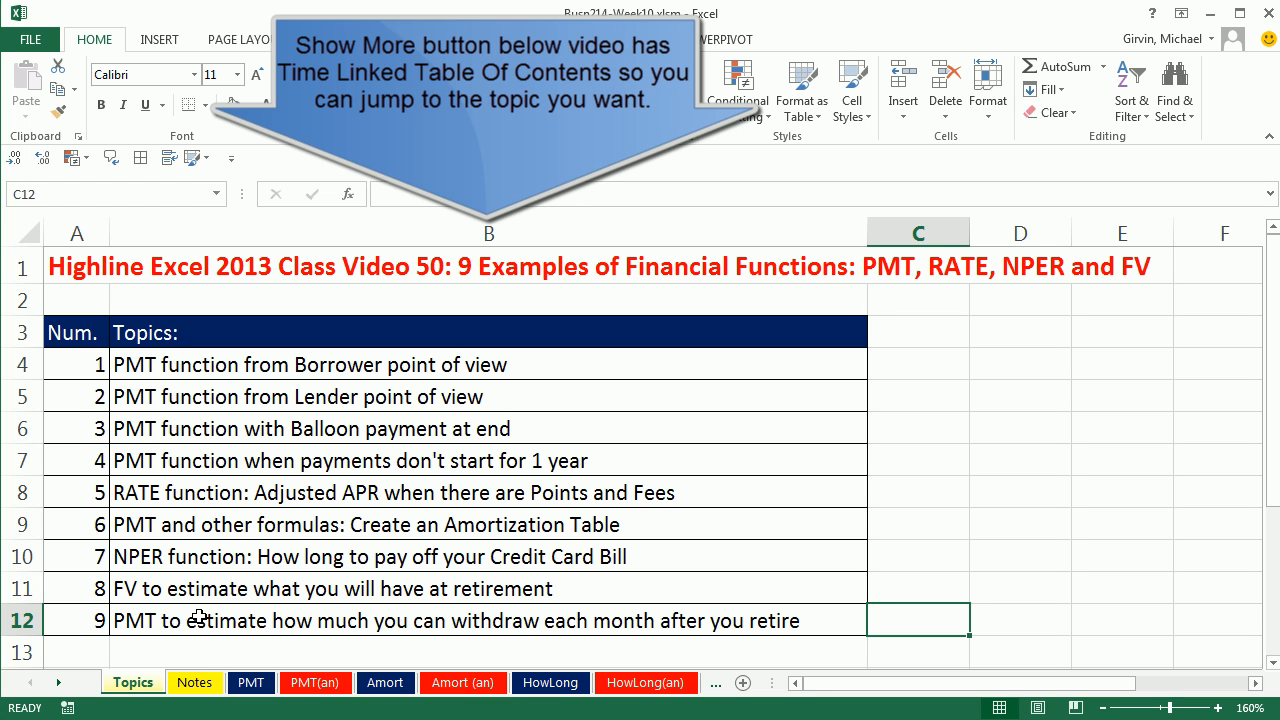
Step: Open the Notes sheet and read the notes on the PMT, FV, RATE and NPER functions, cash flow signs and units of time
click(197, 684)
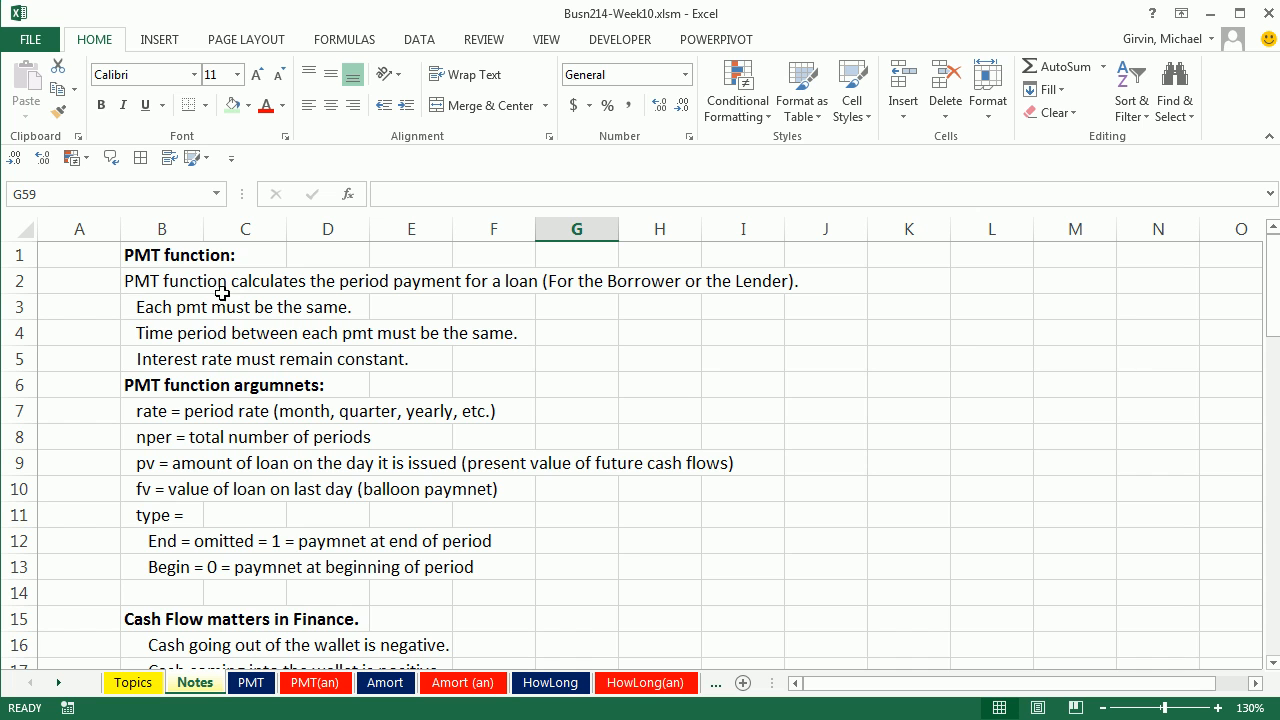
scroll(422, 549, down, 7)
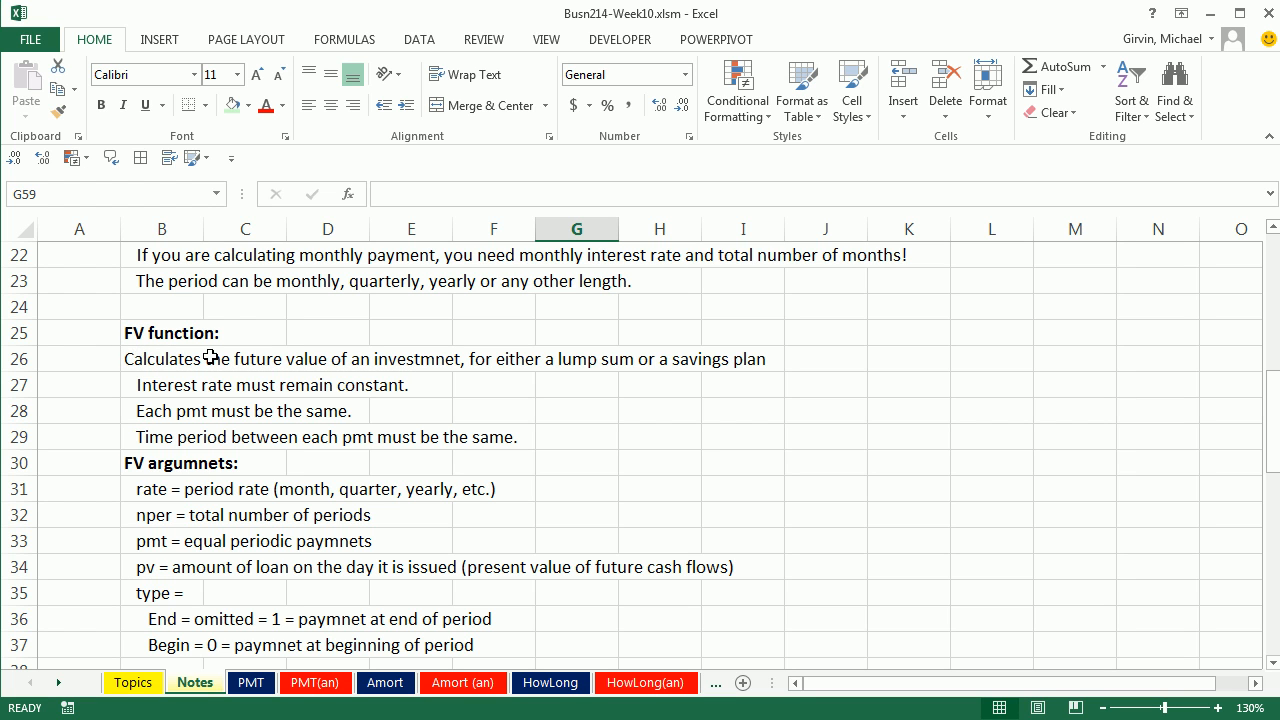
scroll(215, 358, down, 6)
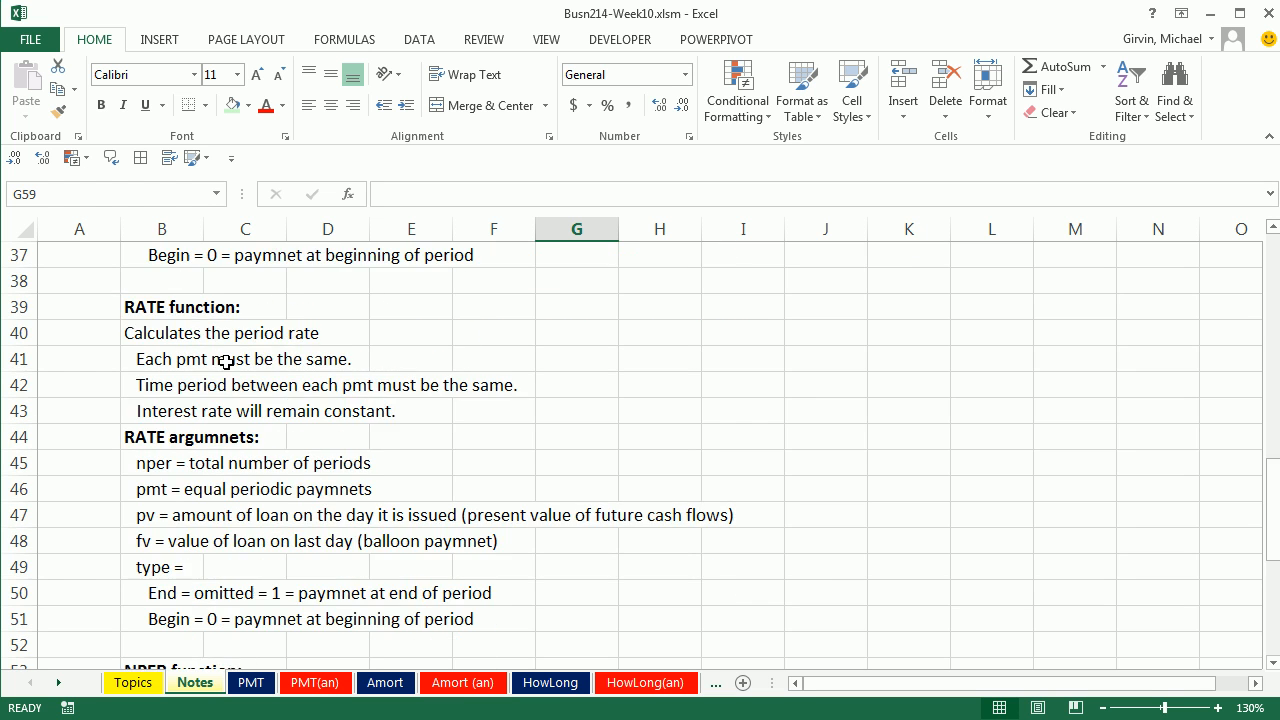
scroll(222, 360, up, 1)
scroll(160, 326, down, 5)
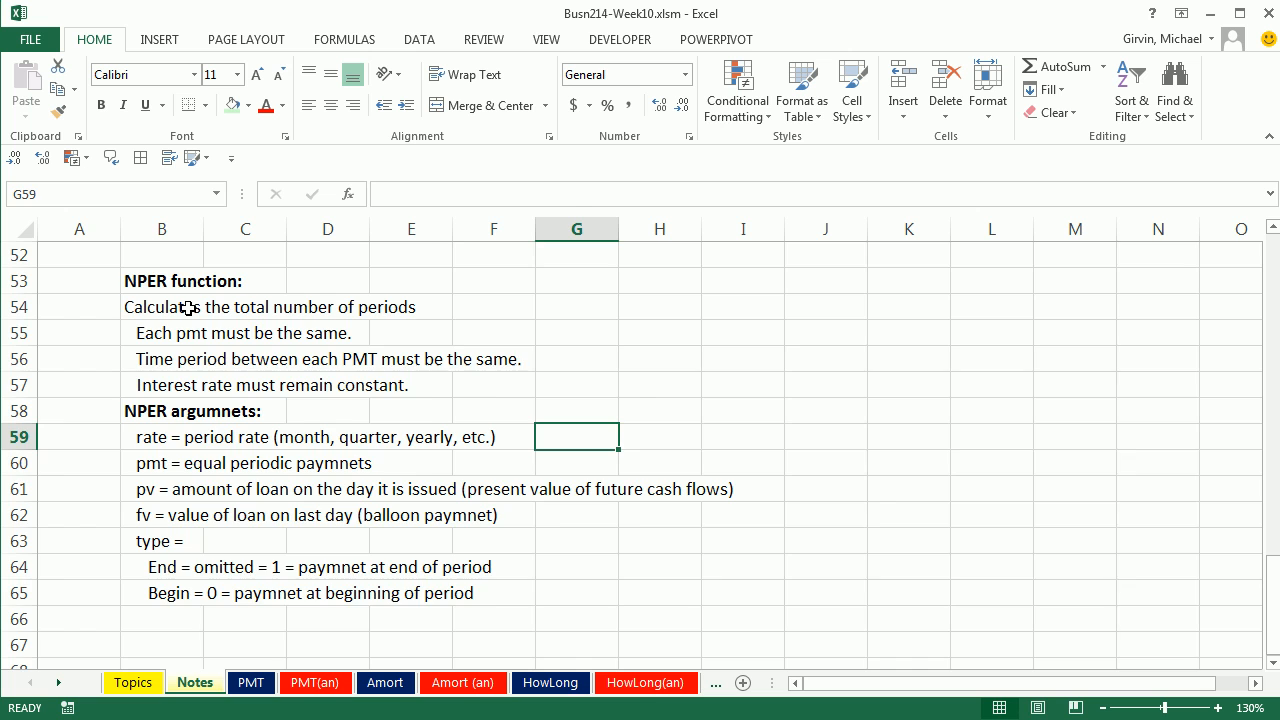
key(ctrl+Home)
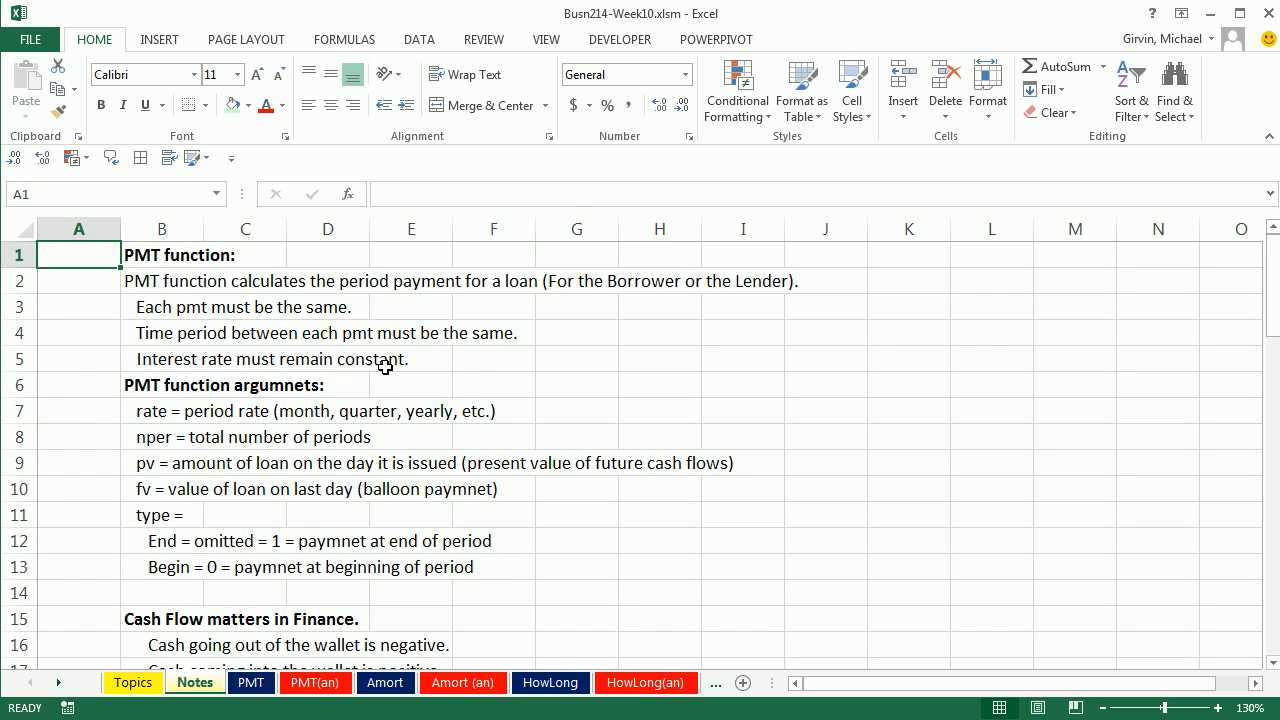
scroll(462, 381, down, 1)
scroll(462, 381, down, 2)
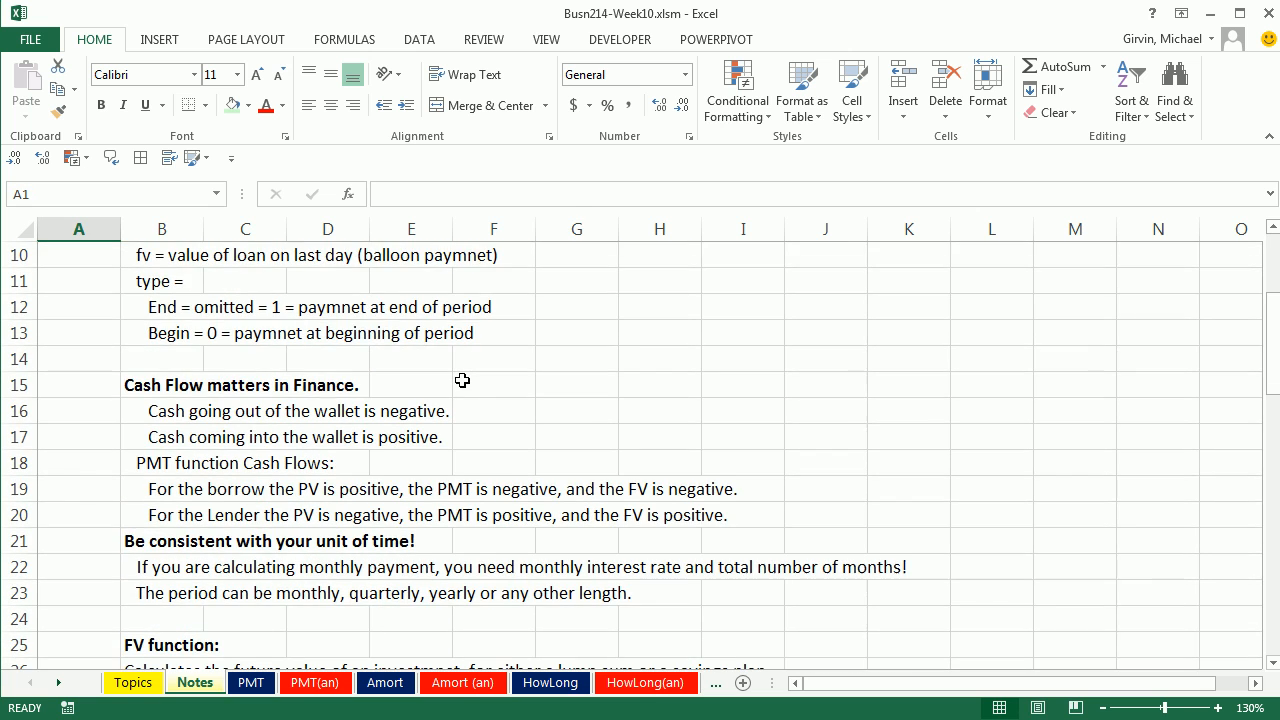
scroll(462, 381, down, 1)
scroll(462, 381, down, 1)
scroll(462, 381, up, 1)
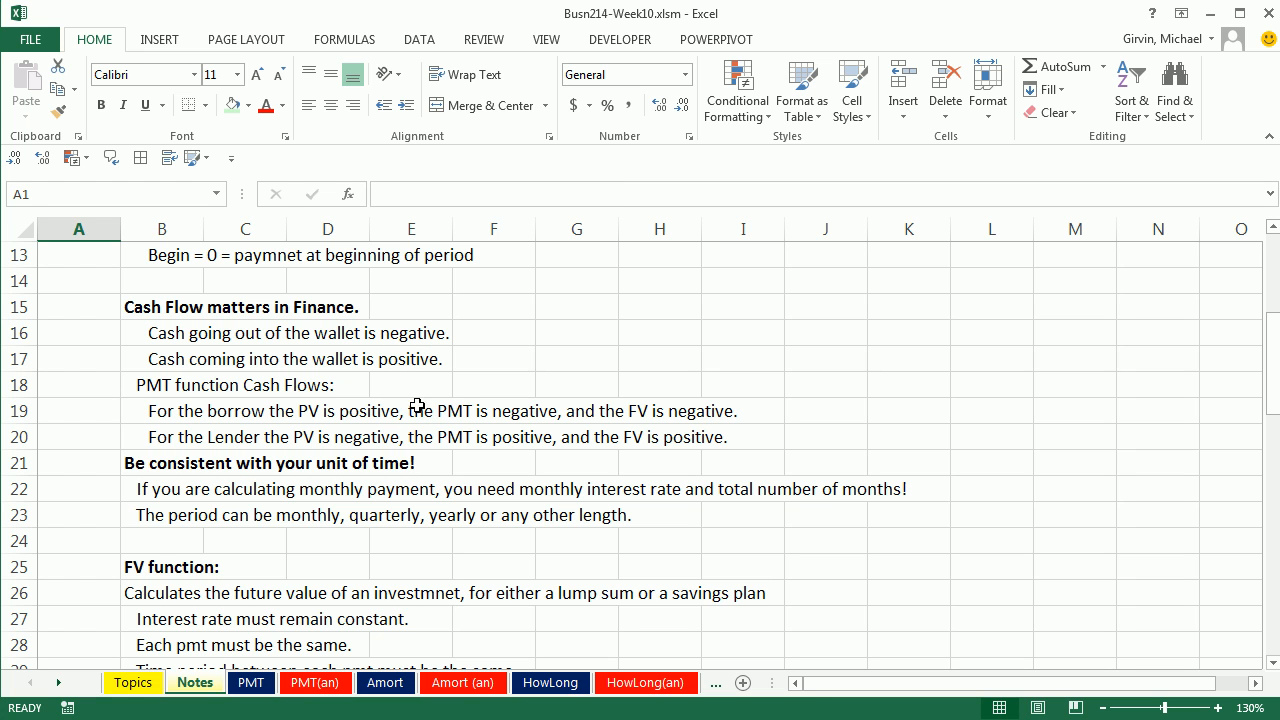
scroll(415, 398, up, 2)
scroll(401, 452, up, 2)
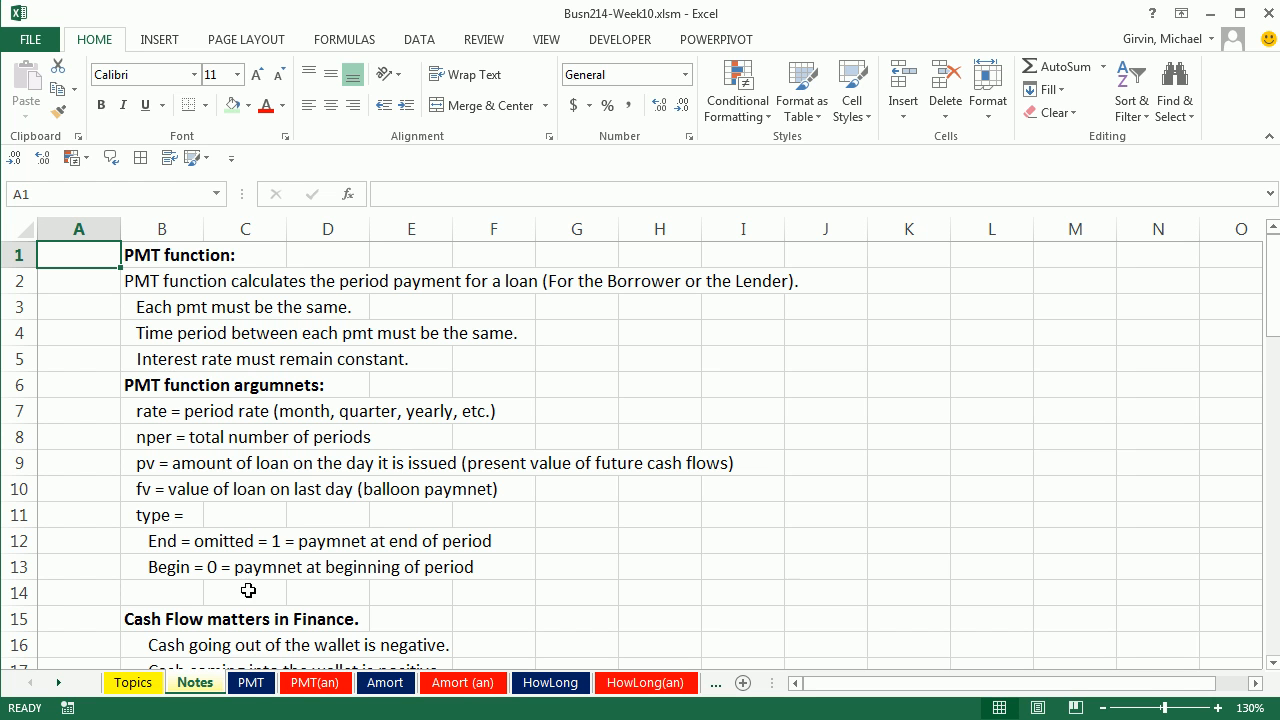
Step: Open the PMT sheet and examine the borrower example's car price, down payment and loan amount formula
click(262, 688)
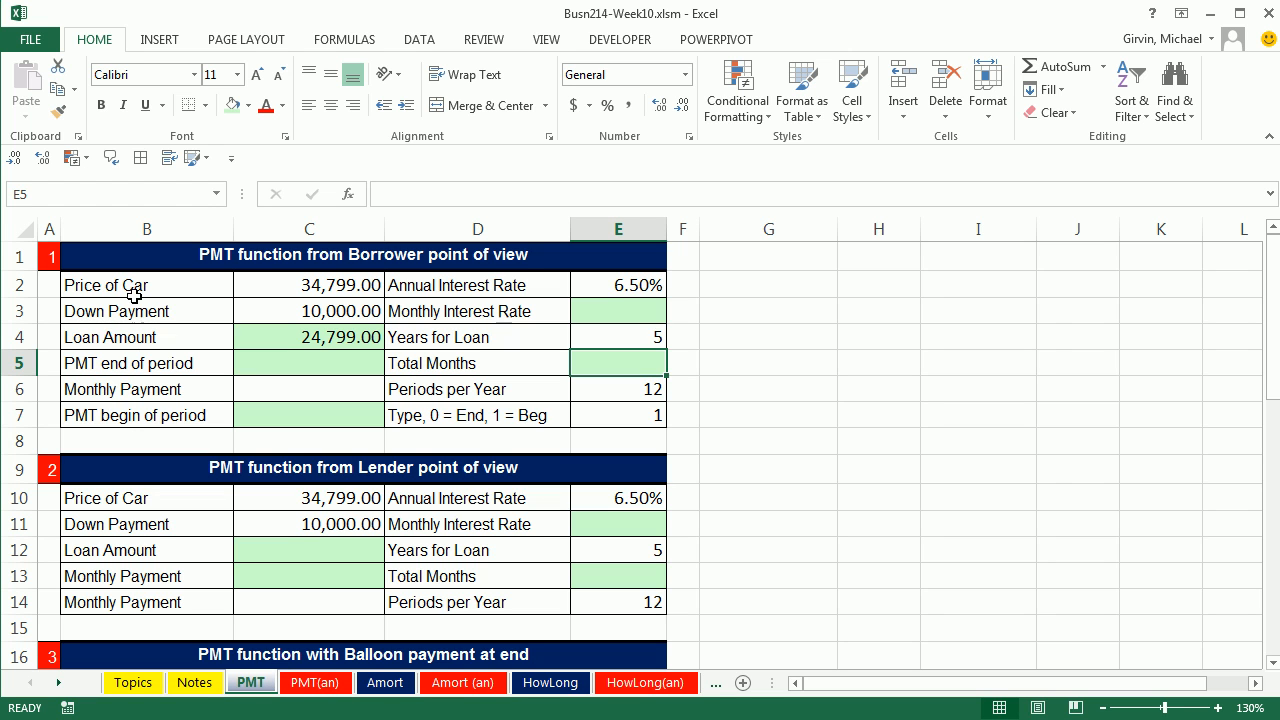
click(296, 285)
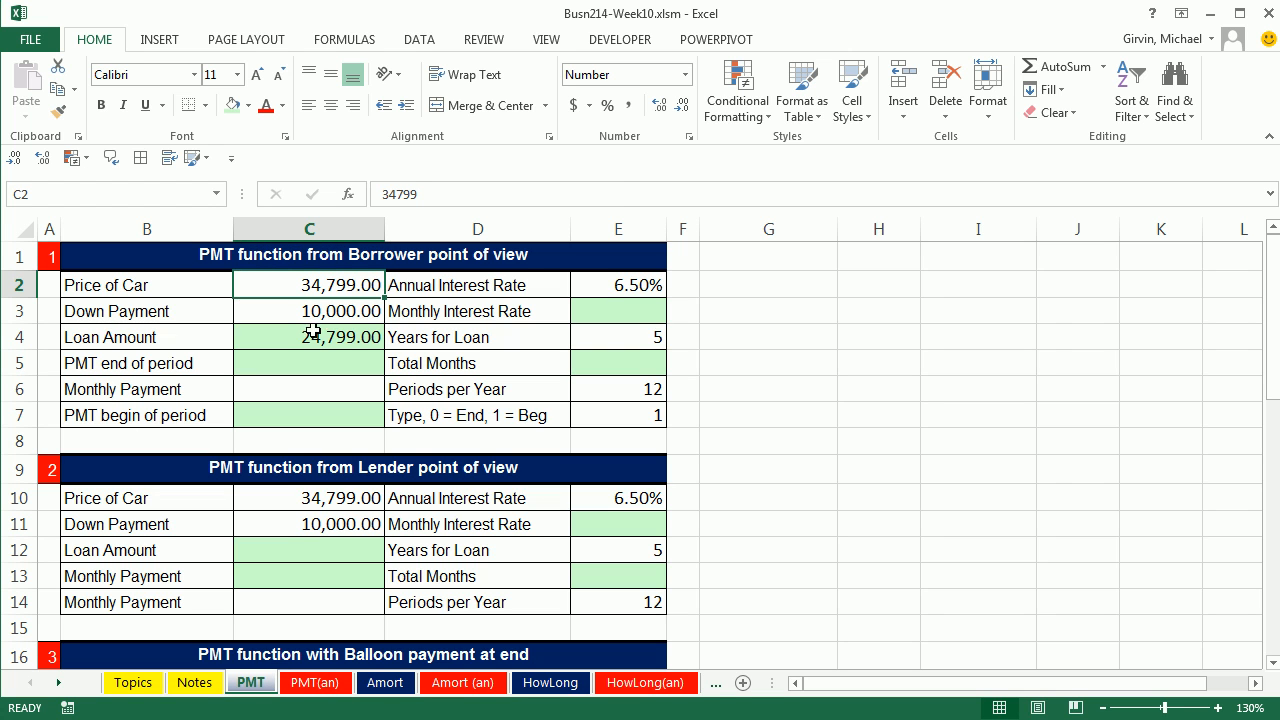
click(298, 311)
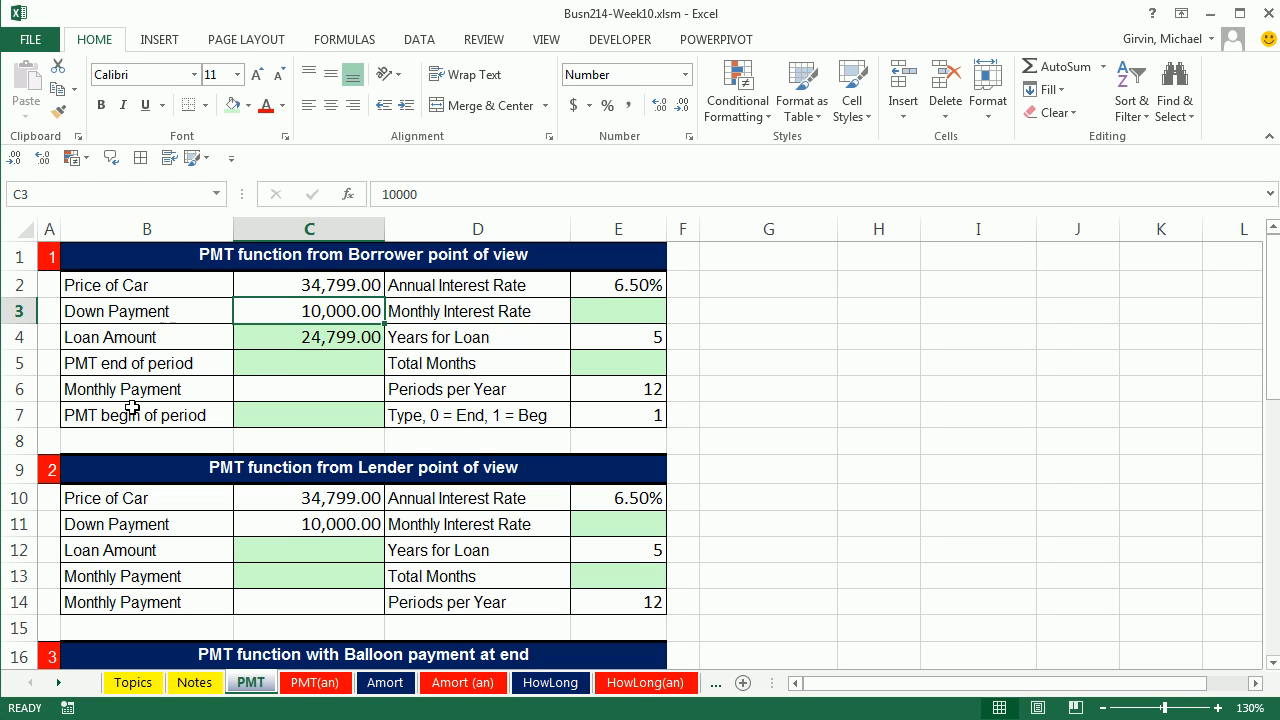
double_click(290, 338)
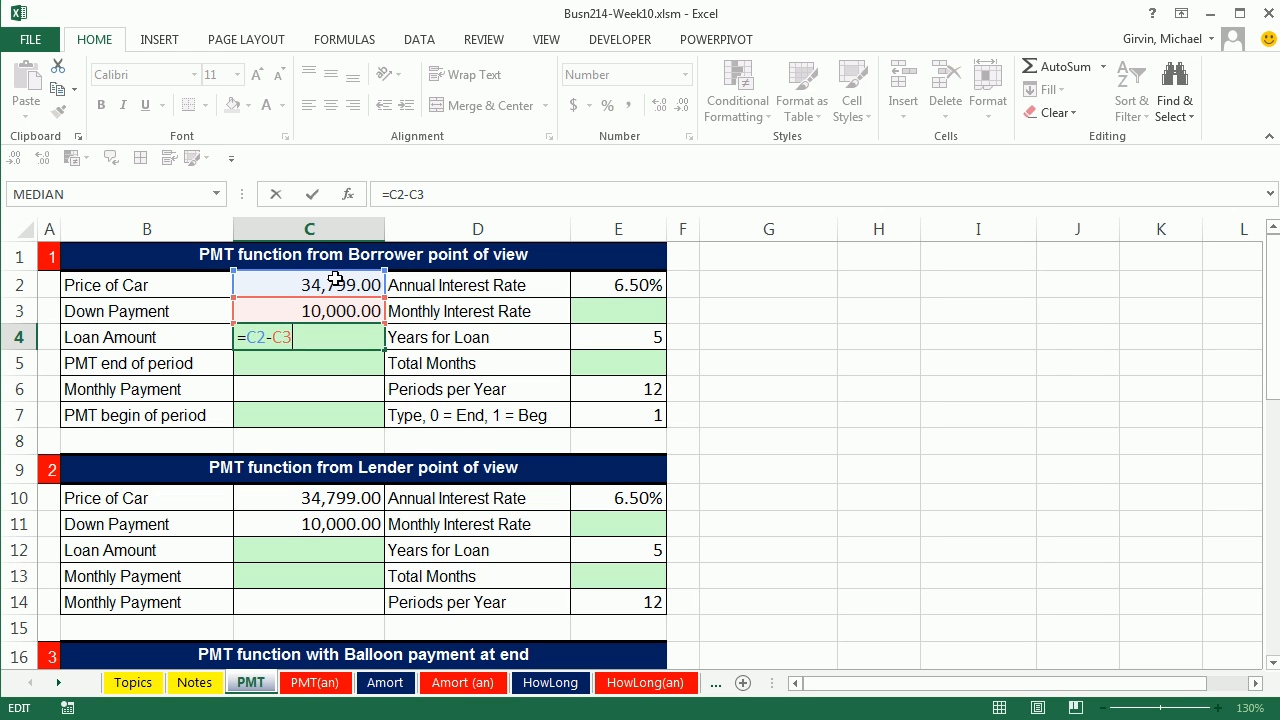
key(ctrl+Return)
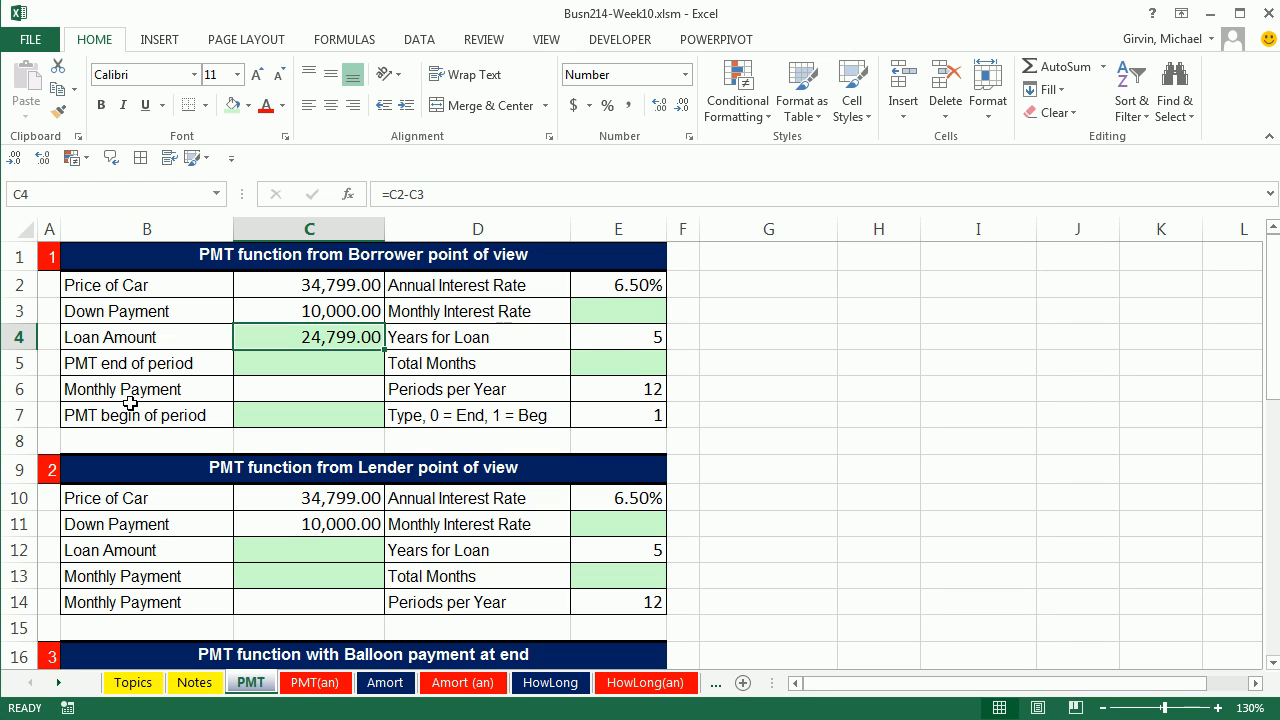
Step: Calculate the borrower's Monthly Interest Rate in E3 with =E2/E6, dividing the annual rate by the periods per year
click(612, 316)
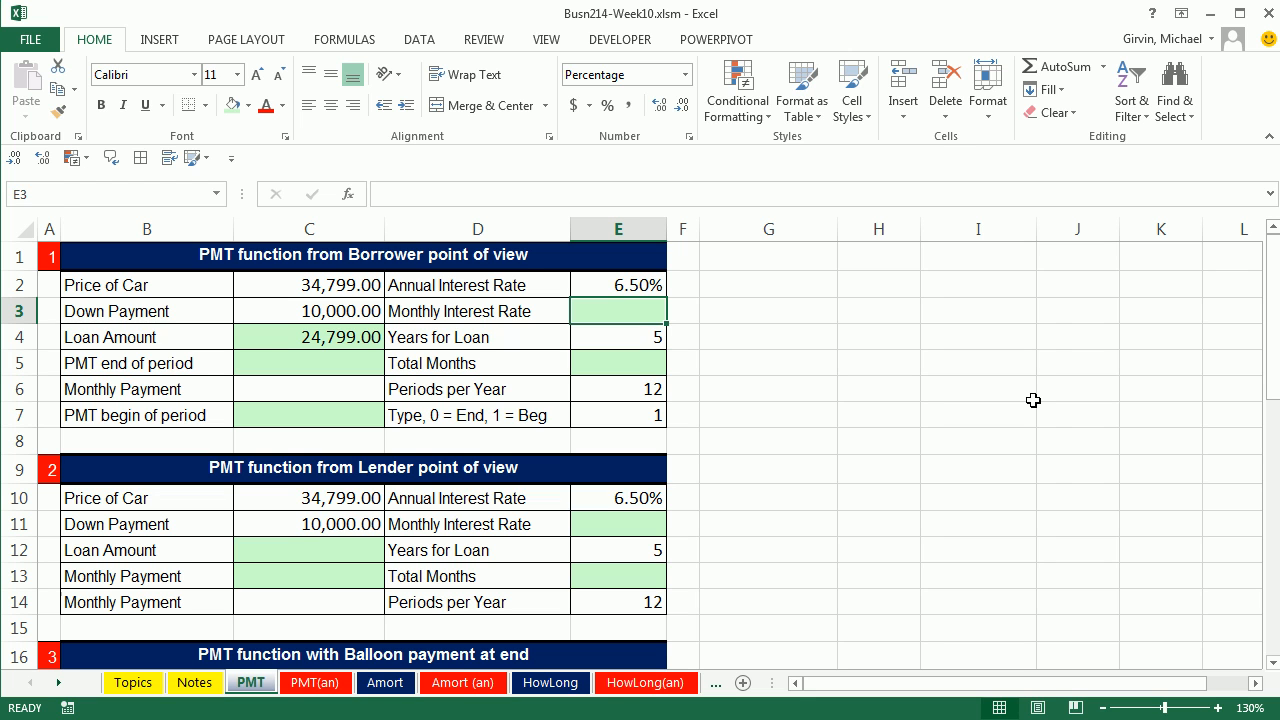
text(=)
key(Up)
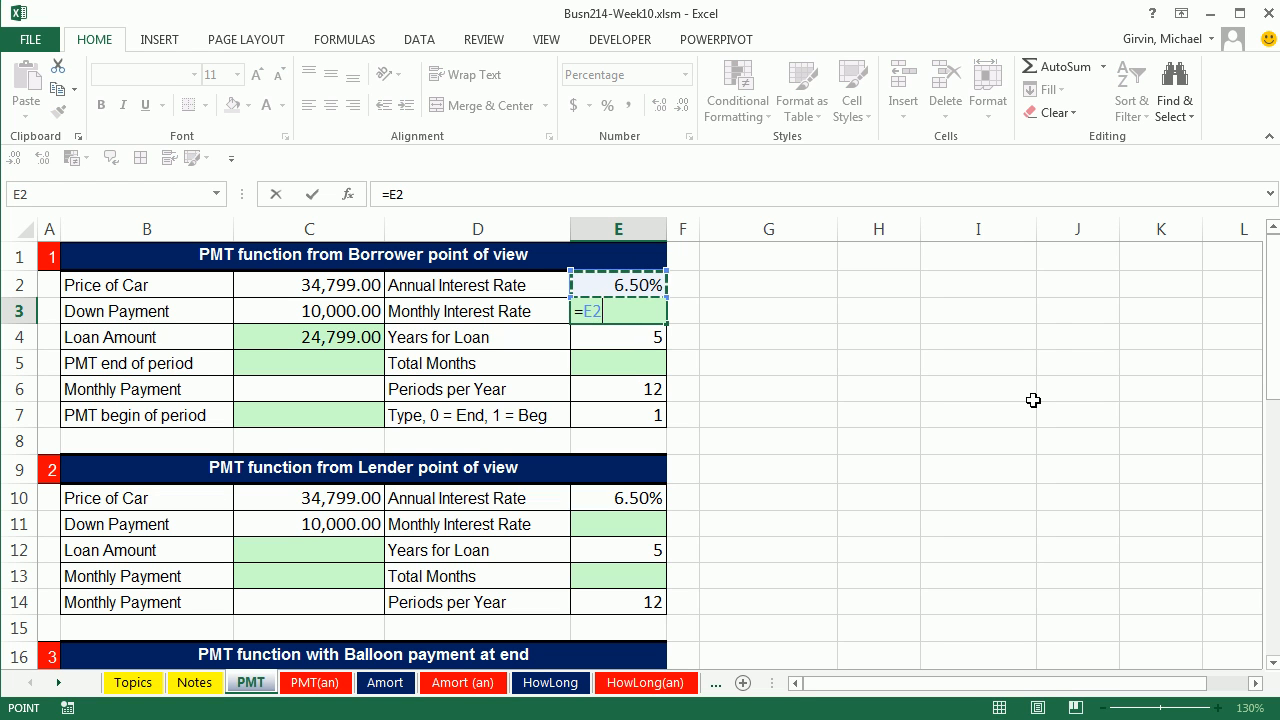
text(/)
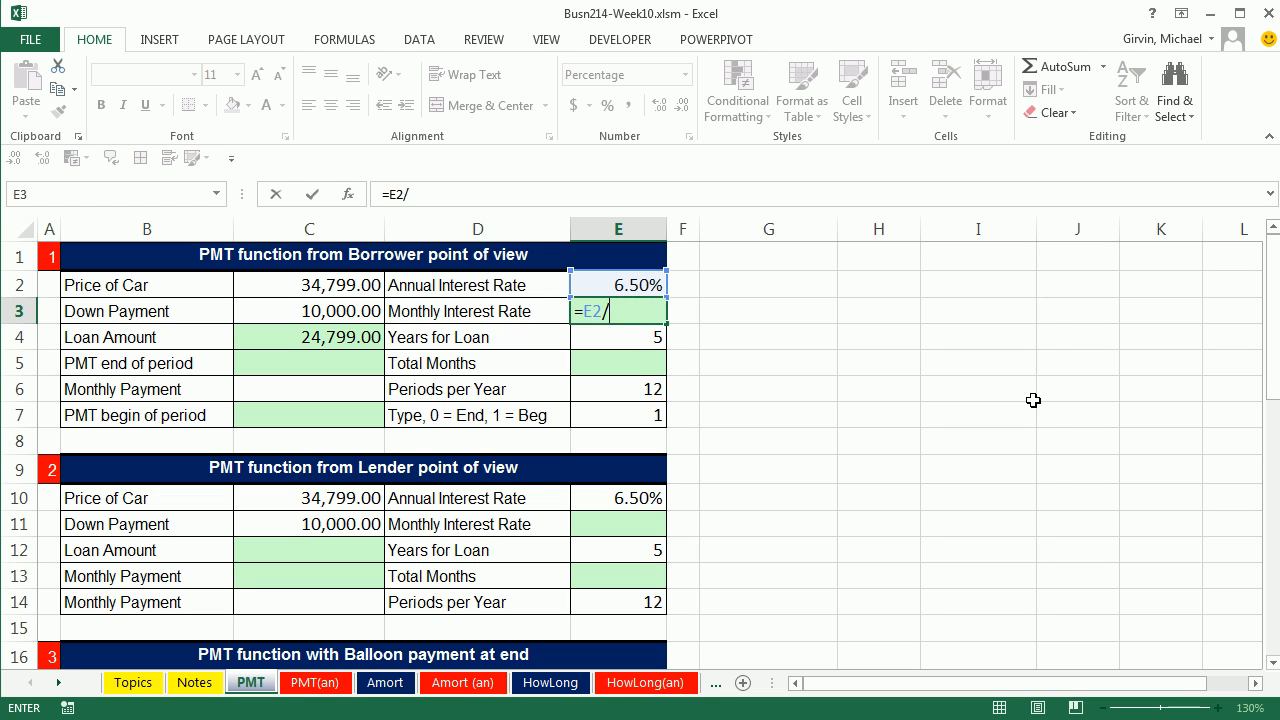
click(611, 389)
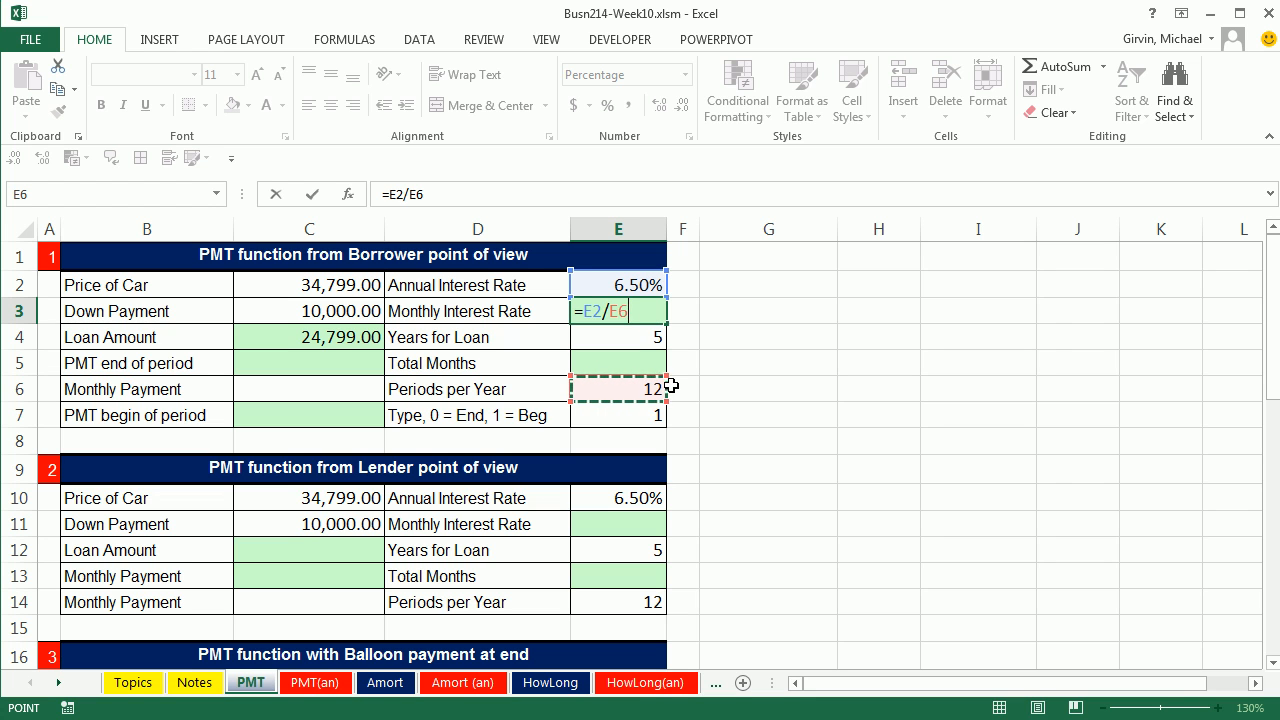
key(Return)
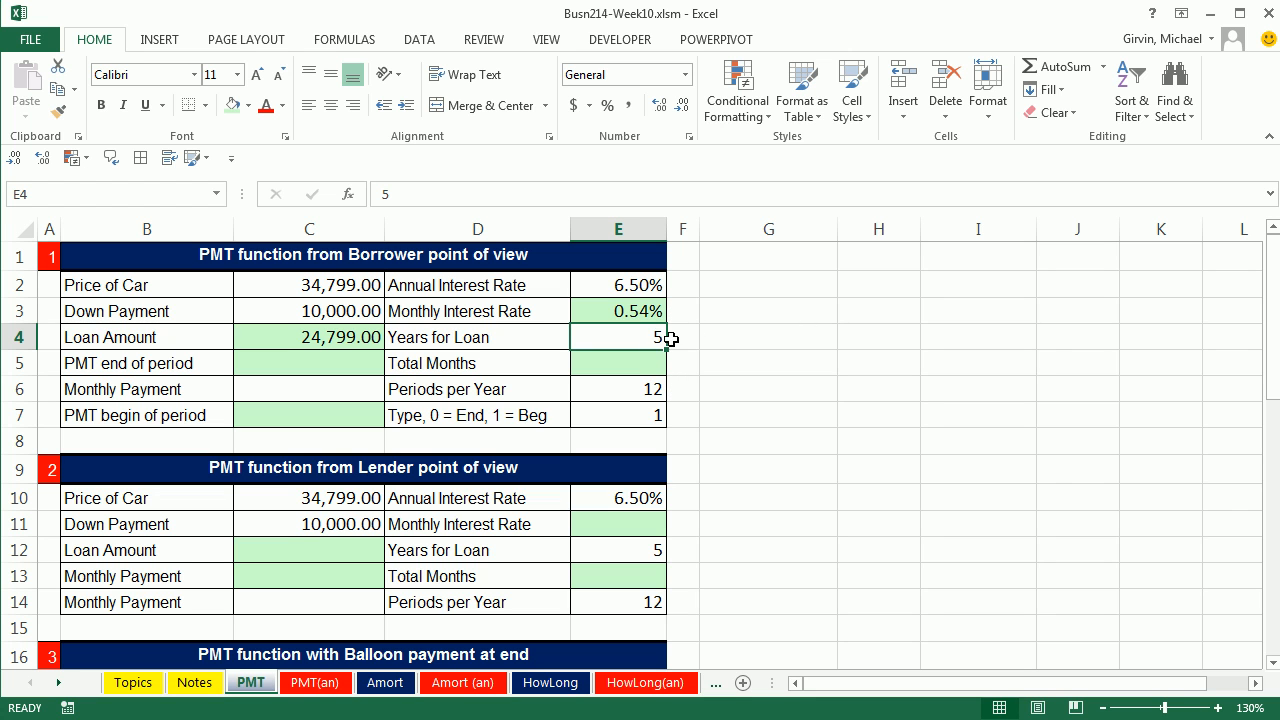
Step: Calculate the borrower's Total Months in E5 with =E4*E6, multiplying the loan years by the periods per year
click(651, 366)
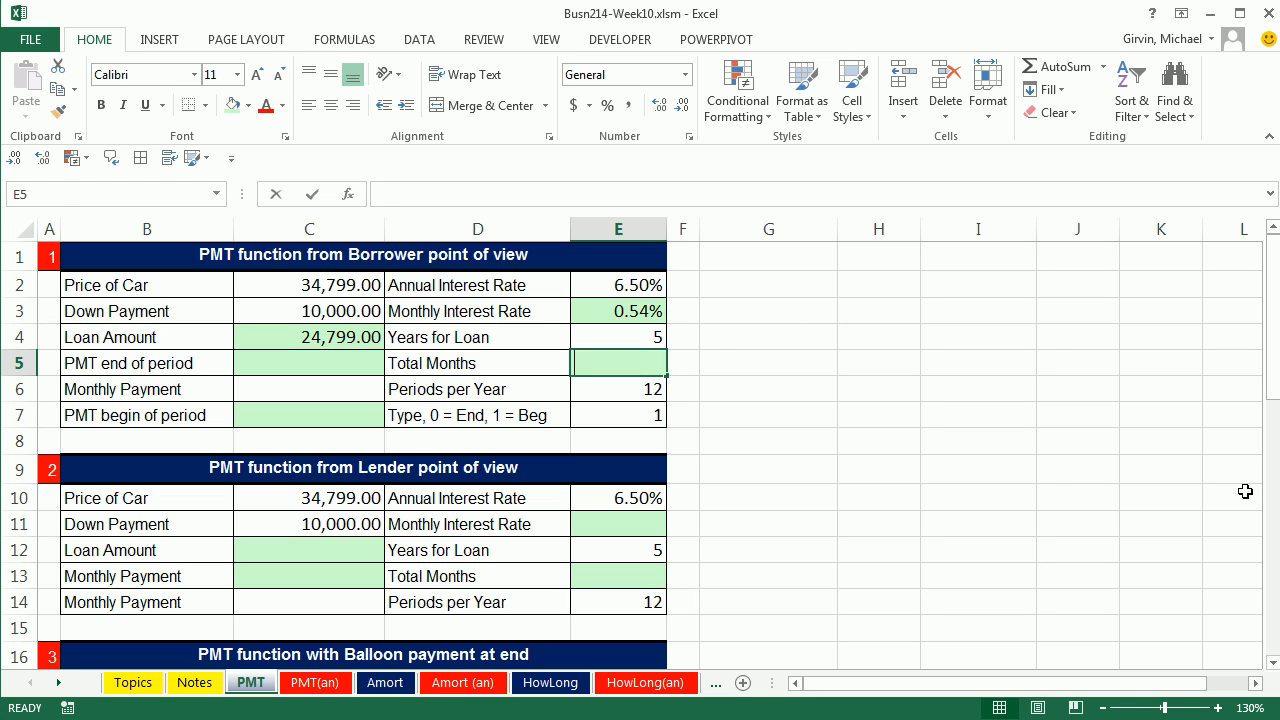
text(=)
key(Up)
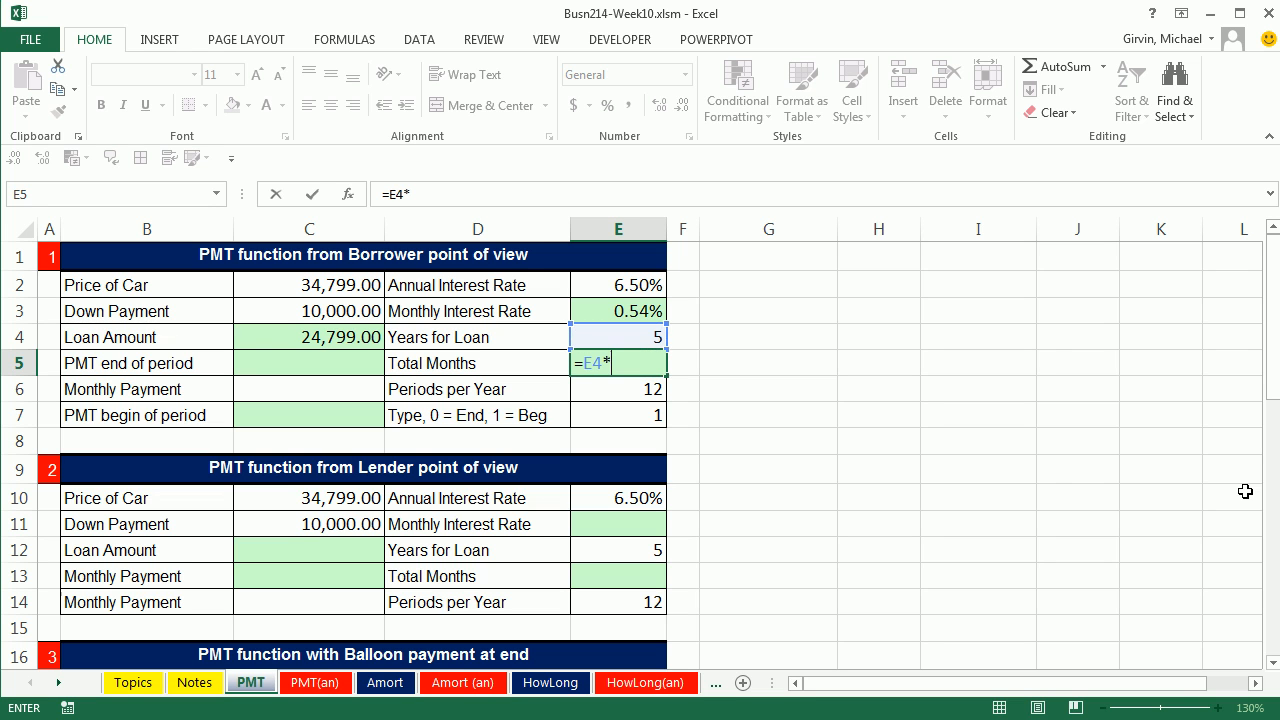
click(622, 394)
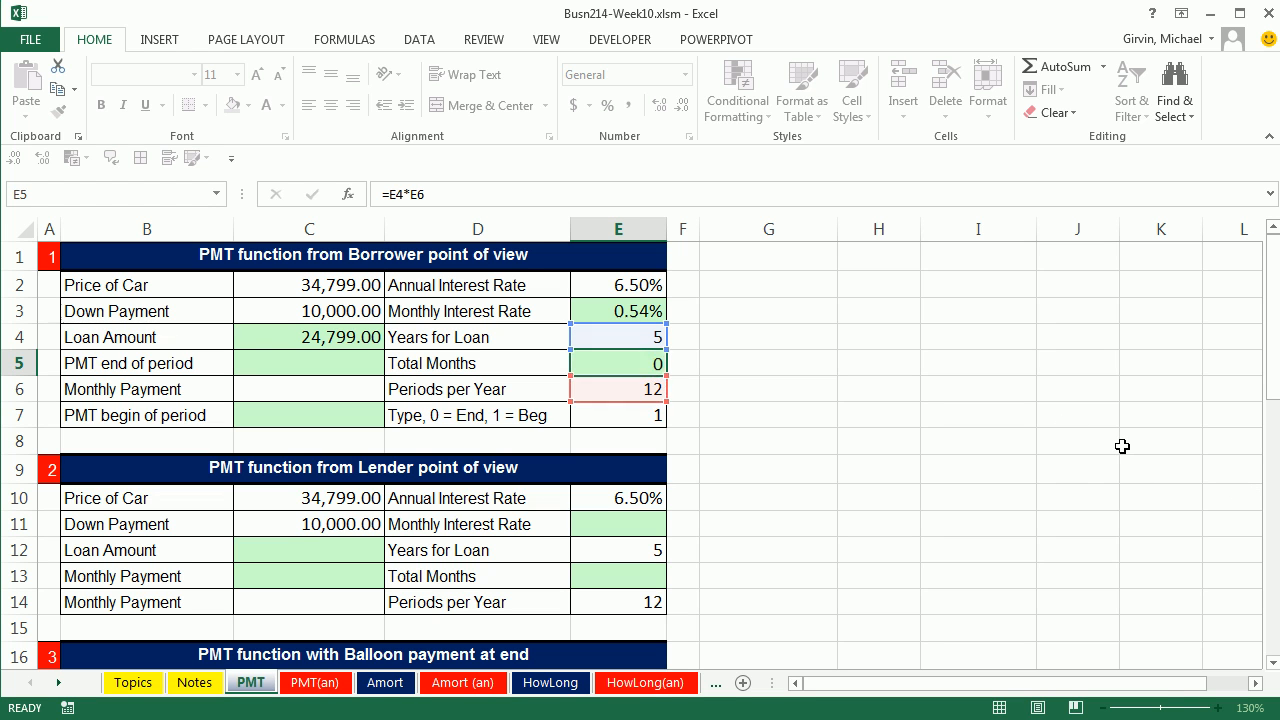
key(Return)
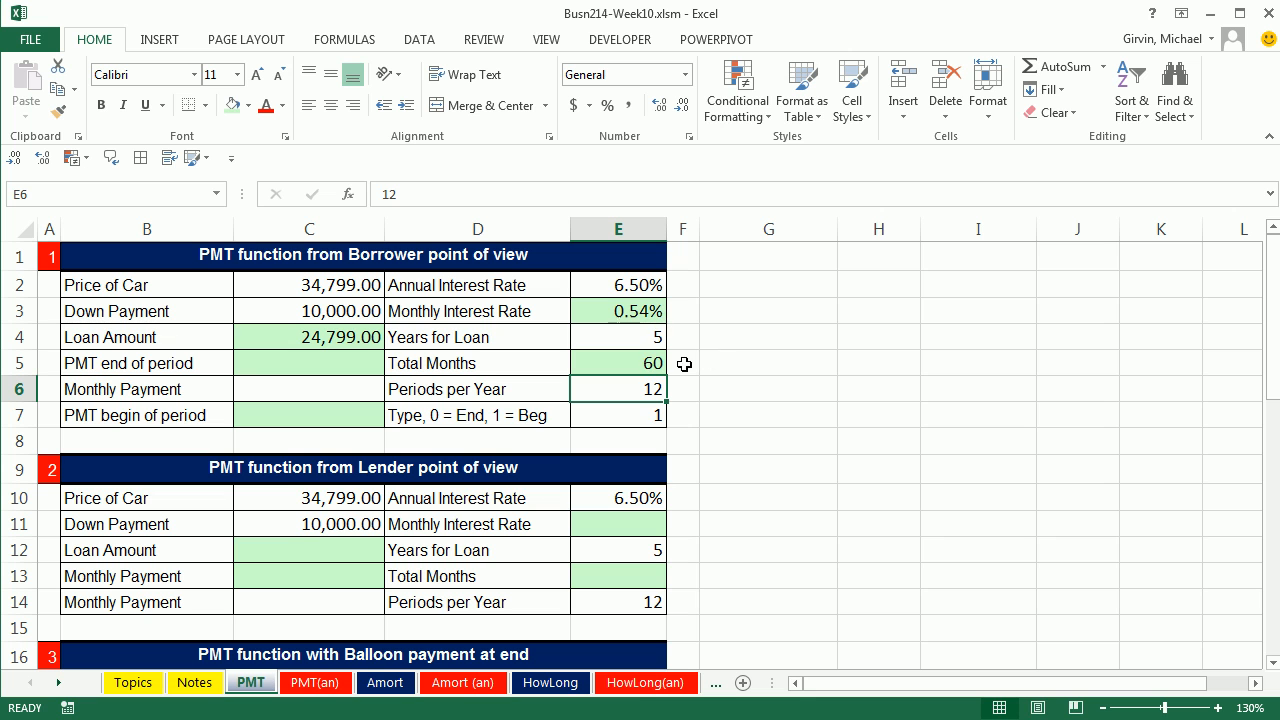
Step: Start a PMT formula in C5 for the end-of-period payment, using E3 as rate, E5 as nper and C4 as pv
click(305, 363)
text(=pm)
key(Tab)
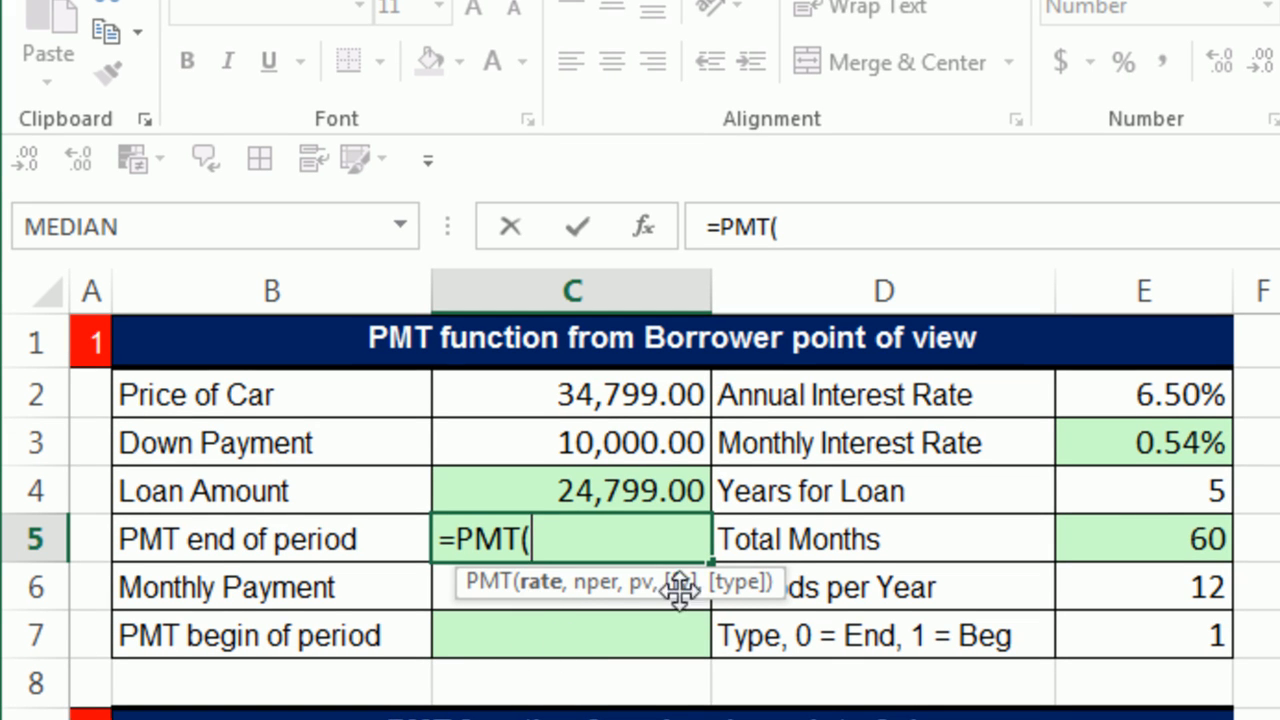
click(1177, 446)
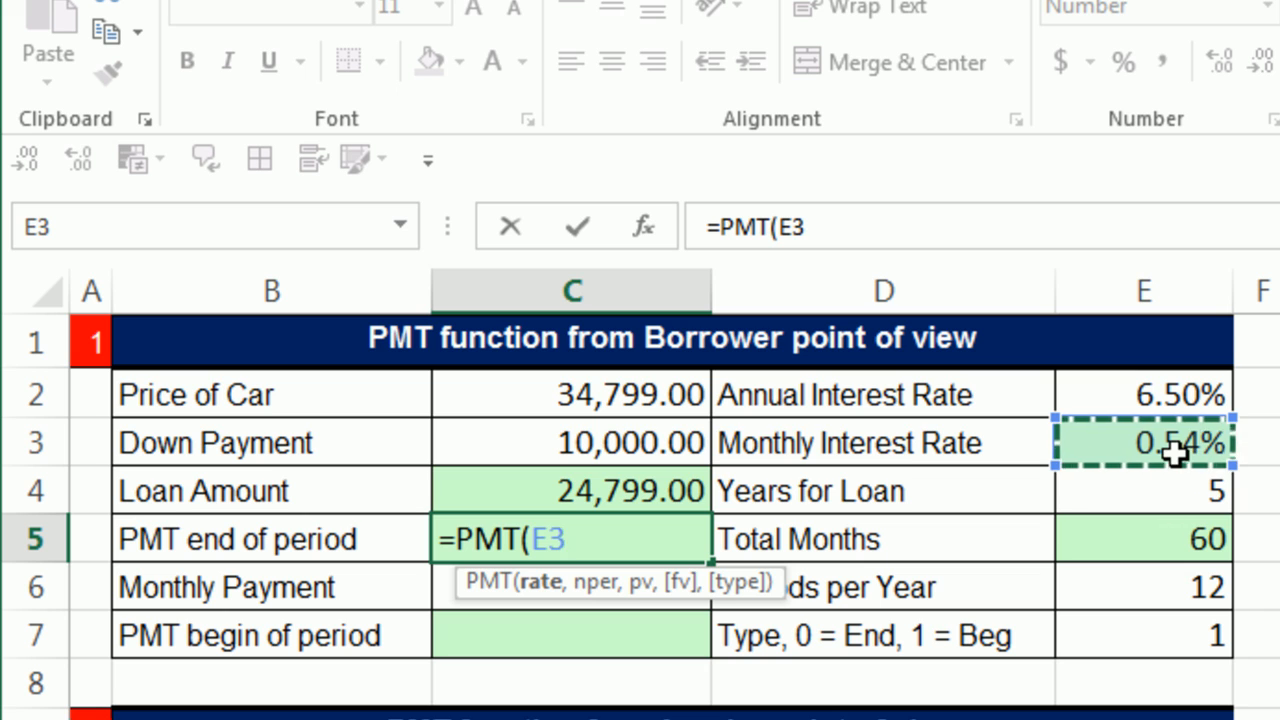
text(,)
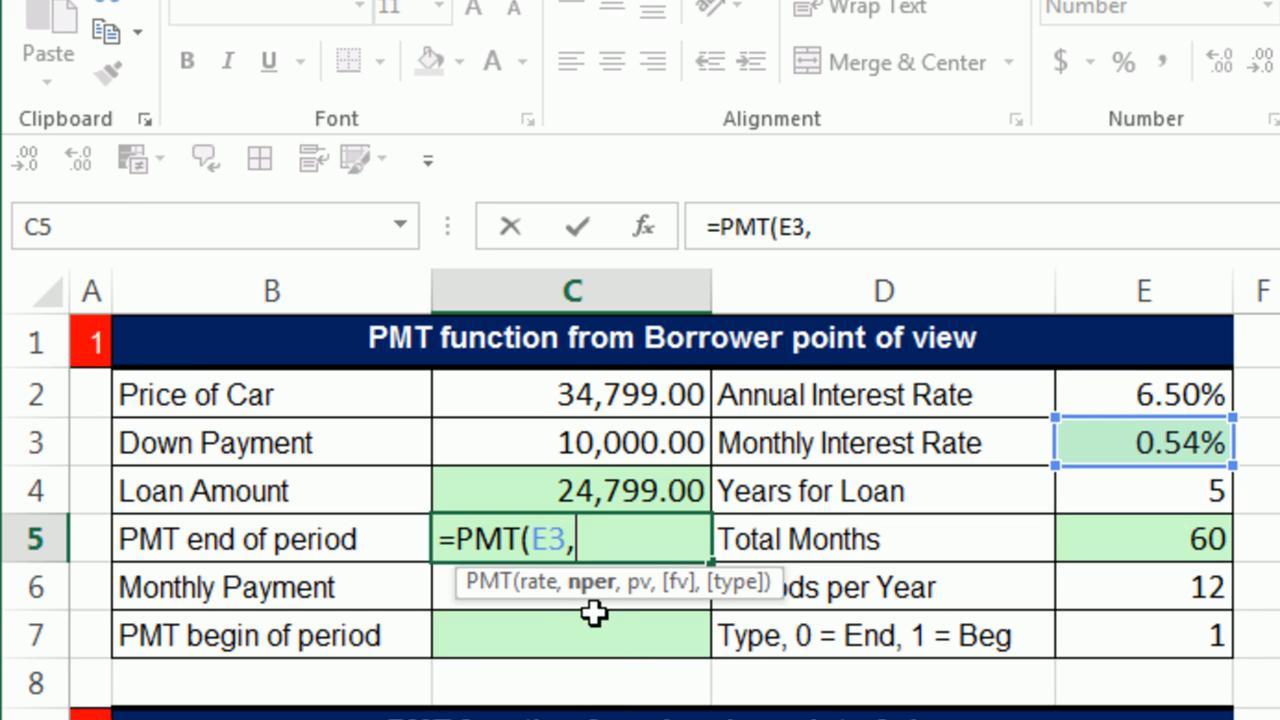
click(1120, 542)
text(,)
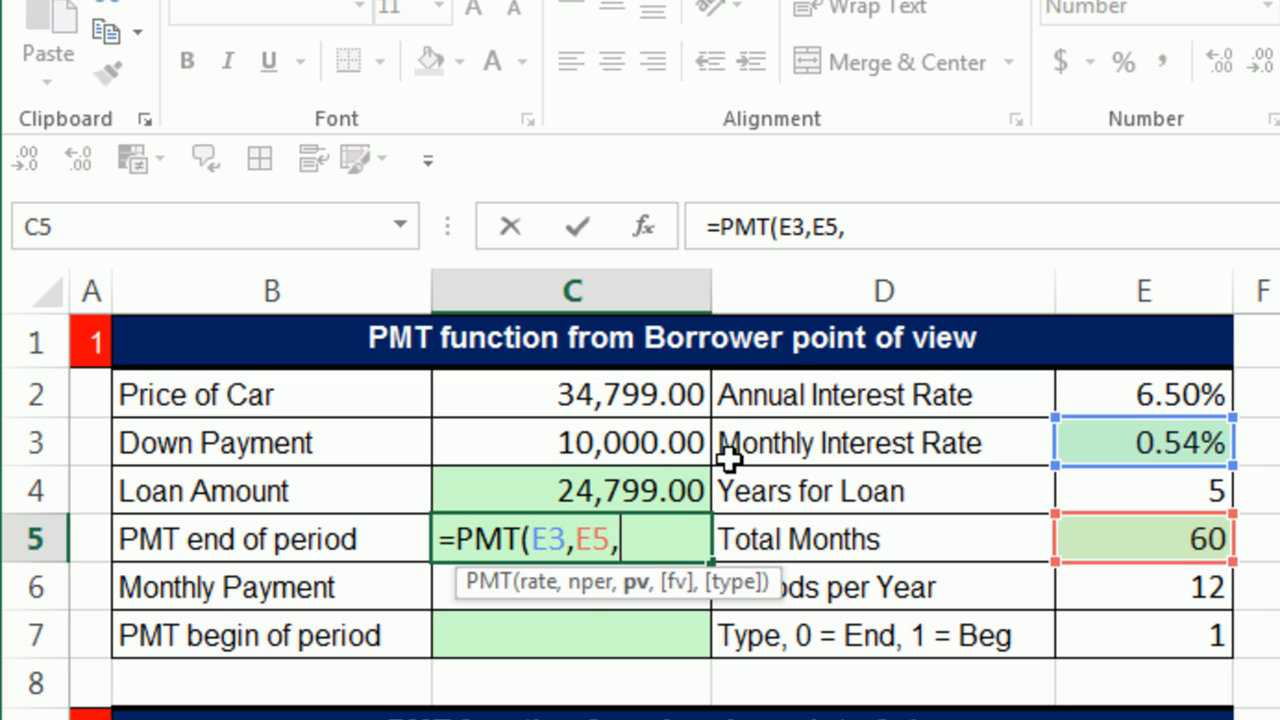
click(612, 492)
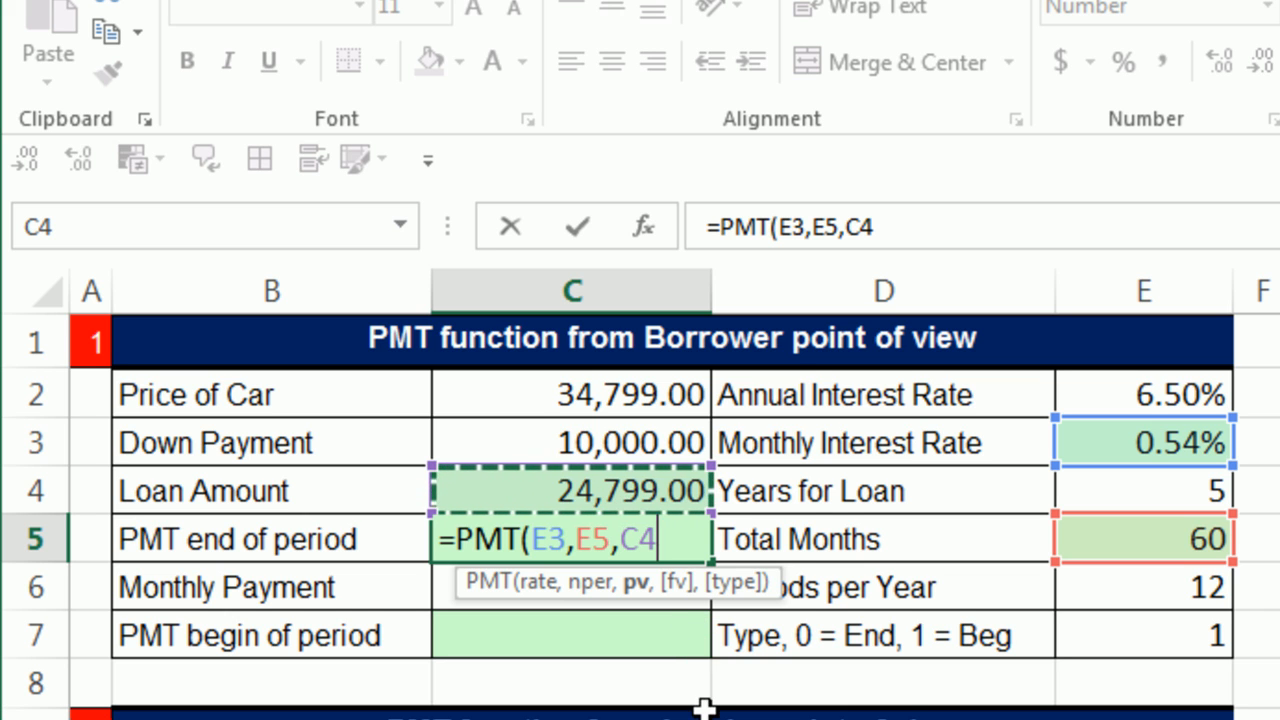
text(,)
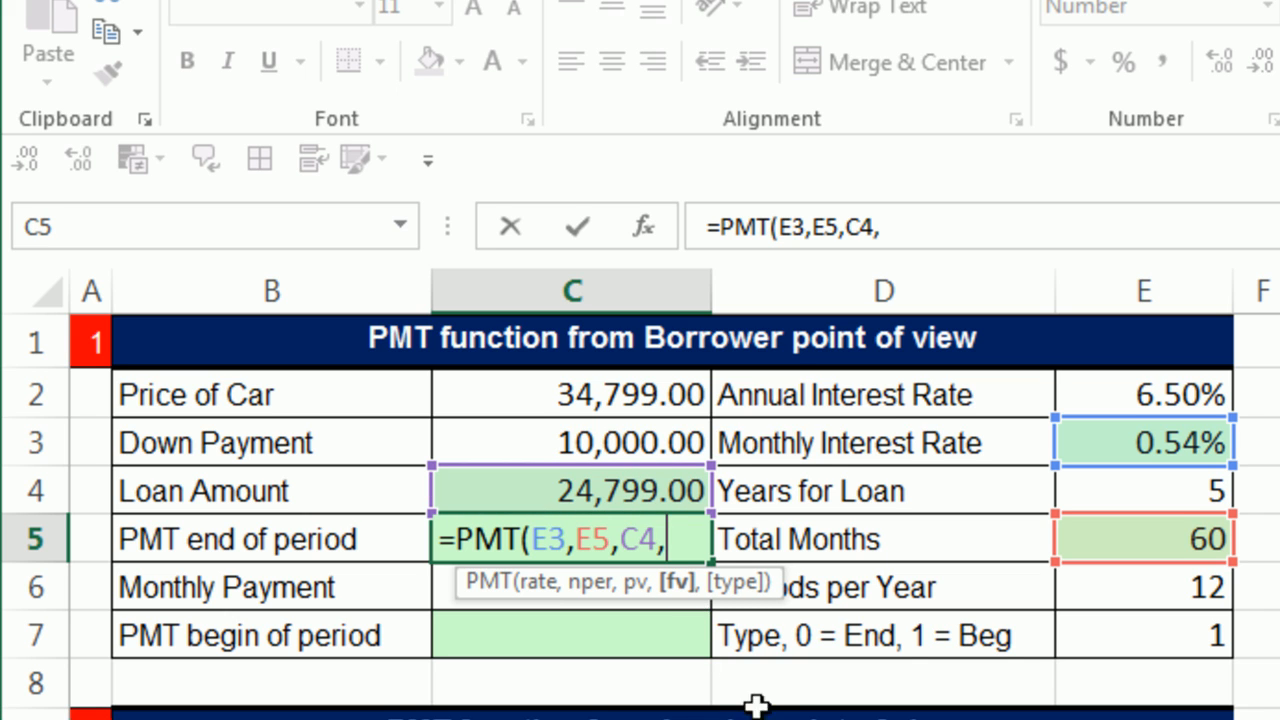
text(,)
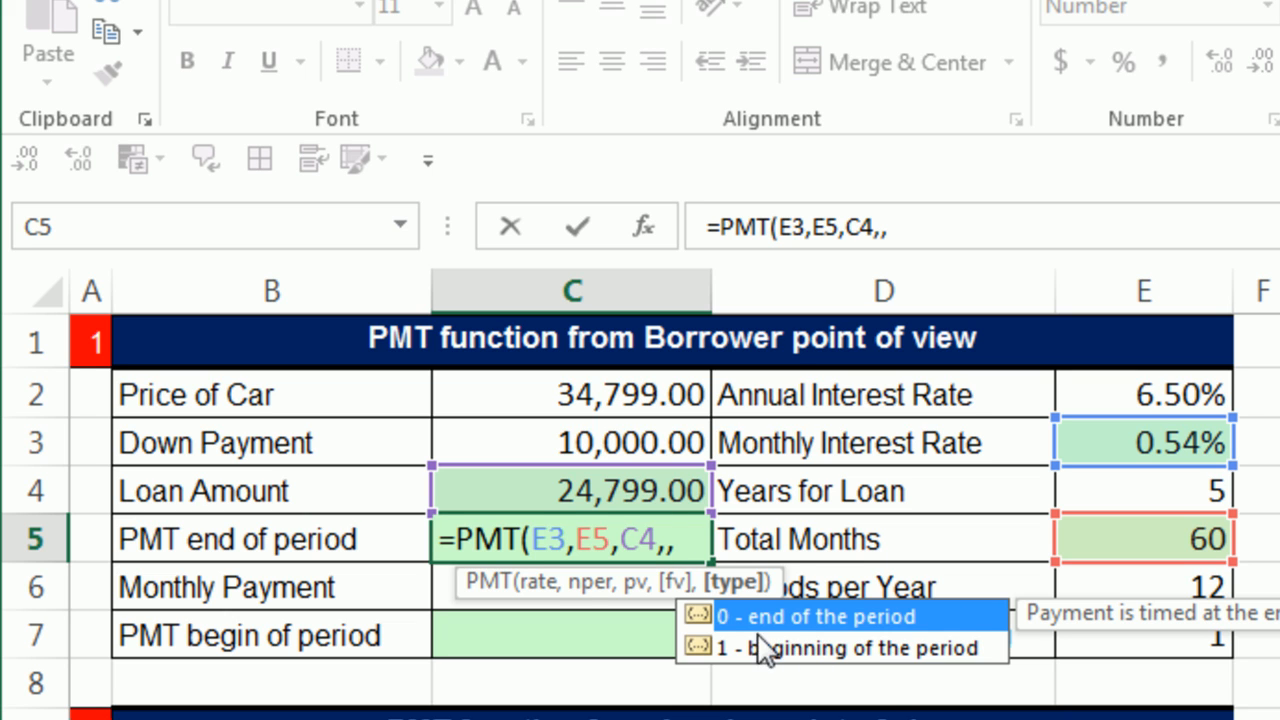
key(BackSpace)
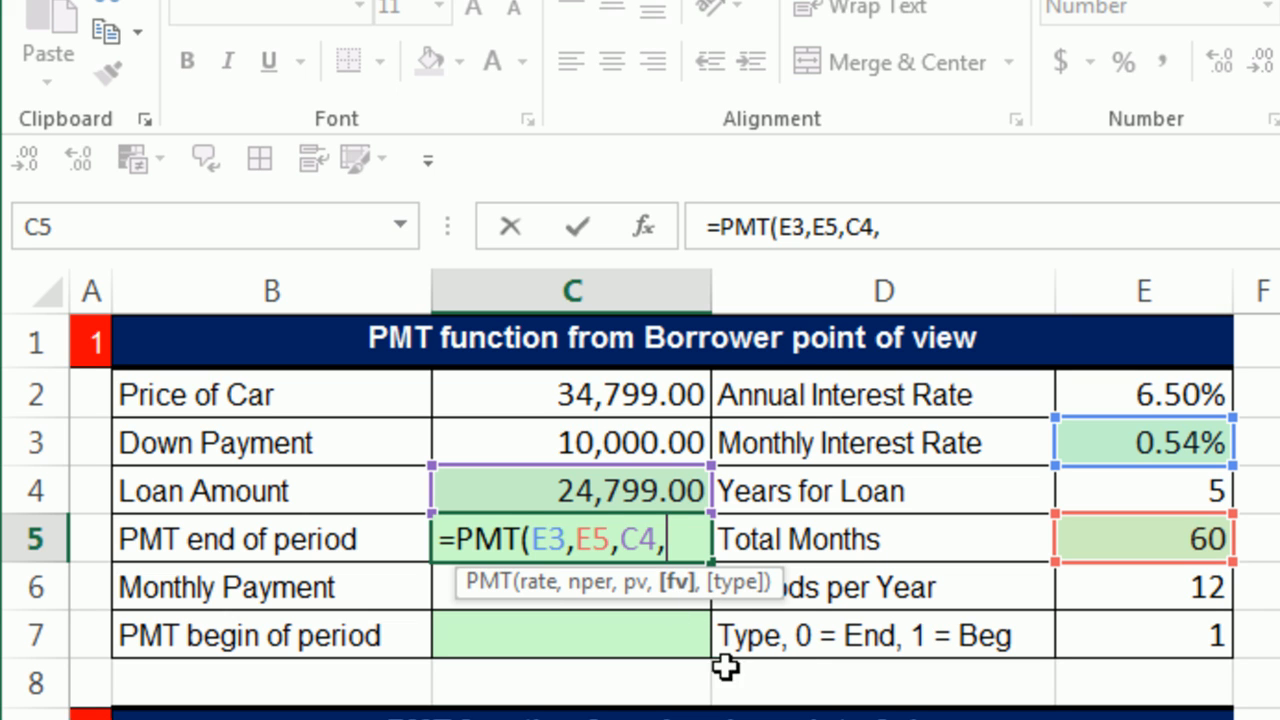
key(BackSpace)
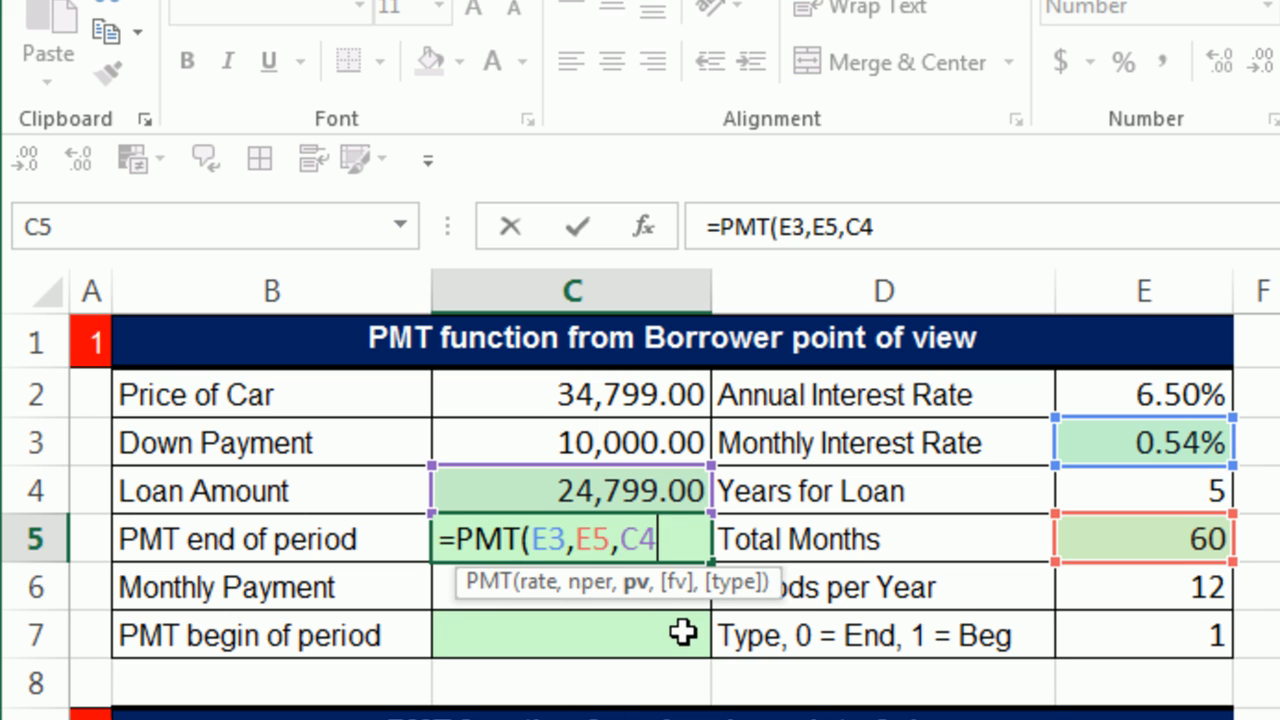
Step: Close the formula after the loan amount and enter it in C5 as =PMT(E3,E5,C4)
text())
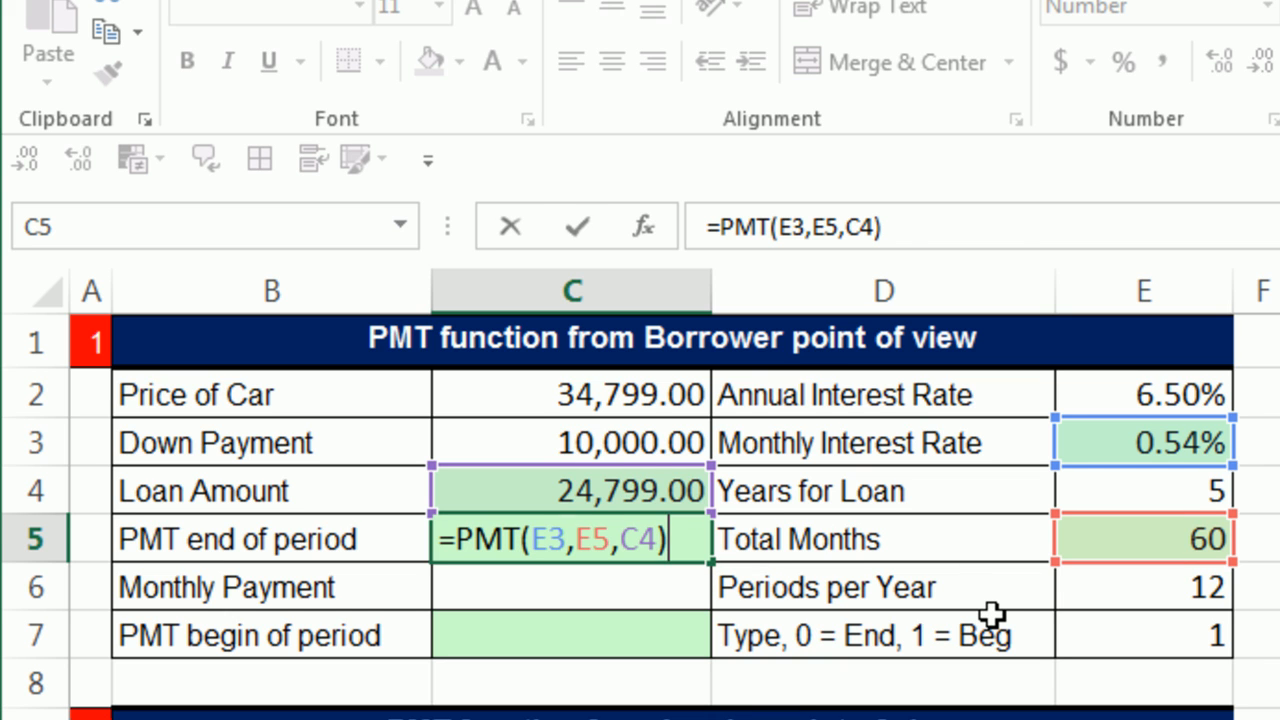
key(Return)
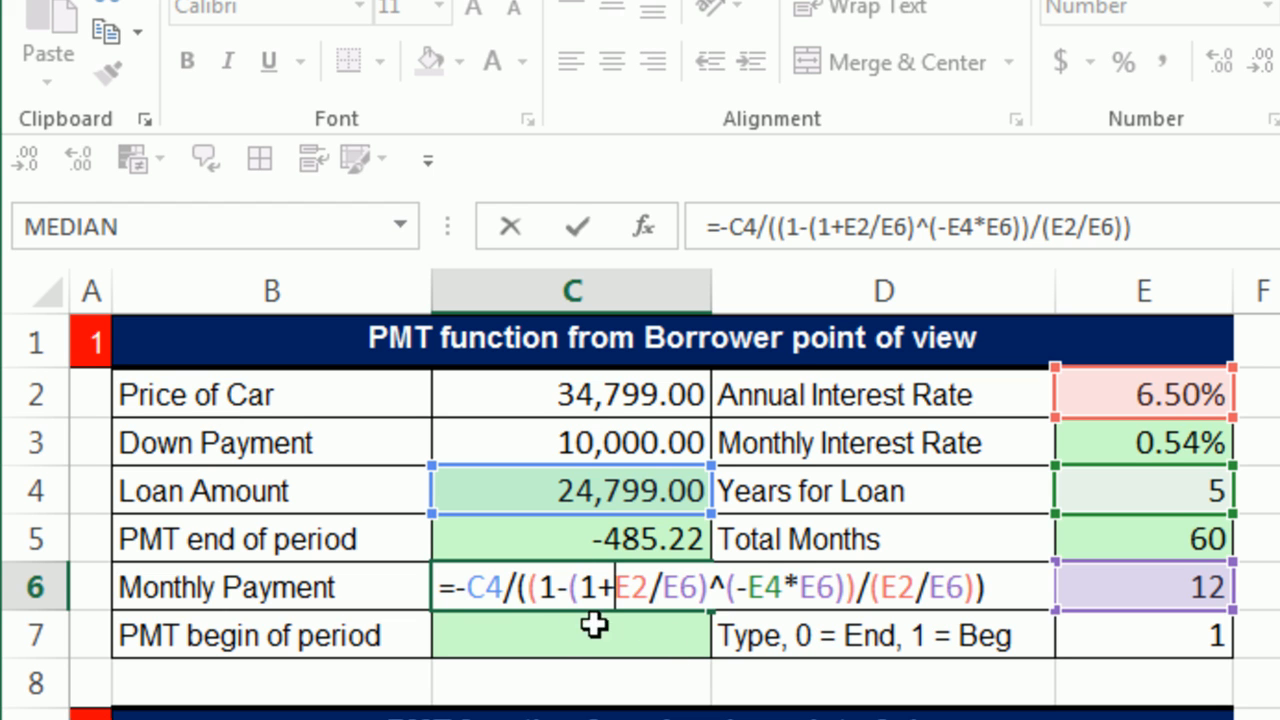
Step: Examine the formulas behind the Monthly Payment in C6 and the end-of-period payment in C5, leaving both unedited
key(Return)
click(553, 524)
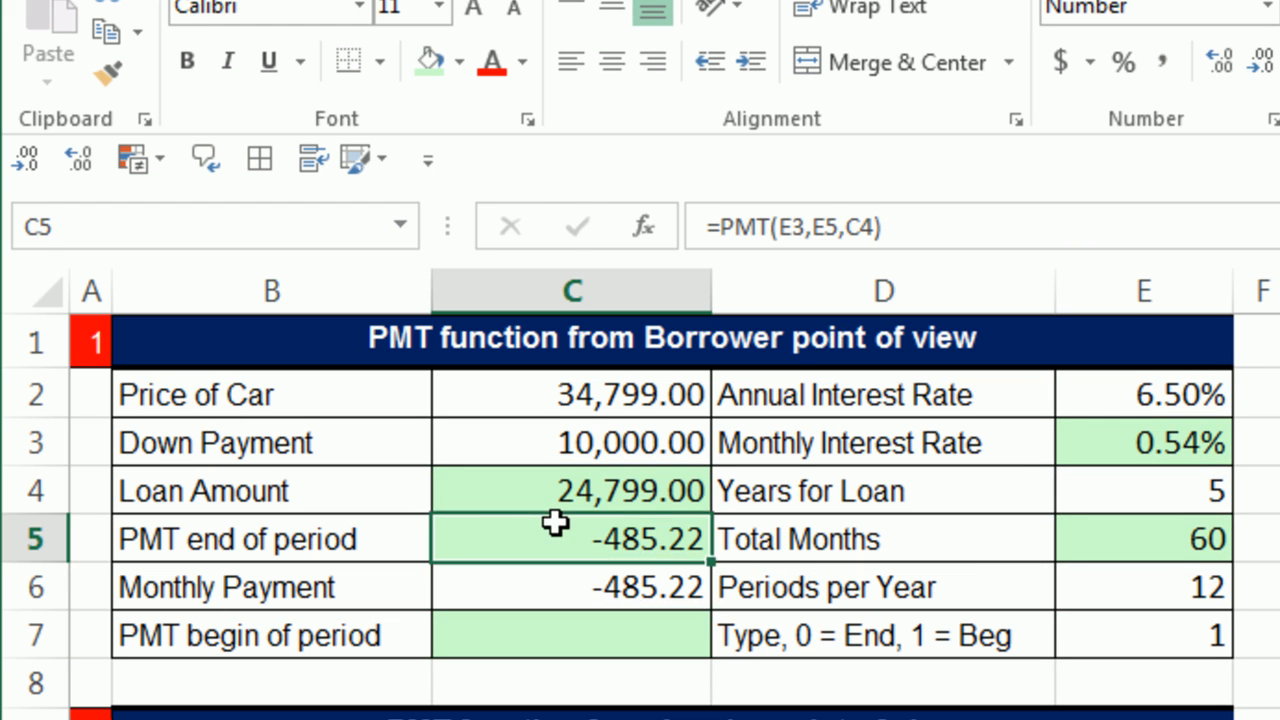
double_click(553, 524)
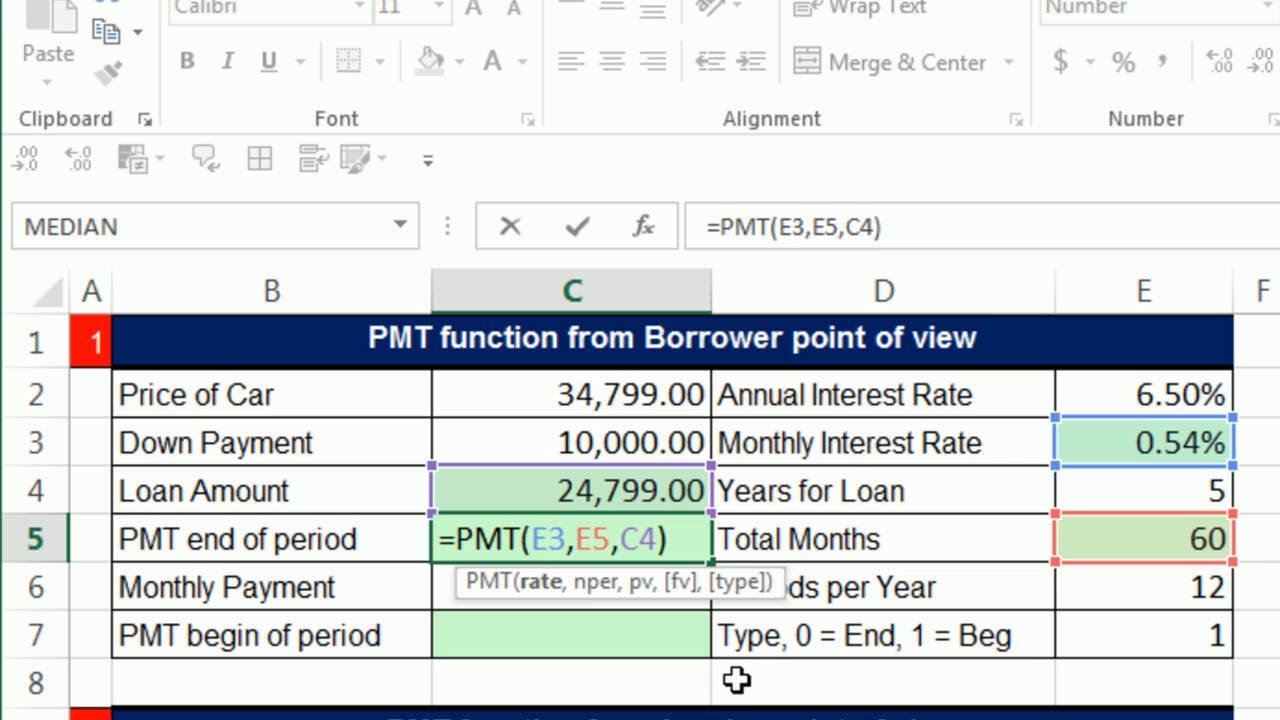
key(Escape)
Step: Start a PMT formula in C7 for the begin-of-period payment, using E3 as rate, E5 as nper and C4 as pv
click(578, 641)
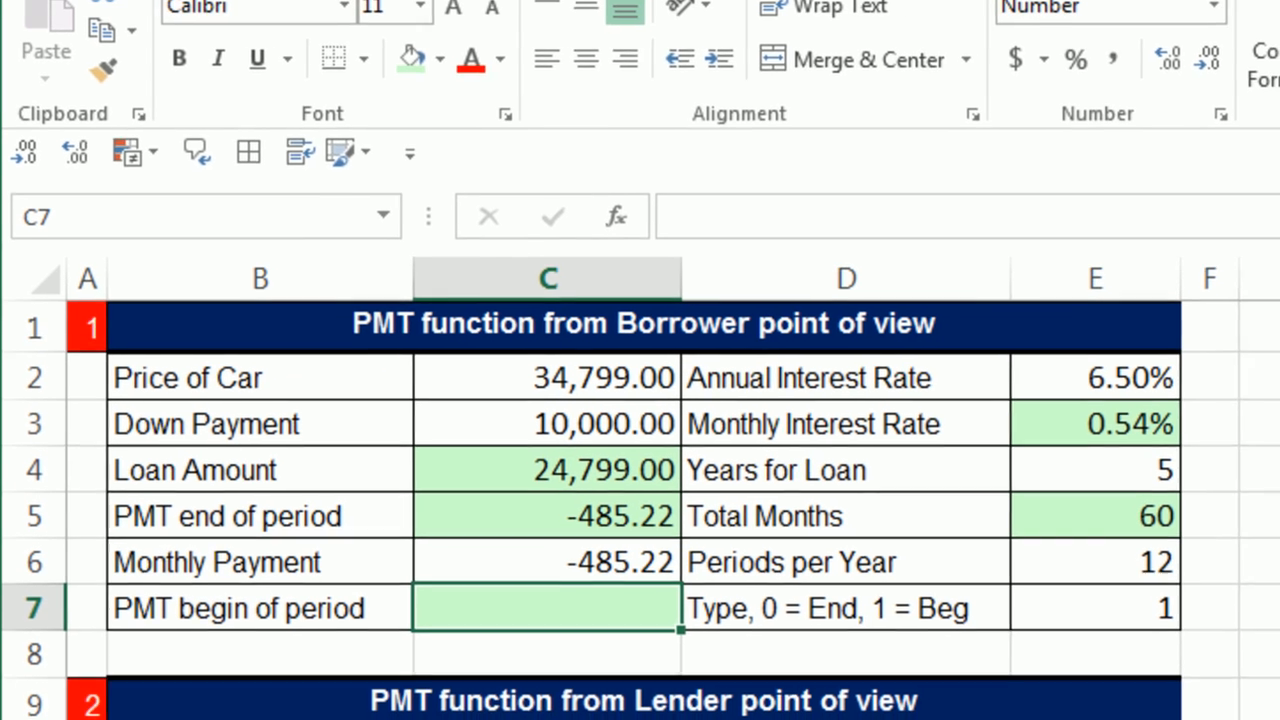
text(=pm)
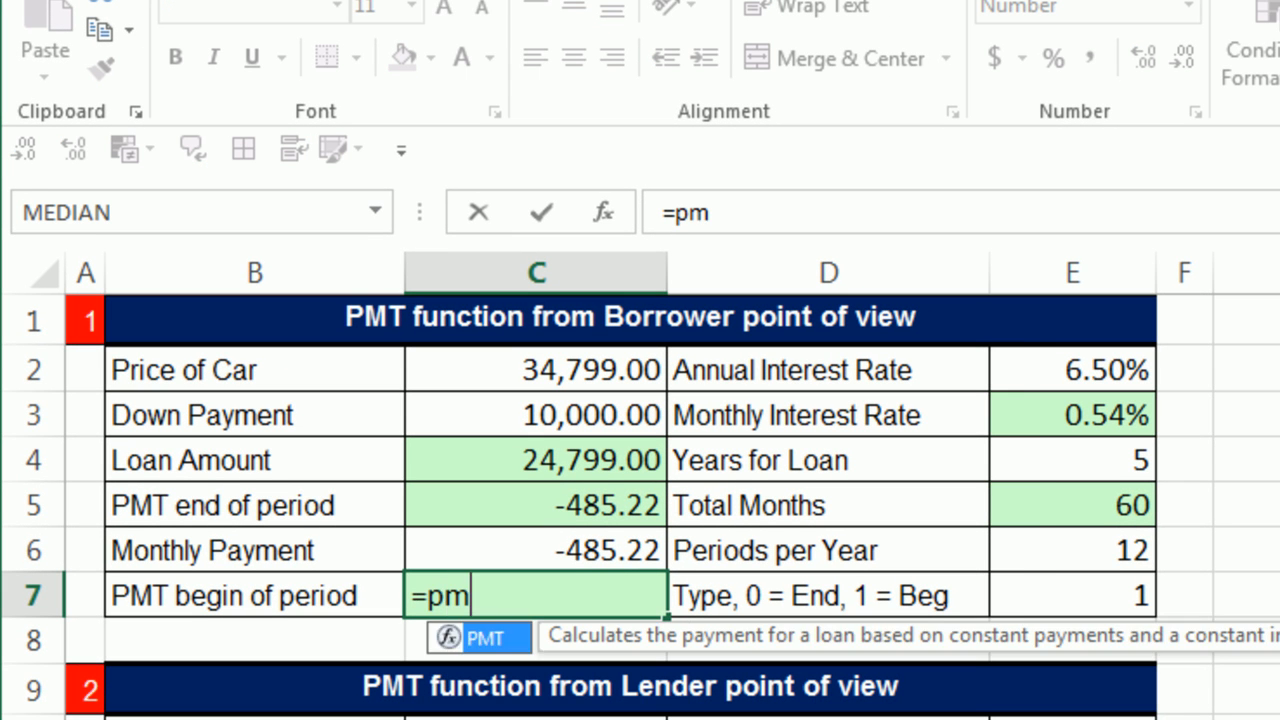
key(Tab)
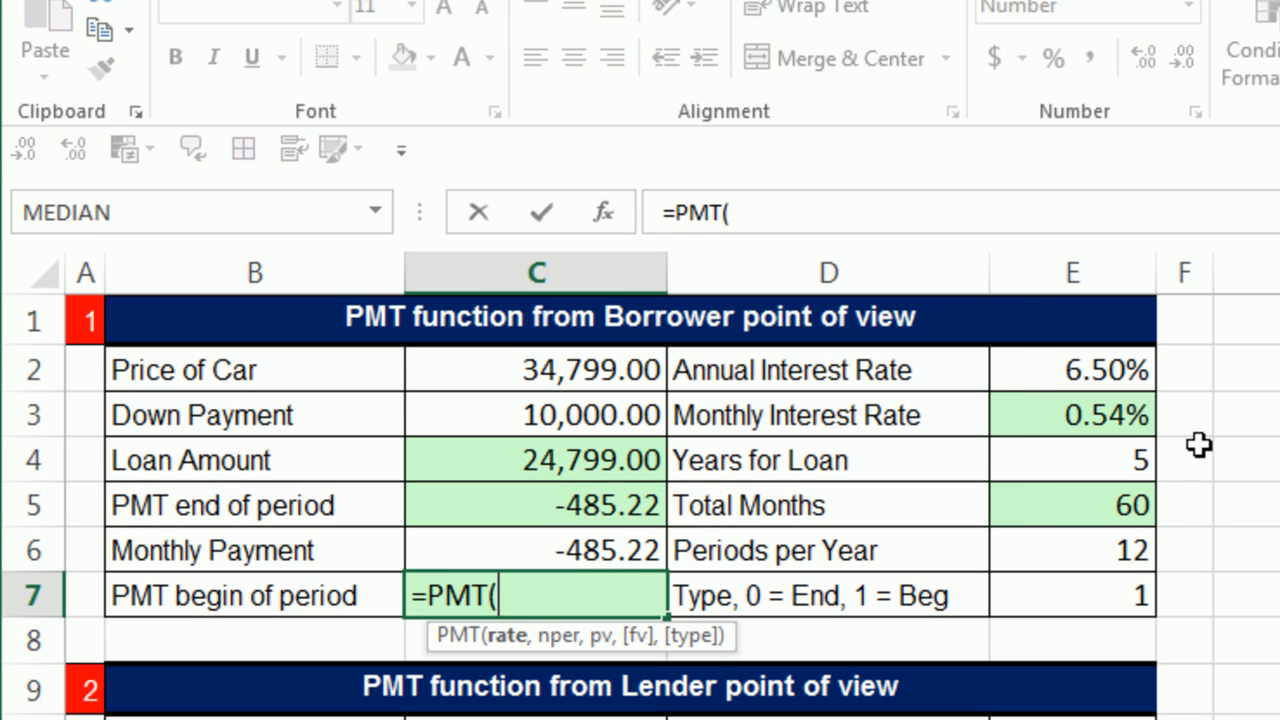
click(1097, 416)
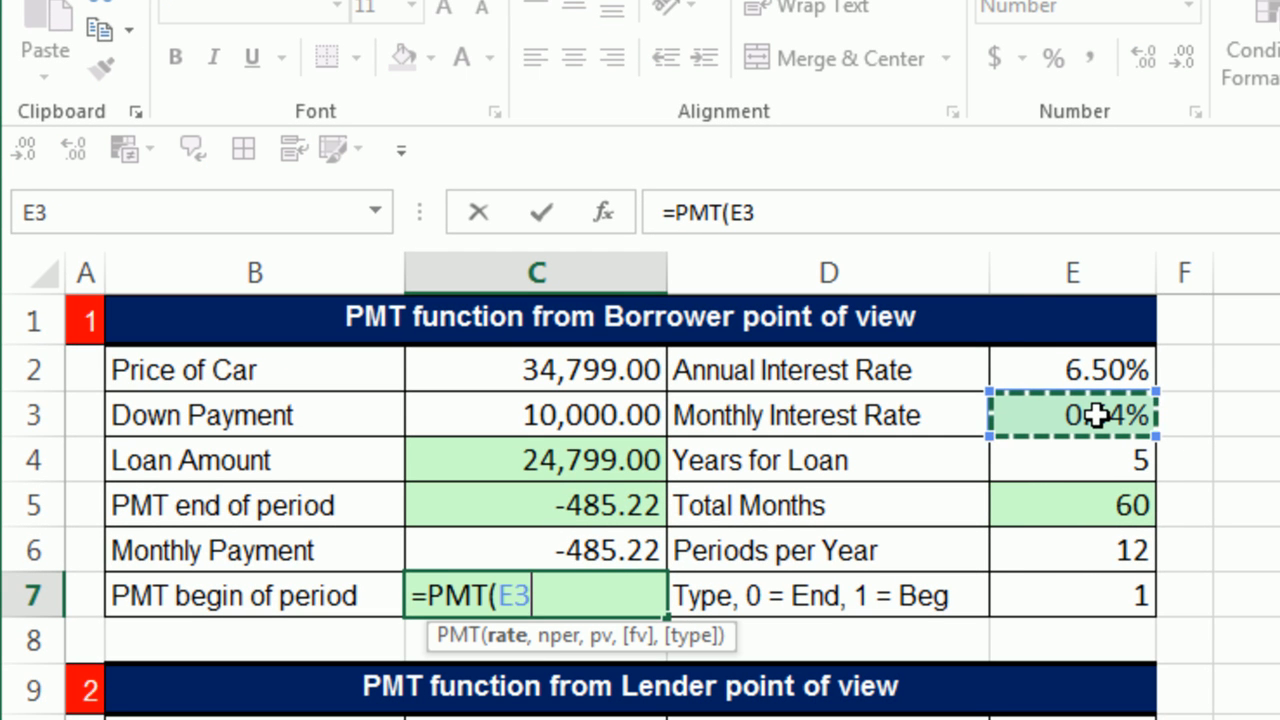
click(1079, 370)
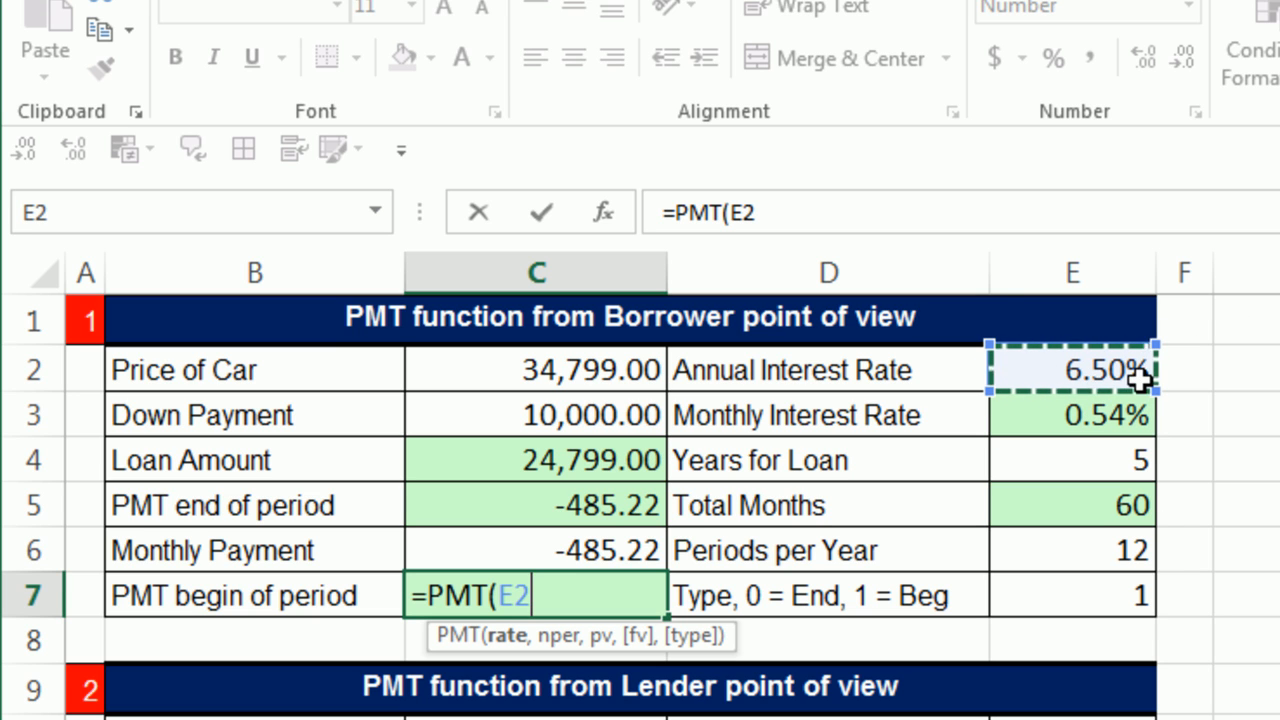
click(1067, 412)
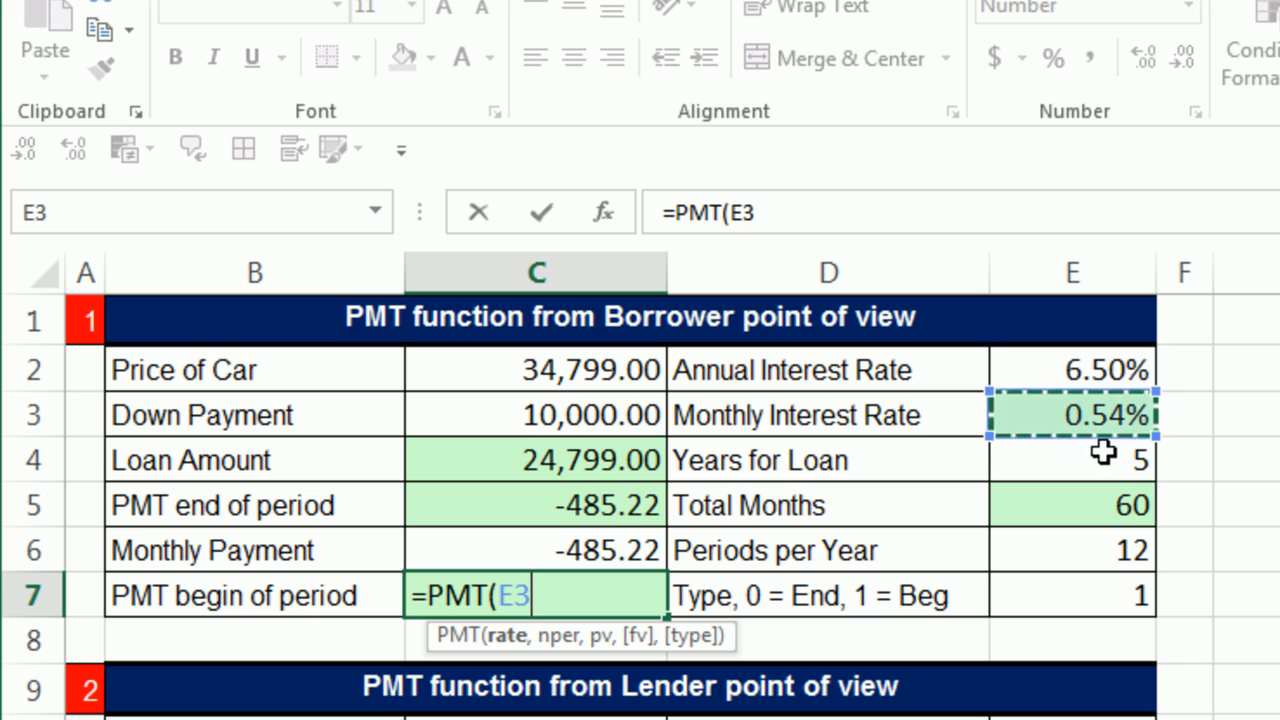
text(,)
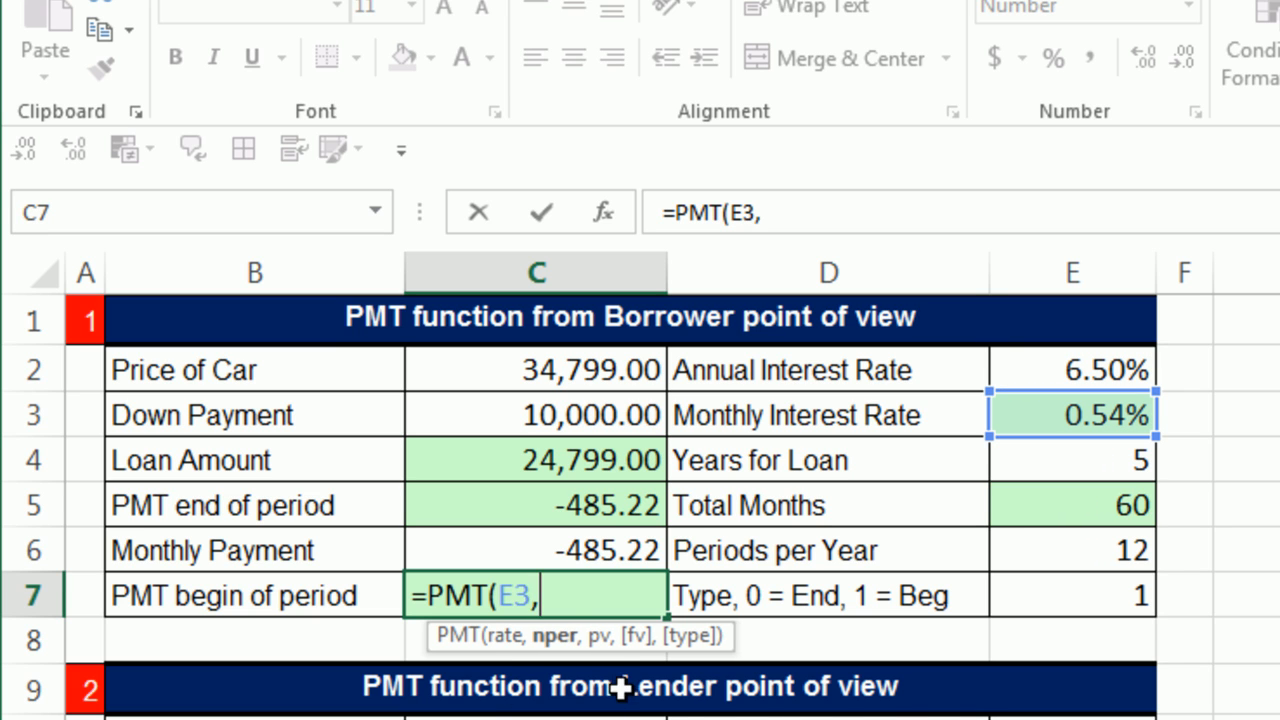
click(1063, 503)
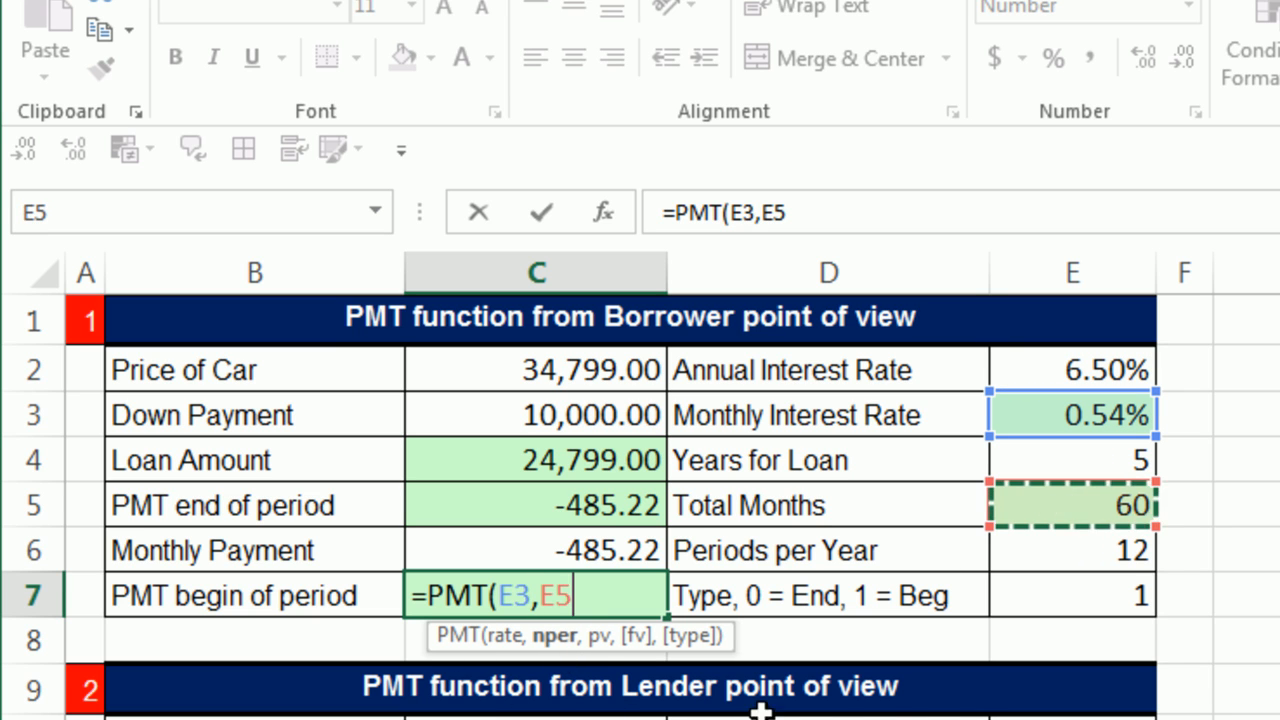
text(,)
click(540, 468)
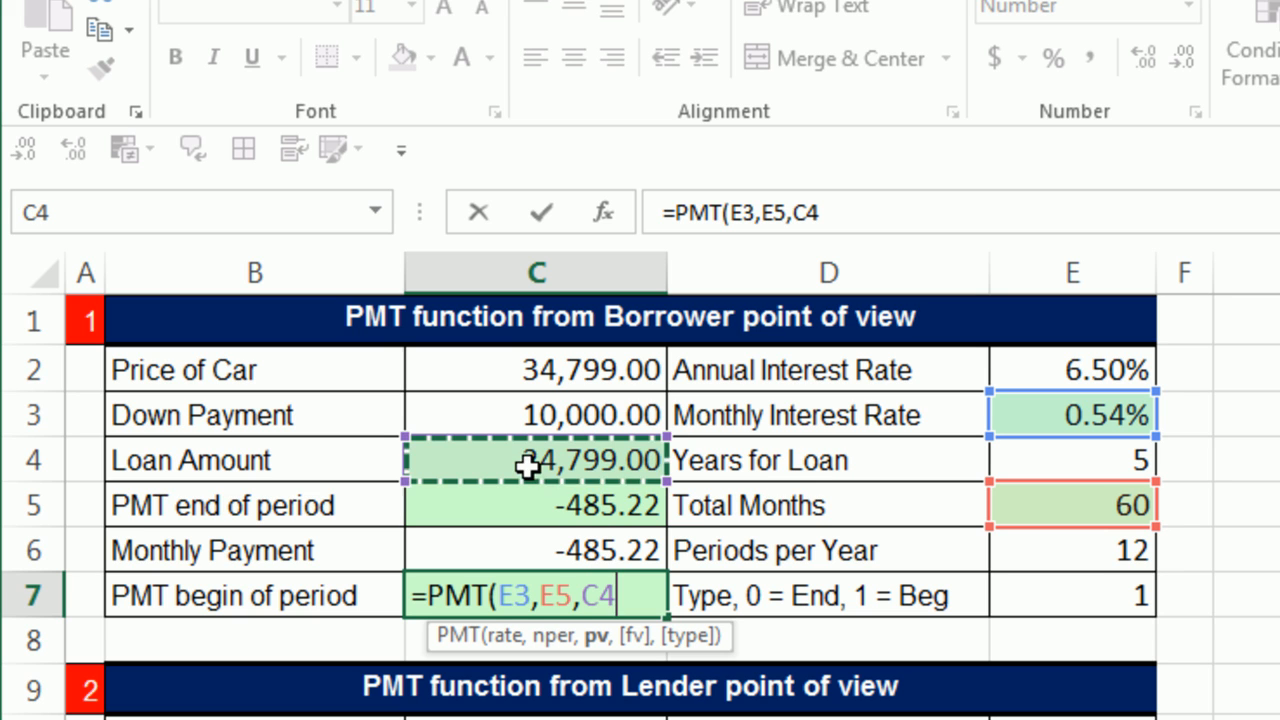
Step: Skip the future value, set the type to 1 (beginning of the period), and enter C7 as =PMT(E3,E5,C4,,1)
text(,)
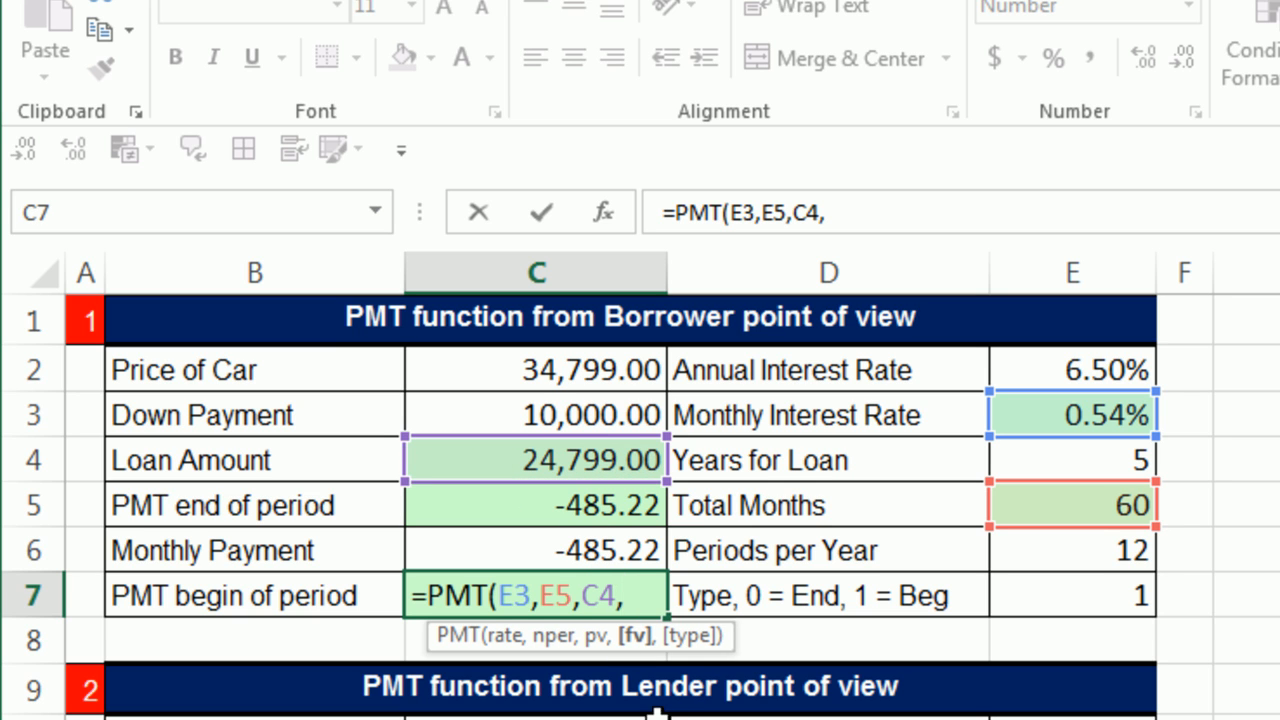
text(,)
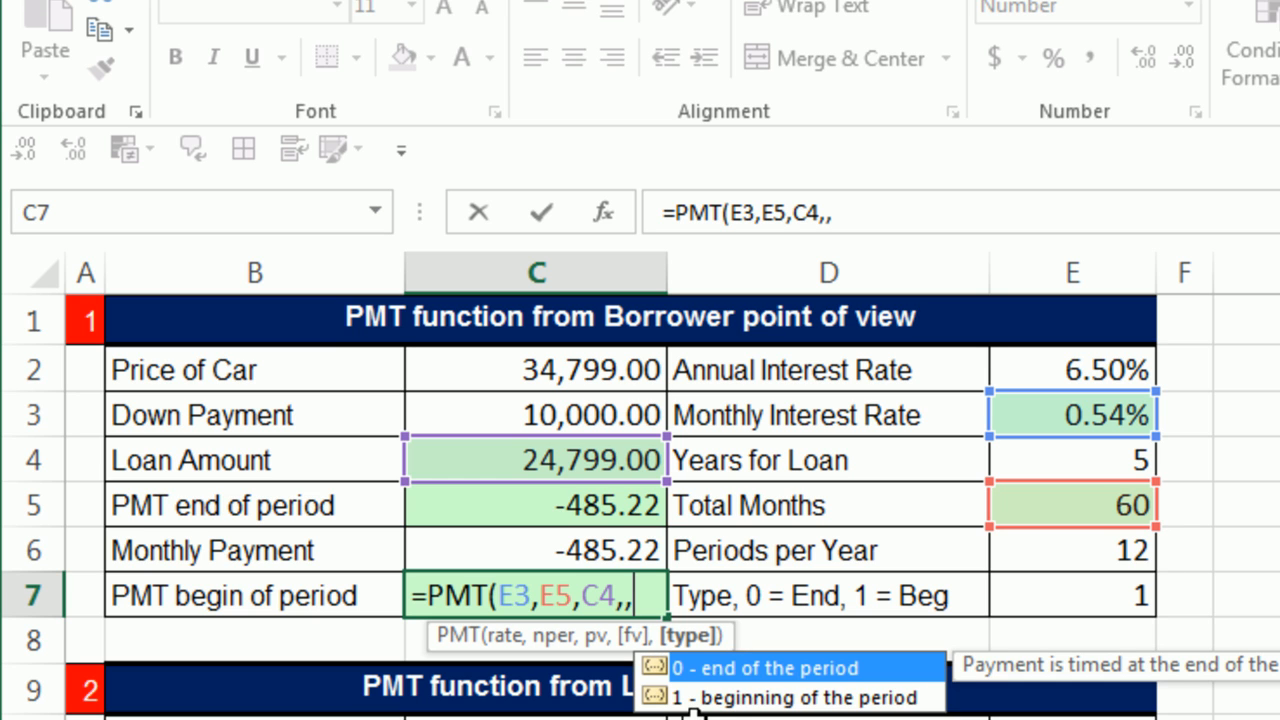
double_click(729, 700)
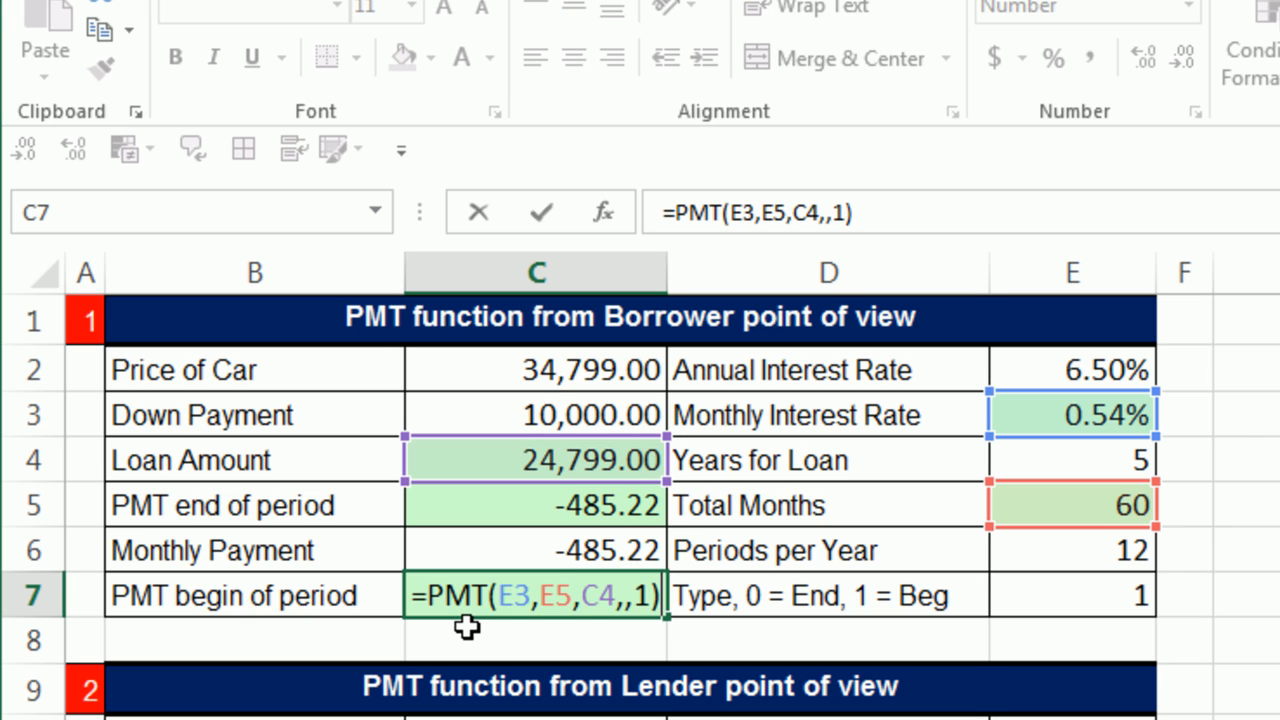
key(Return)
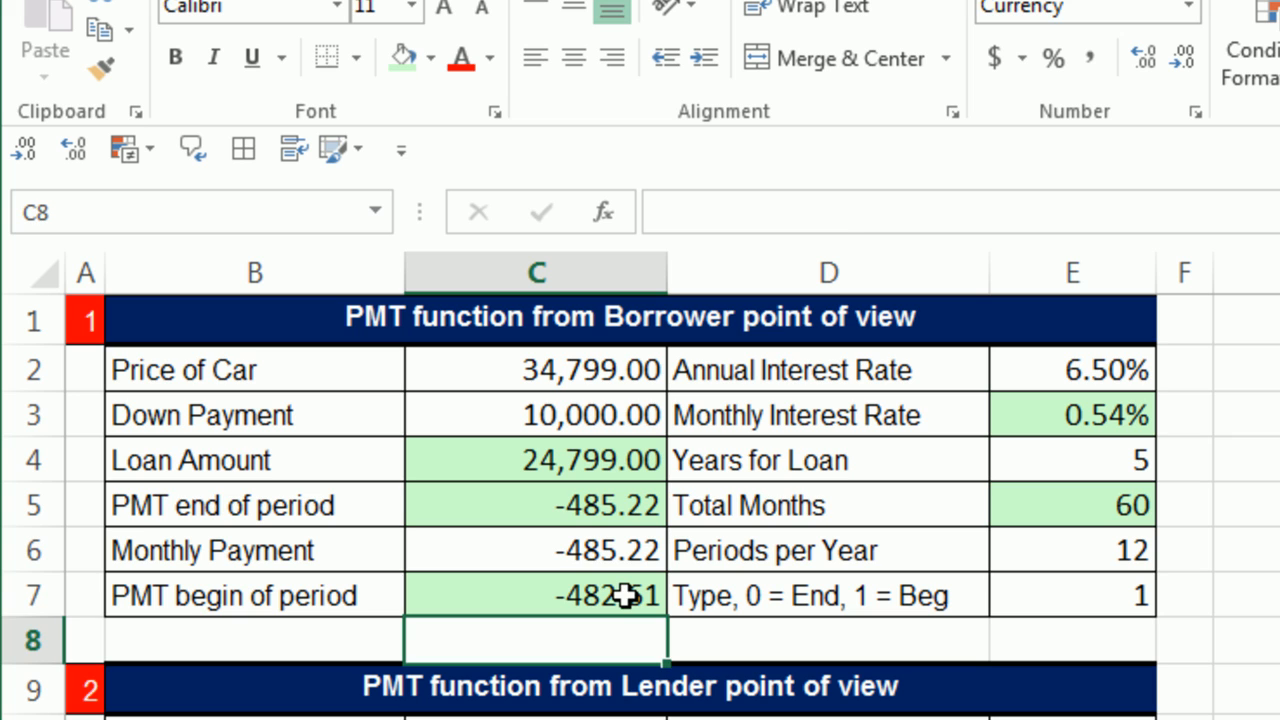
click(625, 595)
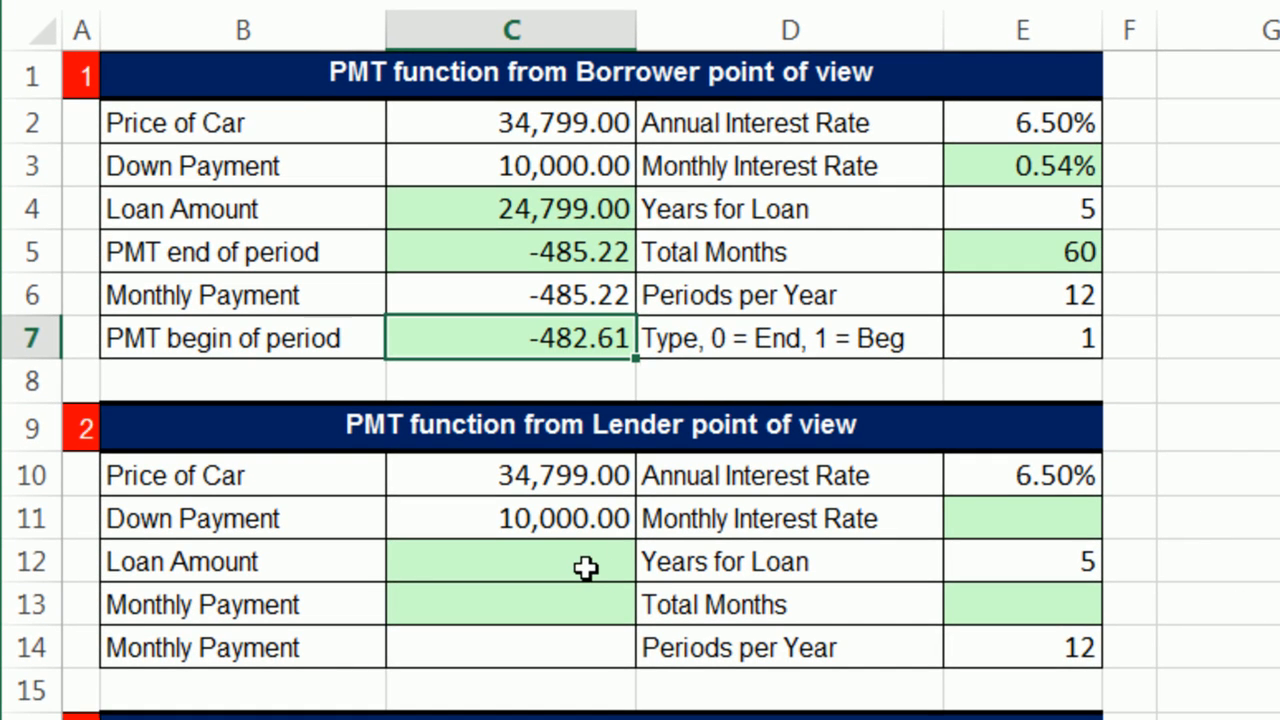
Step: Calculate the lender's Loan Amount in C12 with =C10-C11, subtracting the down payment from the car price
click(585, 567)
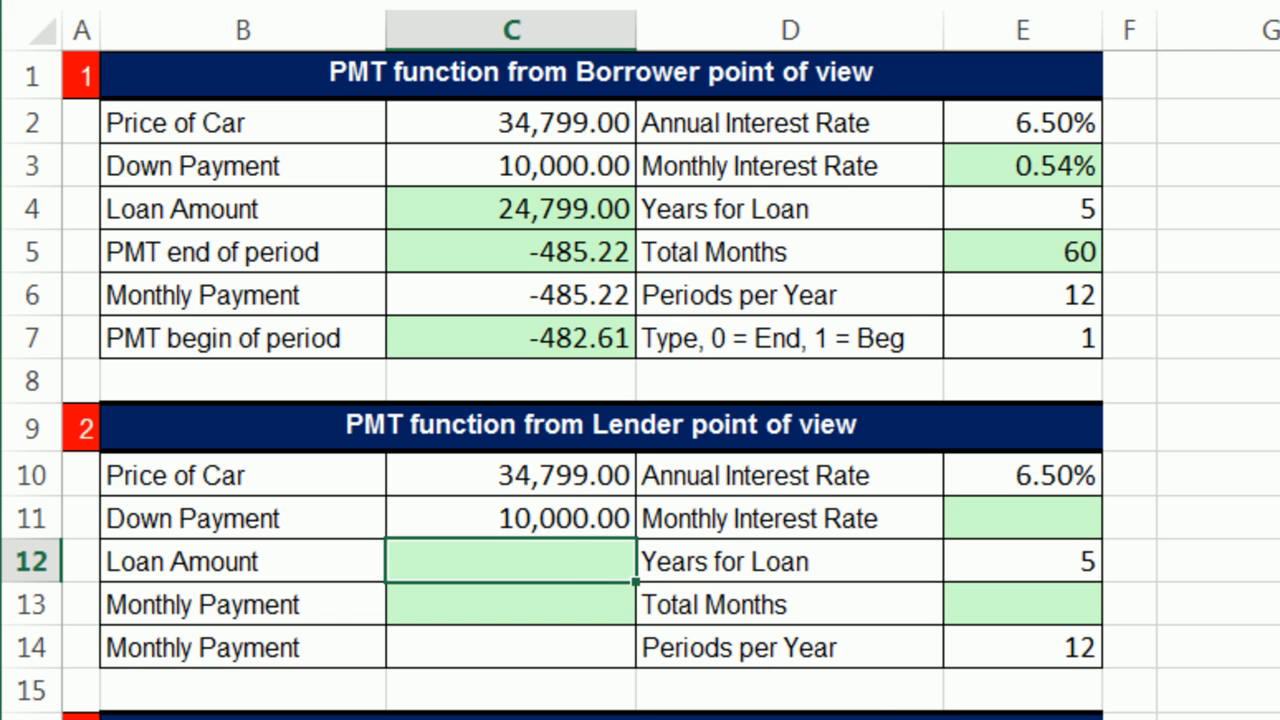
text(=)
key(Up)
key(Up)
text(-)
key(Up)
key(Return)
Step: Calculate the lender's Monthly Interest Rate in E11 with =E10/E14, dividing the annual rate by the periods per year
click(1030, 518)
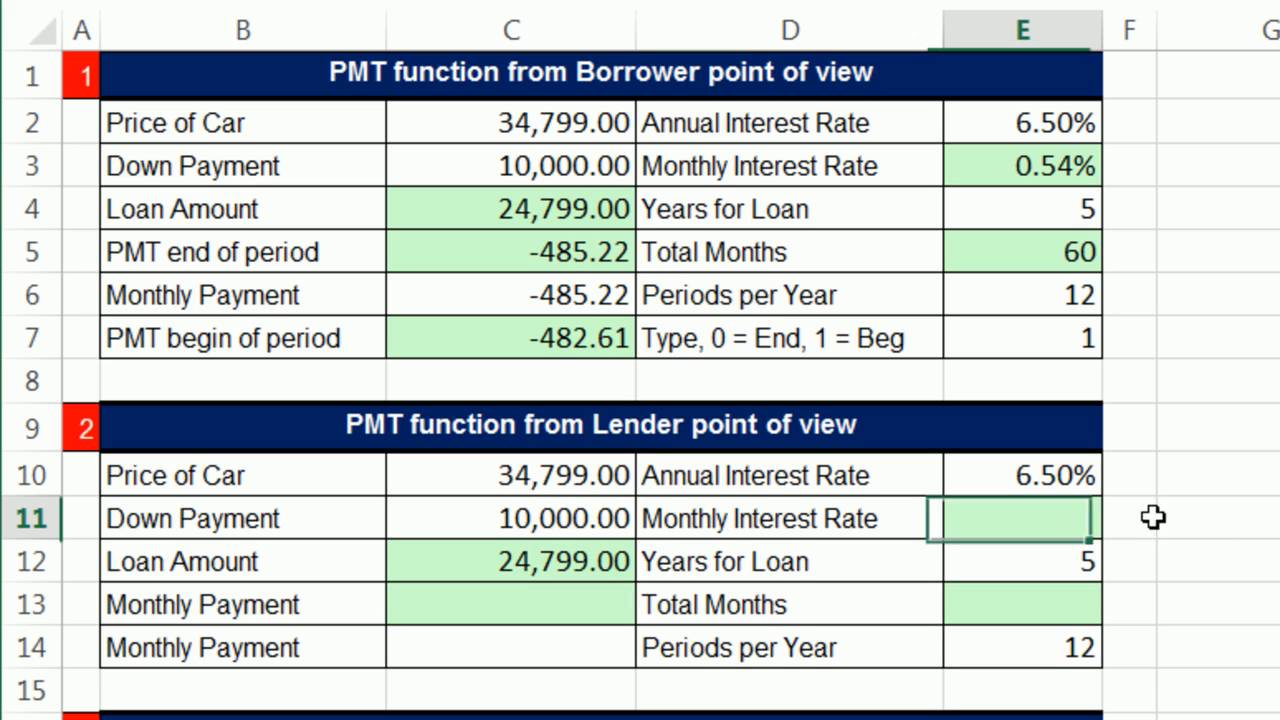
text(=)
key(Up)
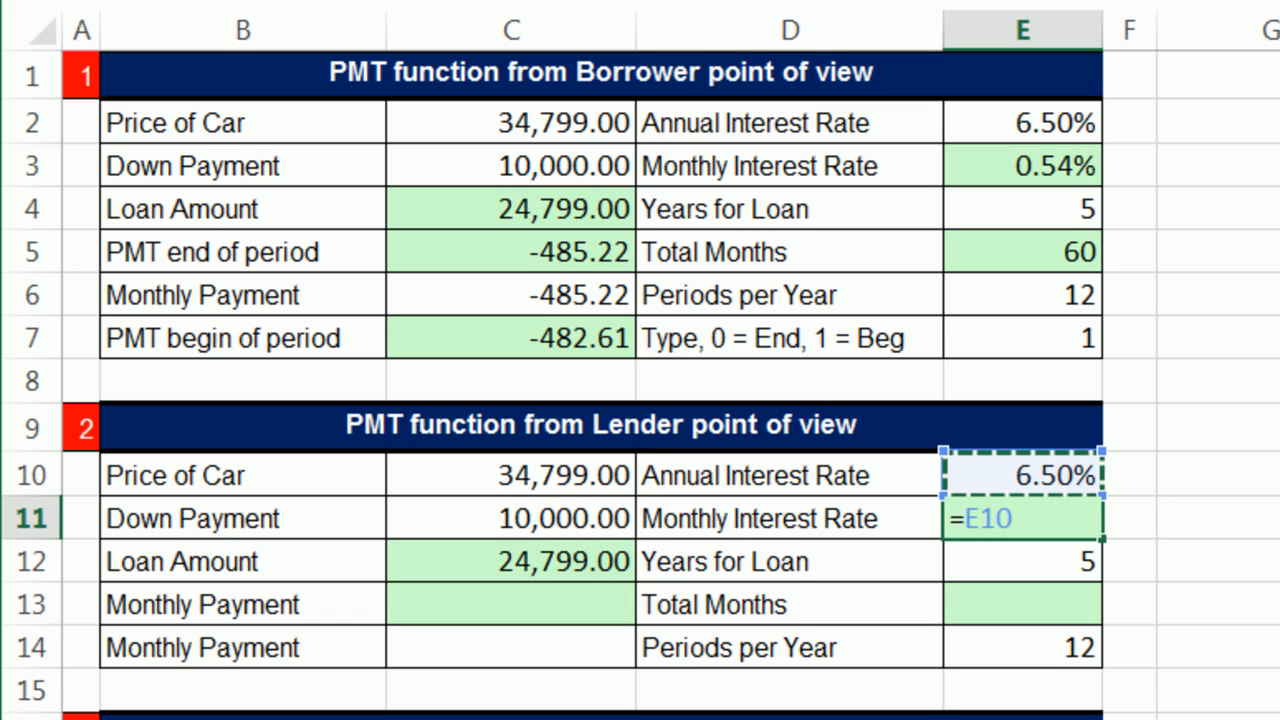
text(/)
click(958, 650)
key(Return)
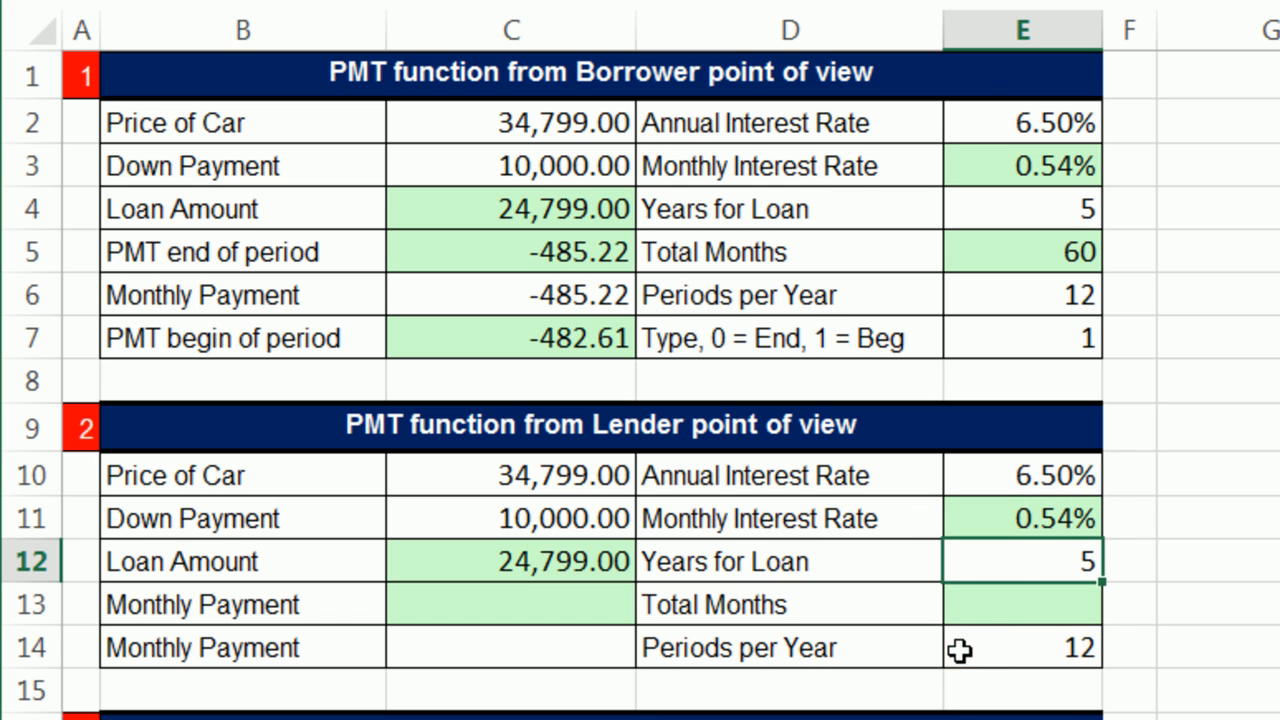
Step: Calculate the lender's Total Months in E13 with =E12*E14, multiplying the loan years by the periods per year
click(1022, 598)
text(=)
key(Up)
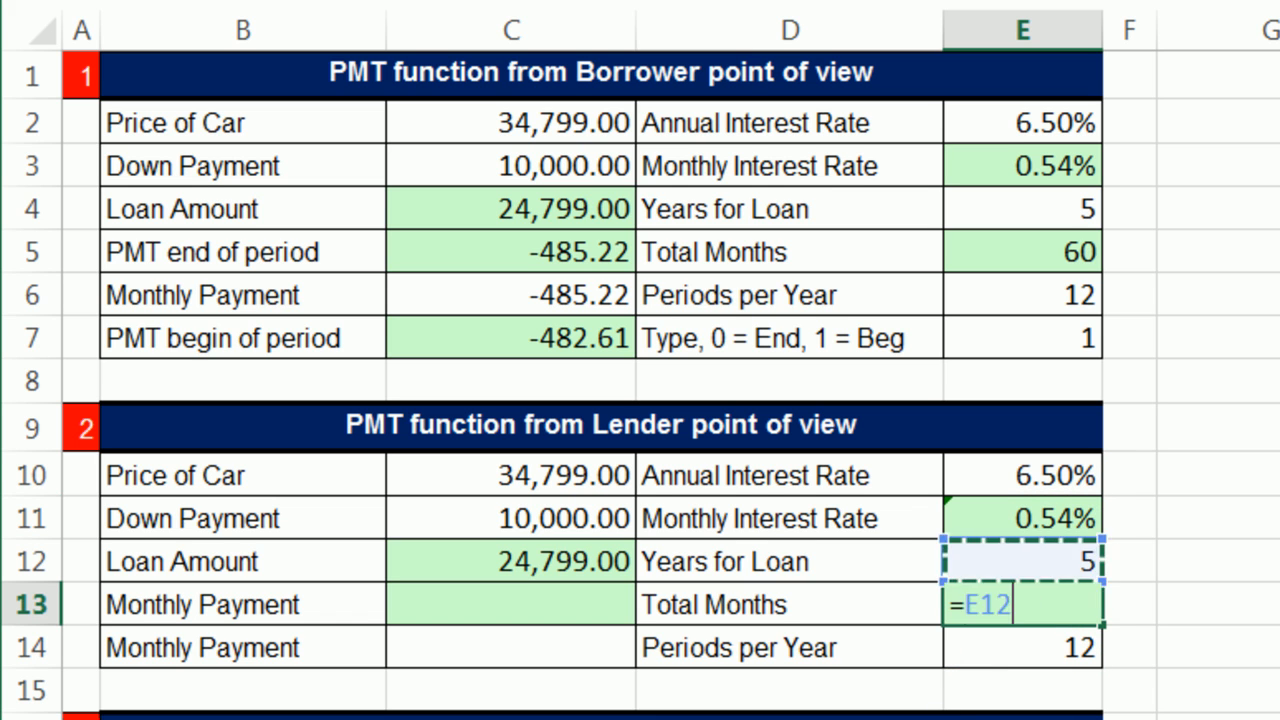
text(*)
key(Down)
key(Return)
Step: Calculate the lender's Monthly Payment in C13 with PMT, using E11 as rate, E13 as nper and the negated loan amount -C12 as pv
click(500, 607)
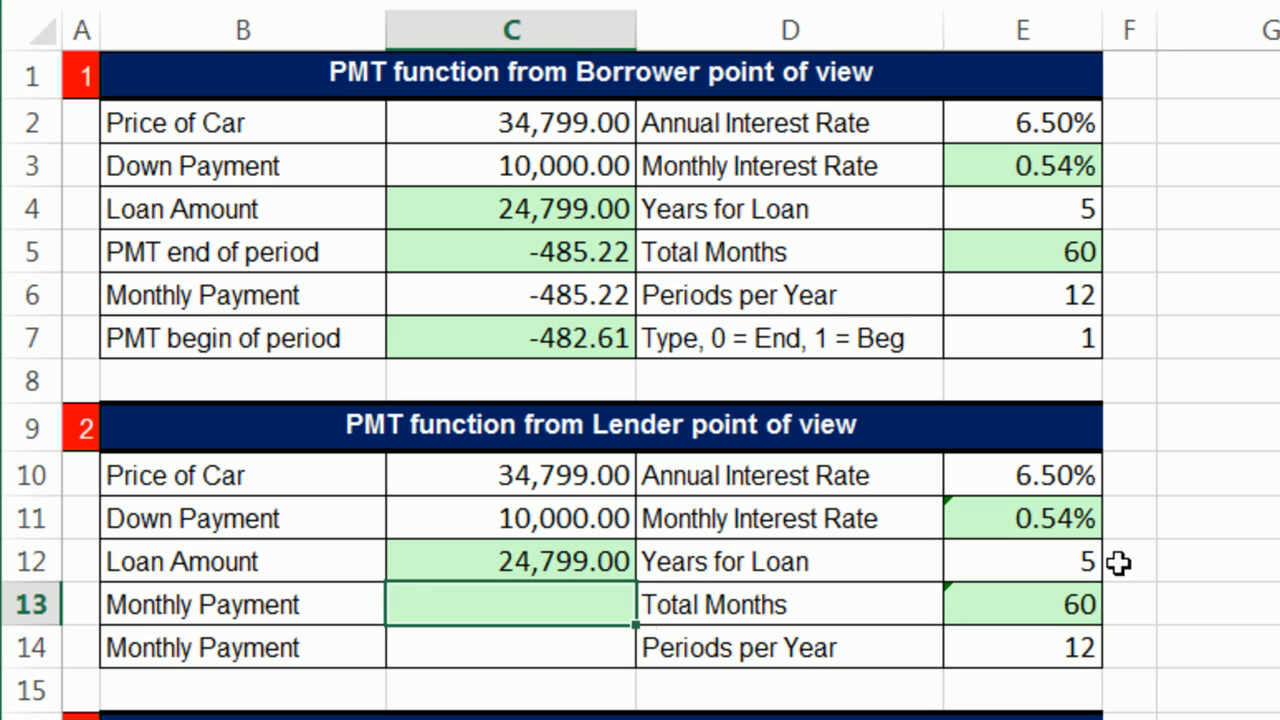
text(=pmt)
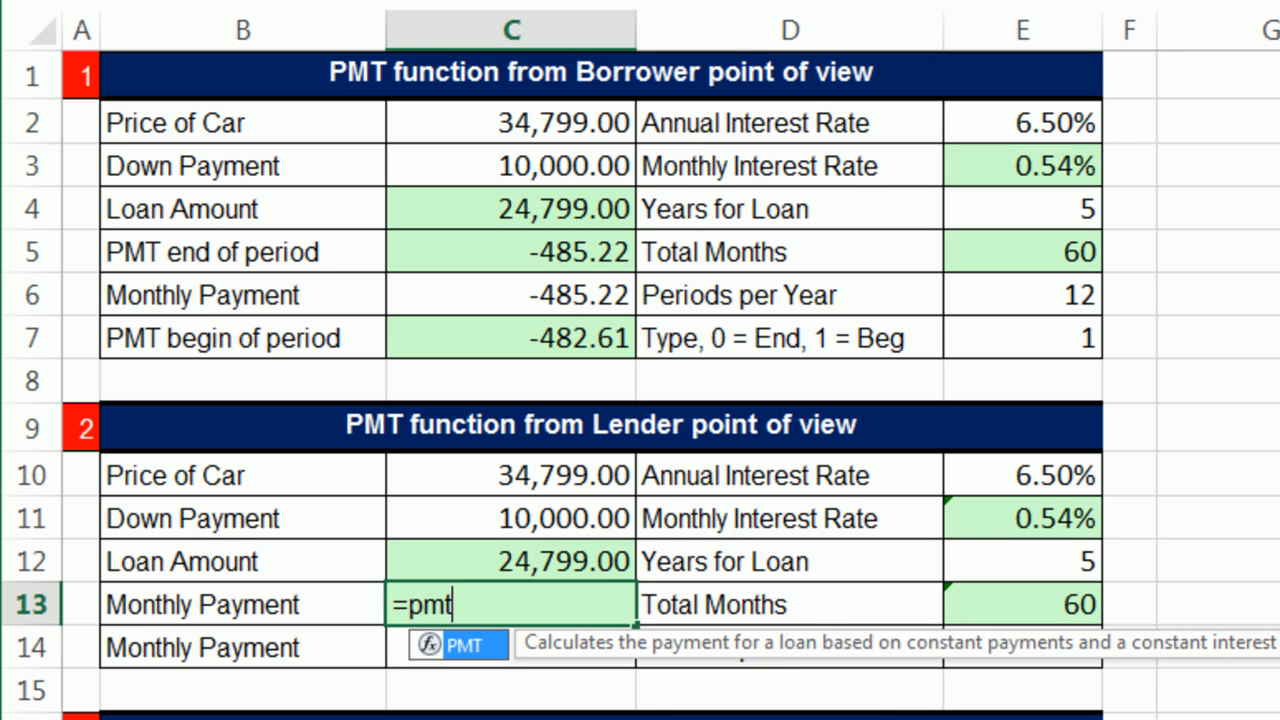
key(Tab)
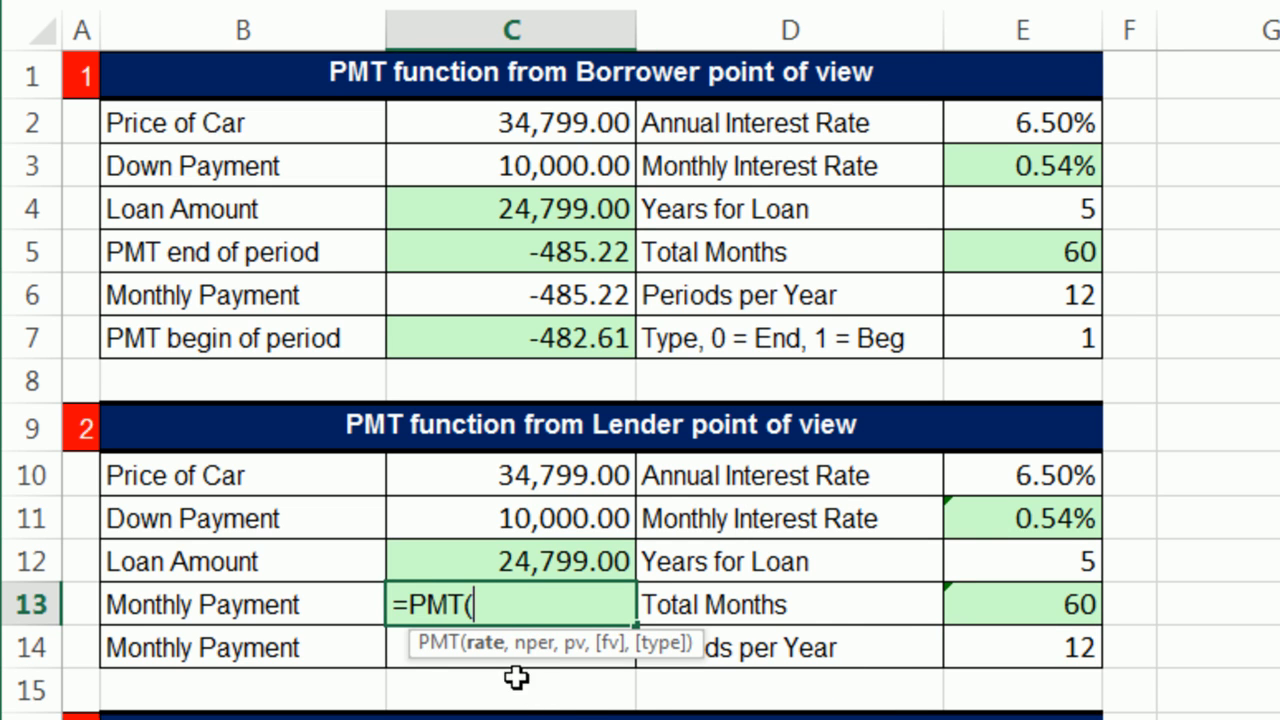
click(1063, 510)
text(,)
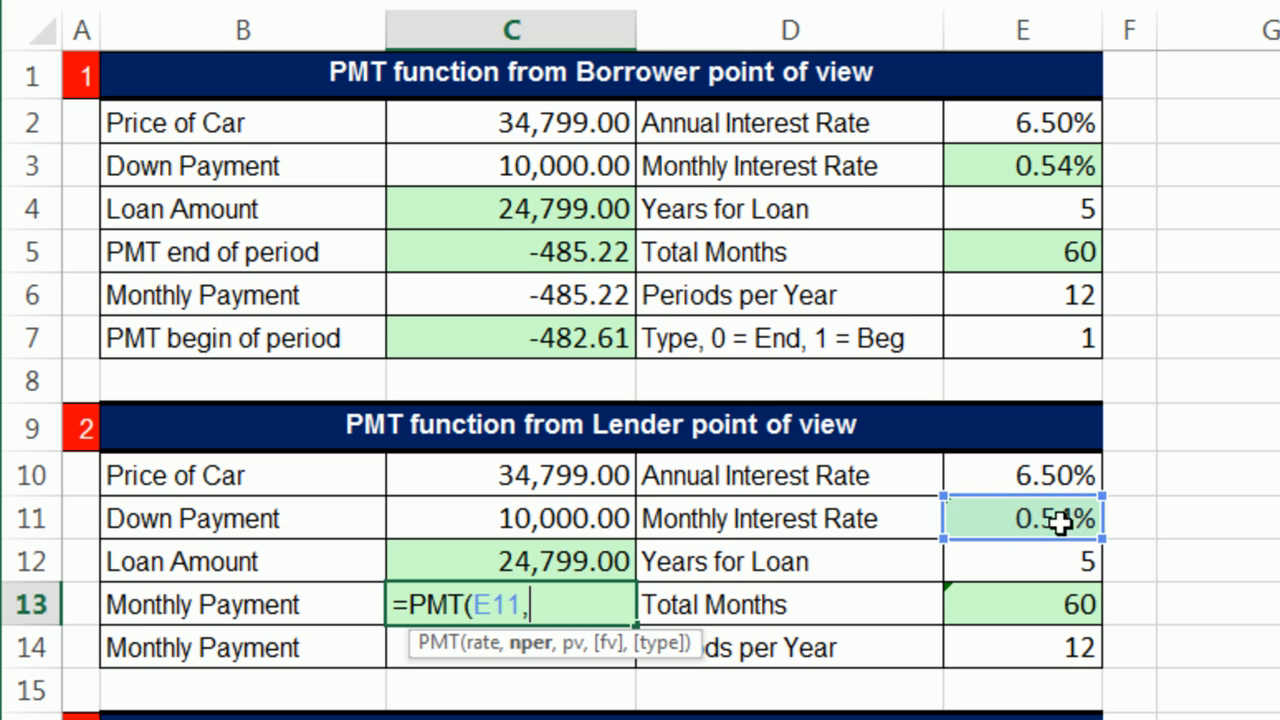
click(1045, 606)
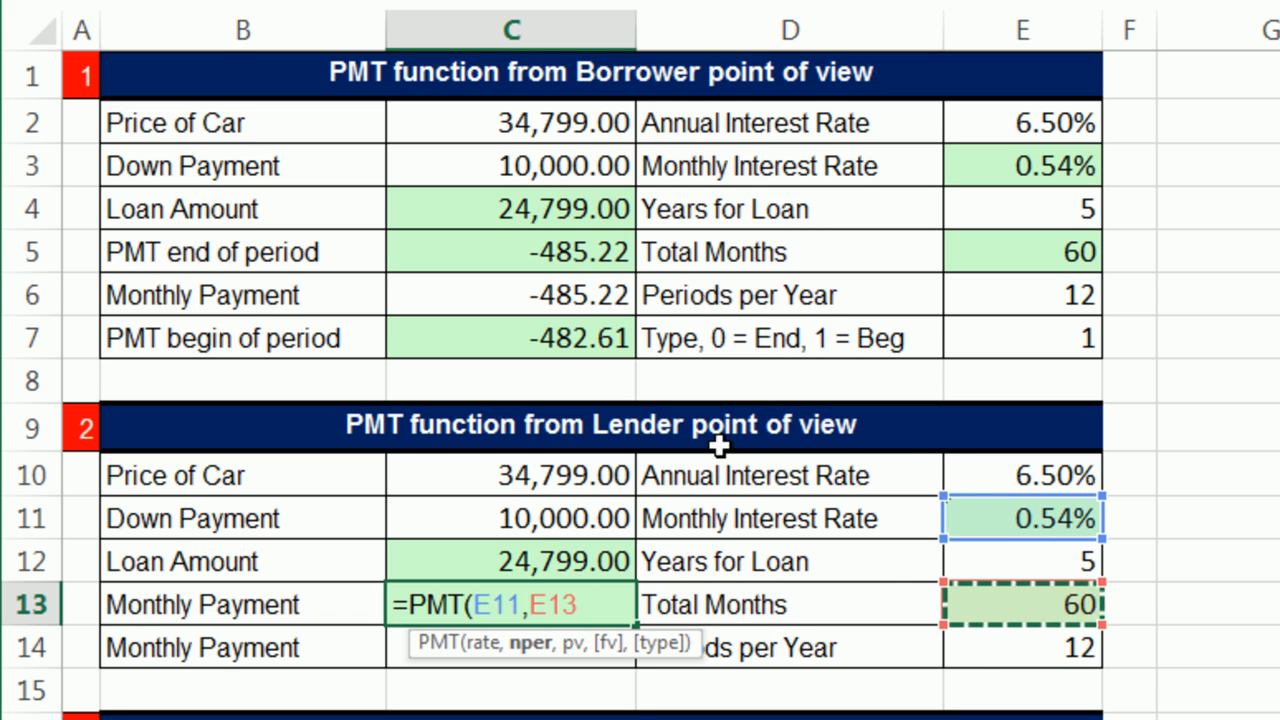
text(,)
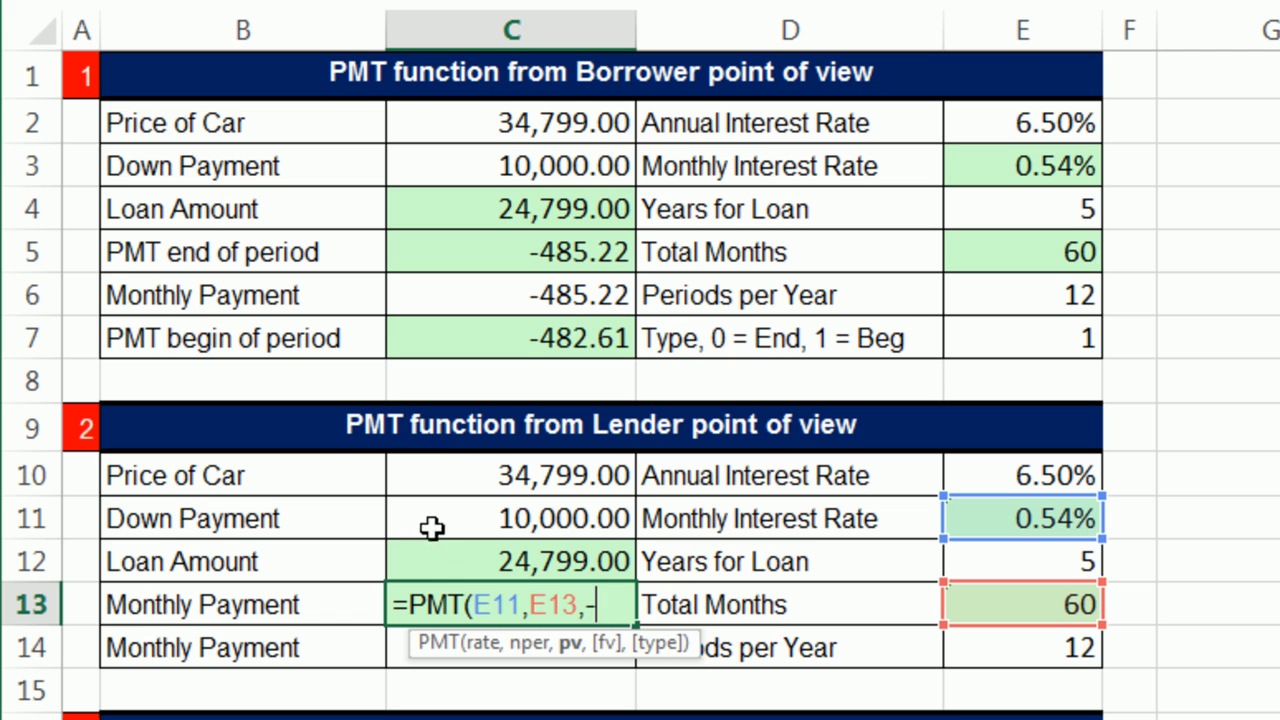
text(-)
click(461, 565)
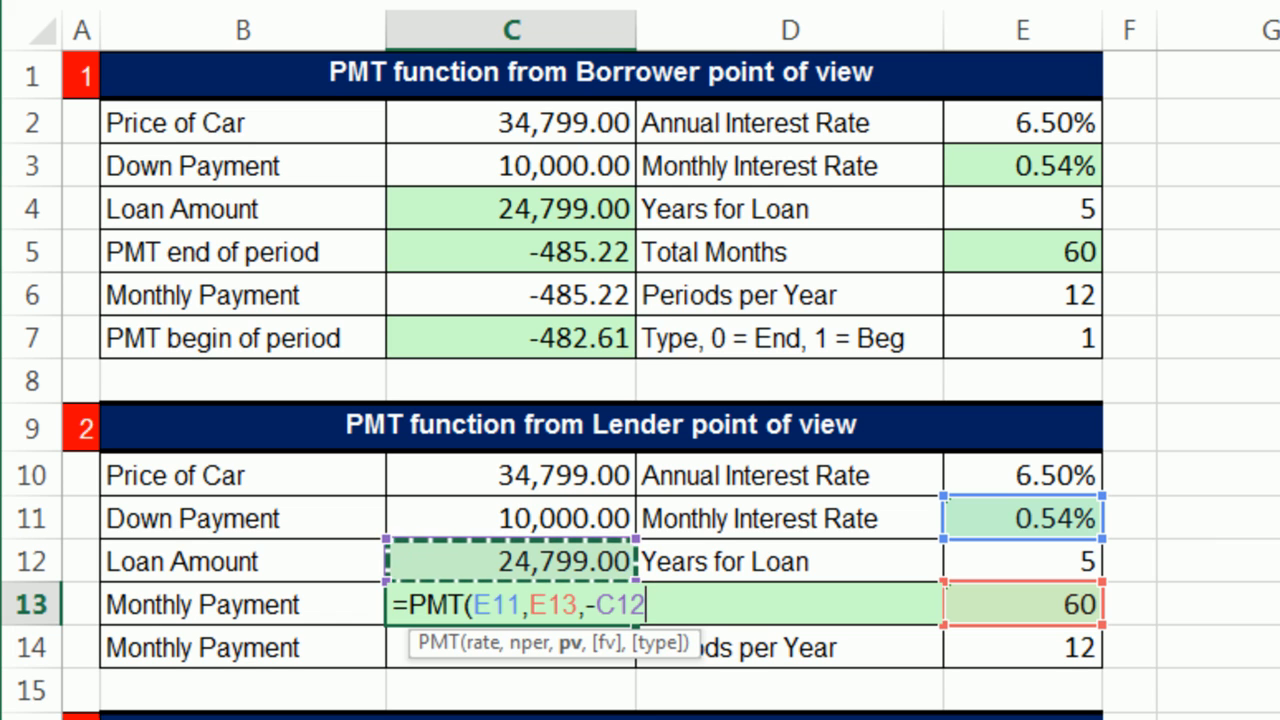
key(ctrl+Return)
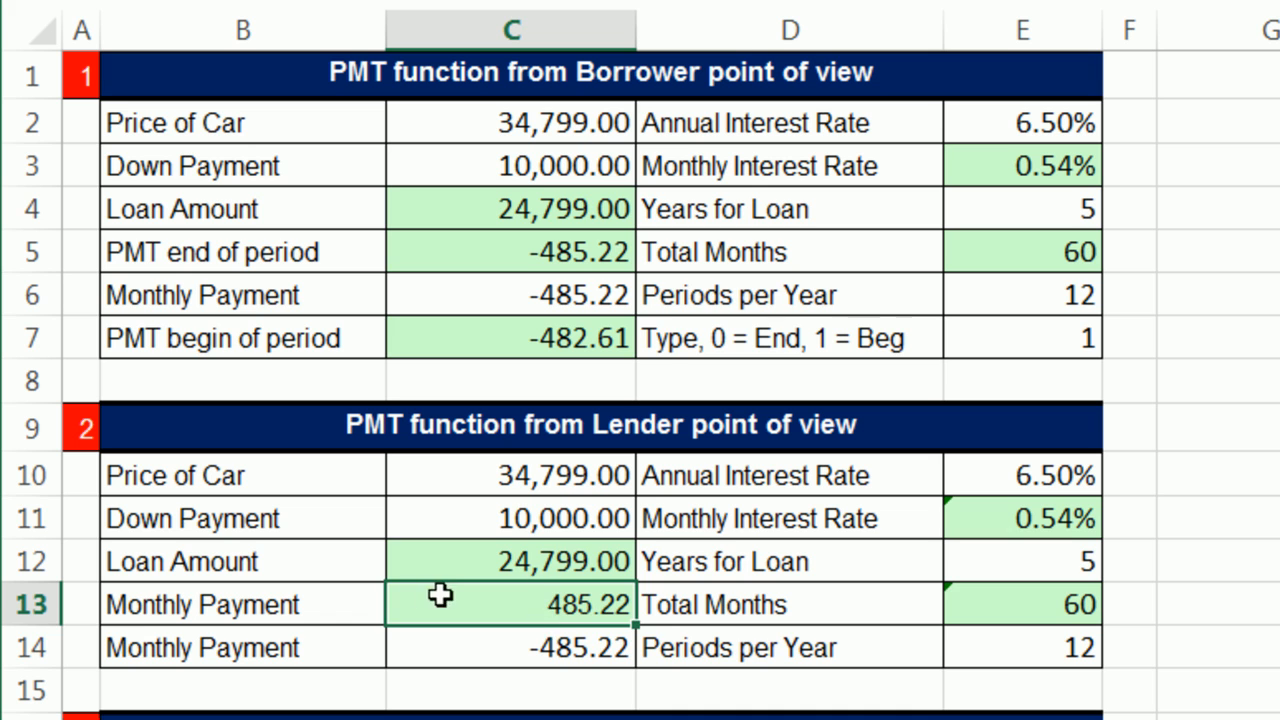
Step: Remove the leading minus sign from the long-form Monthly Payment formula in C14 so it starts with =(C12/
double_click(543, 647)
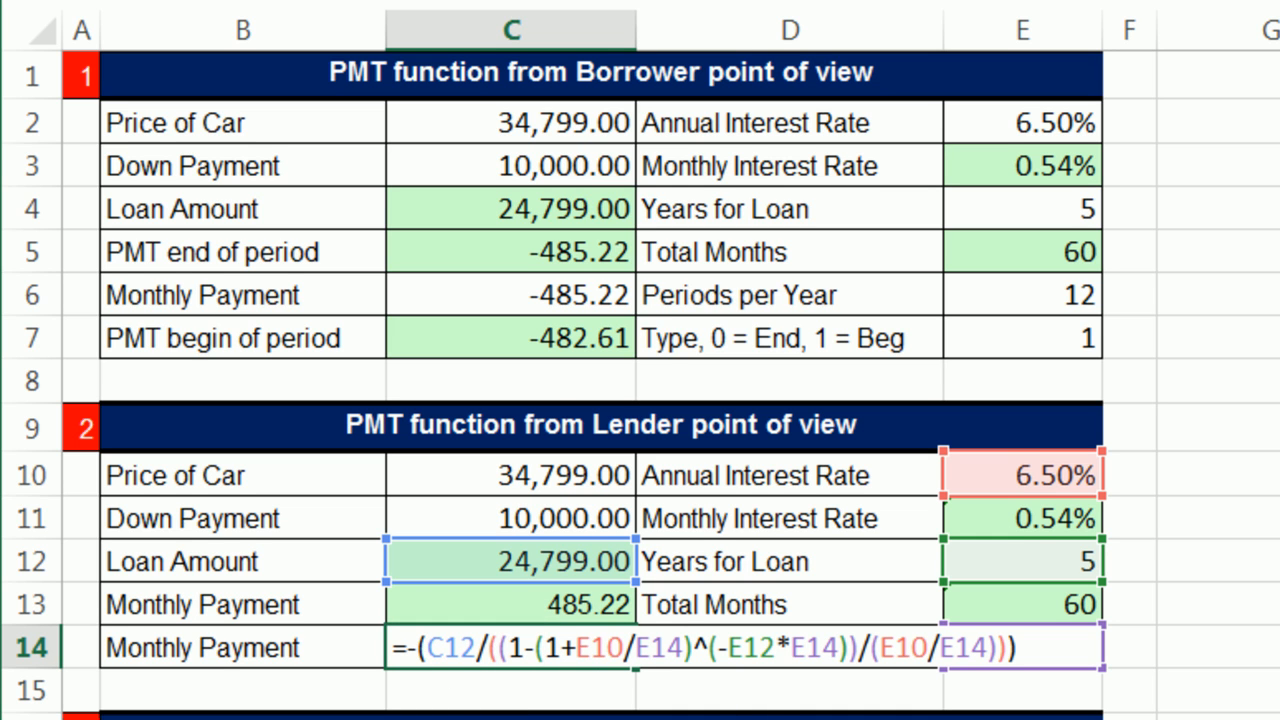
key(BackSpace)
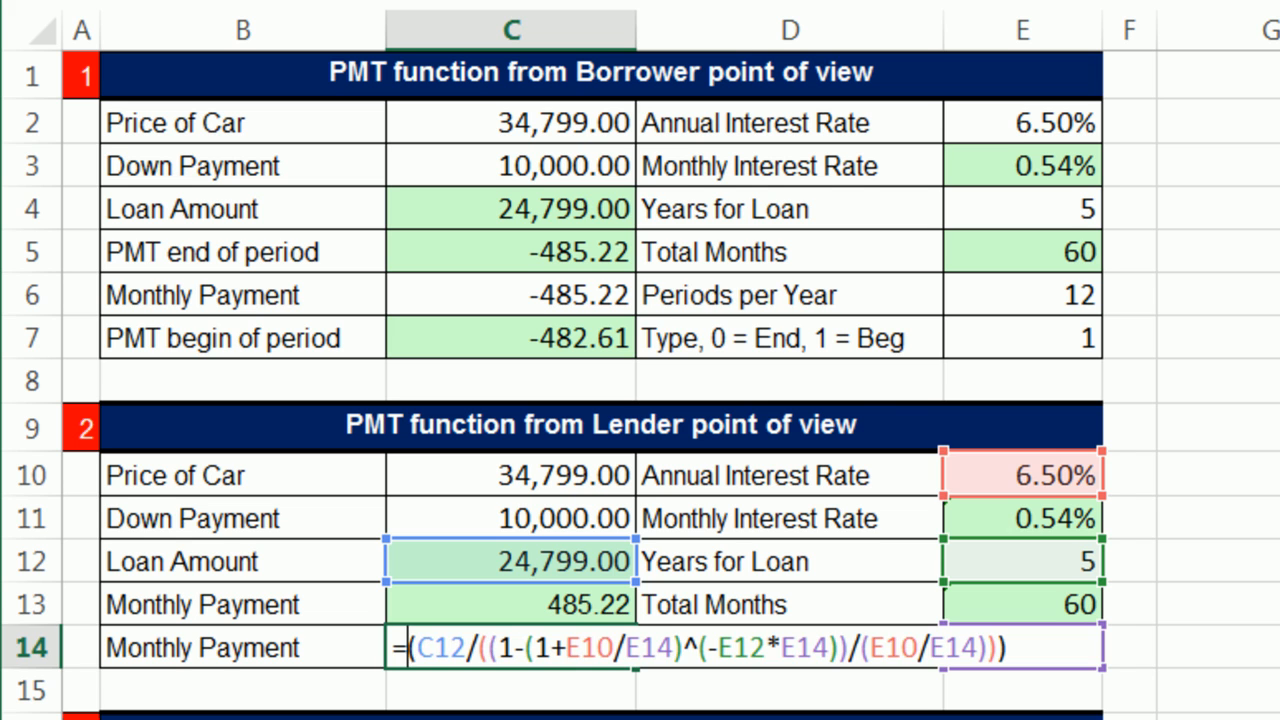
key(Return)
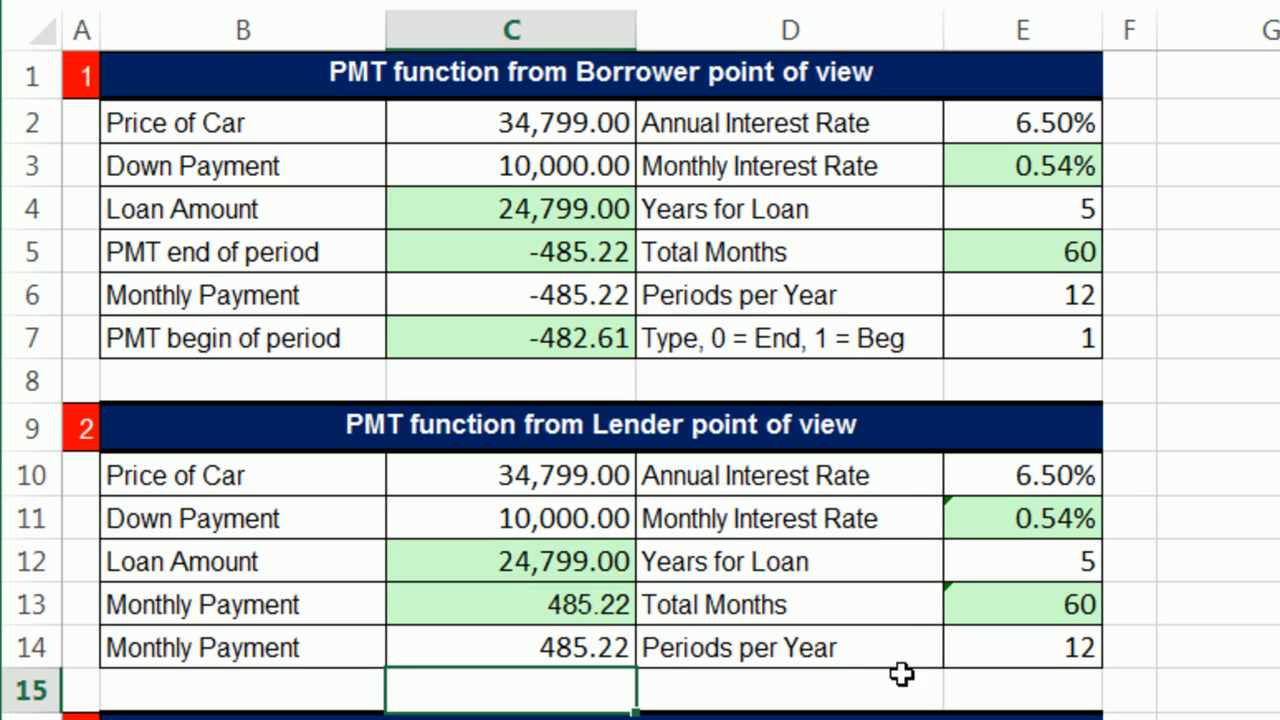
click(1268, 647)
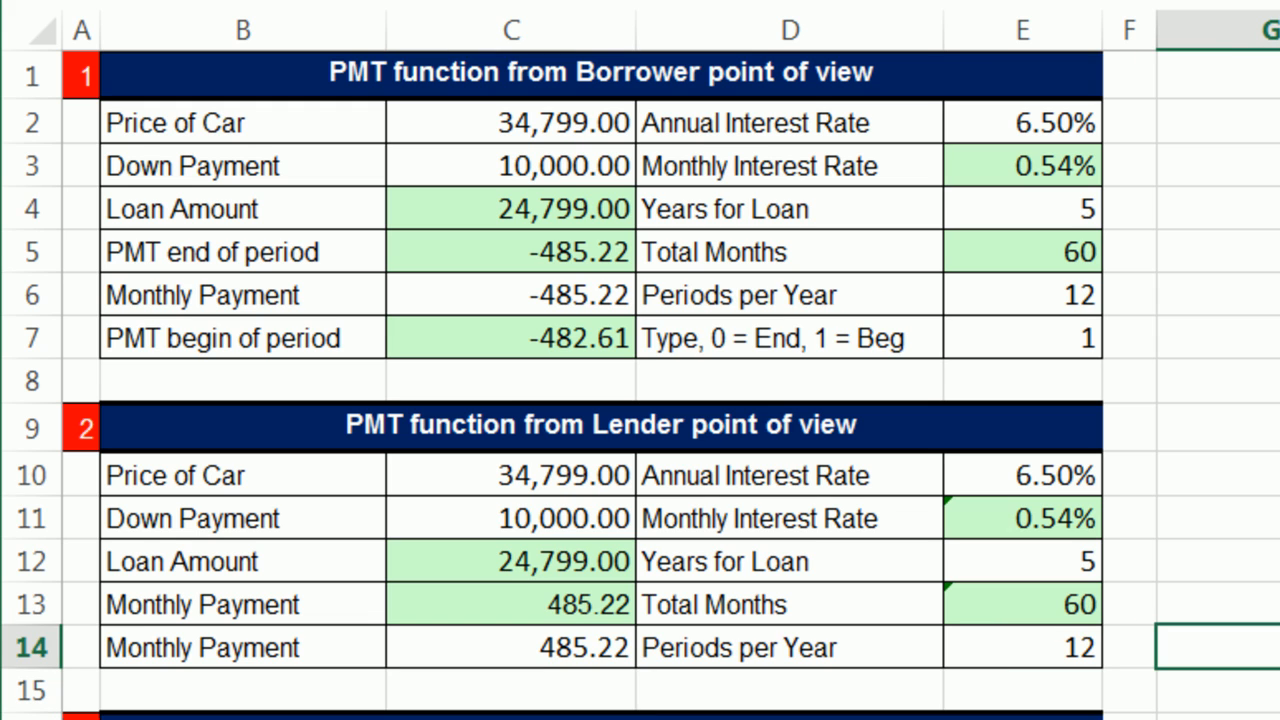
Step: Go to the PMT example with a balloon payment at the end and select its Balloon Payment in C20
scroll(640, 384, down, 3)
scroll(640, 384, down, 2)
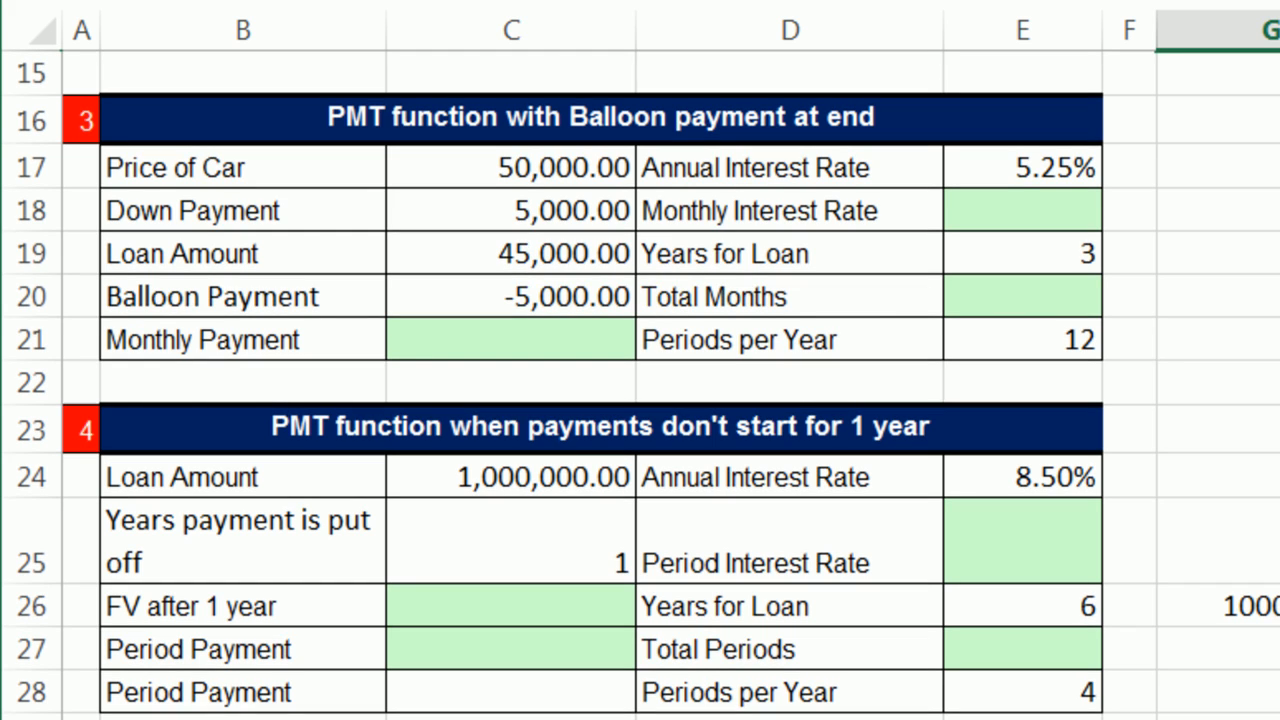
click(594, 300)
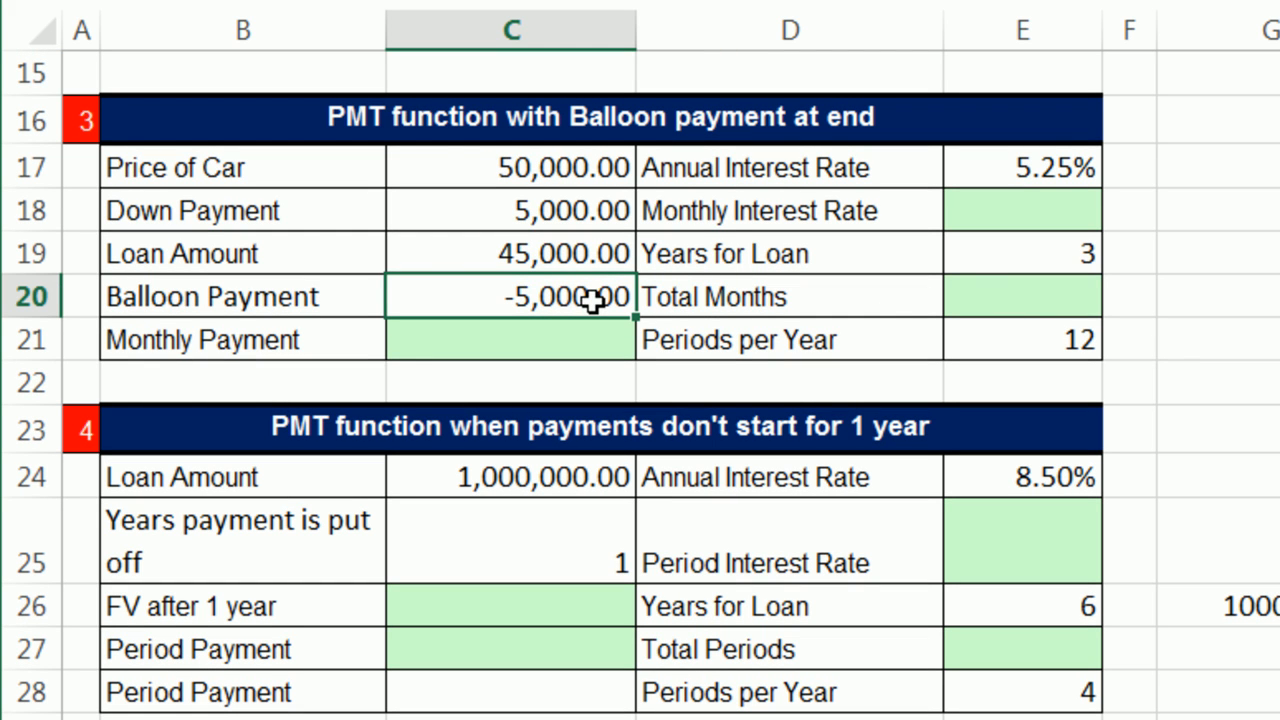
Step: Give the Loan Amount cell C19 the light green fill and review its formula and the negative Balloon Payment entry in C20
click(474, 145)
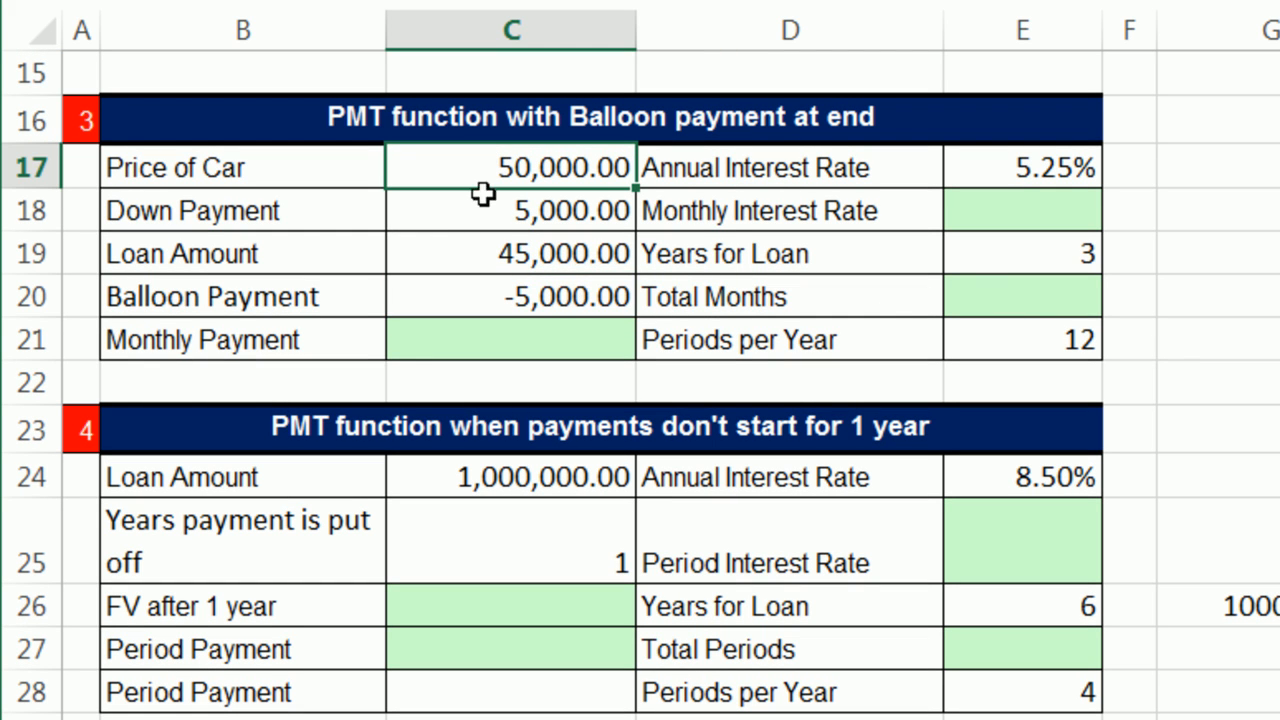
click(461, 215)
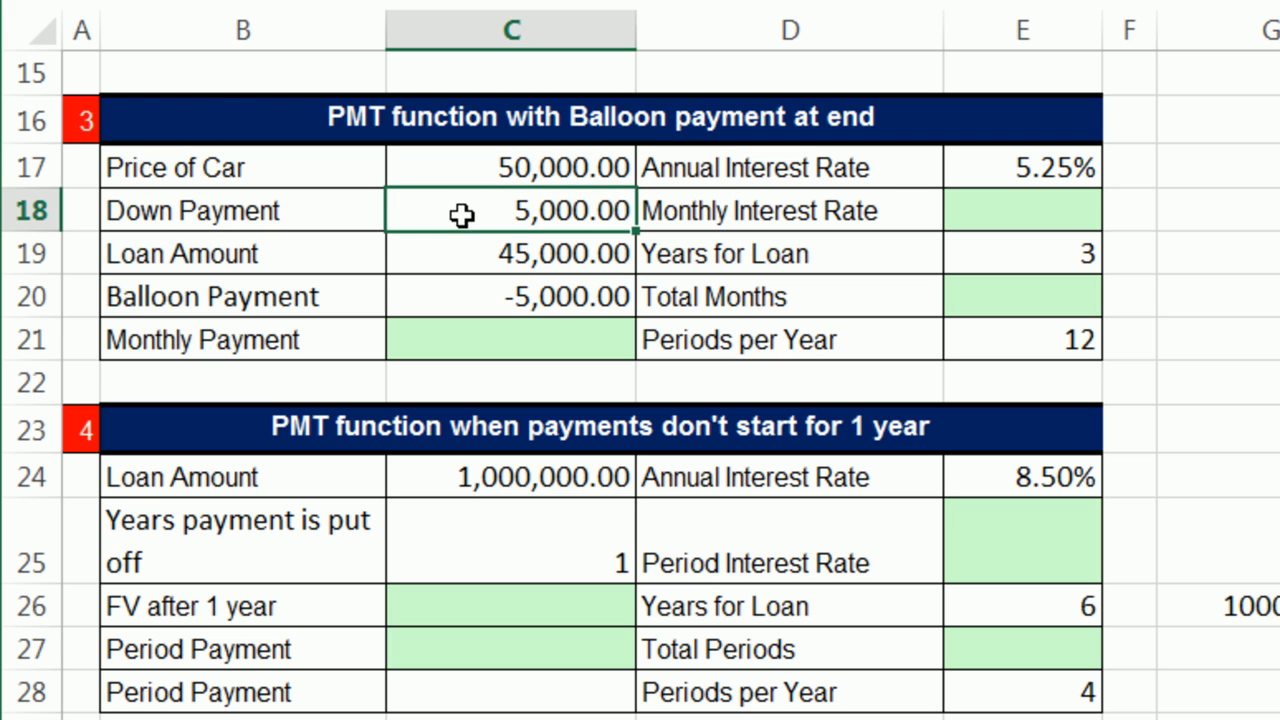
click(478, 262)
click(545, 2)
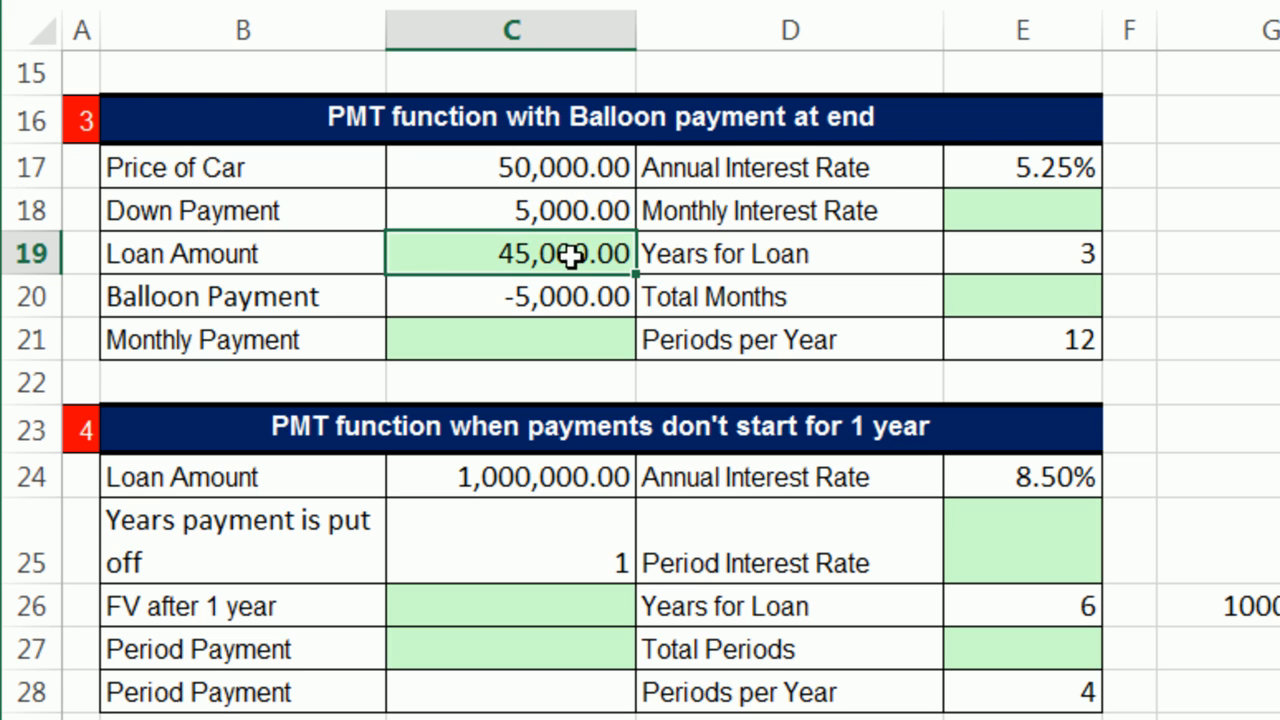
double_click(555, 258)
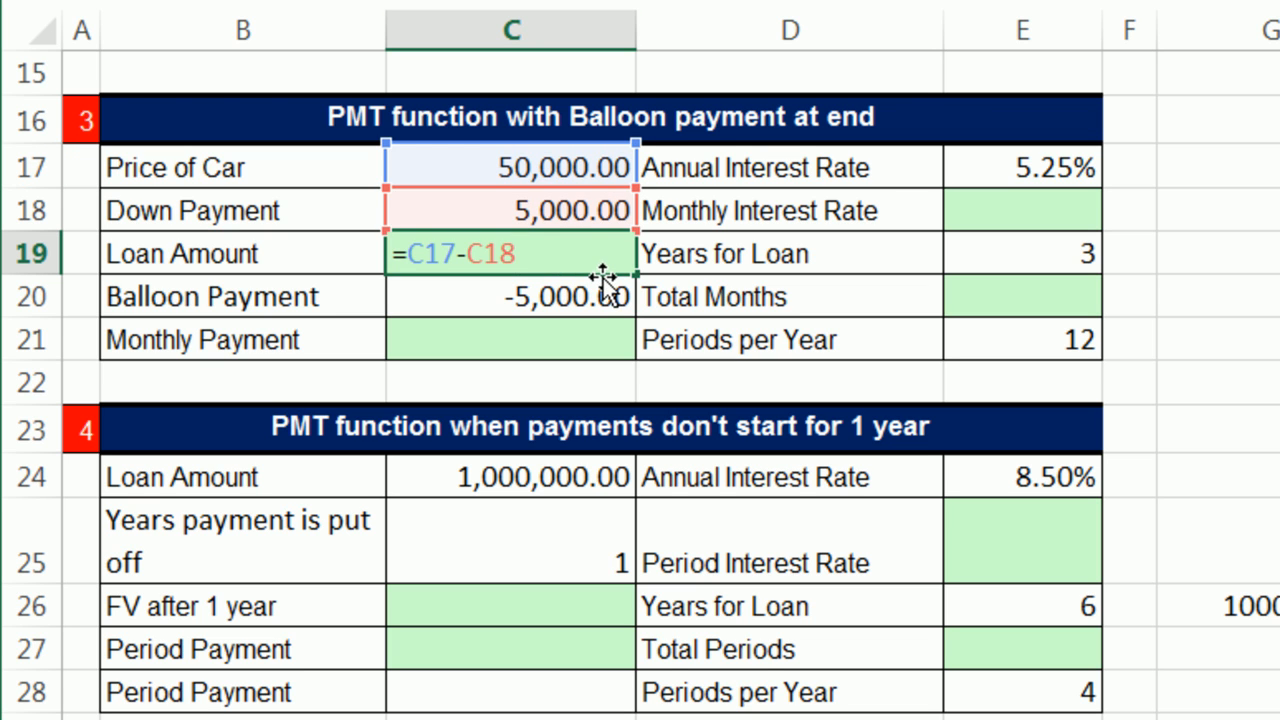
key(Escape)
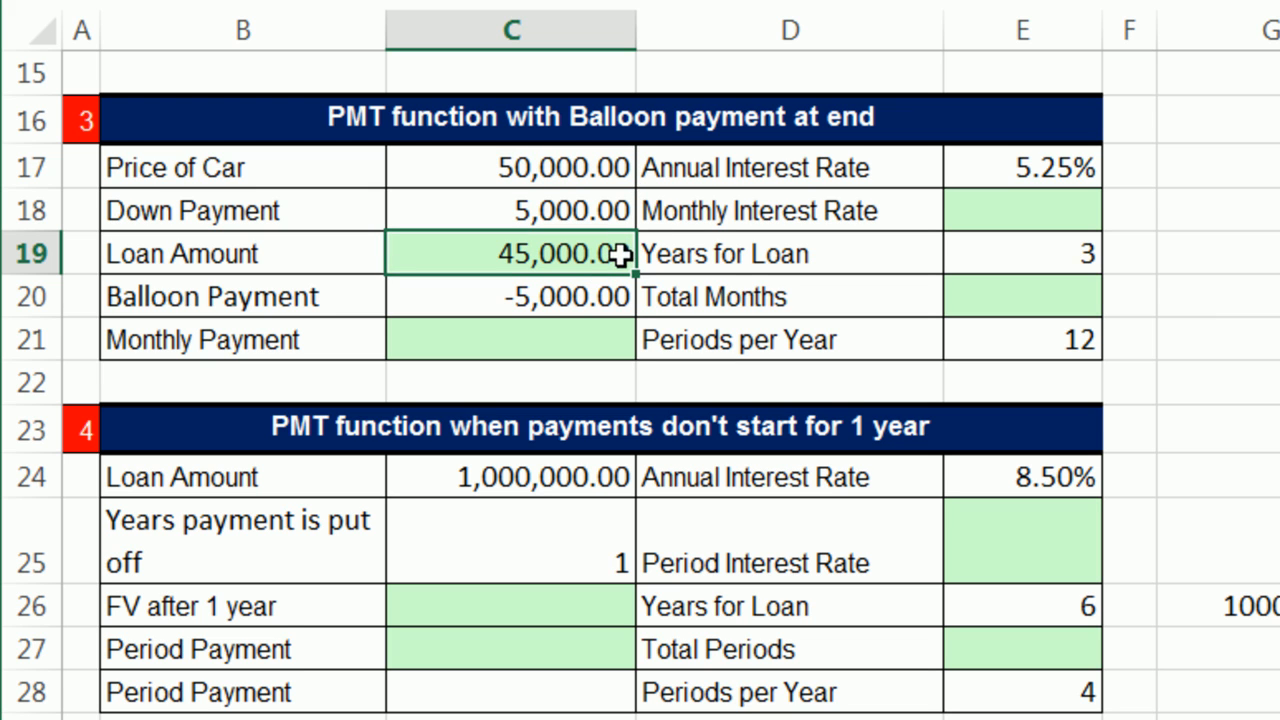
double_click(569, 294)
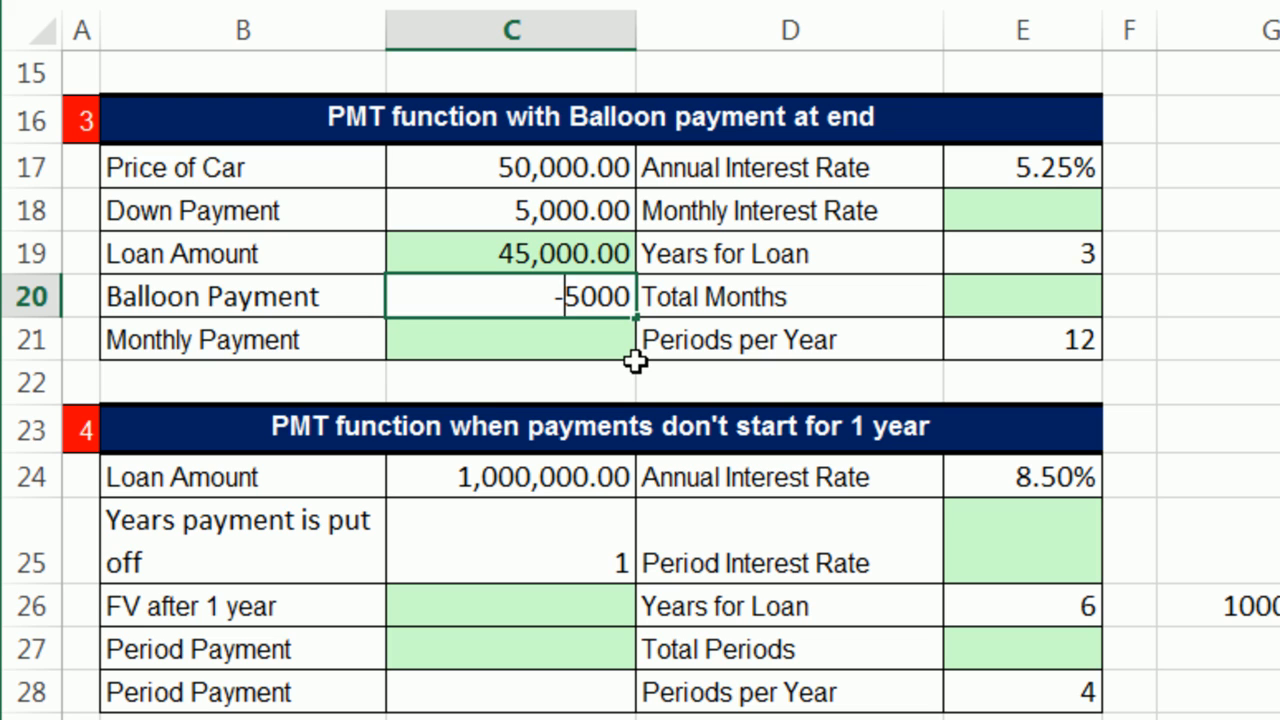
Step: Calculate the balloon loan's Monthly Interest Rate in E18 with =E17/E21, dividing the annual rate by the periods per year
click(1092, 209)
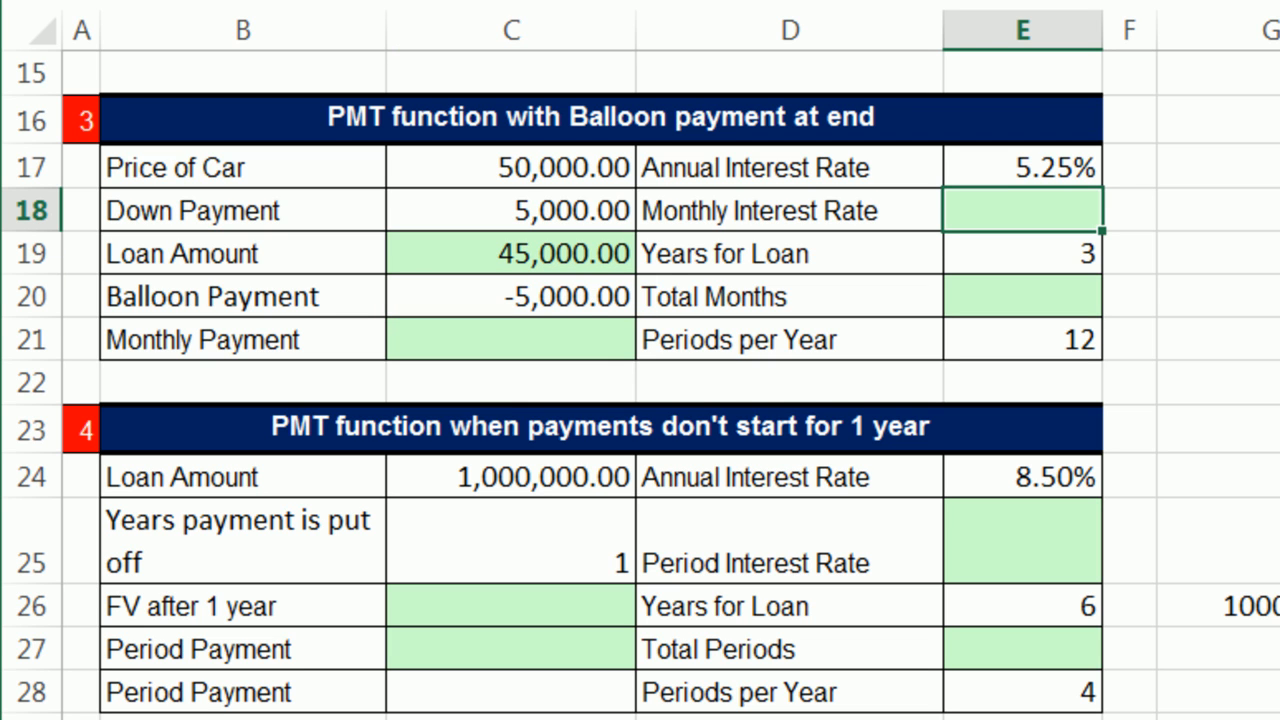
text(=)
key(Up)
text(/)
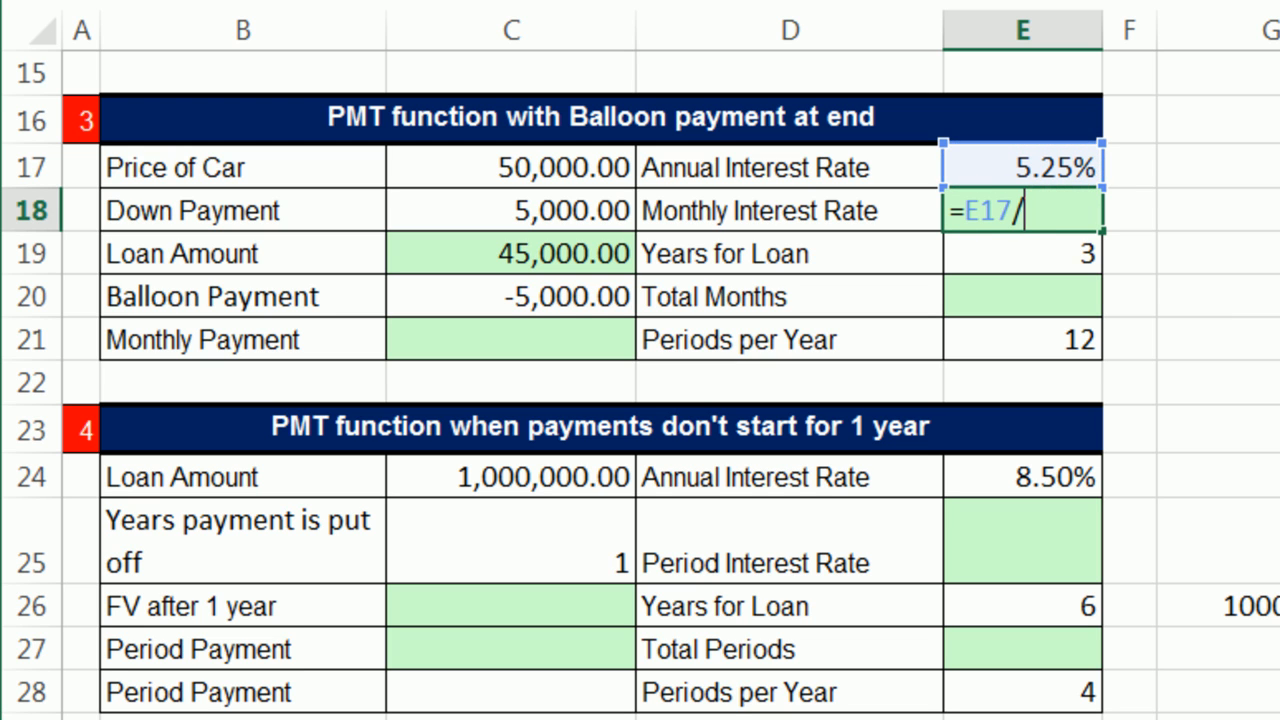
click(997, 351)
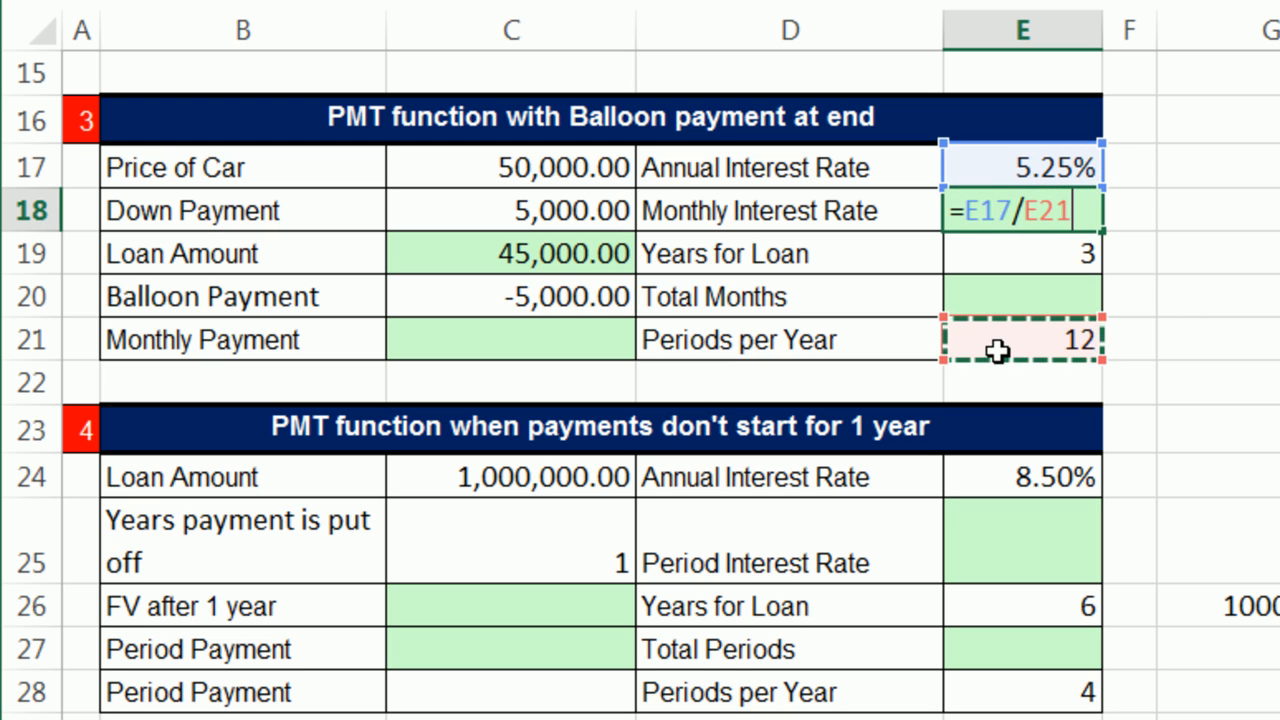
key(Return)
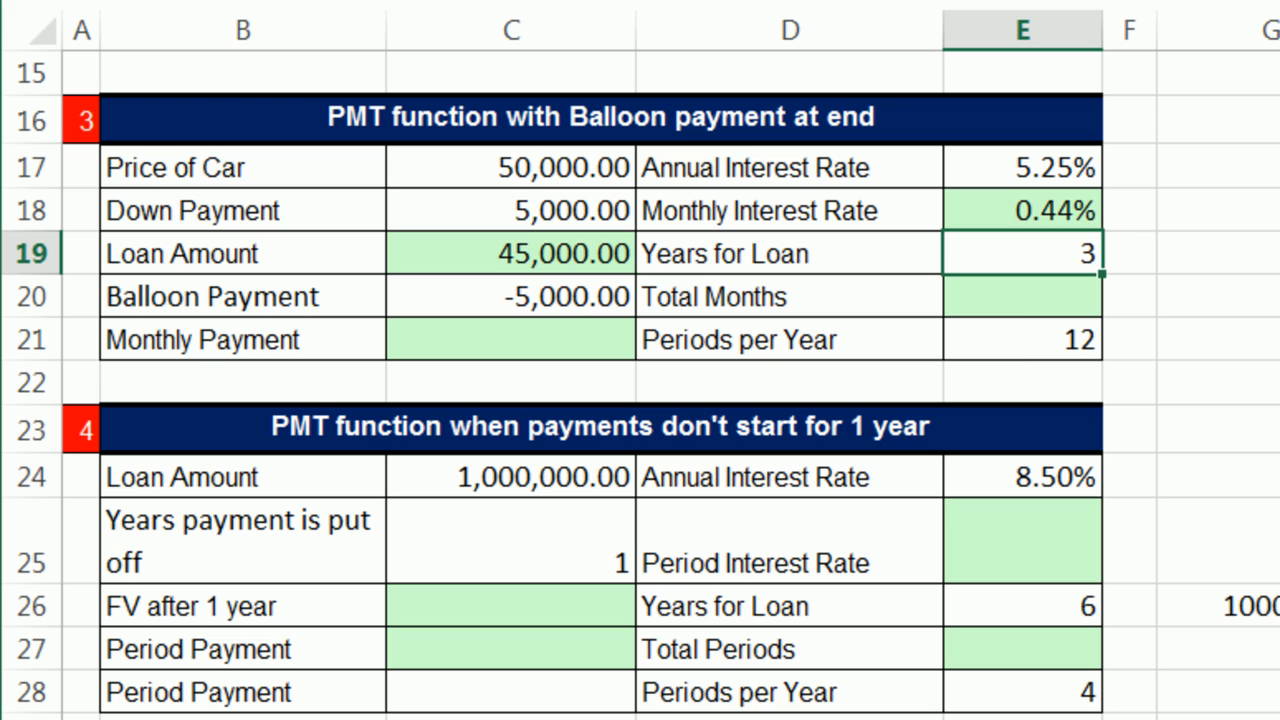
Step: Calculate the balloon loan's Total Months in E20 with =E19*E21, multiplying the loan years by the periods per year
click(1063, 294)
text(=)
key(Up)
text(*)
key(Down)
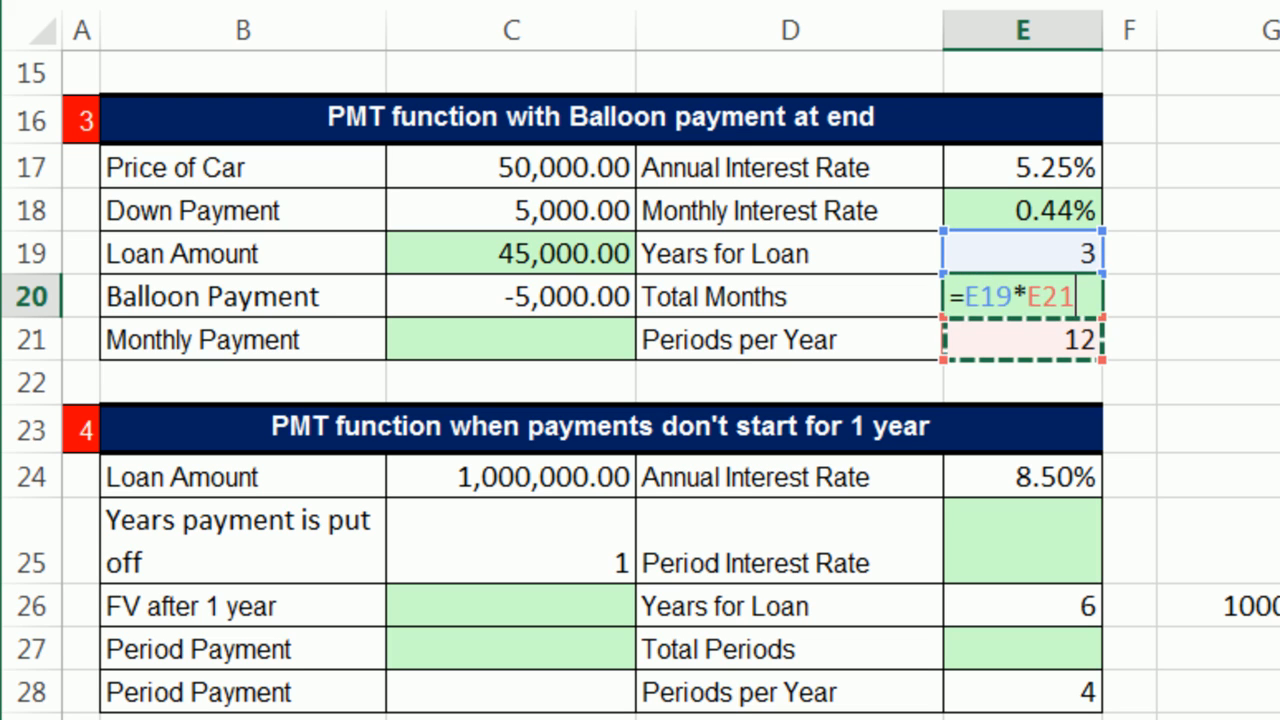
key(Return)
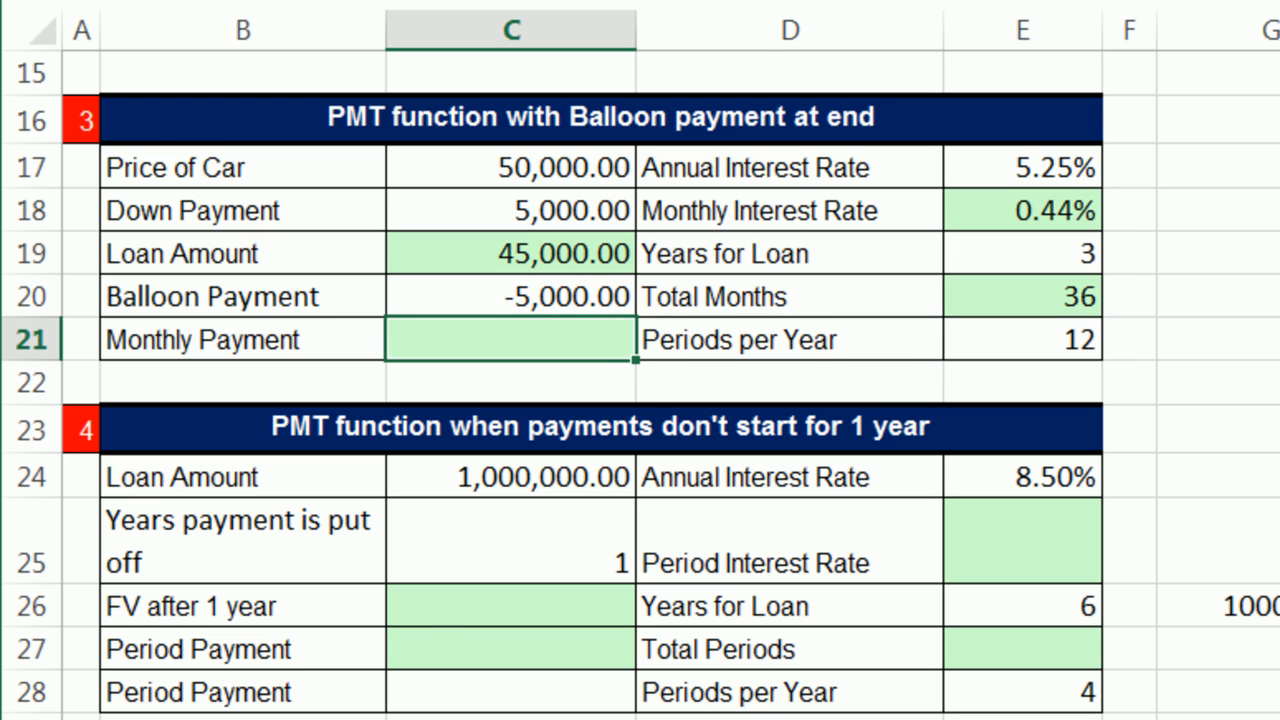
Step: Calculate the Monthly Payment in C21 with =PMT(E18,E20,C19,C20), using the balloon payment as the fv argument
text(=pmt)
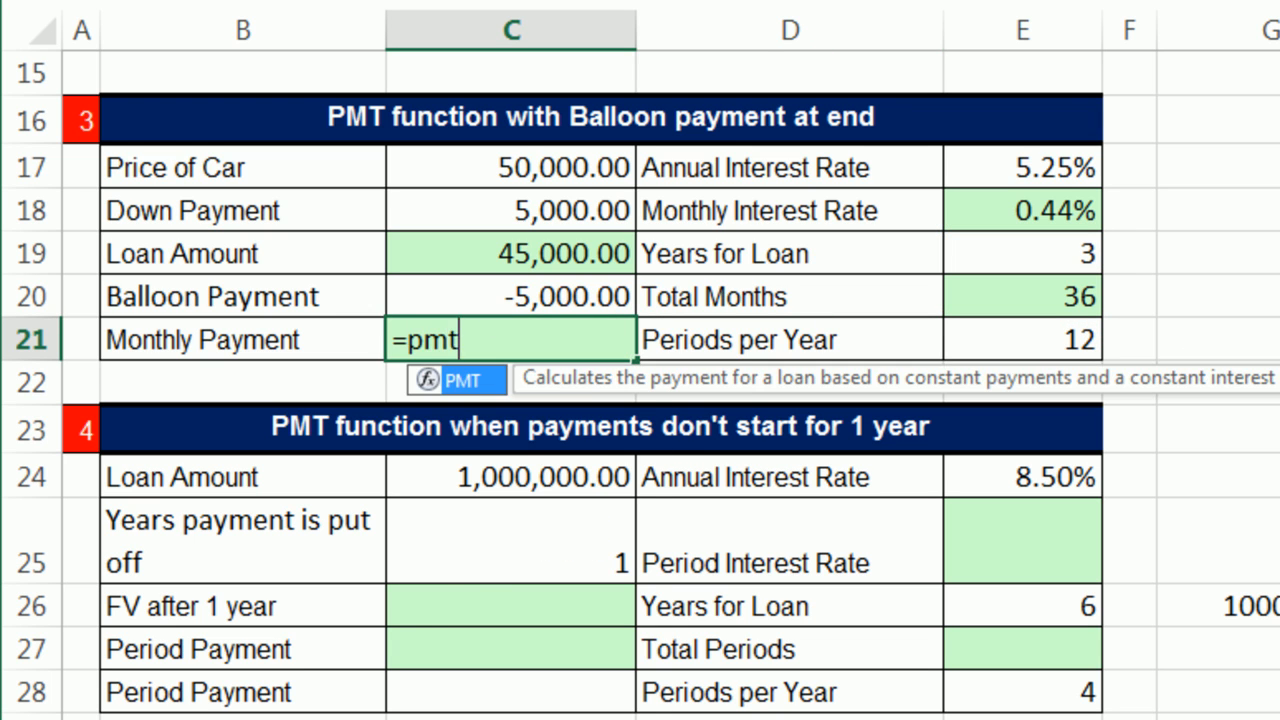
key(Tab)
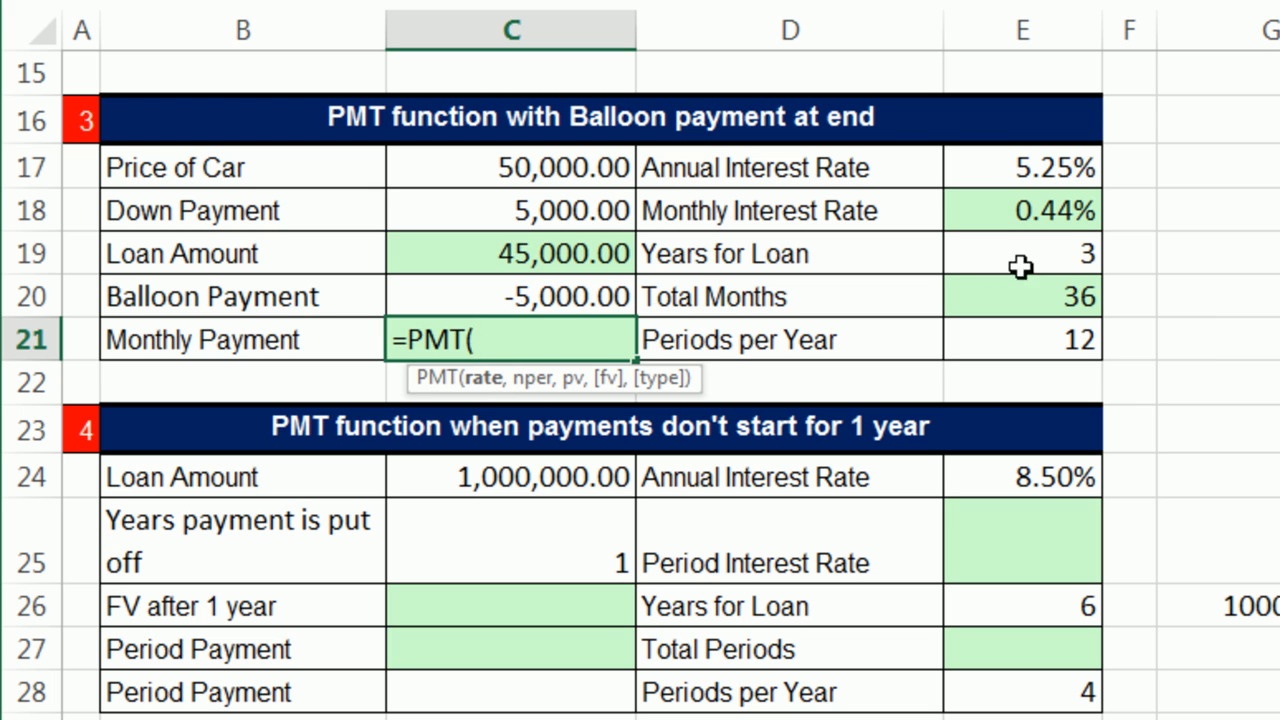
click(1008, 215)
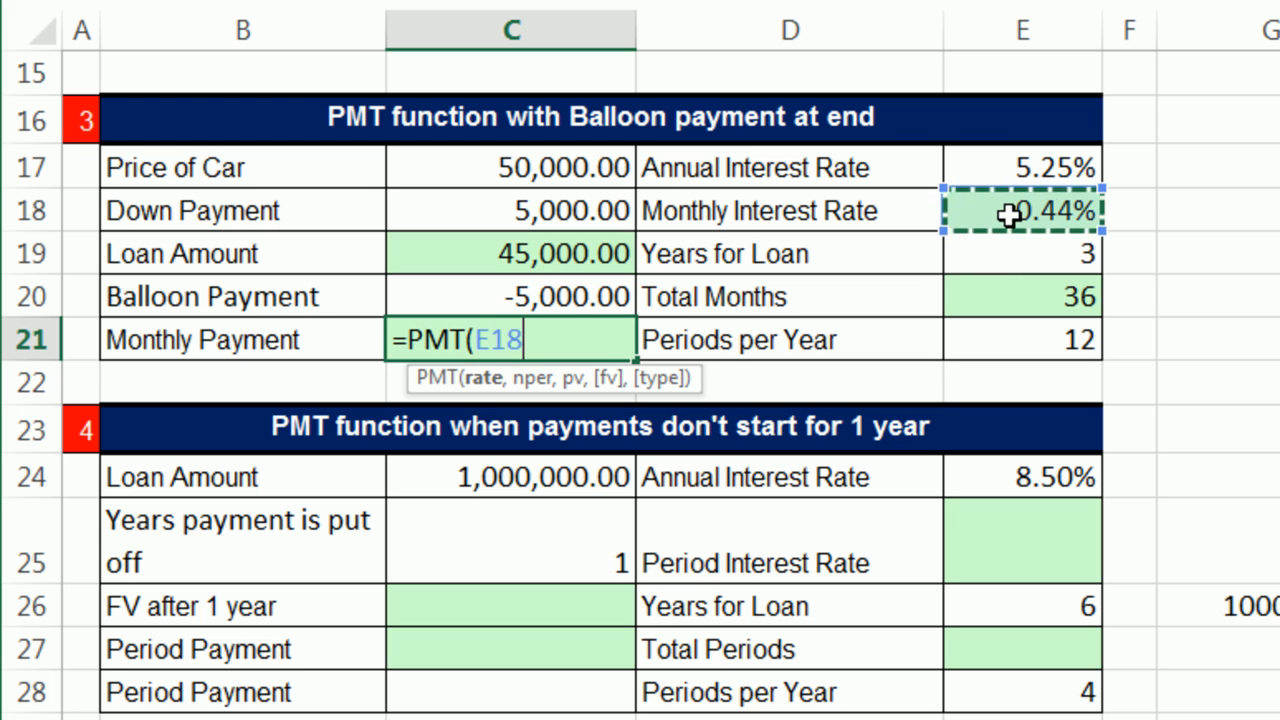
text(,)
click(1036, 294)
text(,)
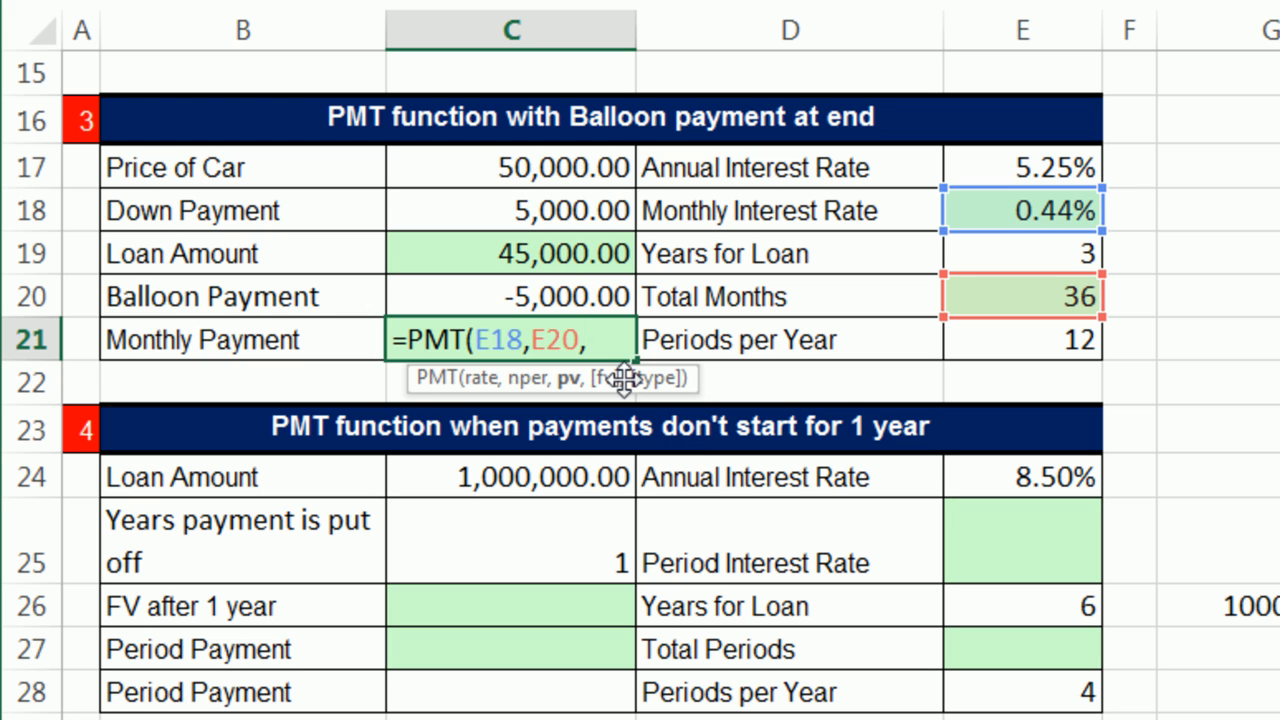
click(490, 256)
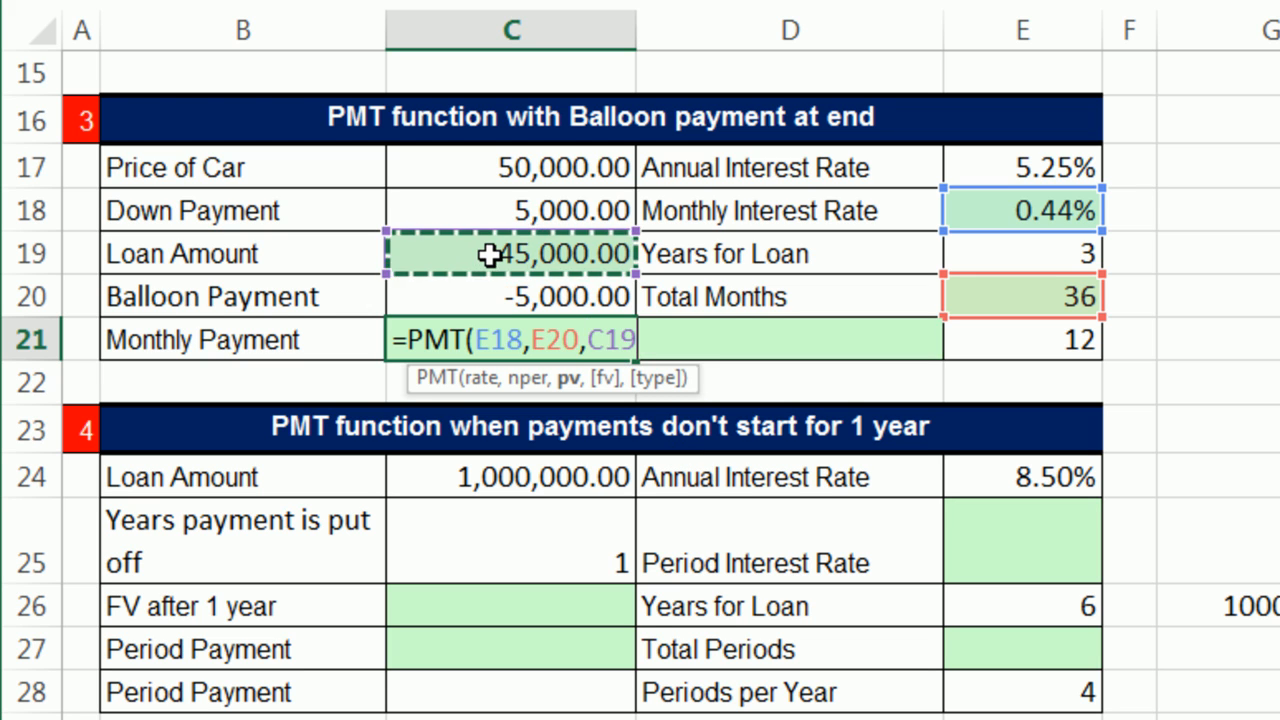
text(,)
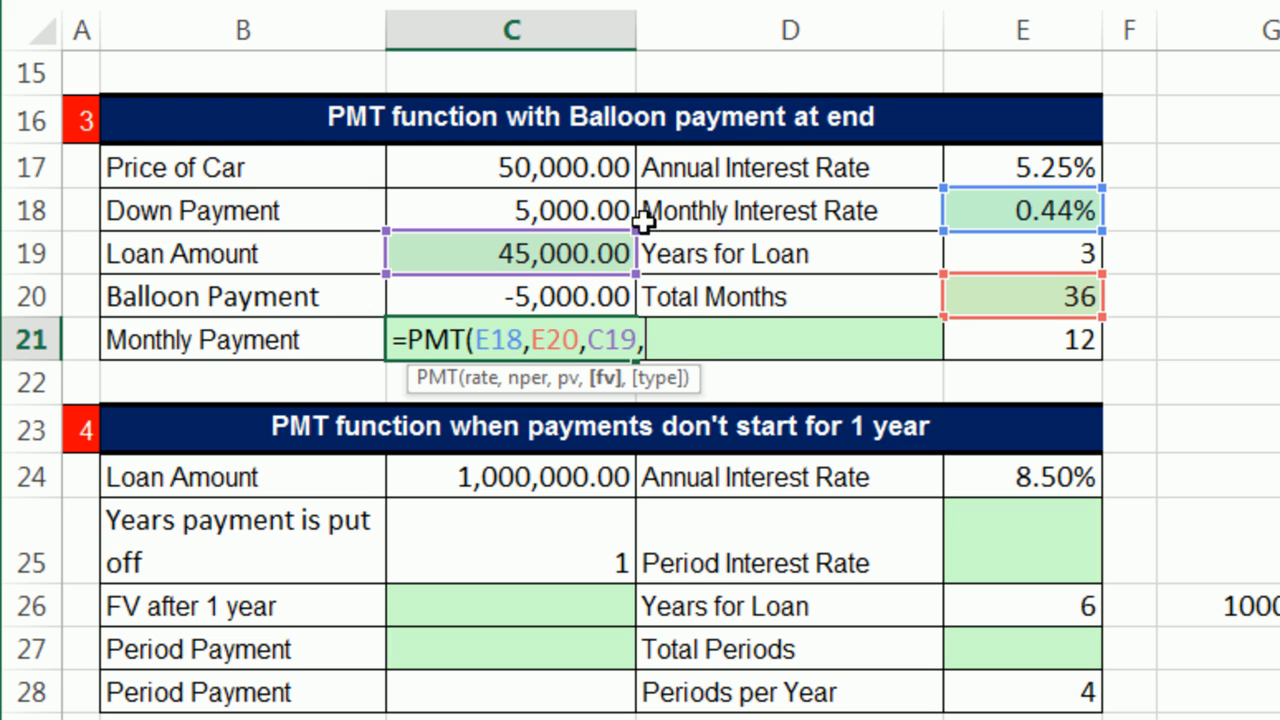
click(566, 292)
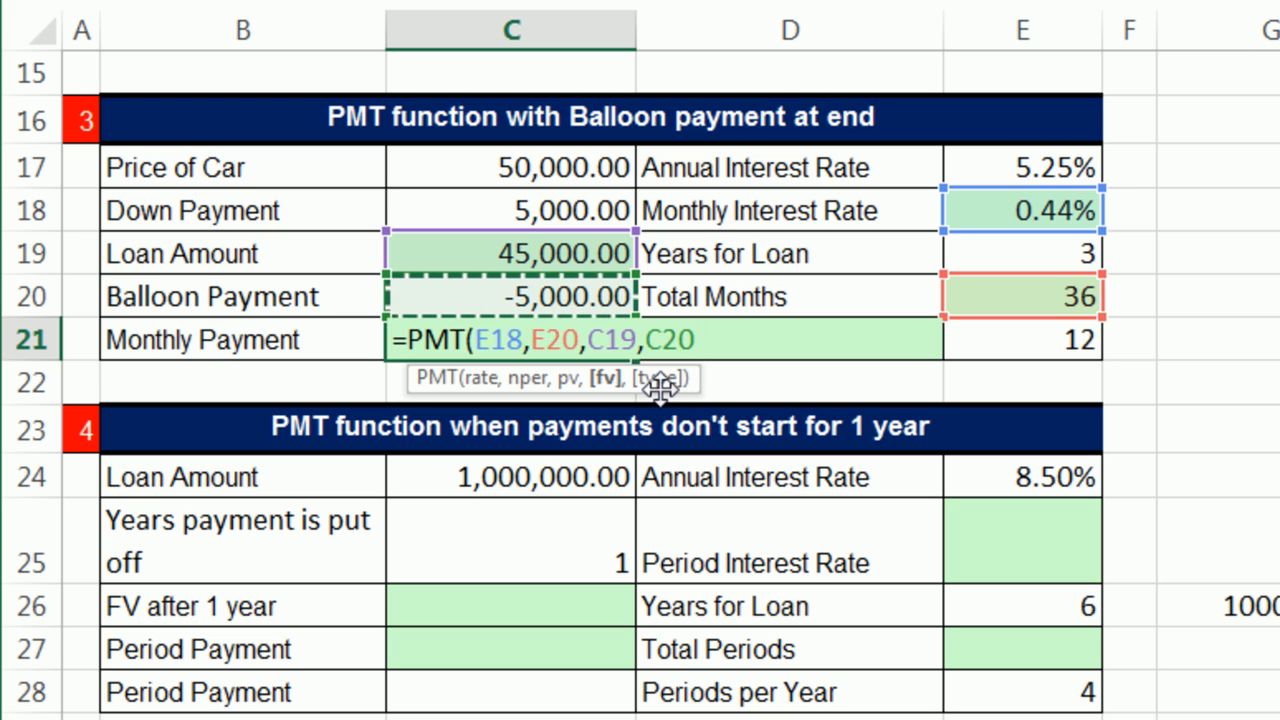
text())
key(ctrl+Return)
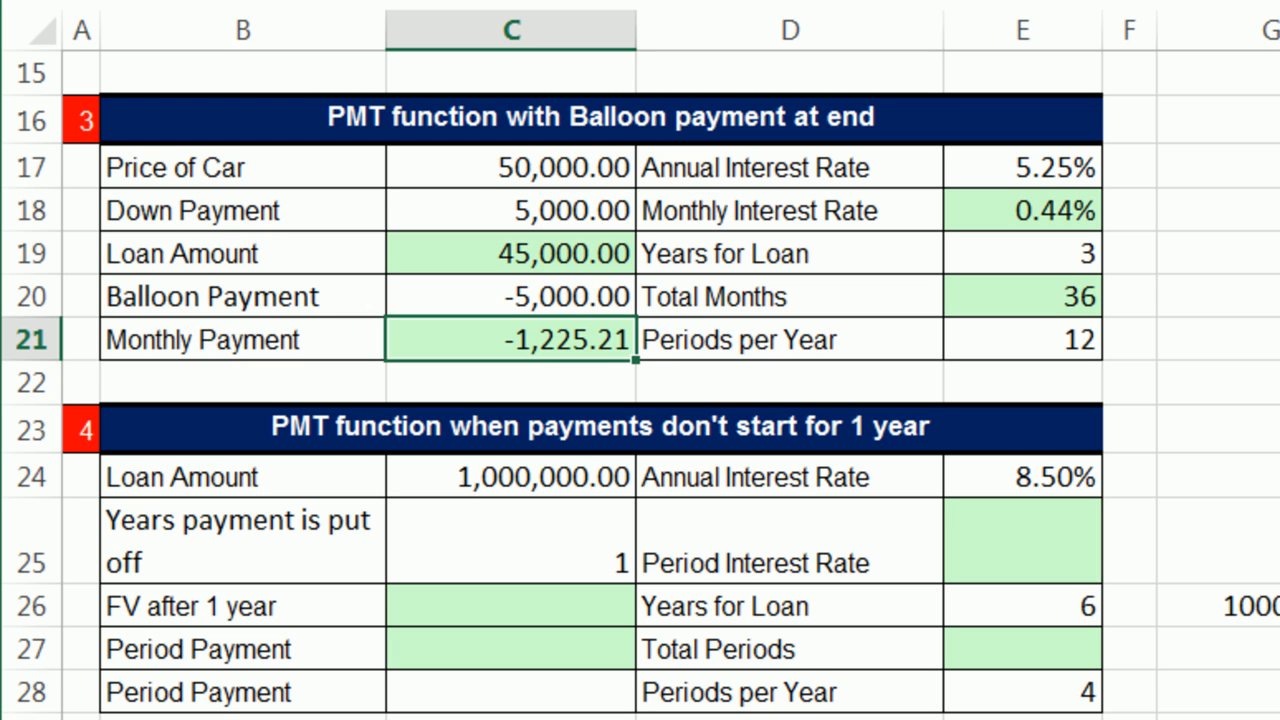
Step: Examine the deferred-payment example's loan amount, annual rate, loan years, periods per year and years the payment is put off
scroll(640, 400, down, 3)
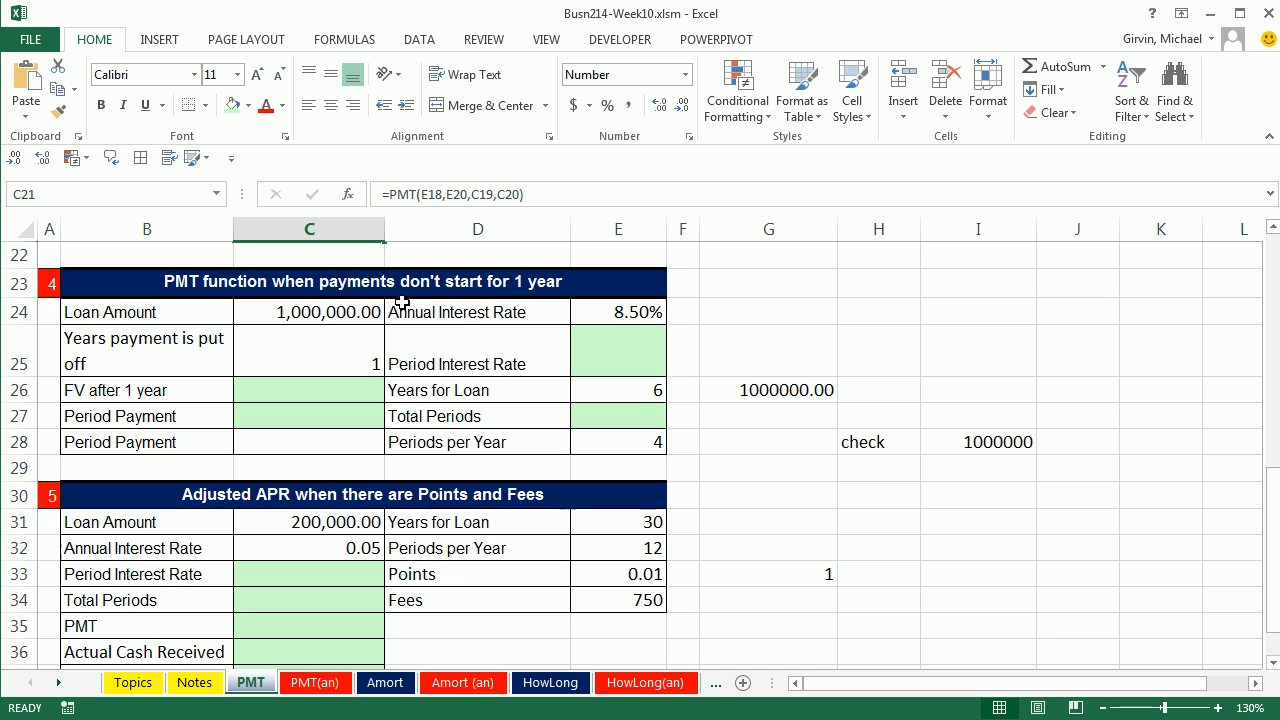
click(327, 312)
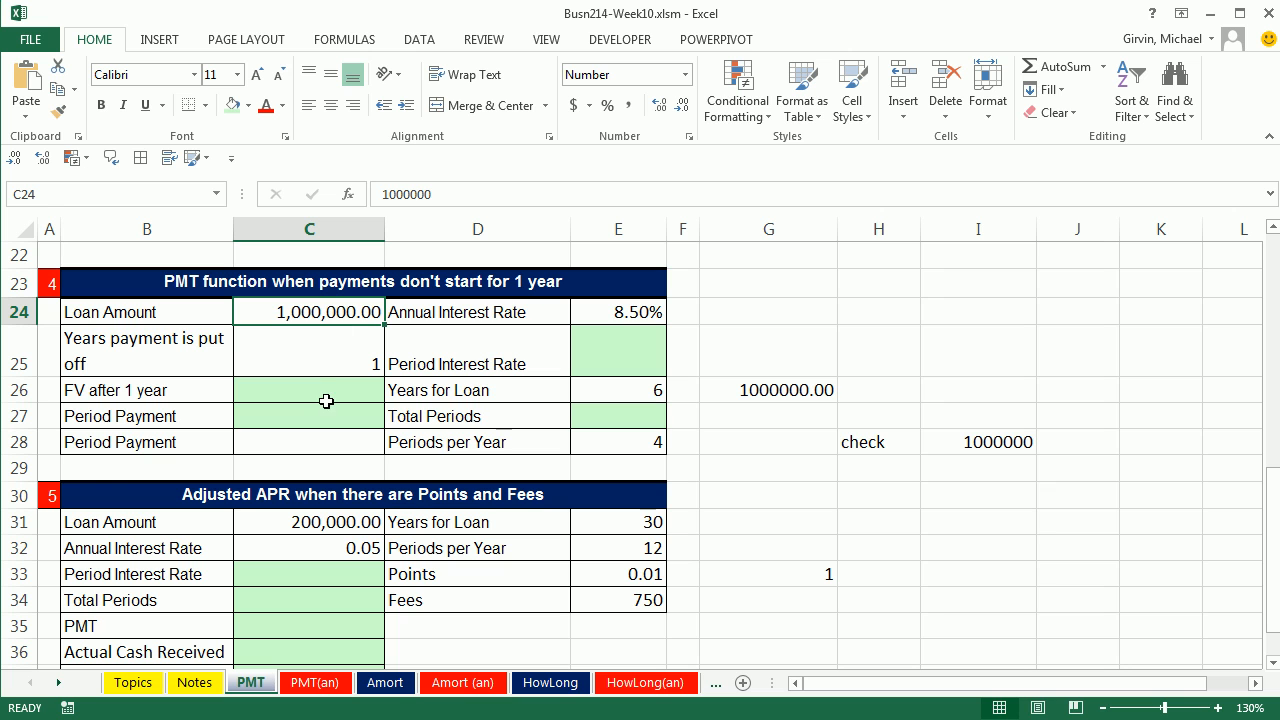
click(606, 318)
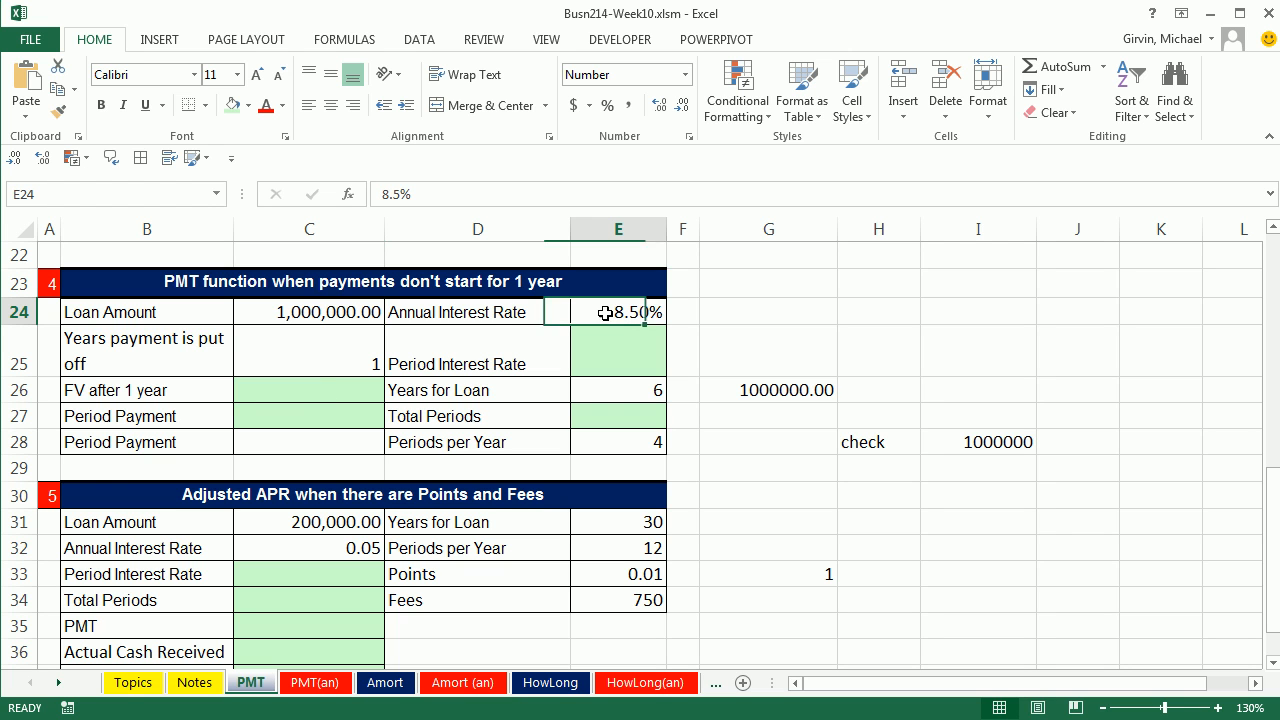
click(594, 390)
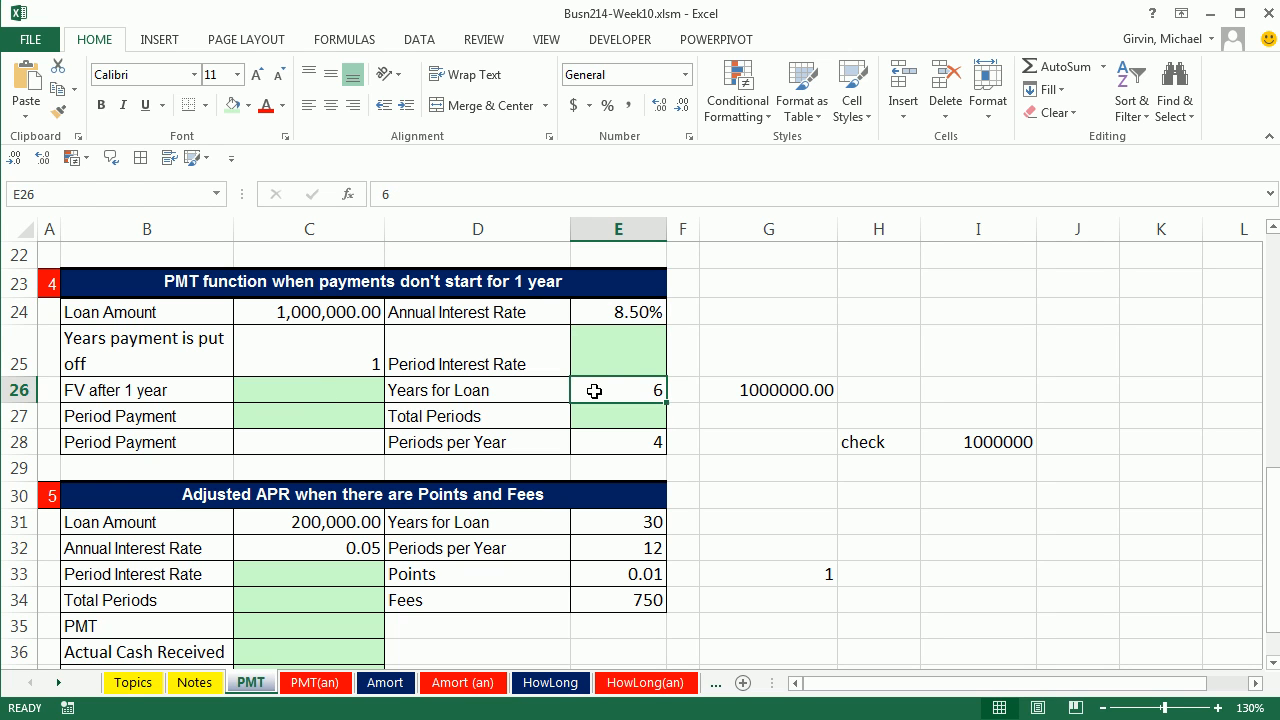
click(616, 443)
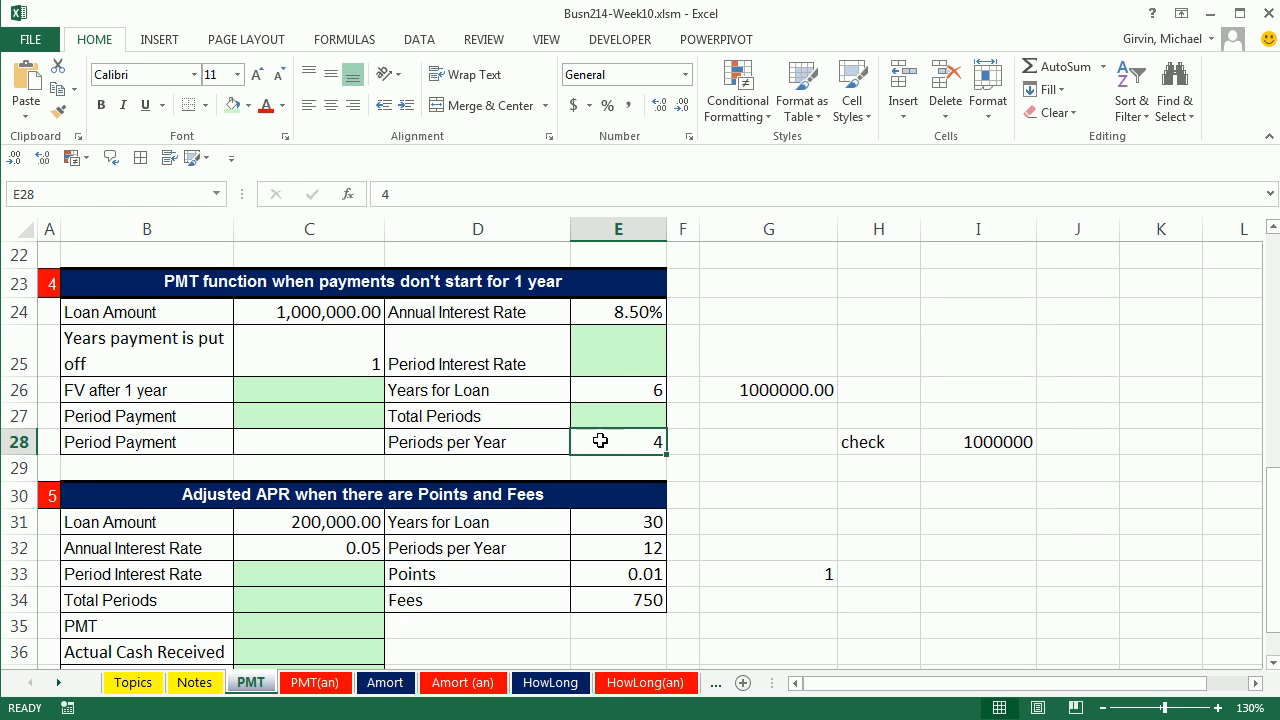
click(336, 345)
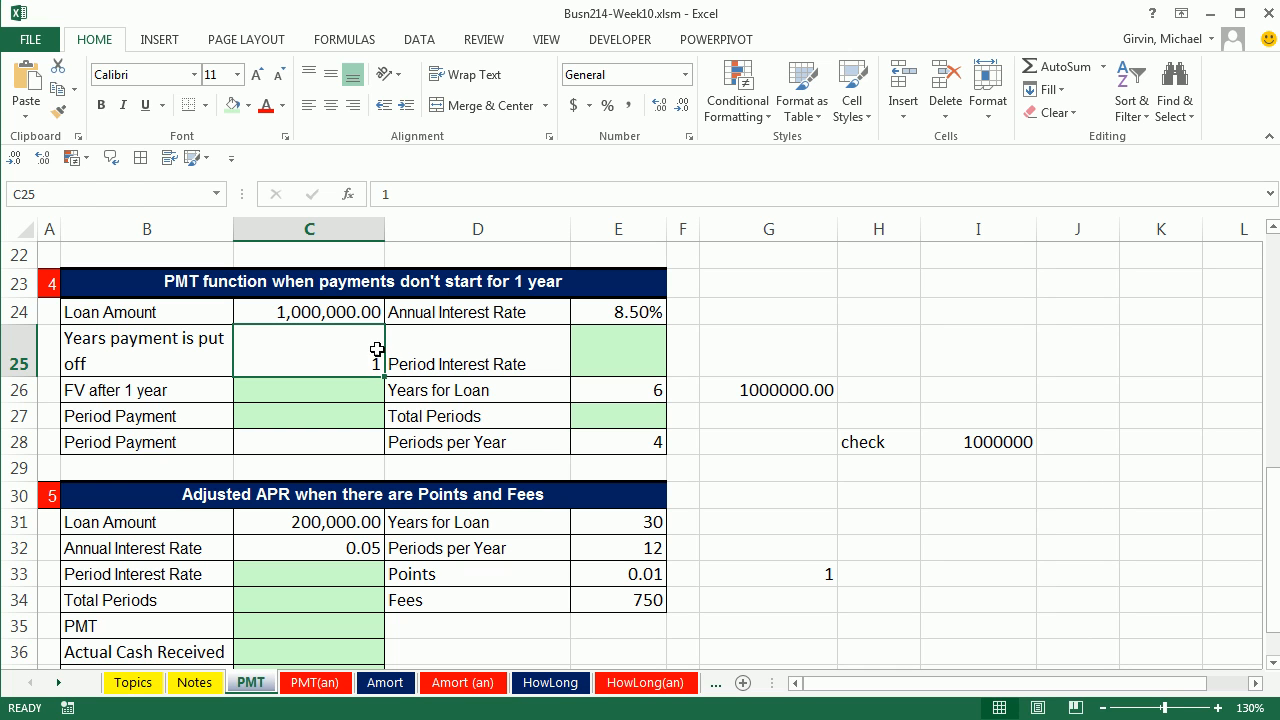
click(340, 311)
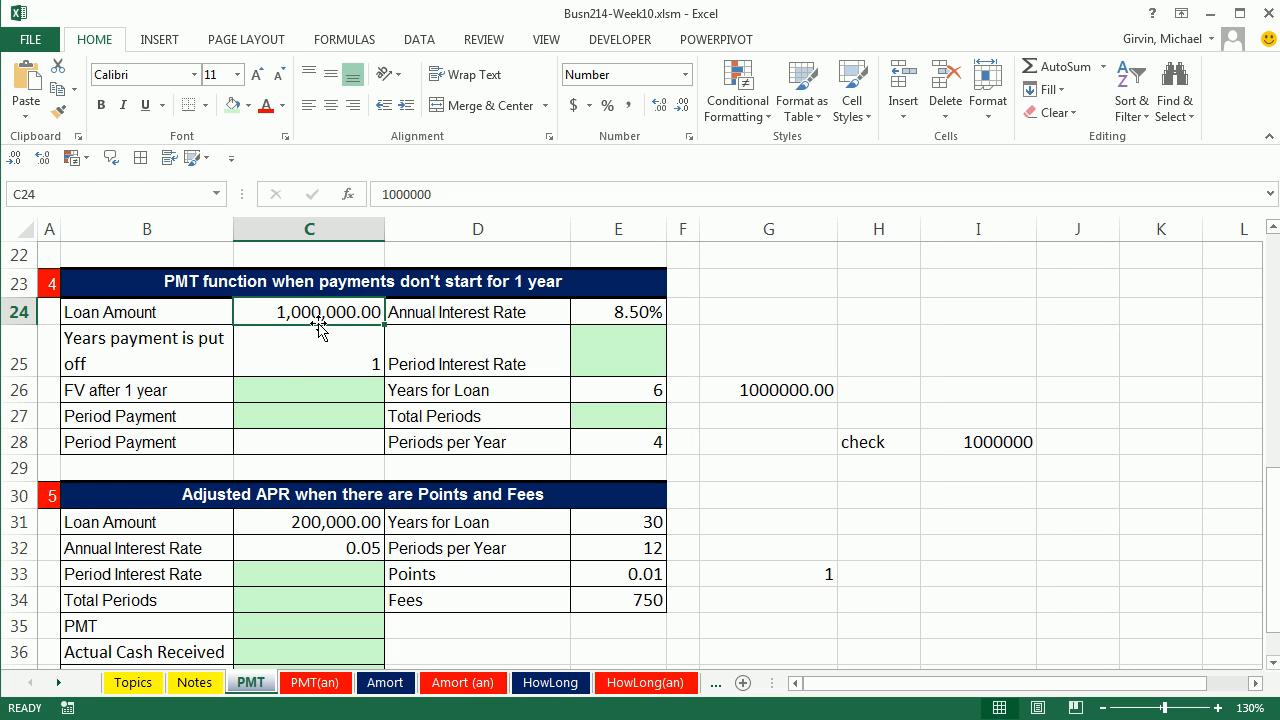
click(300, 390)
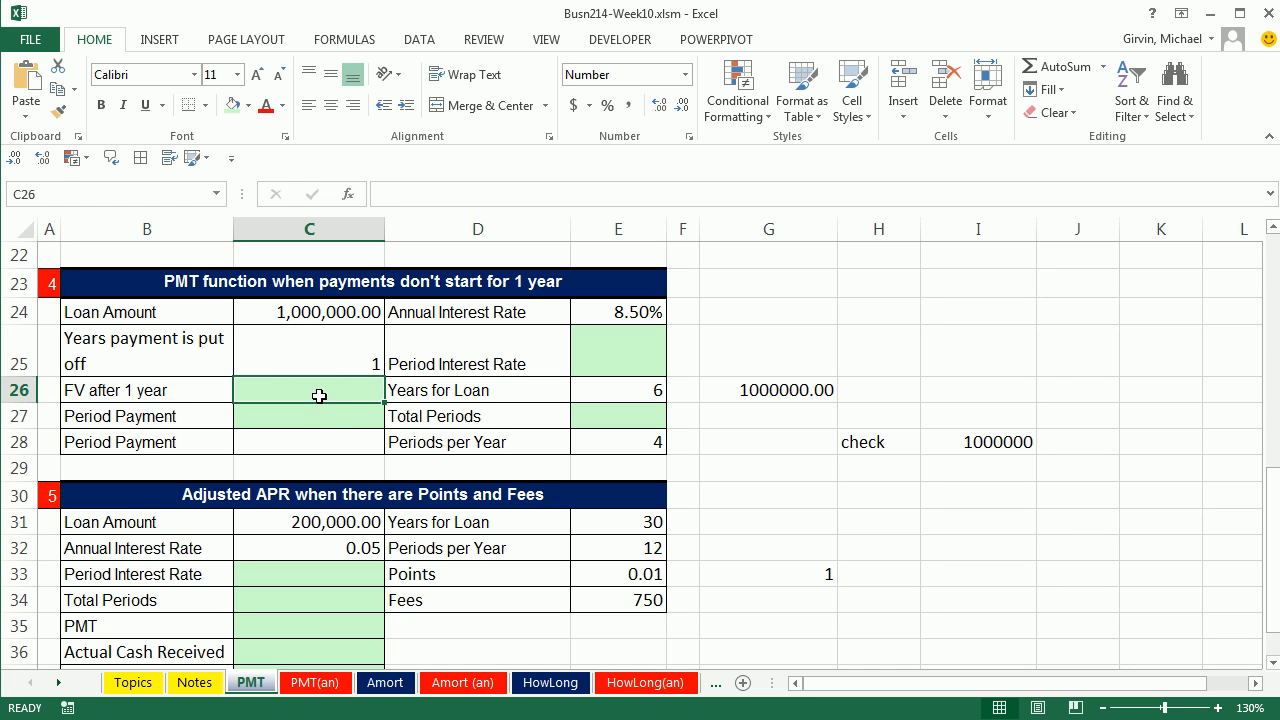
text(=fv)
key(Tab)
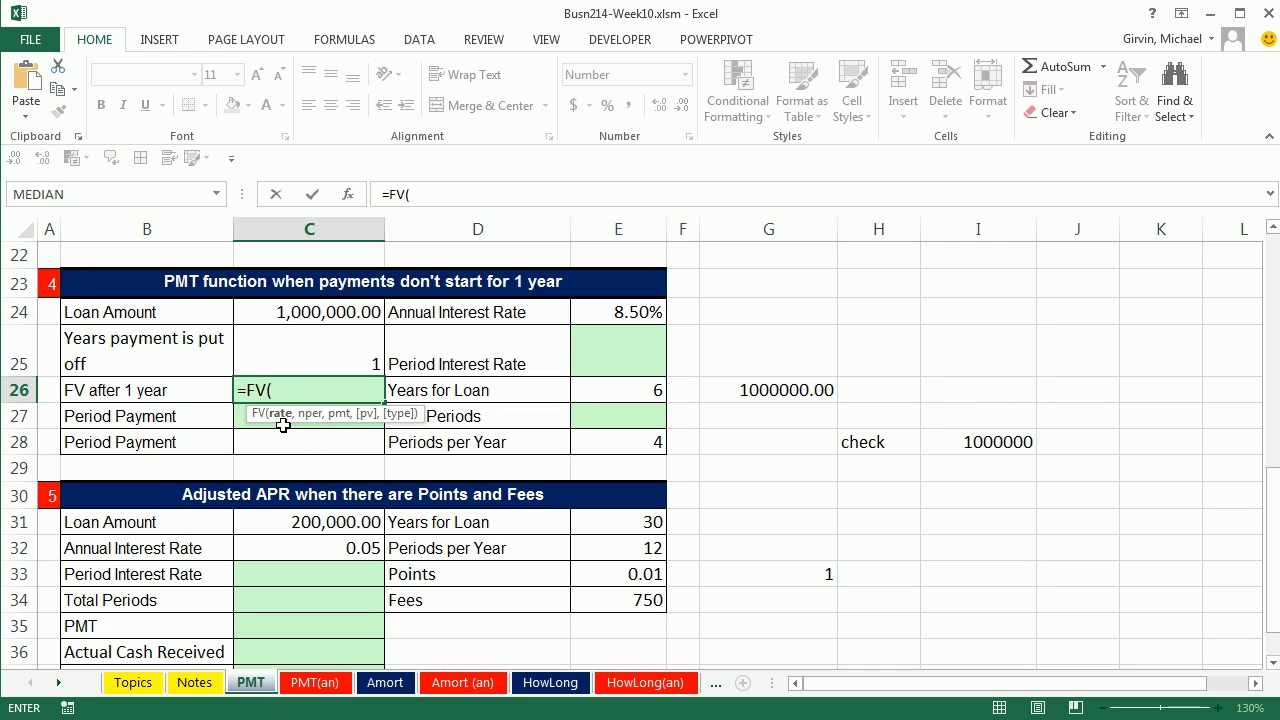
key(Escape)
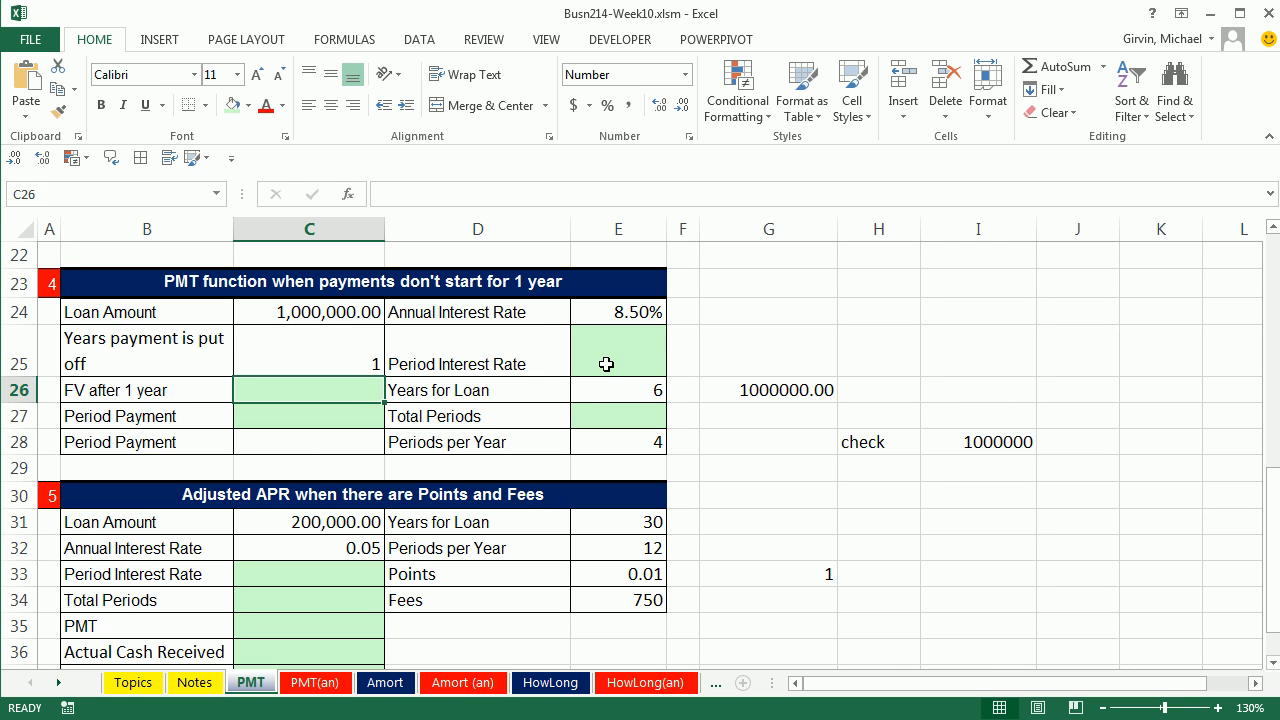
Step: Calculate the deferred loan's Period Interest Rate in E25 with =E24/E28, dividing the annual rate by the periods per year
click(608, 365)
text(=)
key(Up)
text(/)
key(Down)
key(Down)
key(Down)
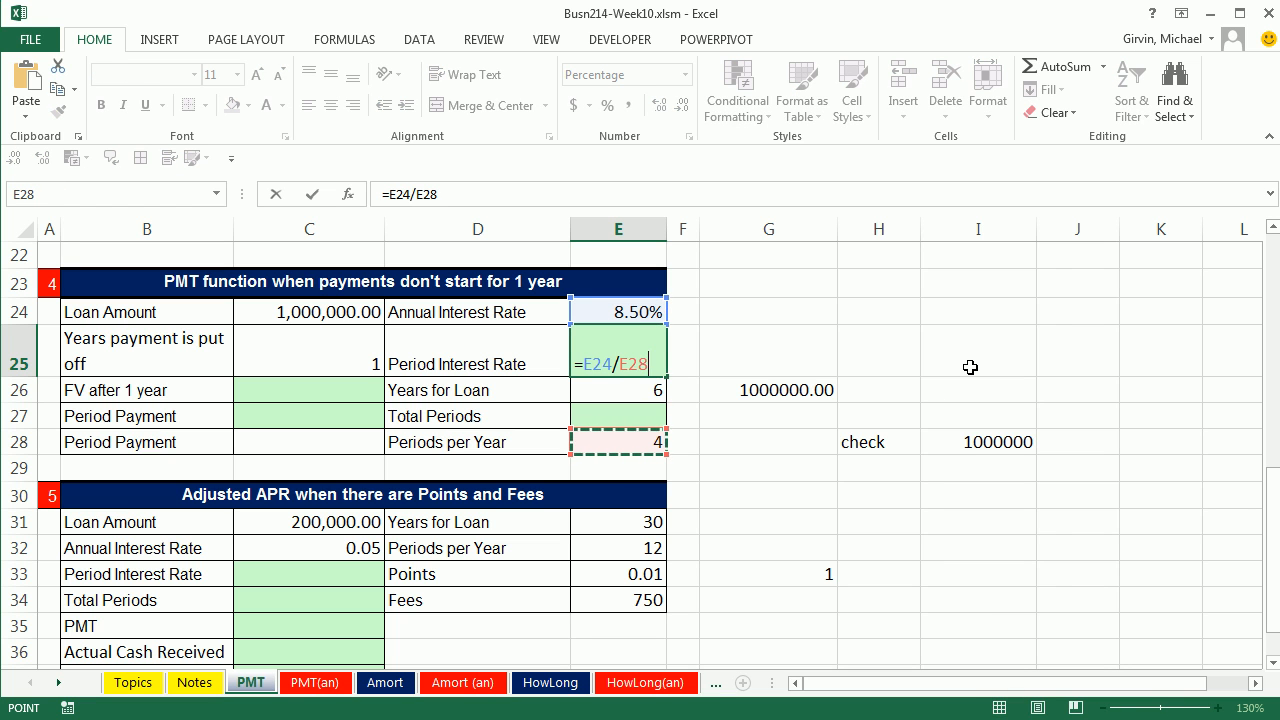
key(ctrl+Return)
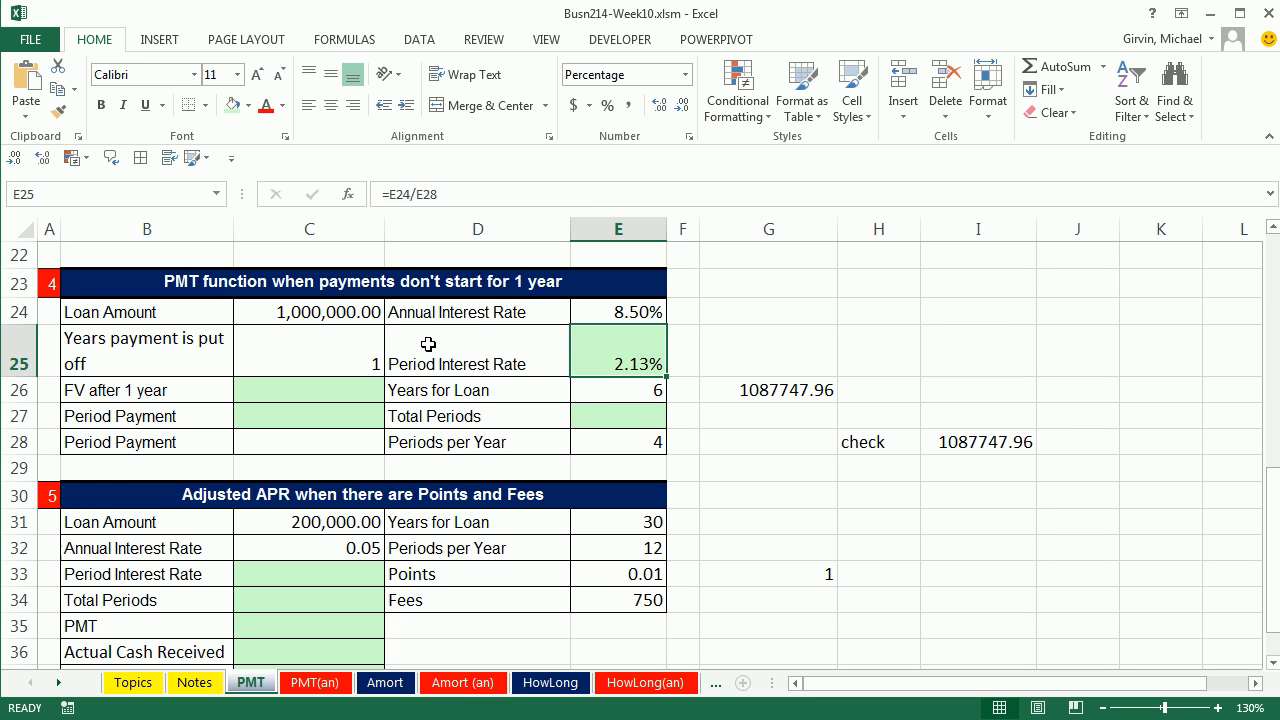
Step: Calculate the deferred loan's Total Periods in E27 with =E26*E28, multiplying the loan years by the periods per year
click(591, 418)
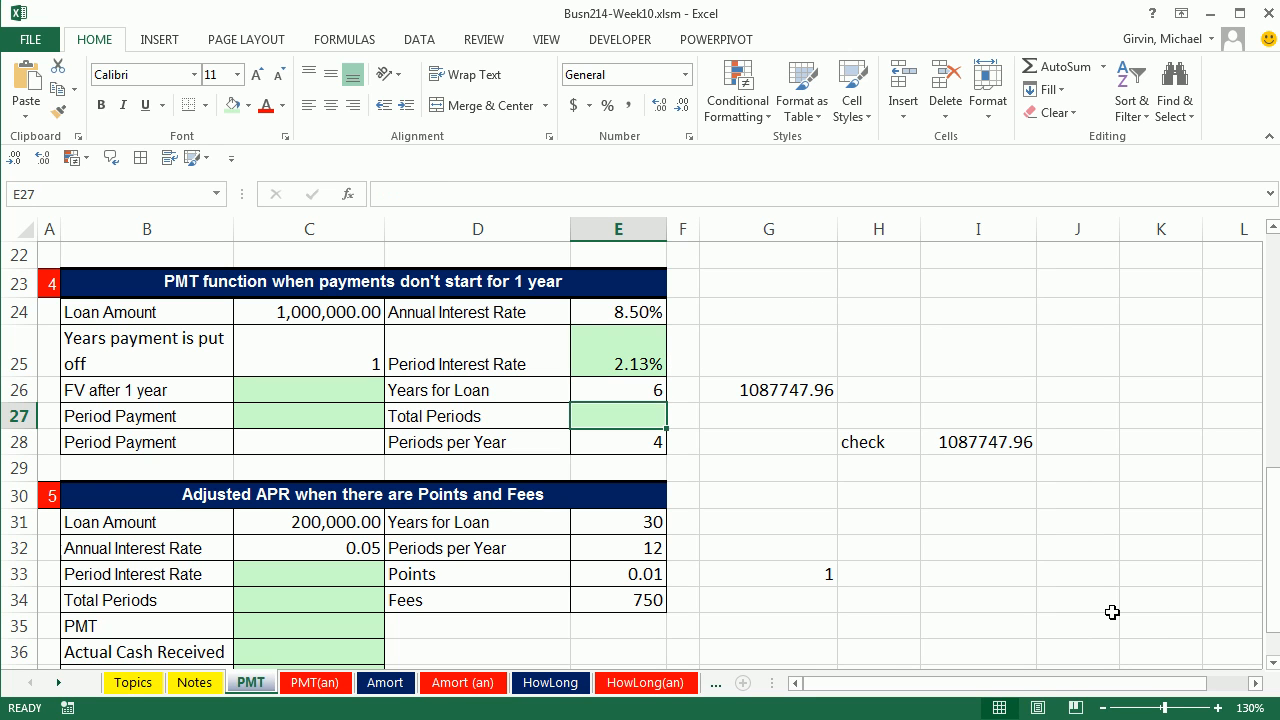
text(=)
key(Up)
text(*)
key(Down)
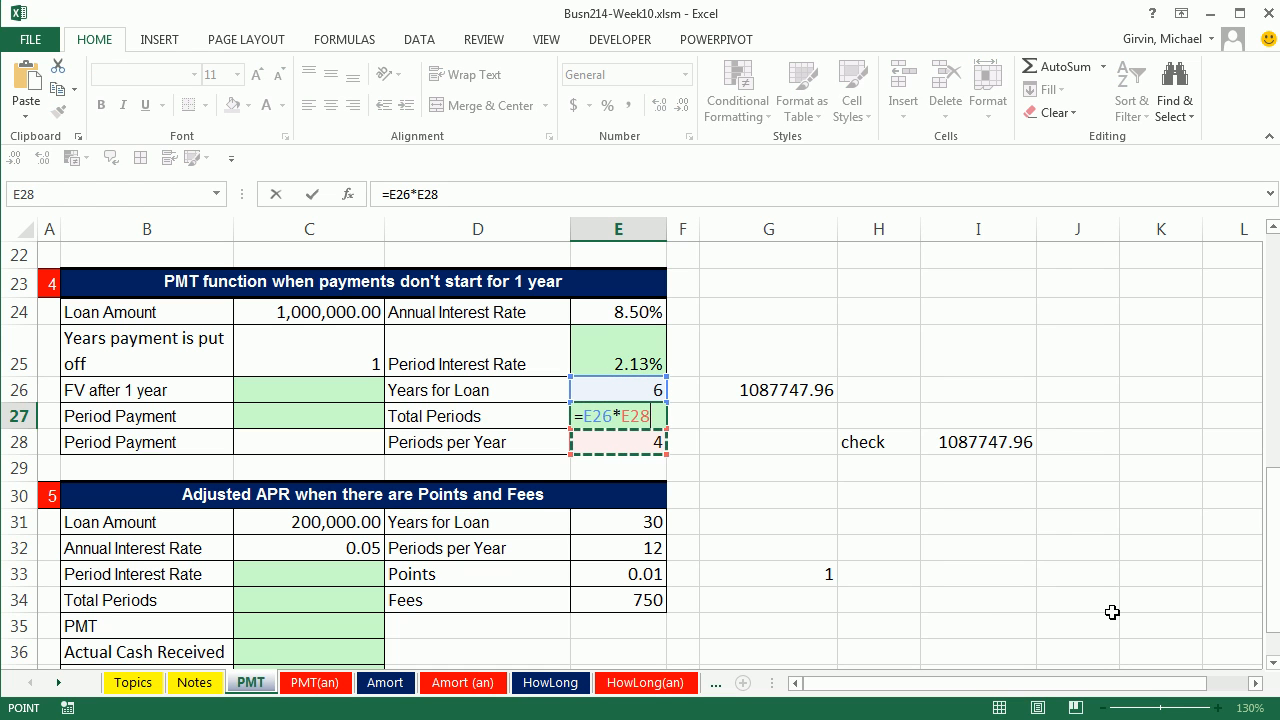
key(ctrl+Return)
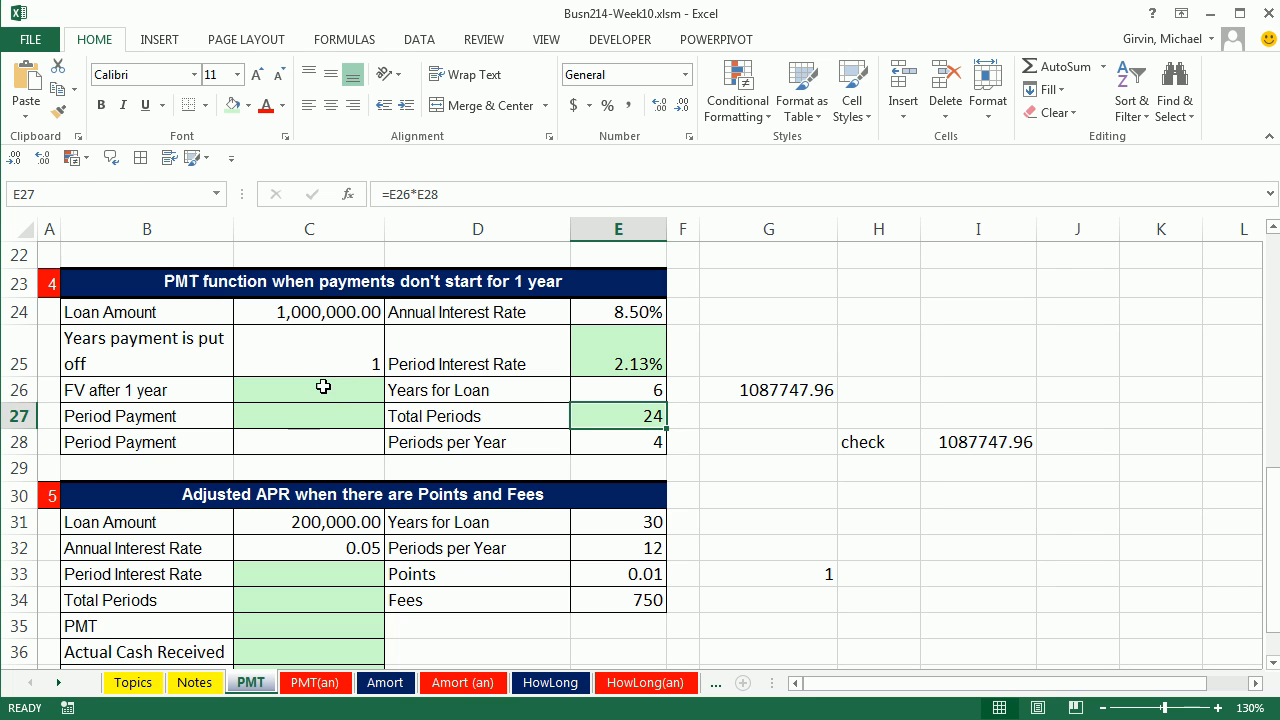
Step: Start an FV formula in C26 for the FV after 1 year, using the Period Interest Rate in E25 as rate
click(308, 420)
click(338, 394)
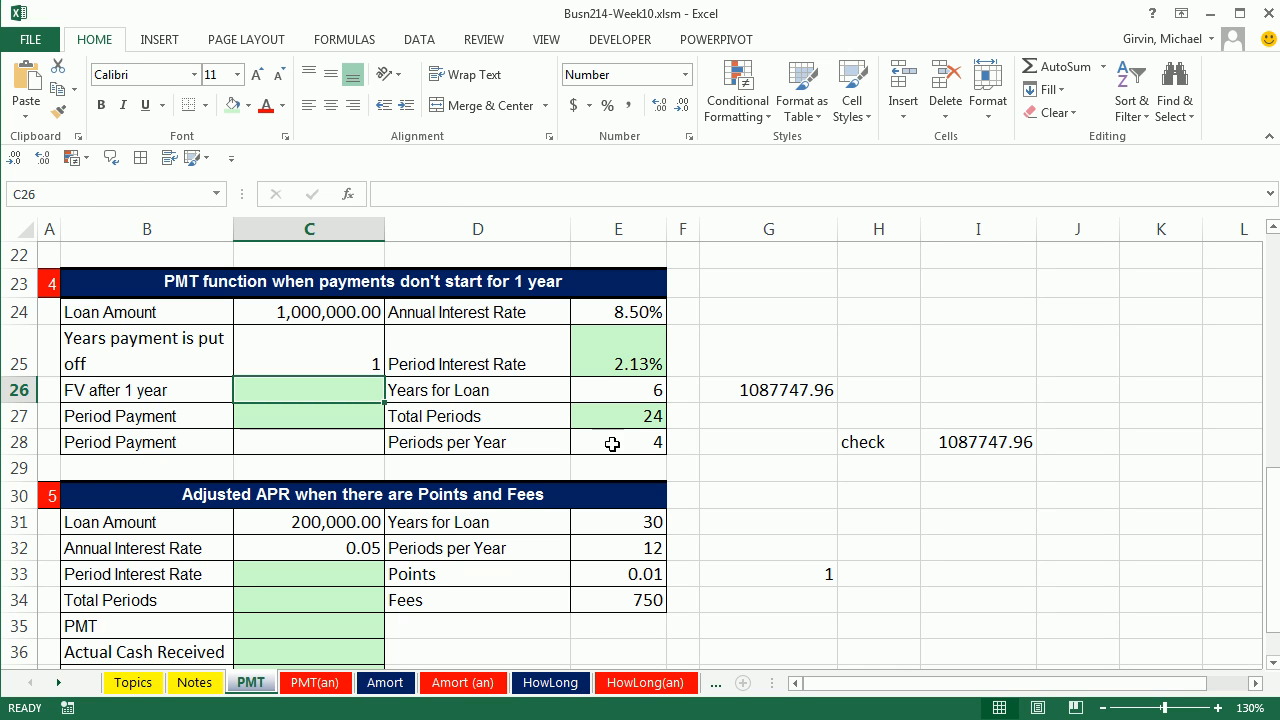
click(338, 418)
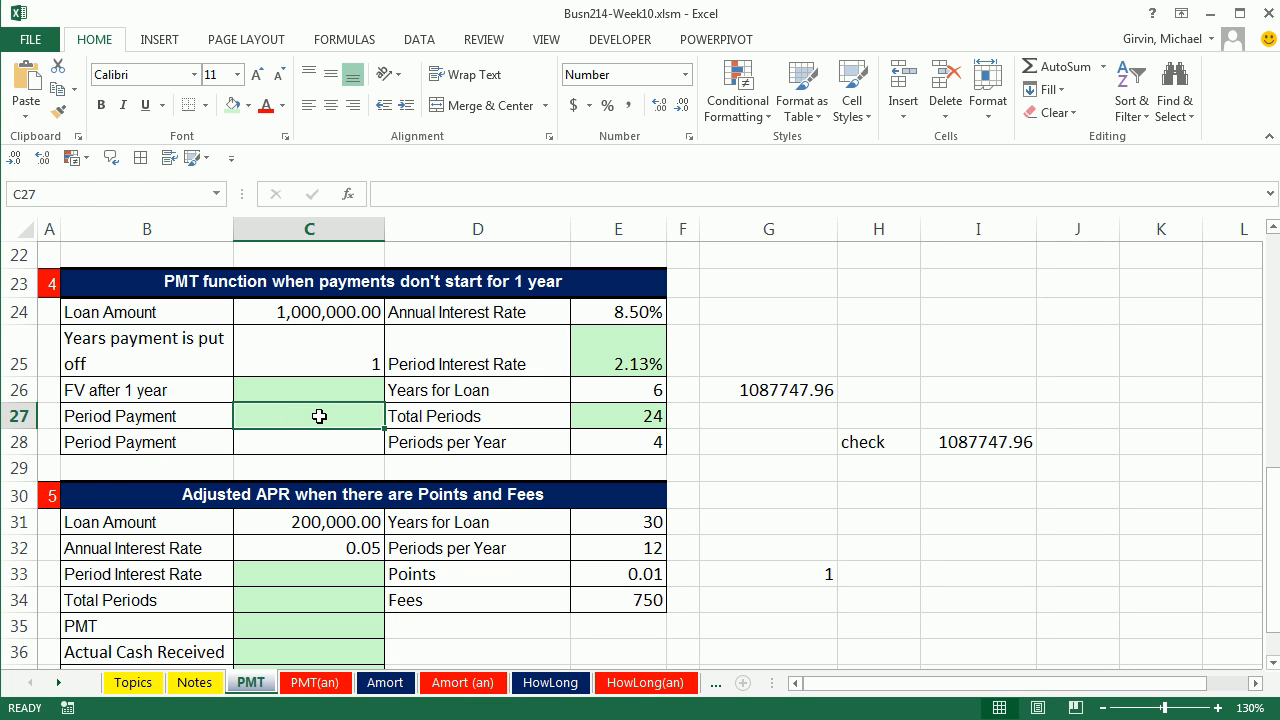
click(332, 394)
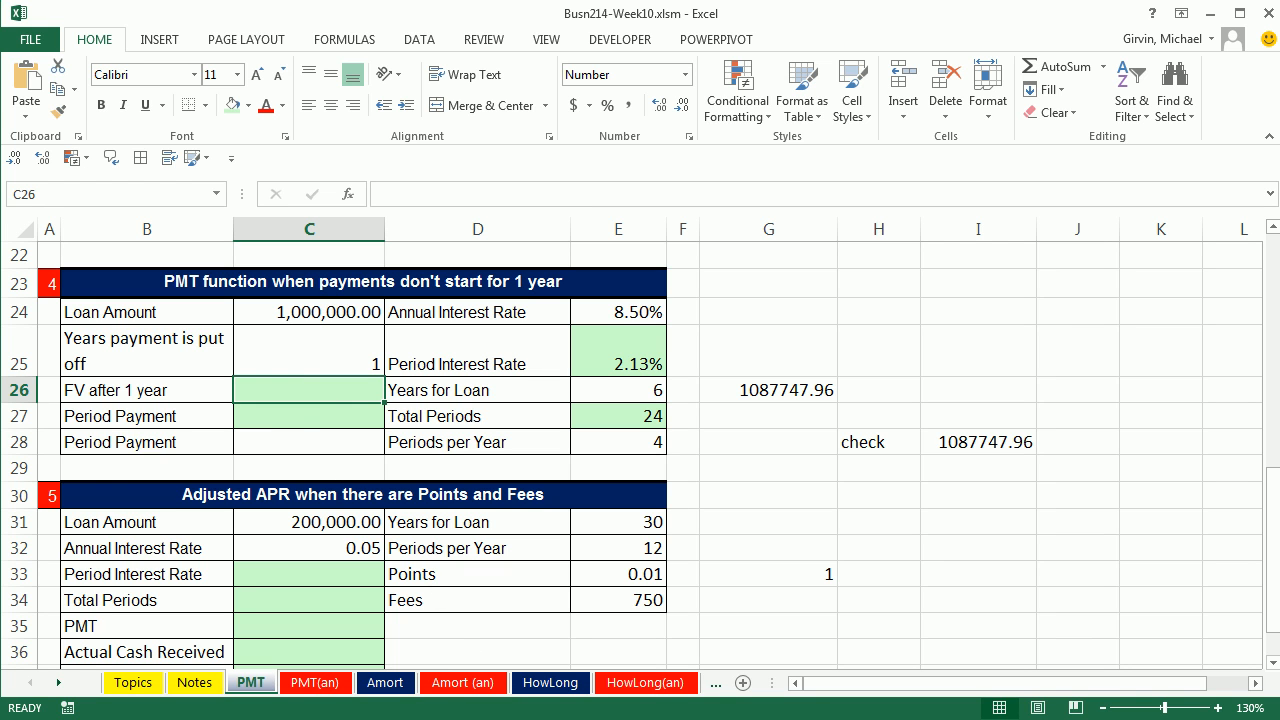
text(=)
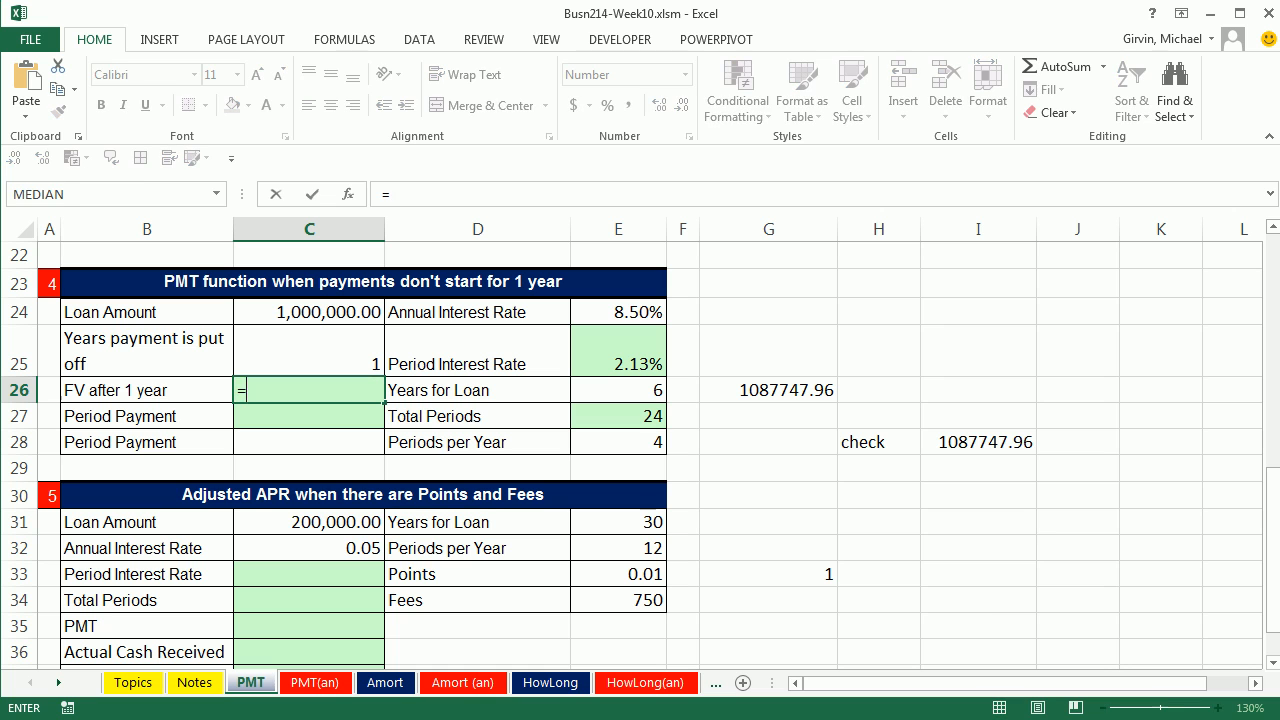
text(fv)
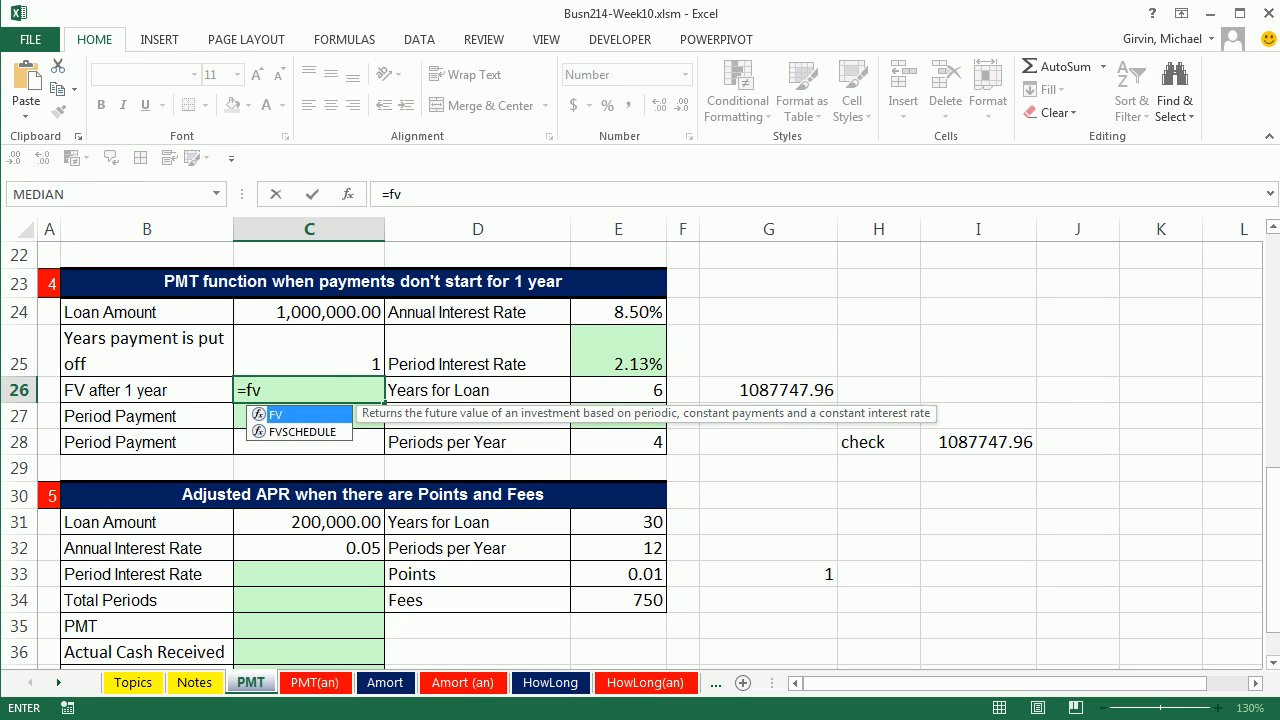
key(Tab)
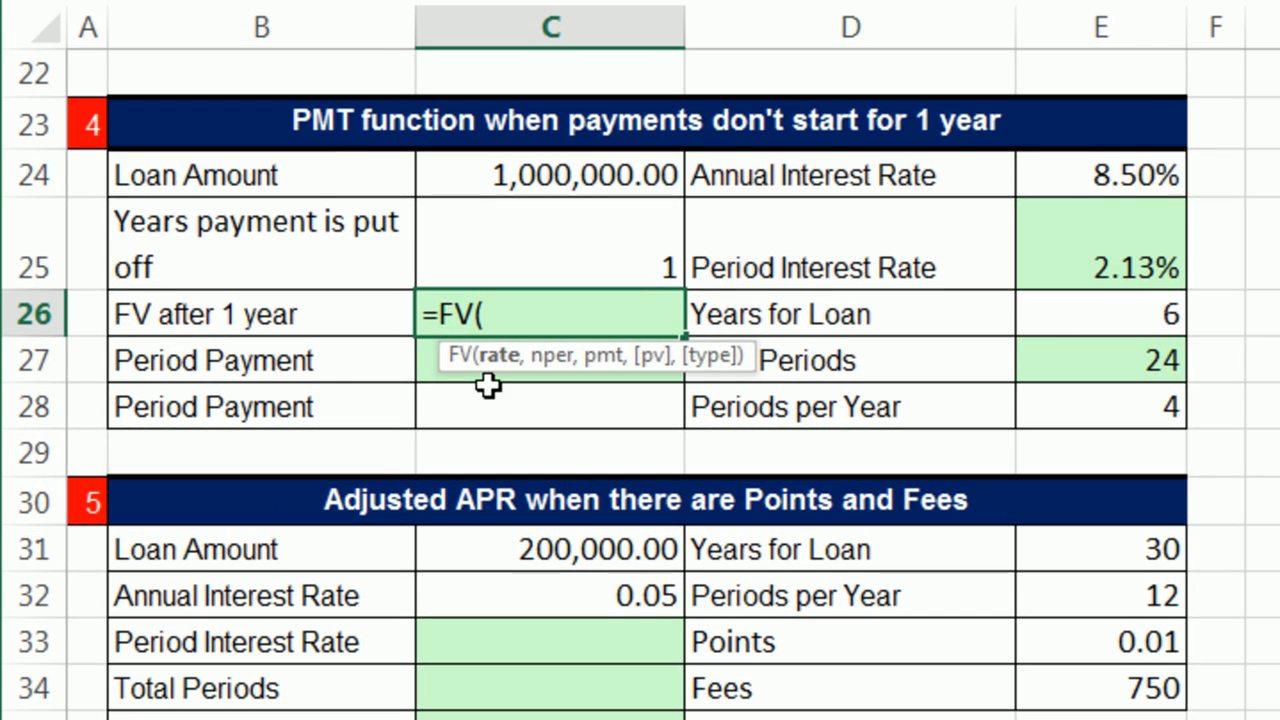
click(1131, 260)
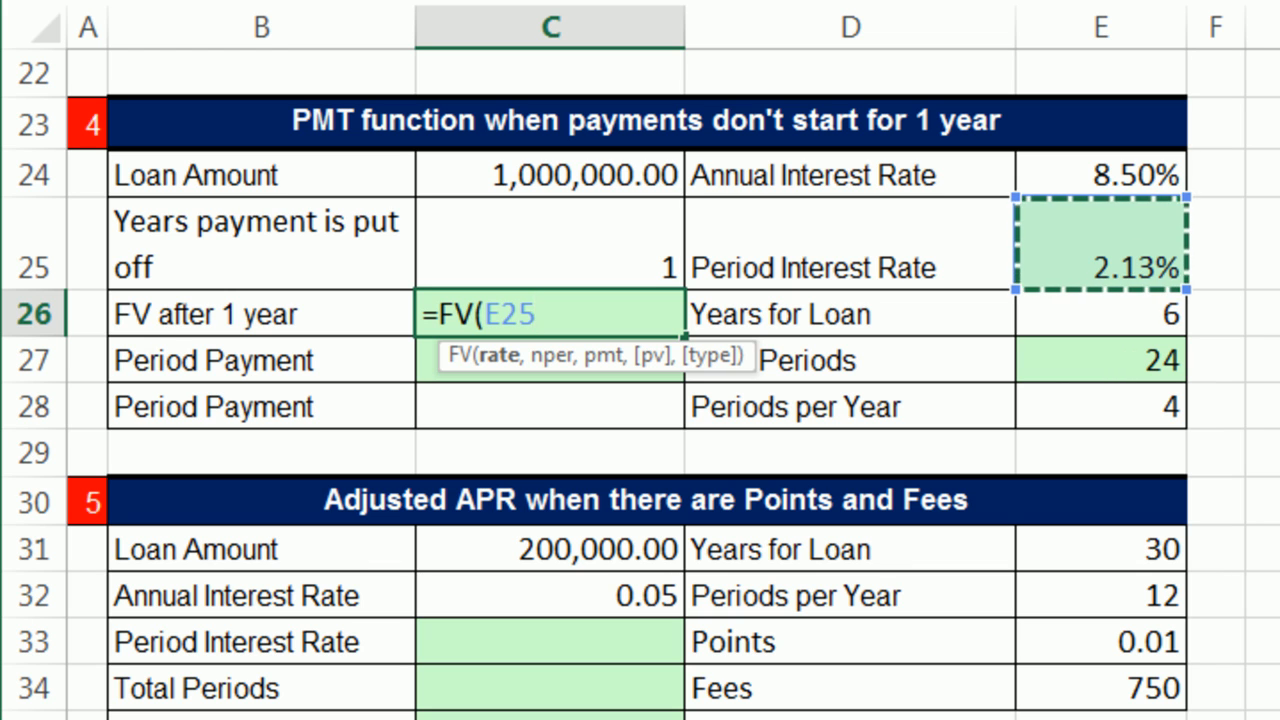
text(,)
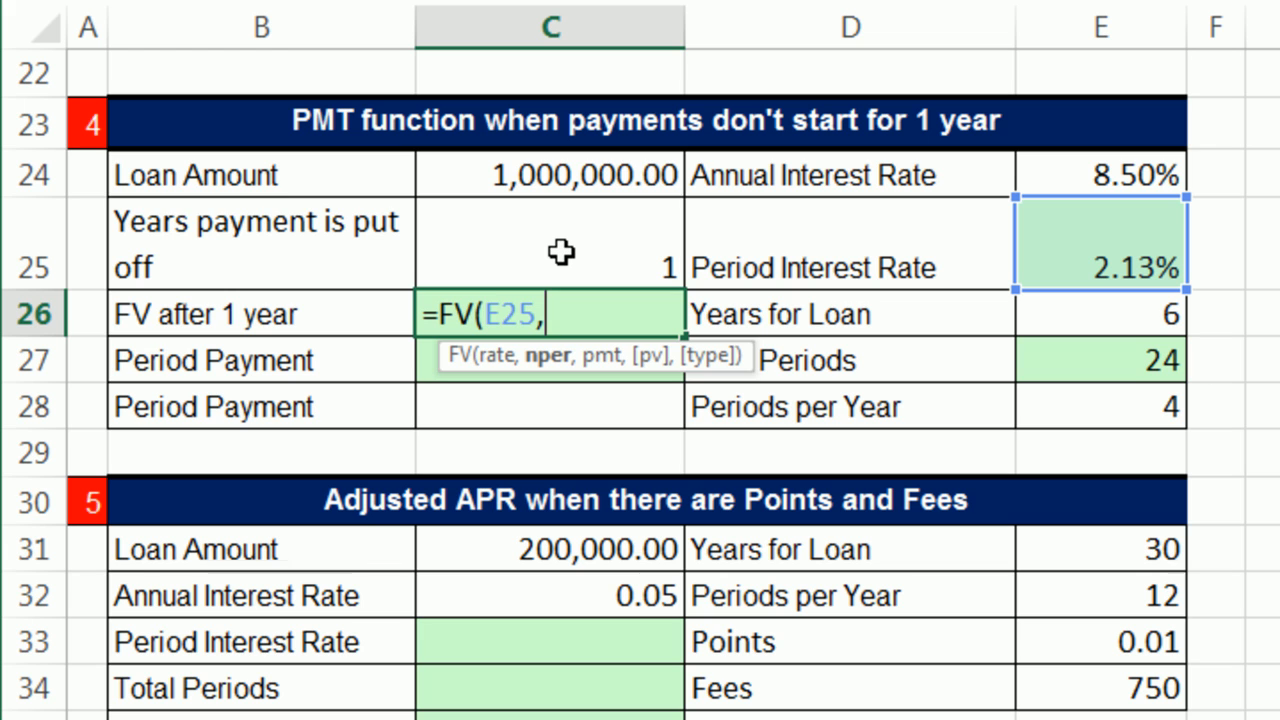
Step: Complete the formula as =FV(E25,C25*E28,,C24), with deferred periods as nper, pmt omitted and the loan amount as pv
click(561, 252)
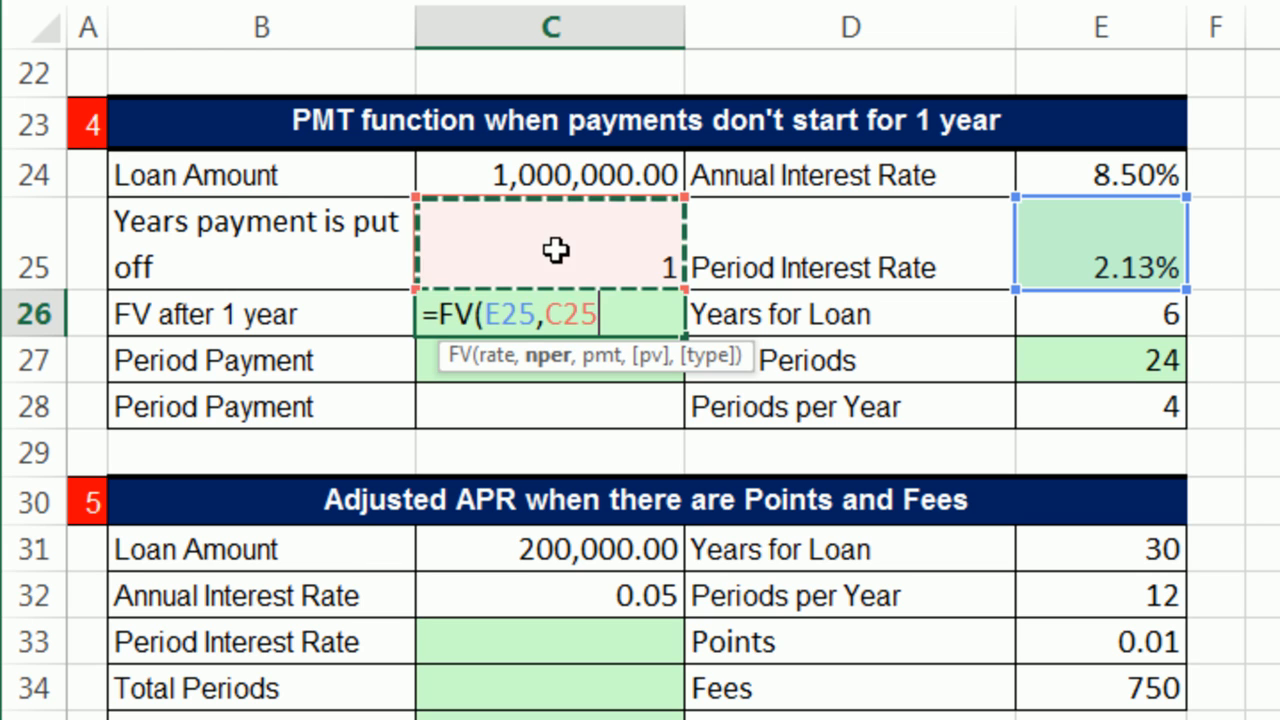
text(*)
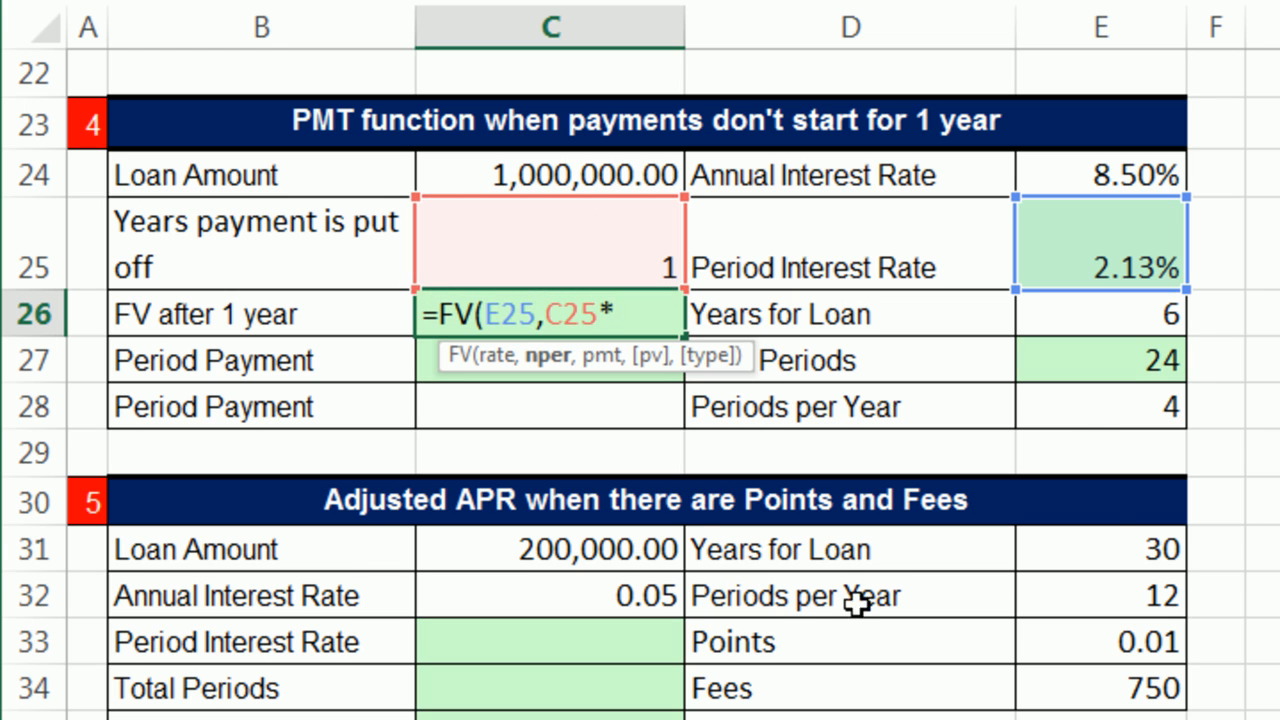
click(1085, 408)
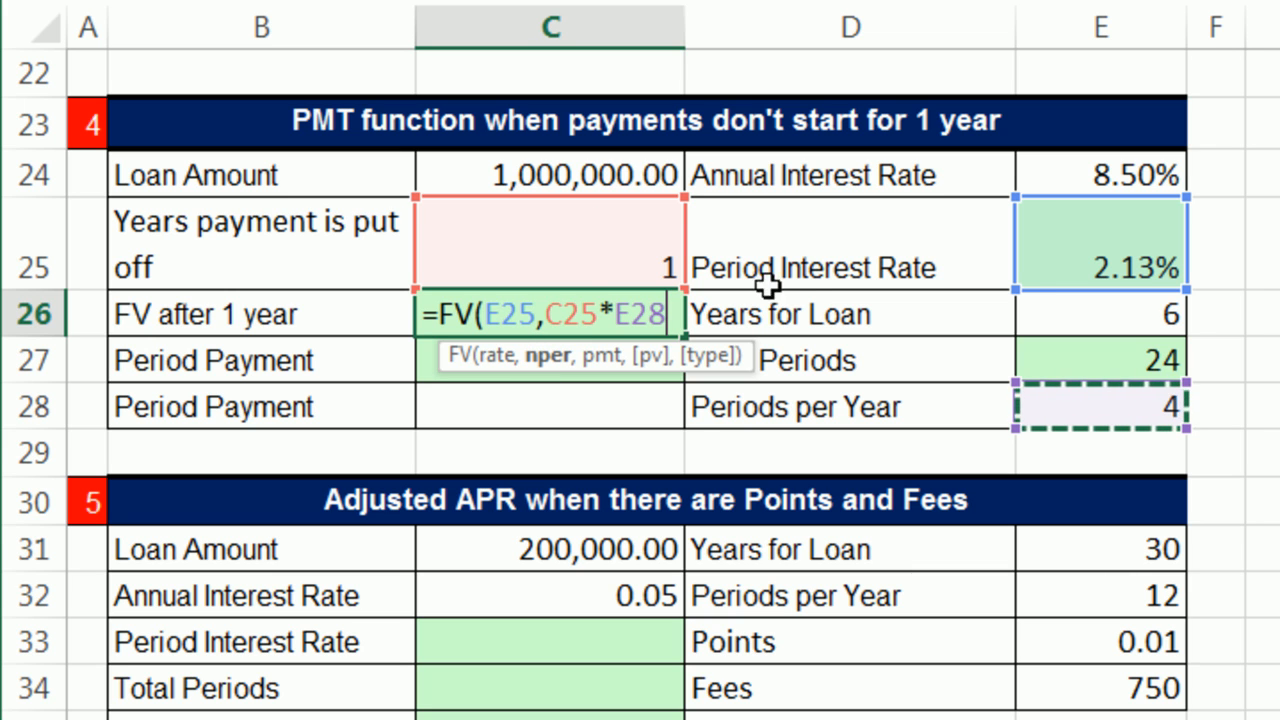
click(672, 320)
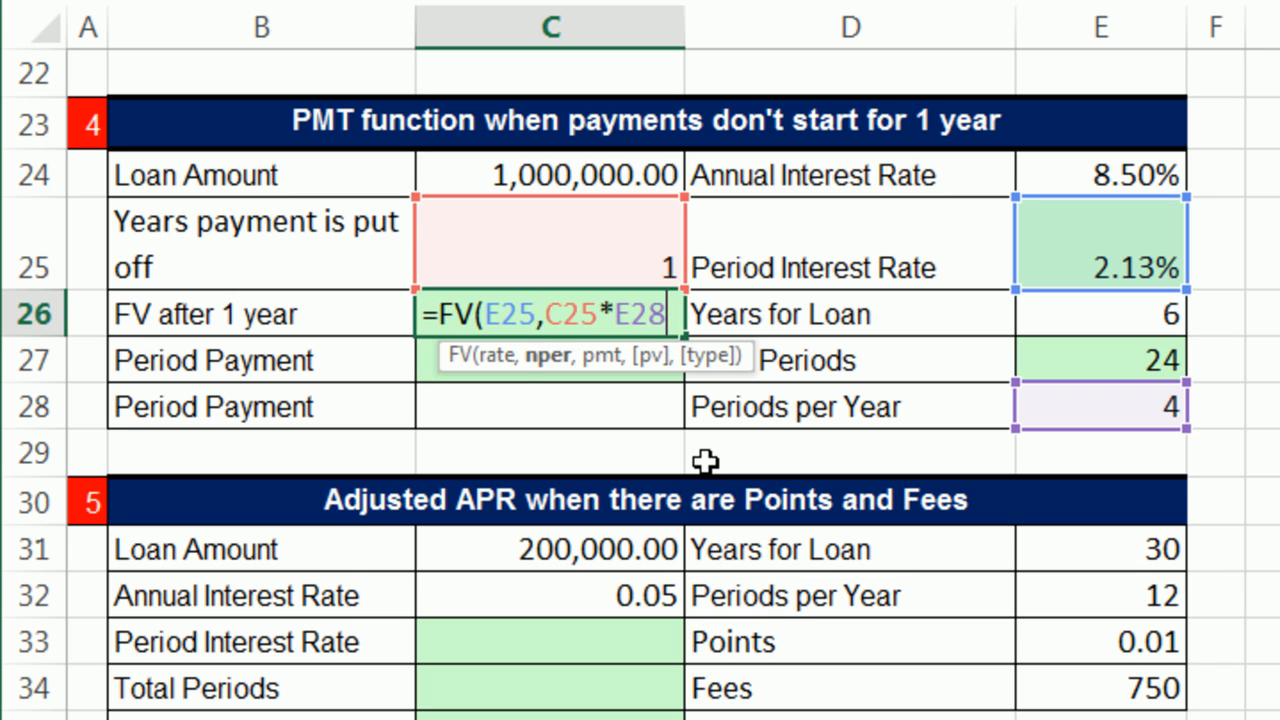
text(,)
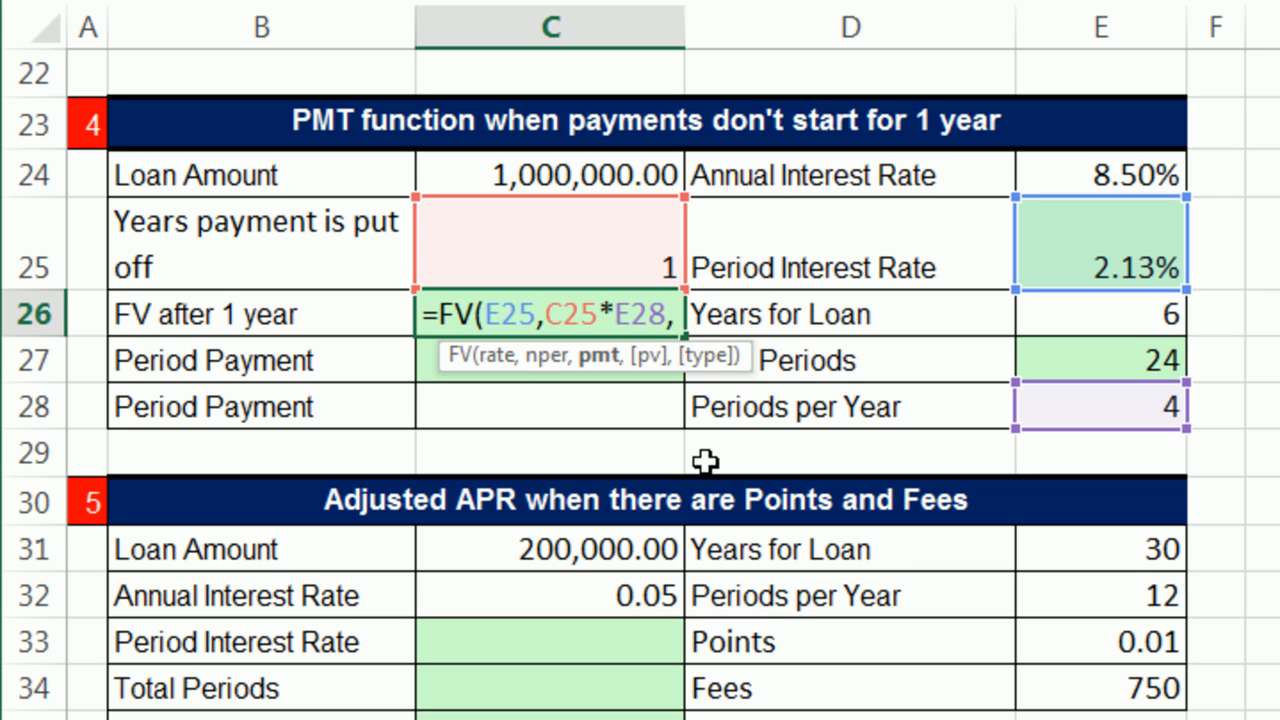
text(,)
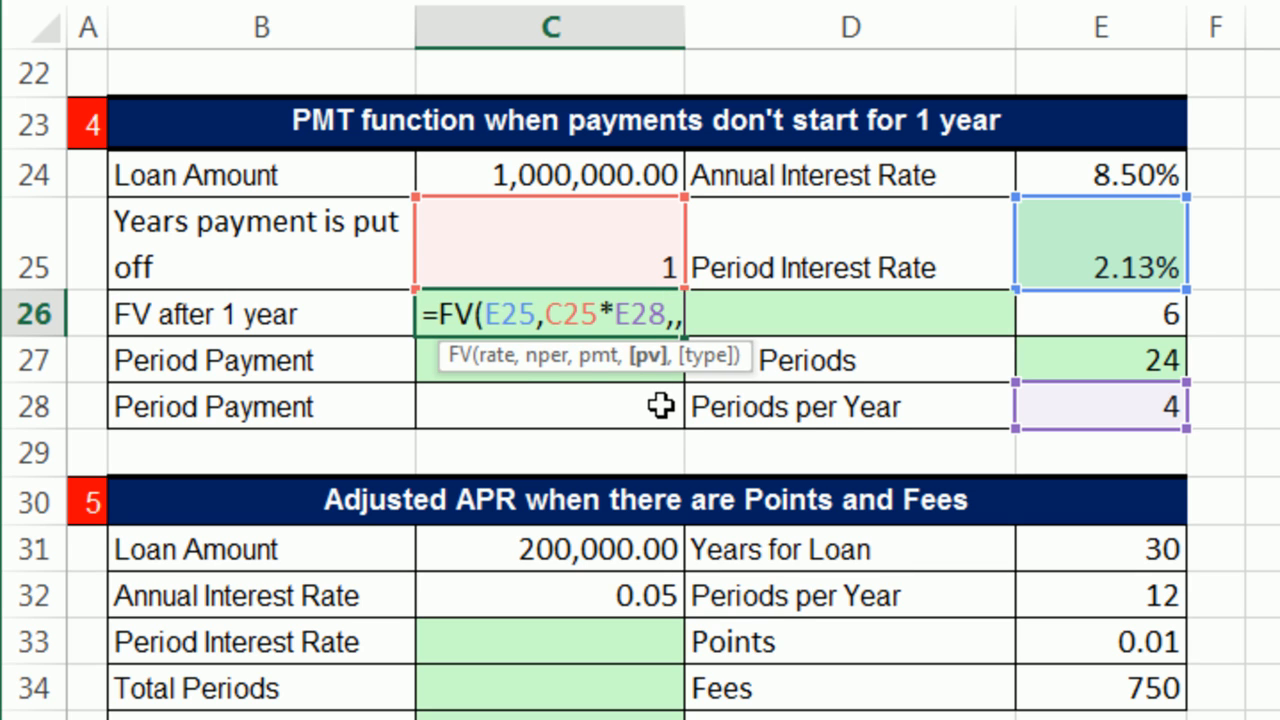
click(597, 178)
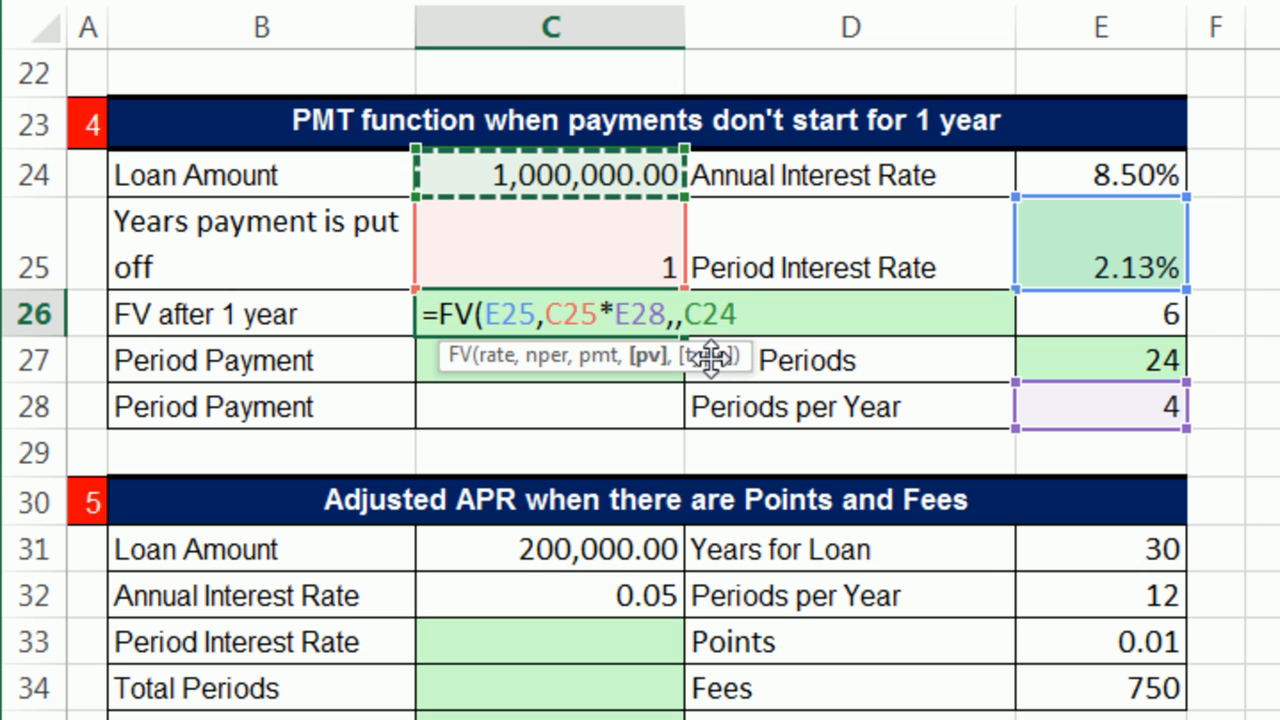
text())
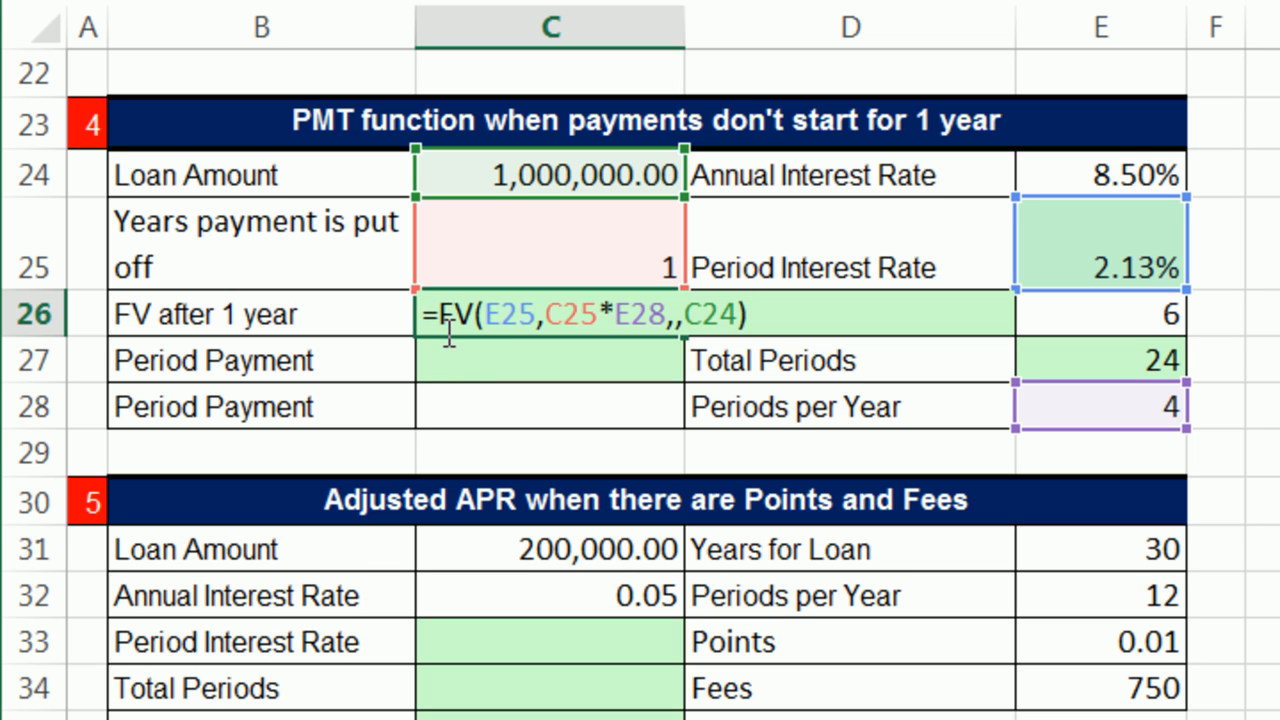
key(ctrl+Return)
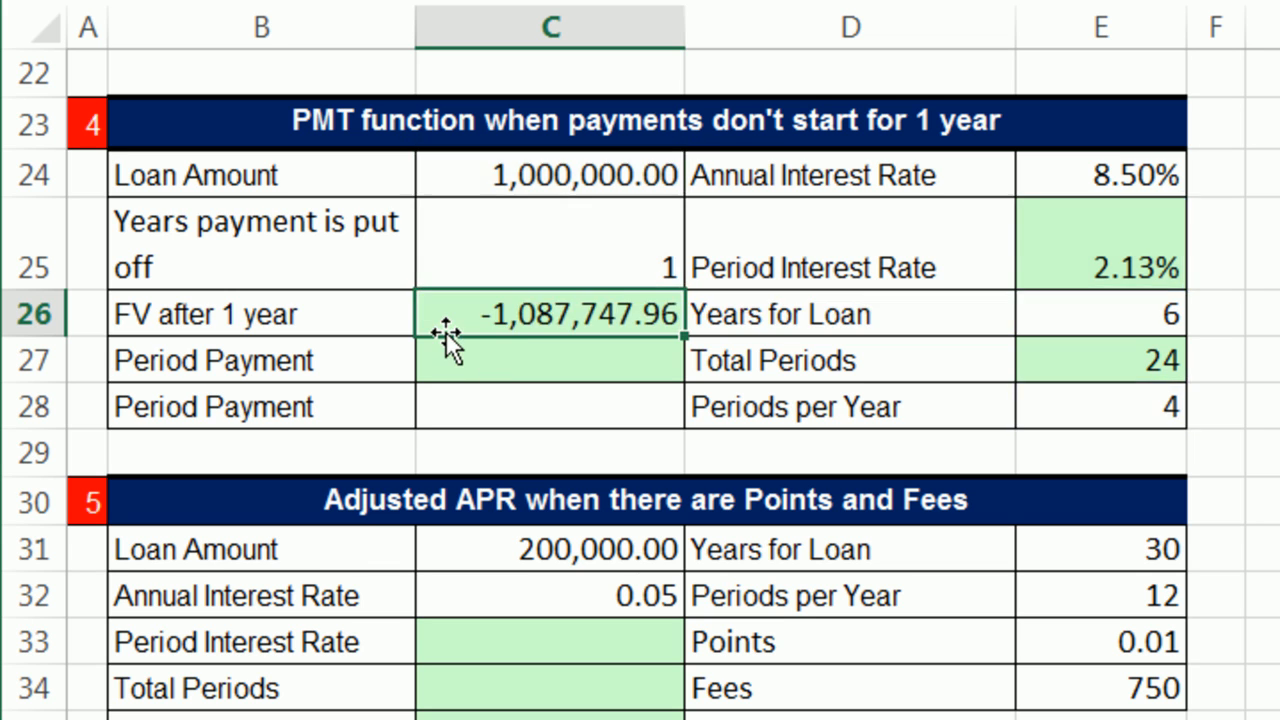
Step: Start a PMT formula for the first Period Payment in C27, using the Period Interest Rate in E25 as rate
click(570, 180)
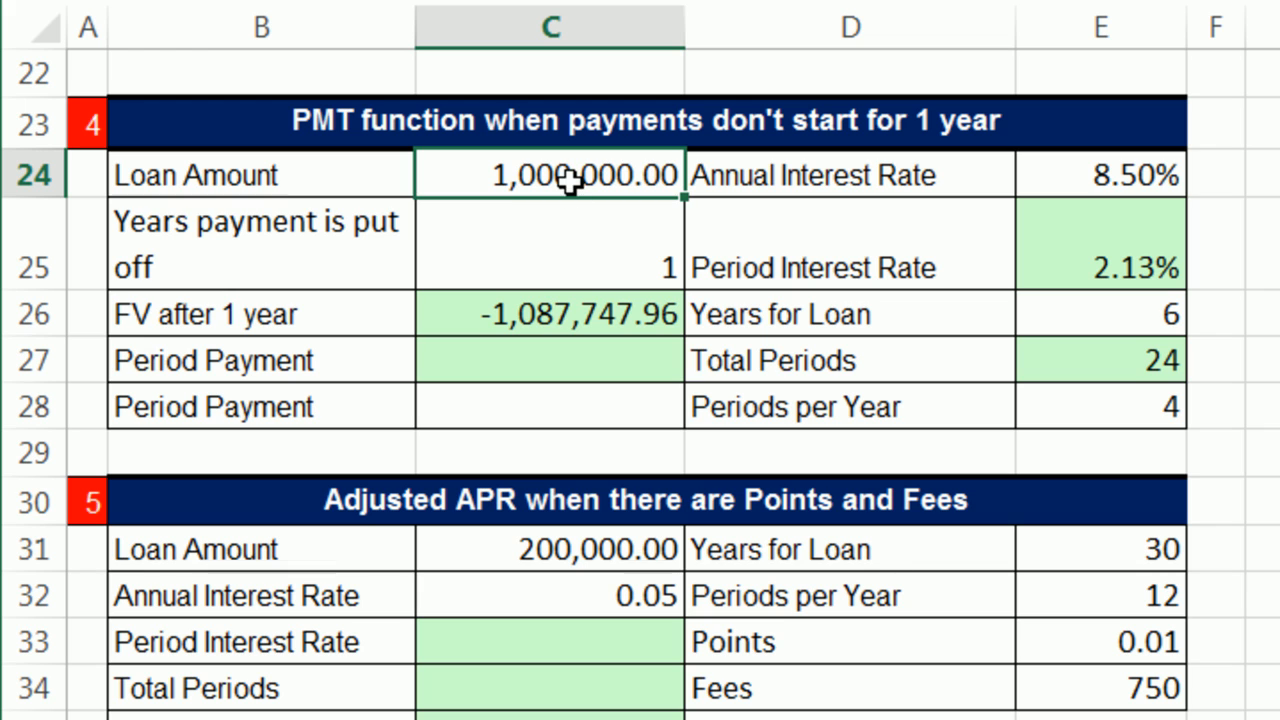
click(571, 302)
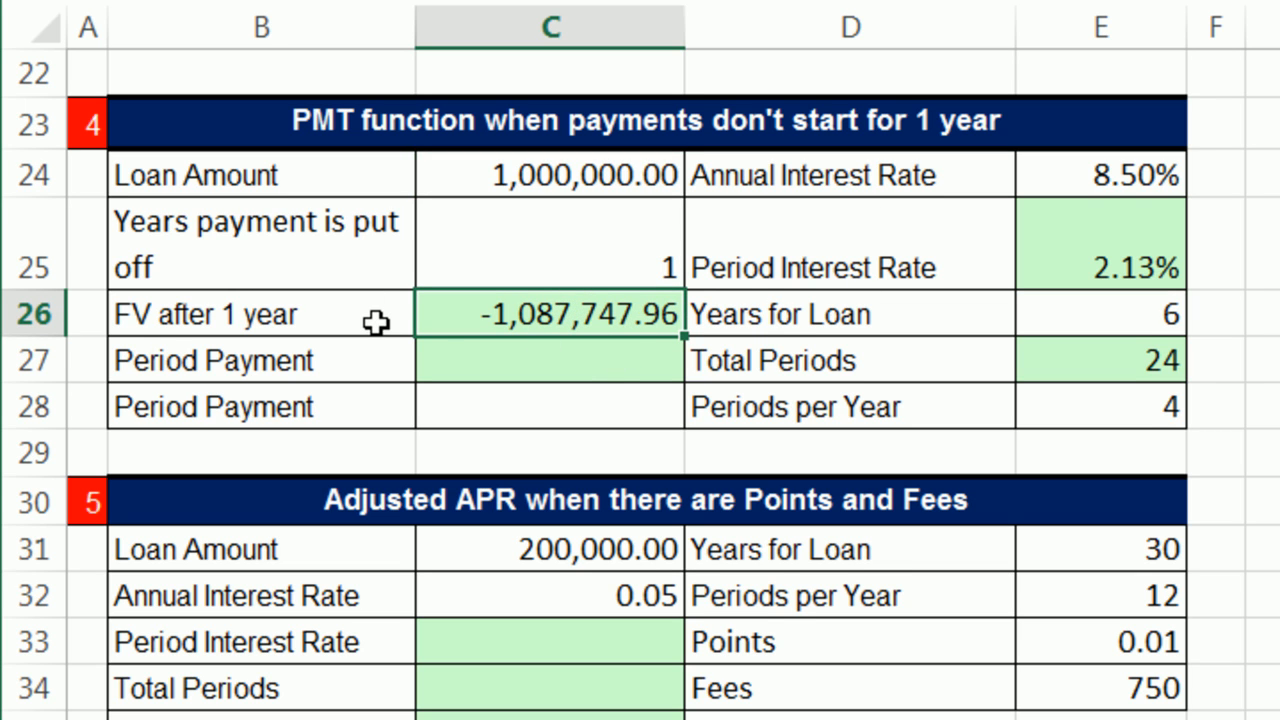
click(517, 360)
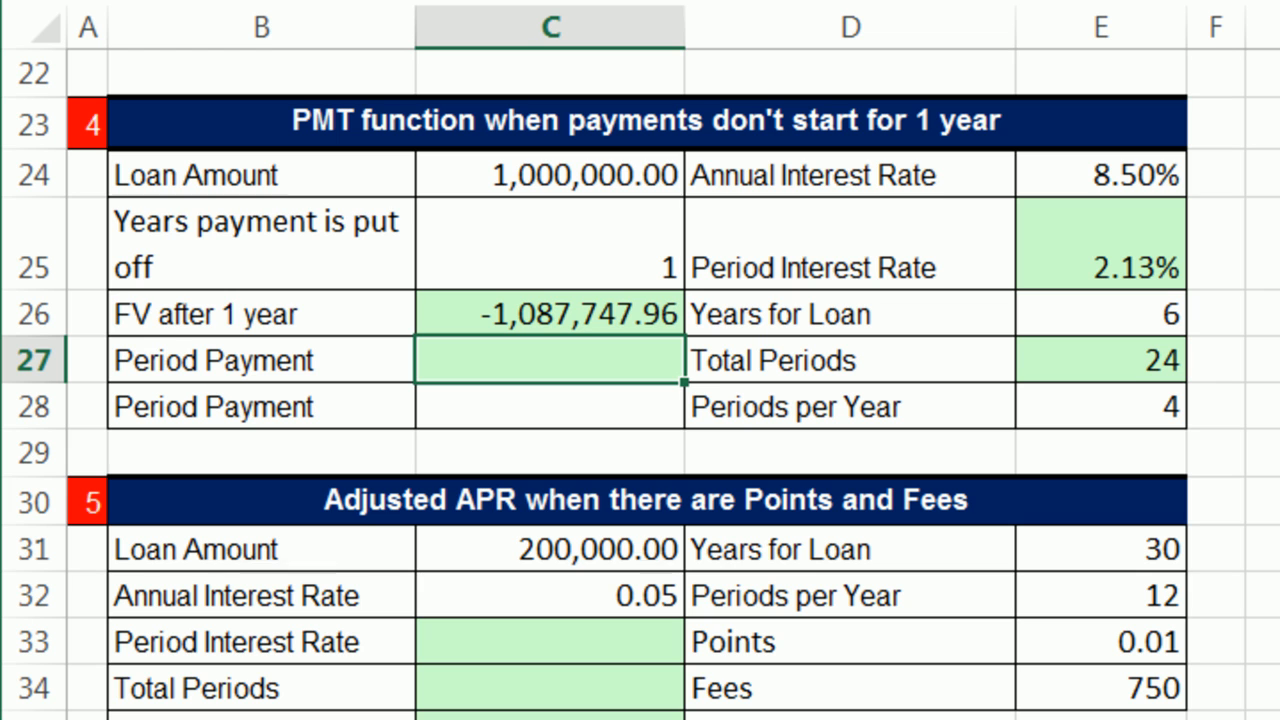
text(=pm)
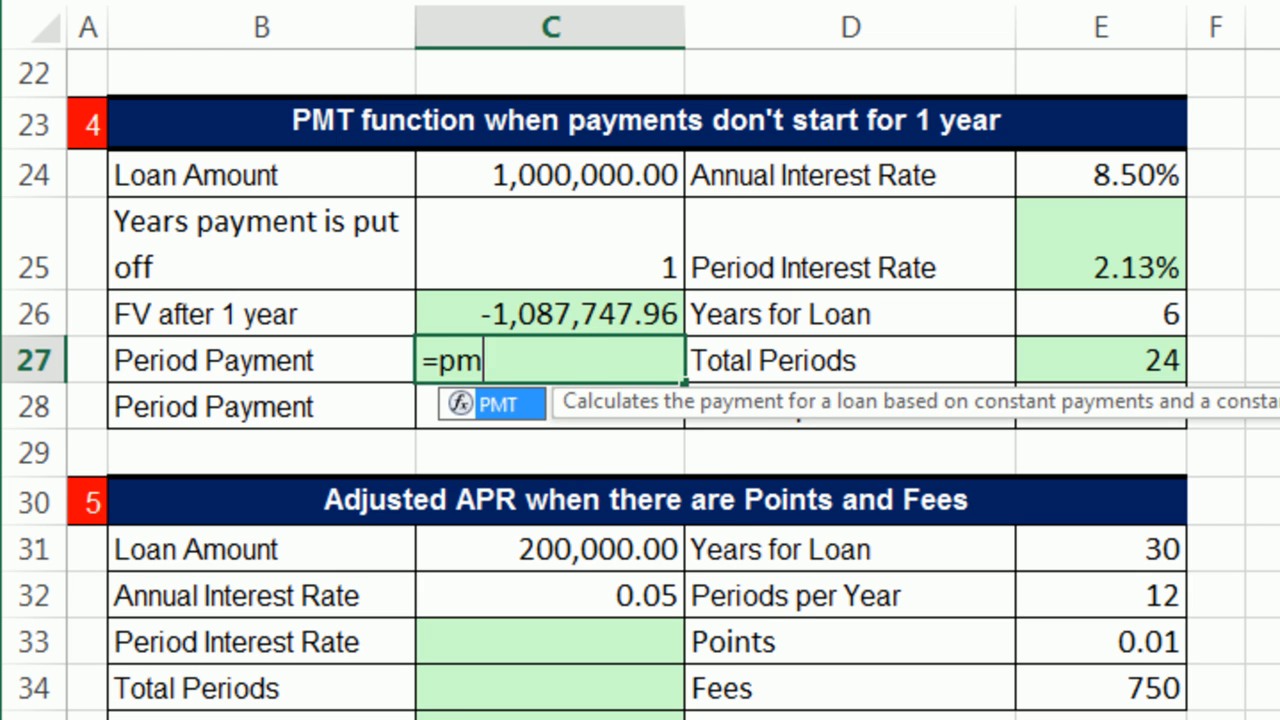
key(Tab)
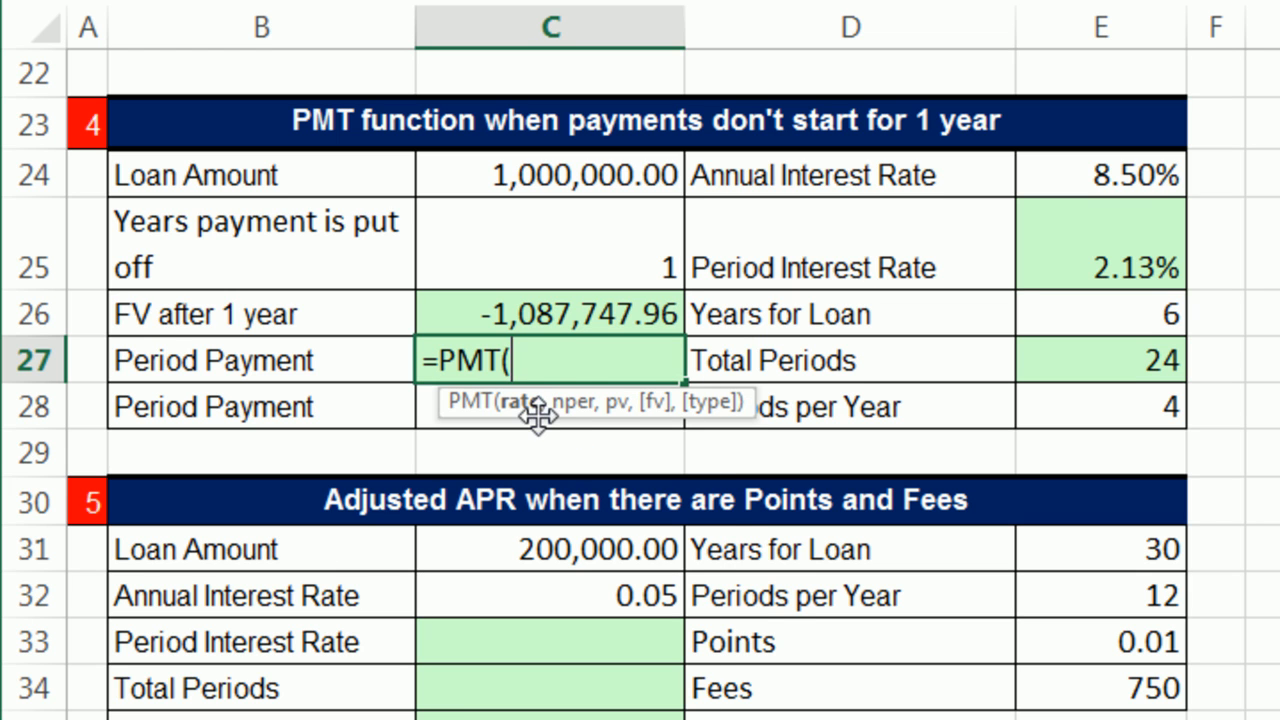
click(1135, 252)
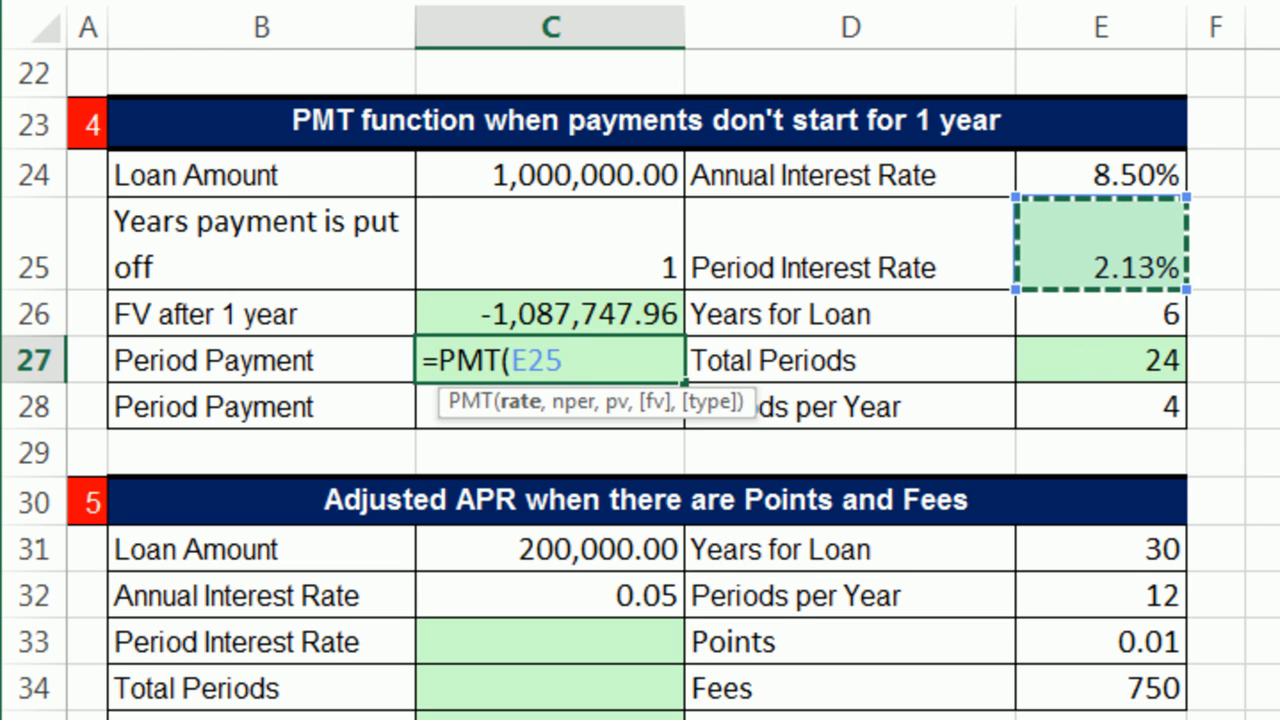
text(,()
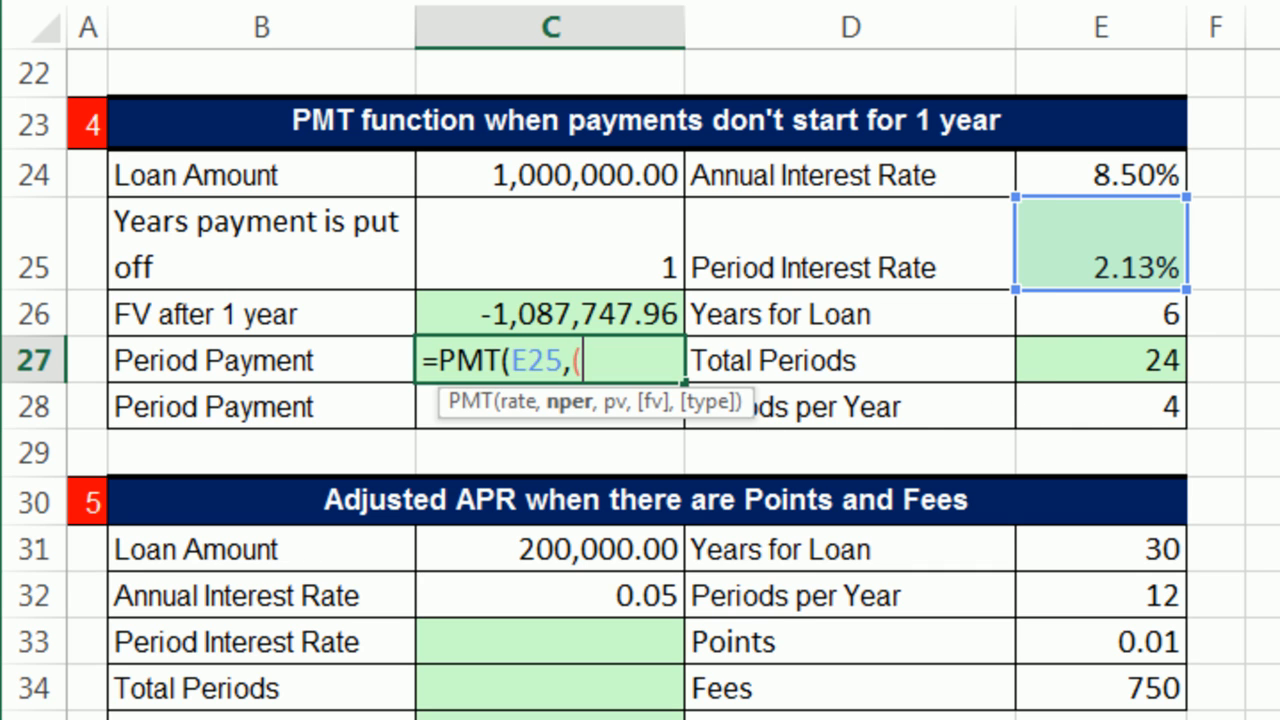
Step: Enter (E26-C25)*E28 as the PMT formula's nper argument, subtracting the deferred years before multiplying by periods per year
click(1119, 321)
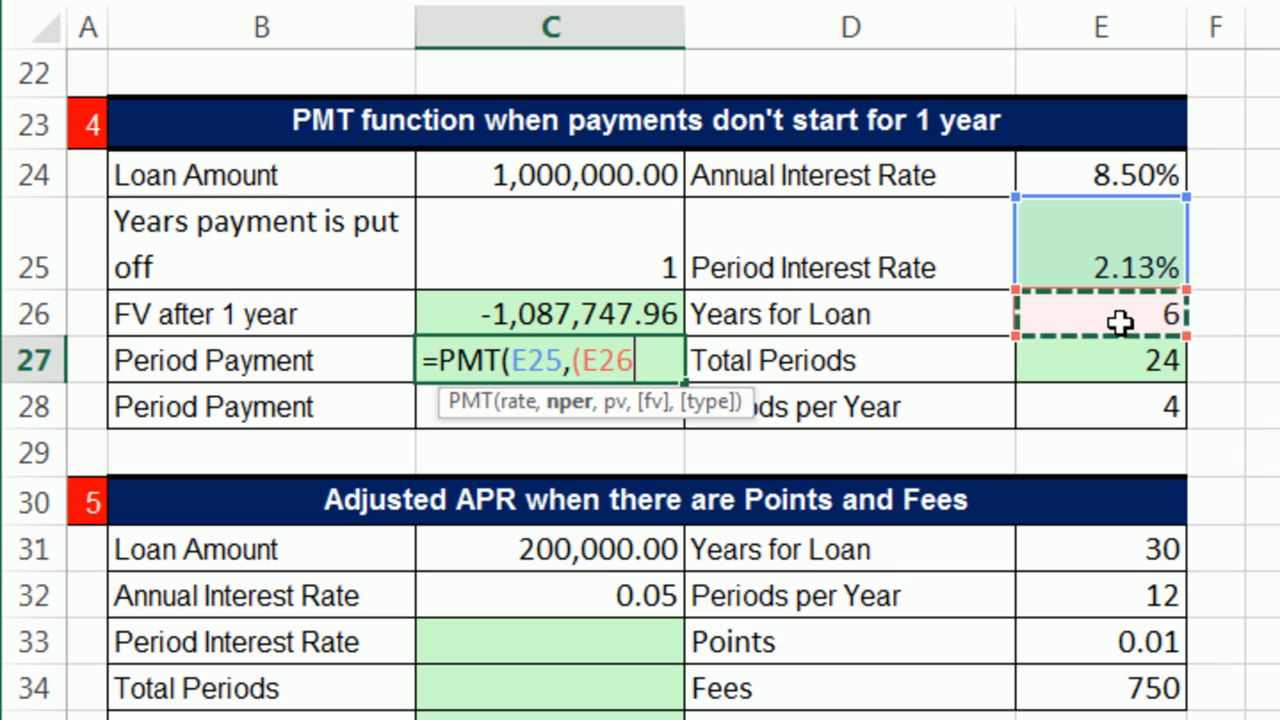
text(-)
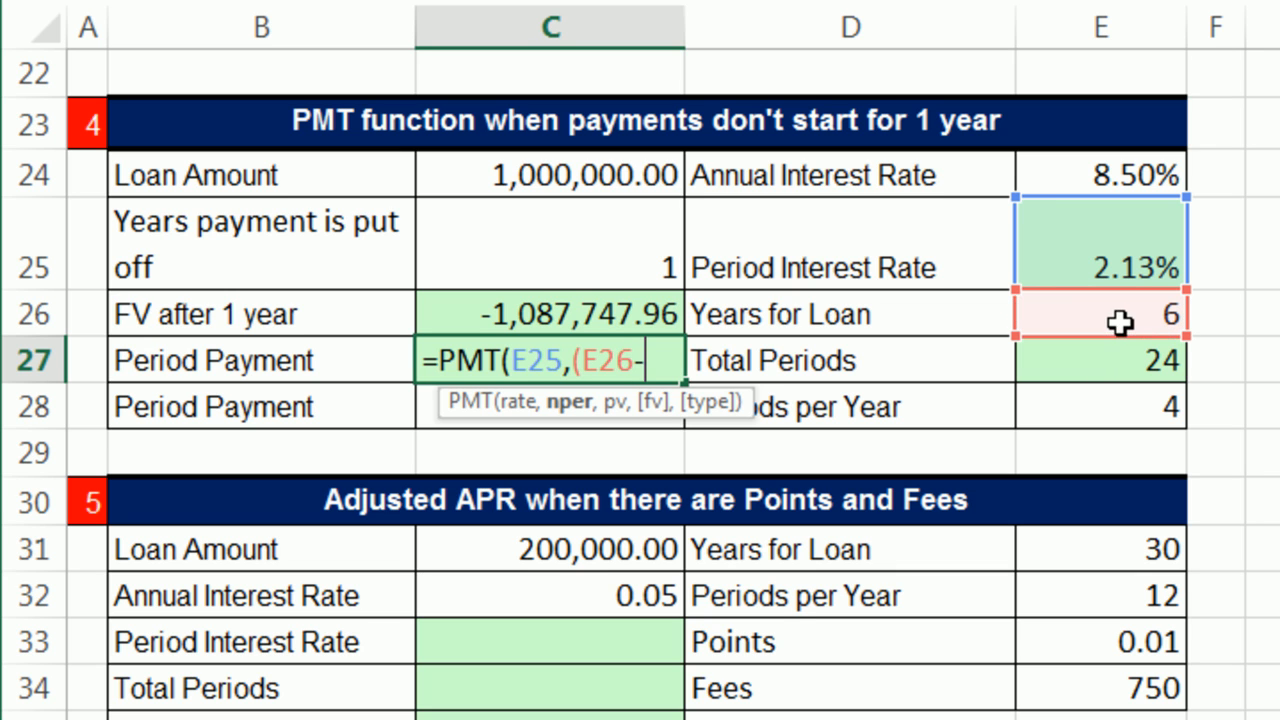
click(589, 250)
text())
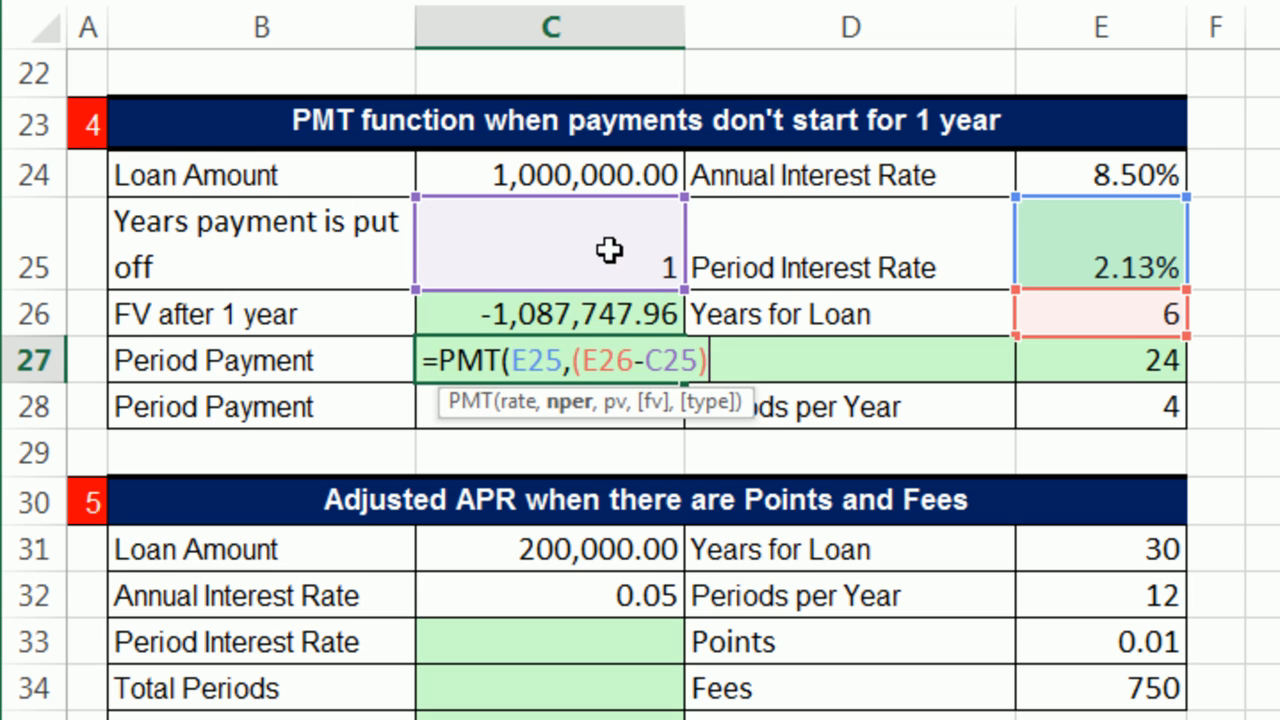
click(574, 406)
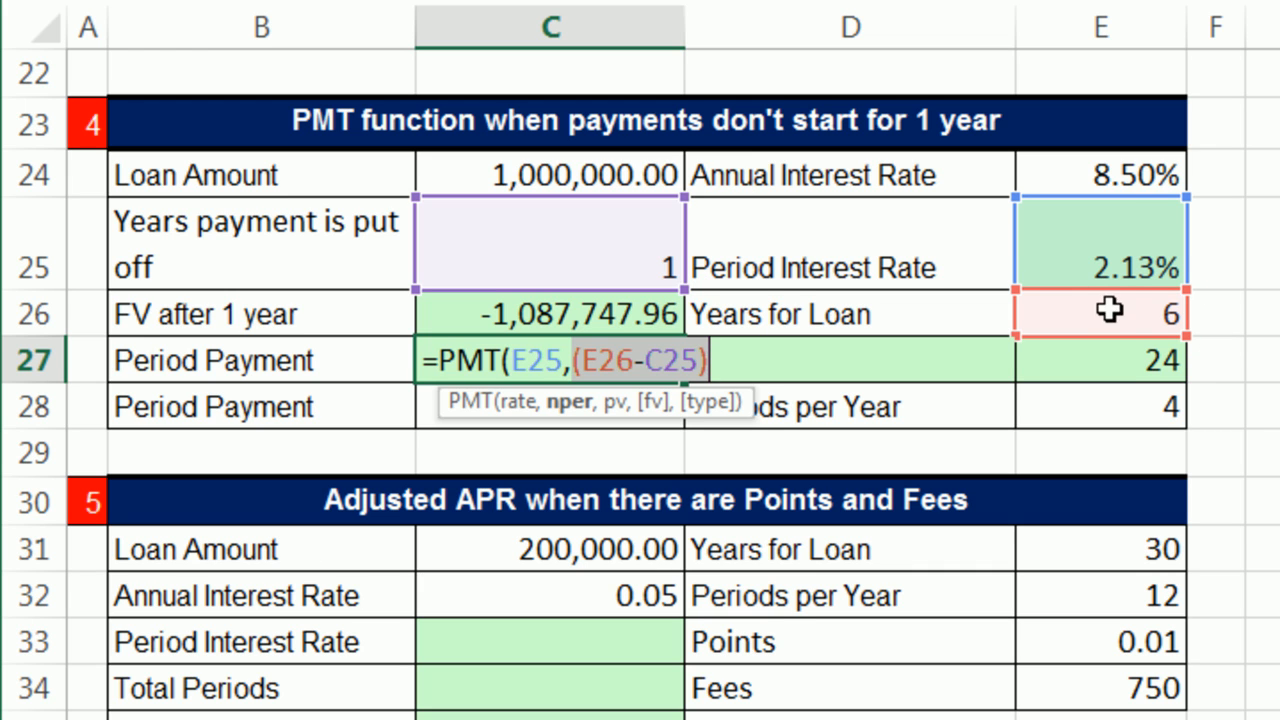
click(731, 356)
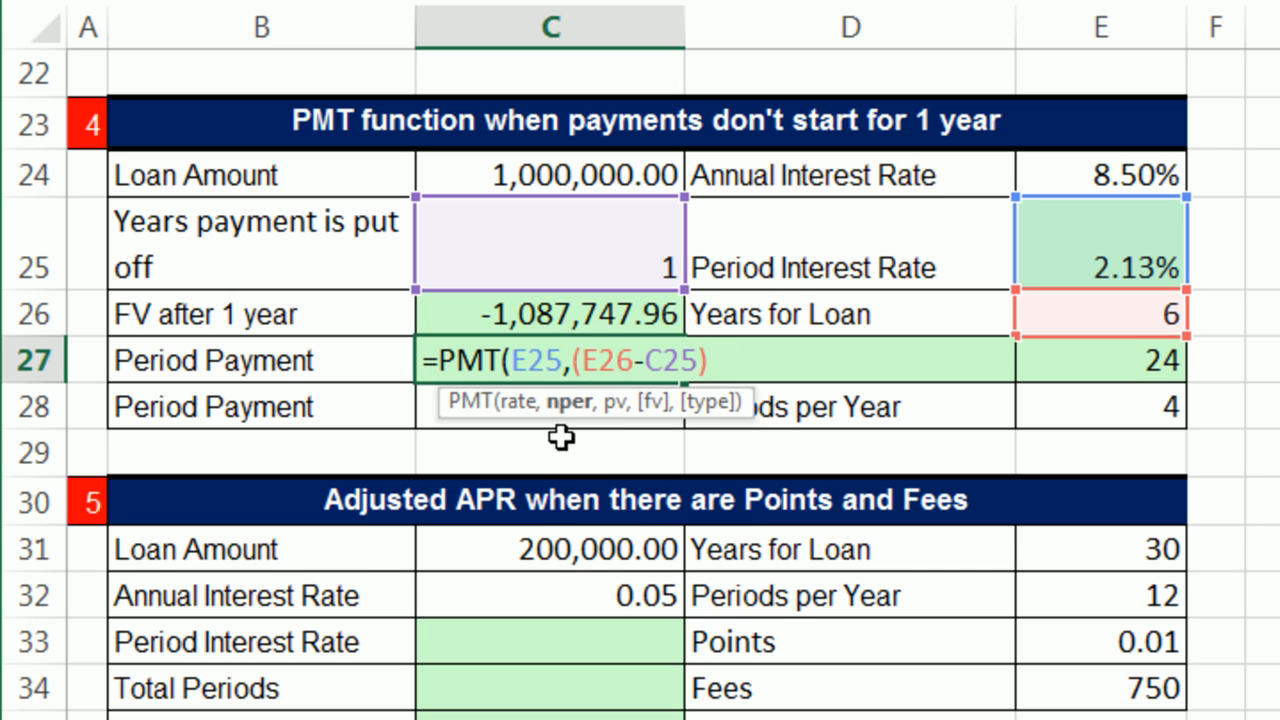
text(*)
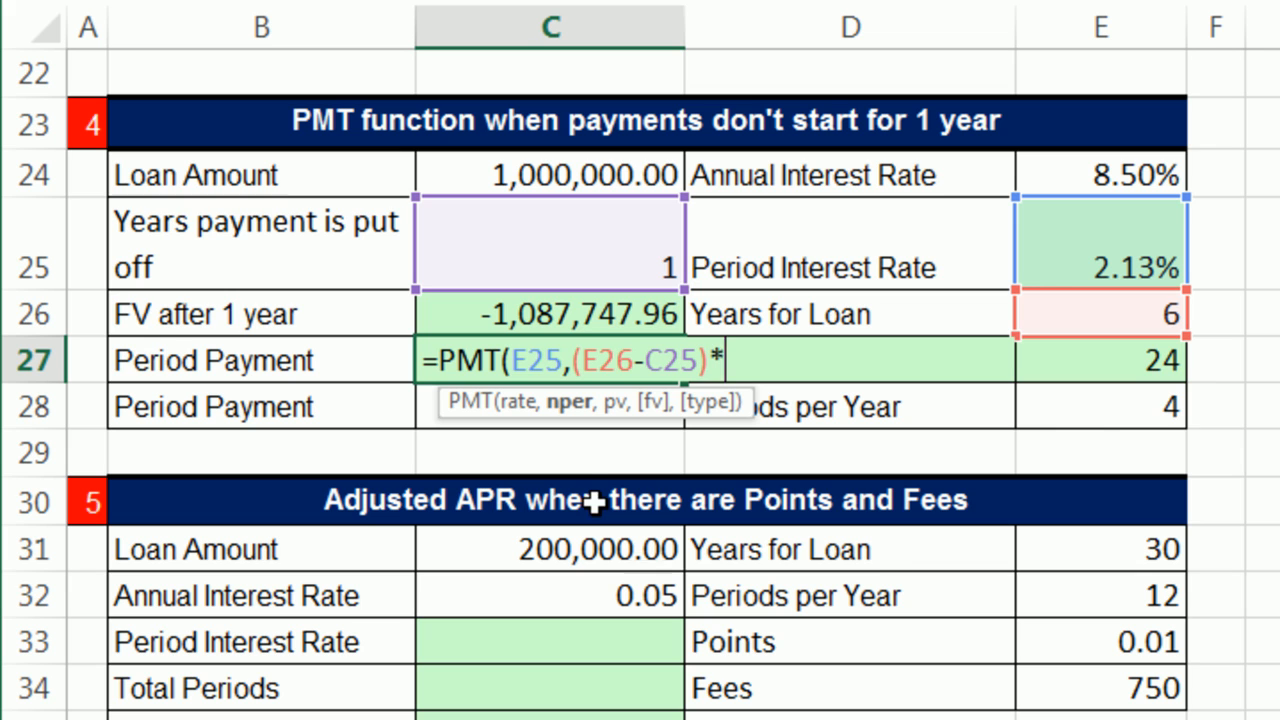
click(1100, 408)
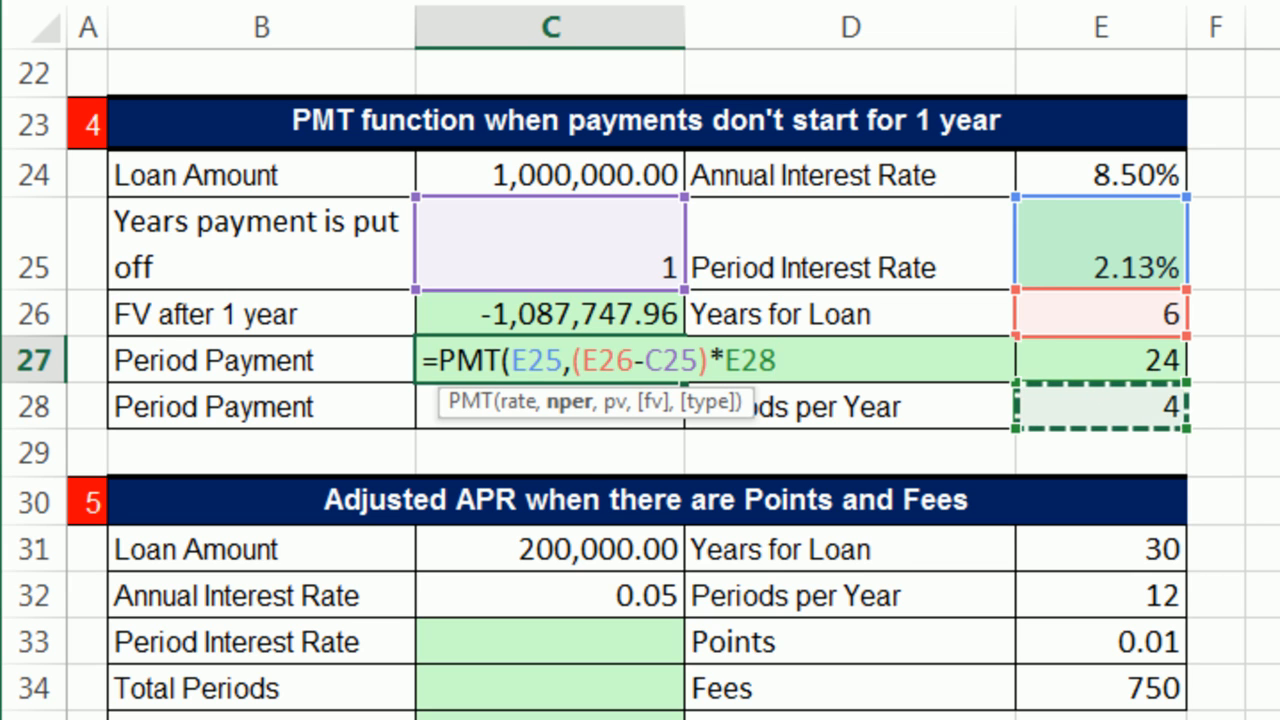
Step: Evaluate the nper argument in place to check the number of payment periods, and undo the evaluation
click(568, 405)
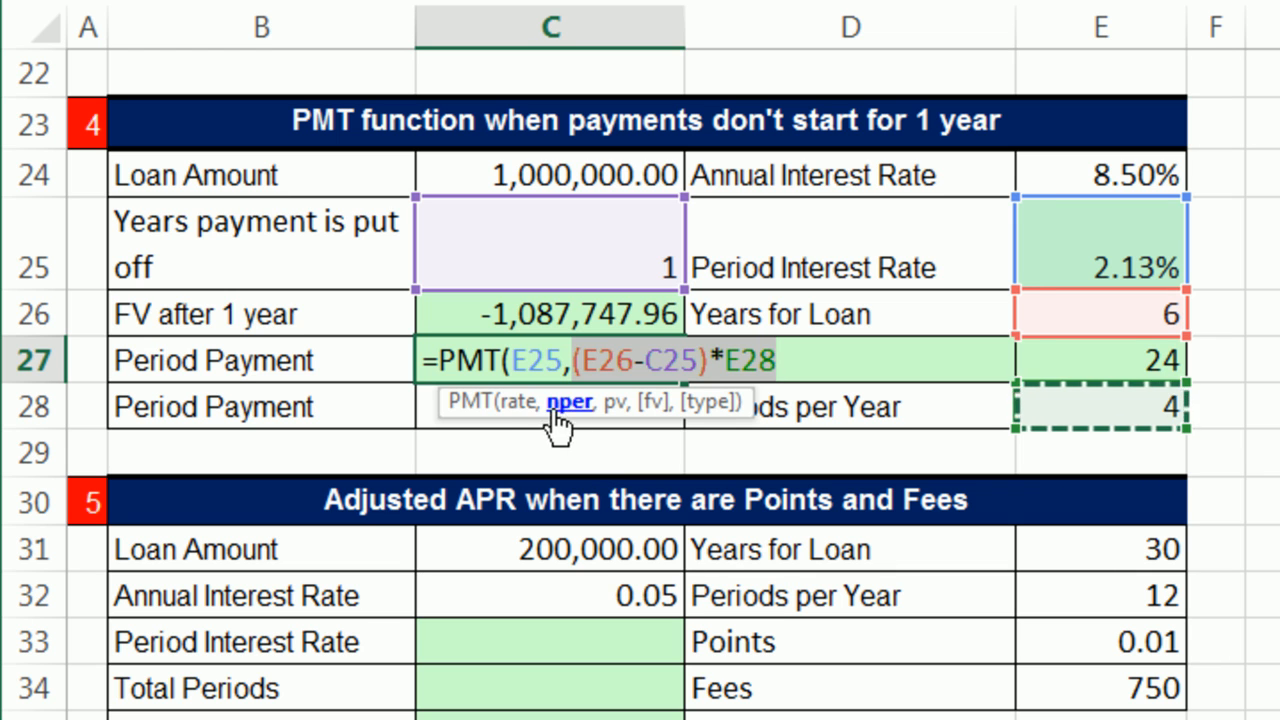
click(519, 404)
click(566, 404)
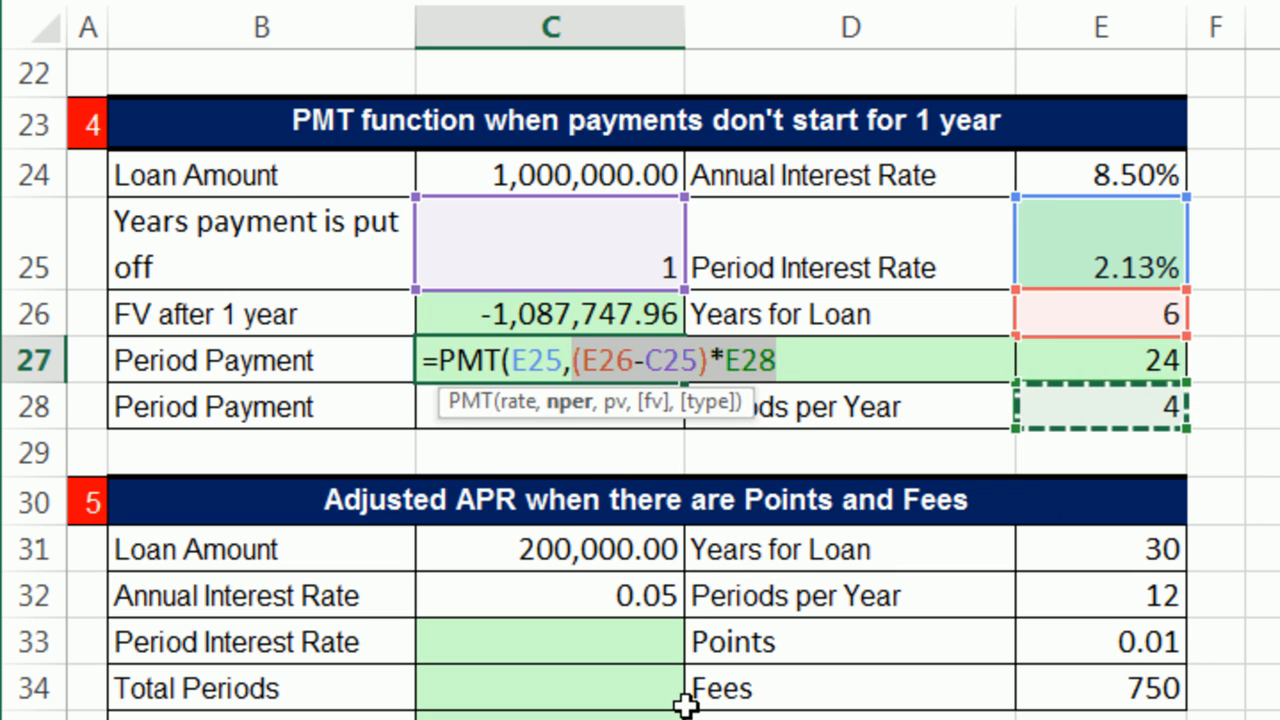
key(F9)
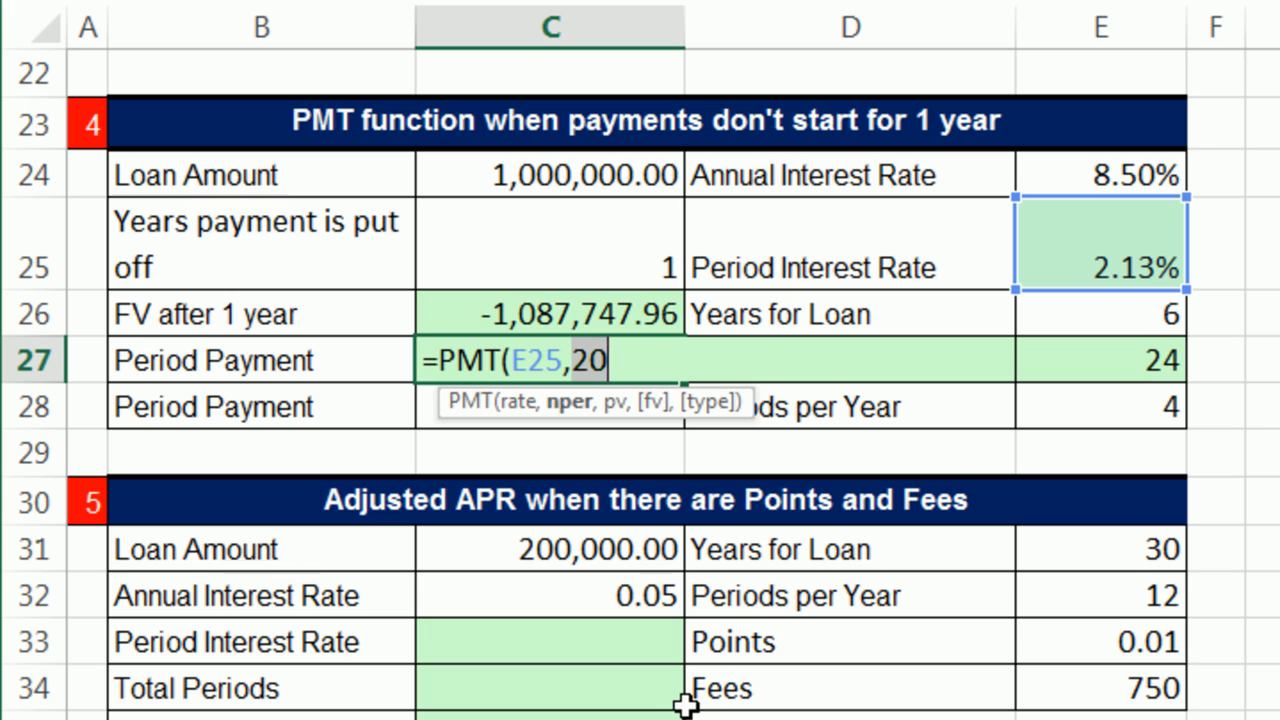
key(ctrl+z)
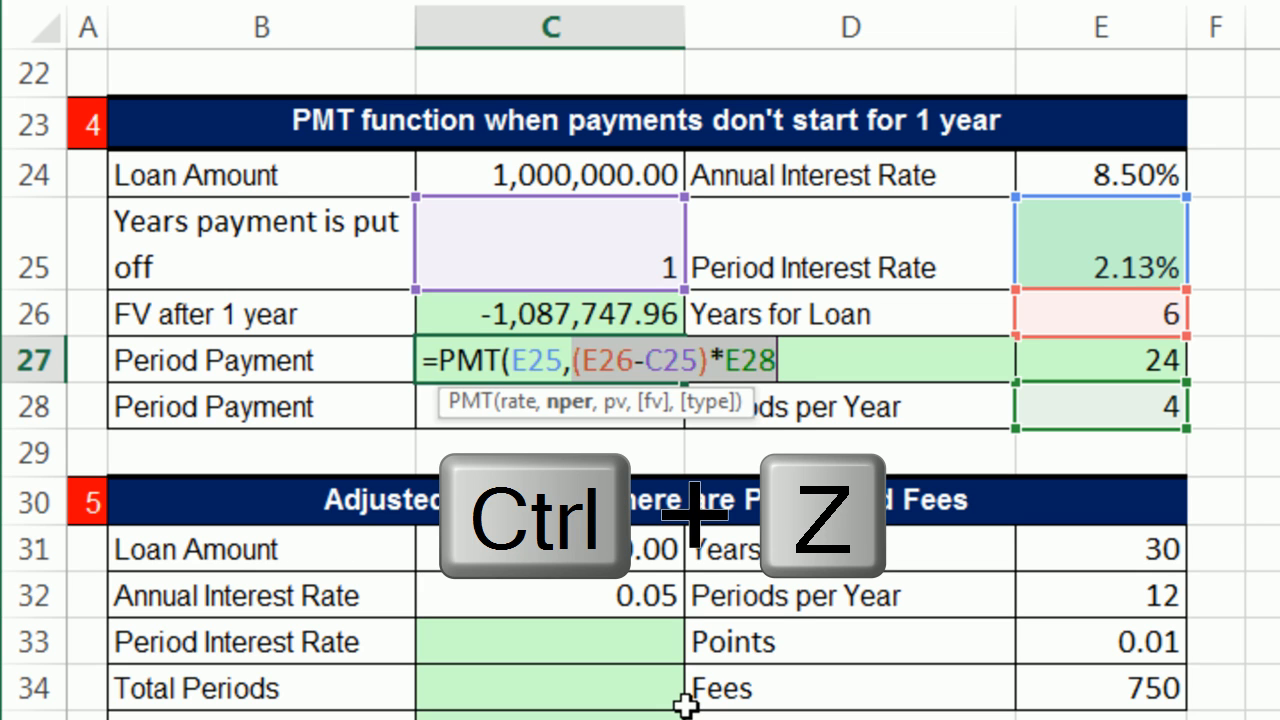
Step: Enter -C26, the negated FV after 1 year, as the PMT pv argument, then check it by in-place evaluation and undo that evaluation
click(790, 366)
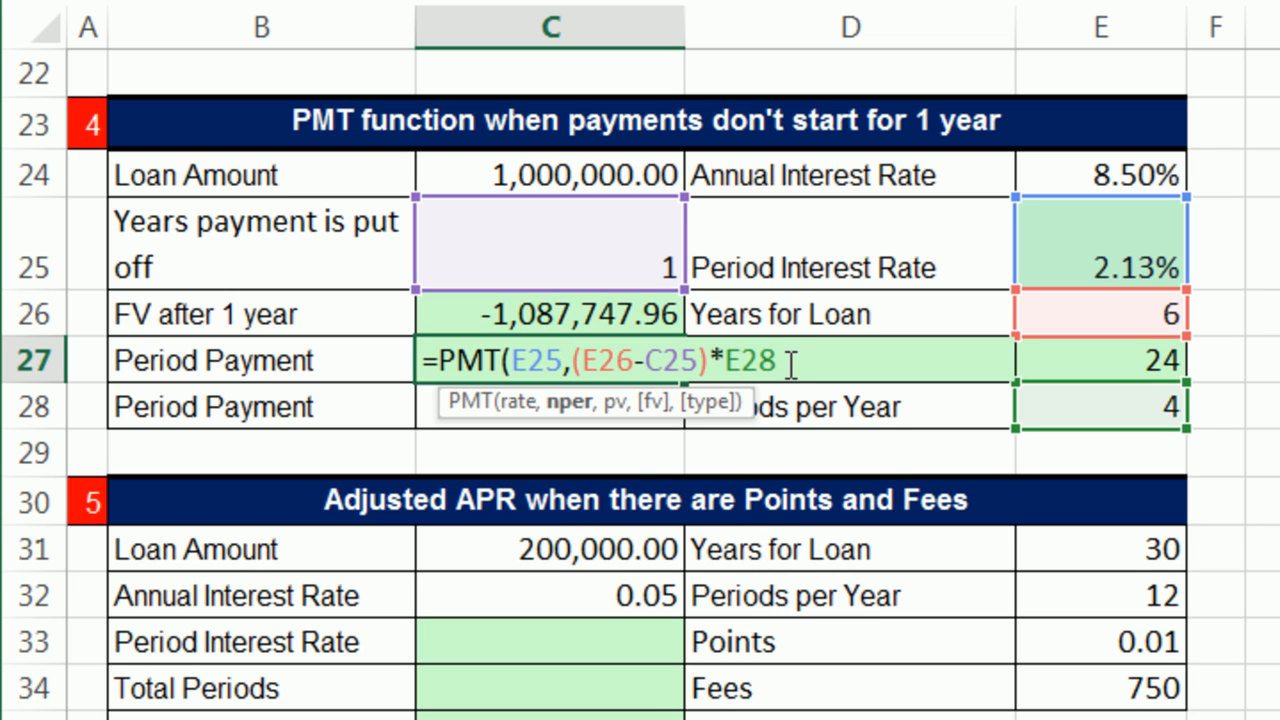
text(,)
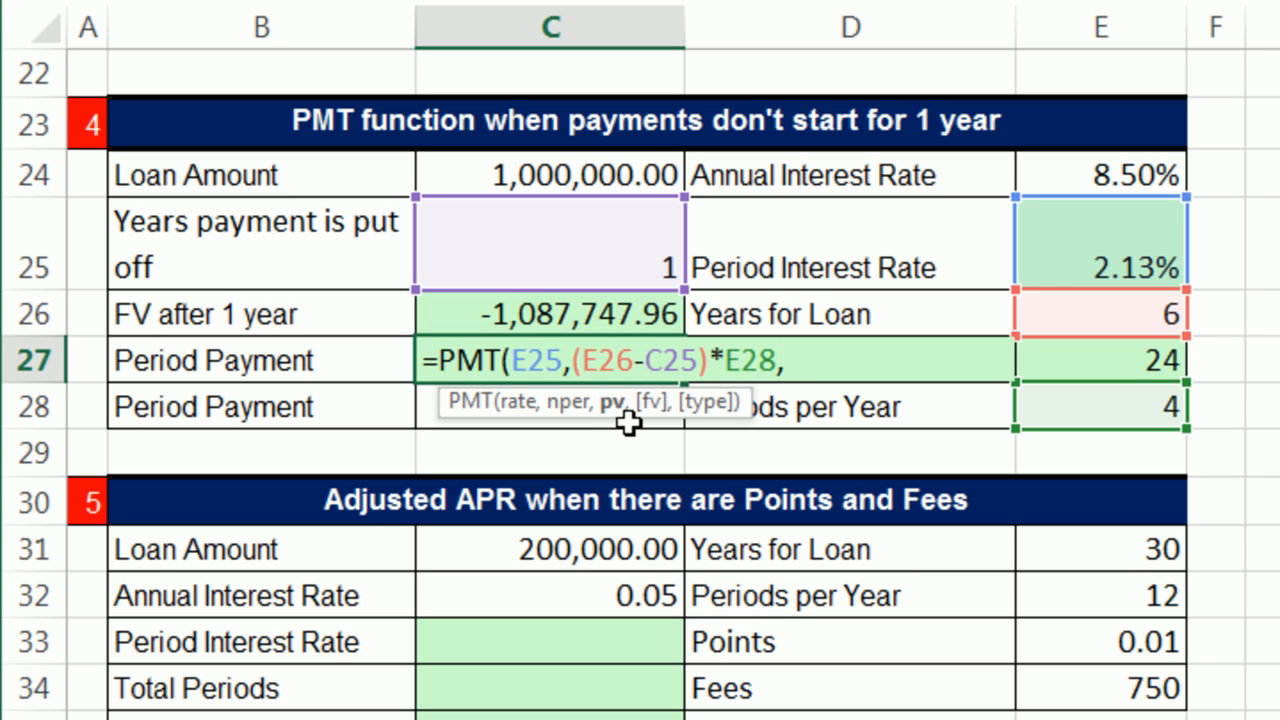
text(-)
click(426, 320)
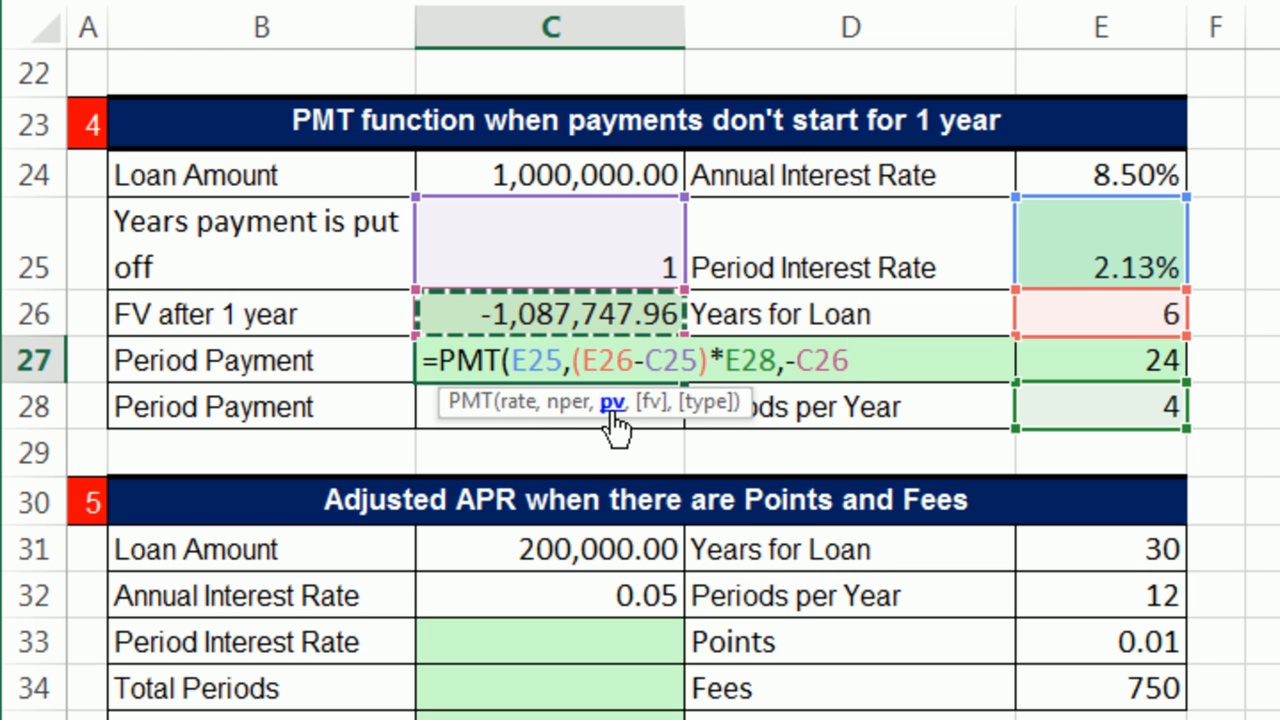
key(F9)
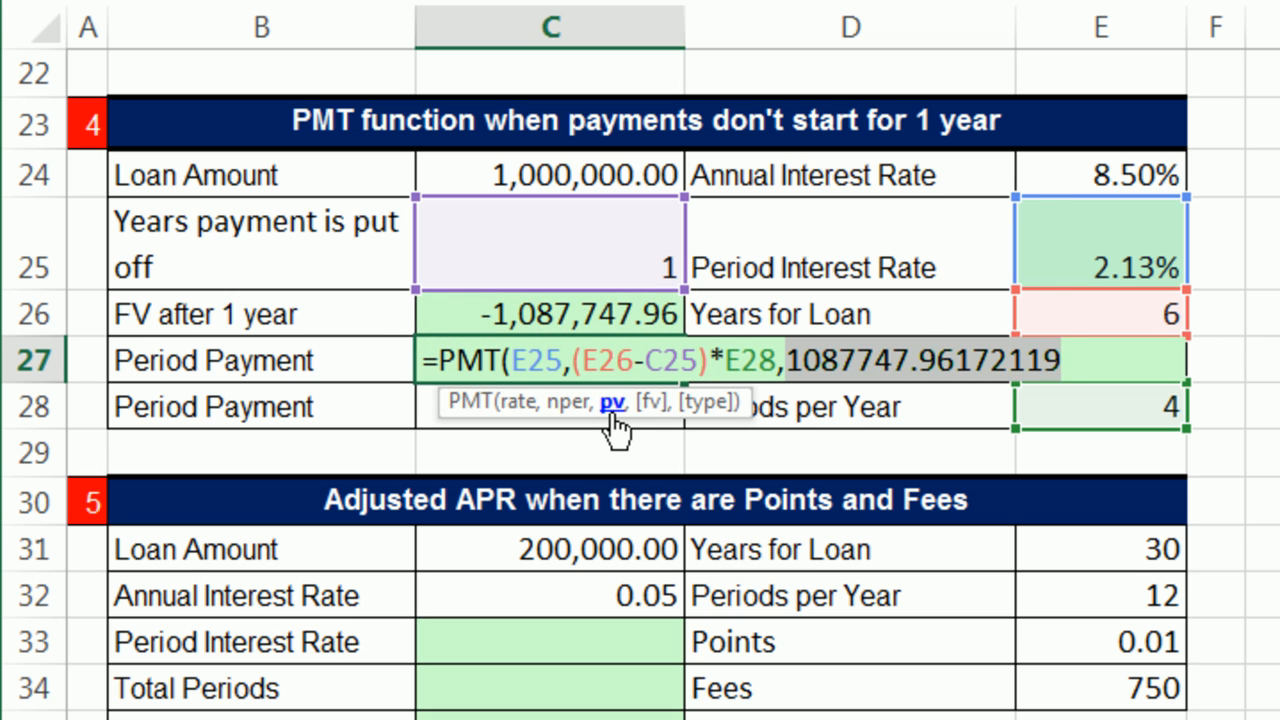
key(ctrl+z)
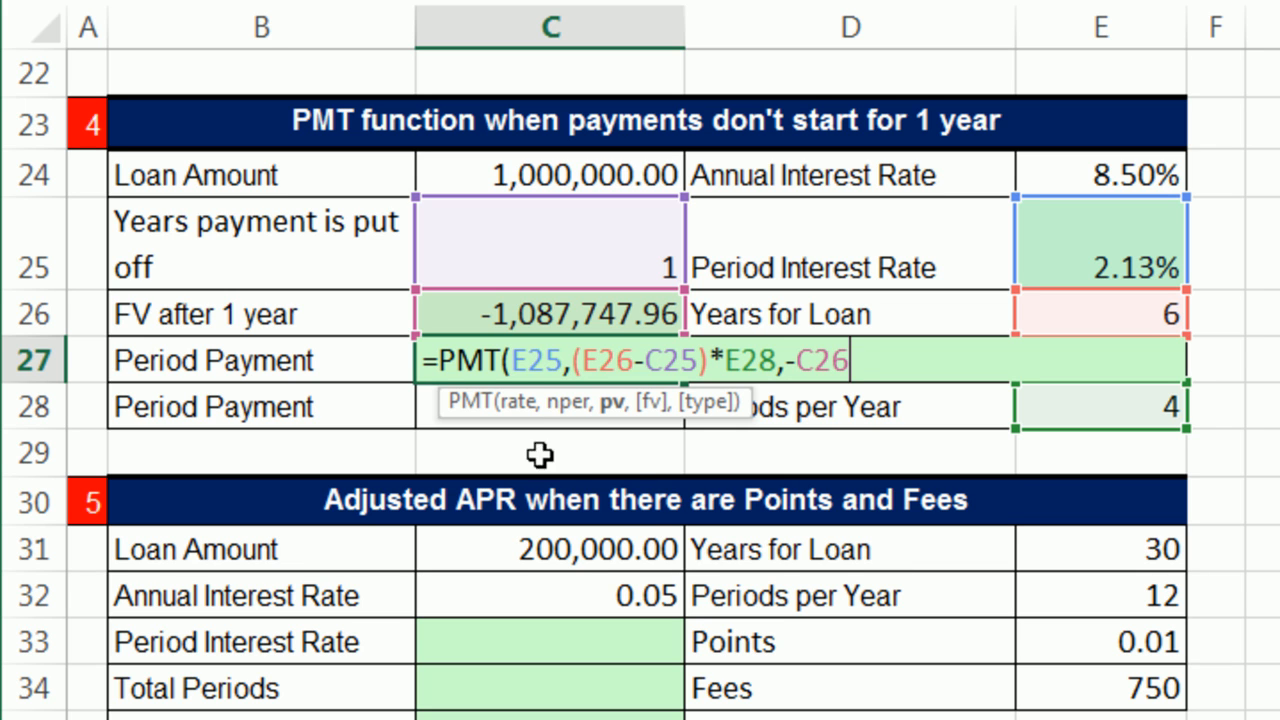
Step: Leave out the optional fv and type arguments and complete C27 as =PMT(E25,(E26-C25)*E28,-C26)
text(,)
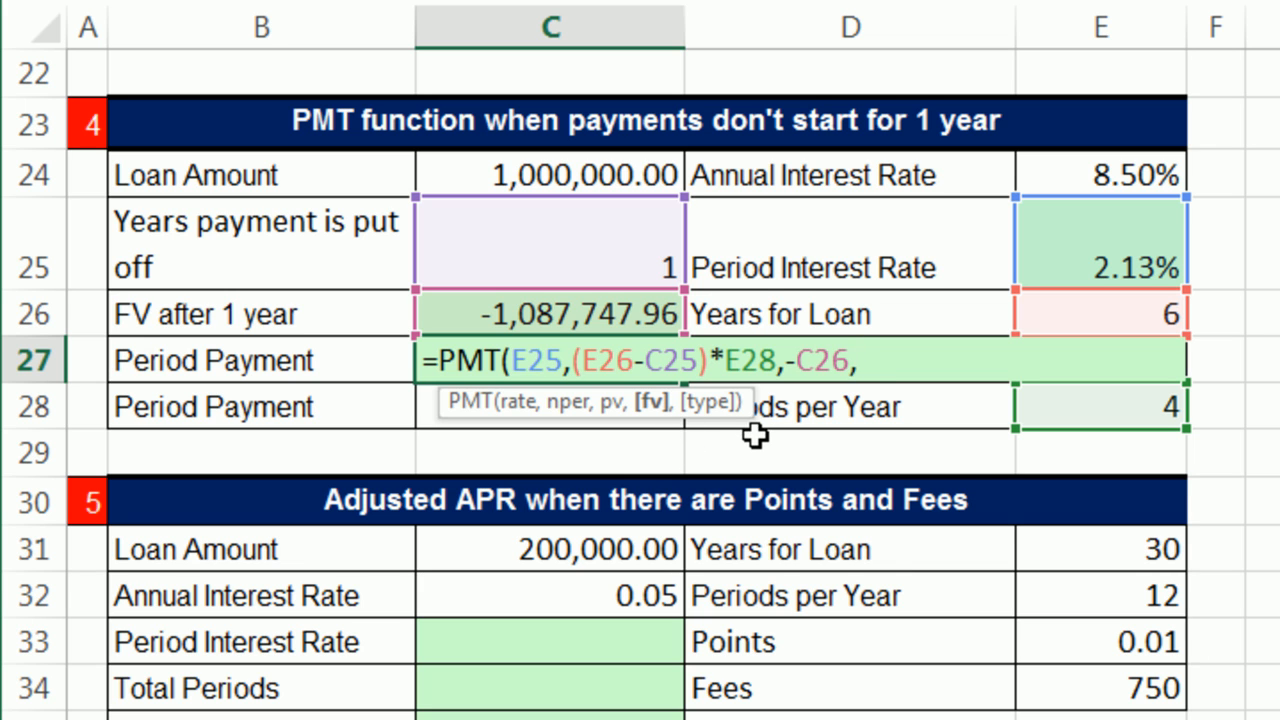
text(,)
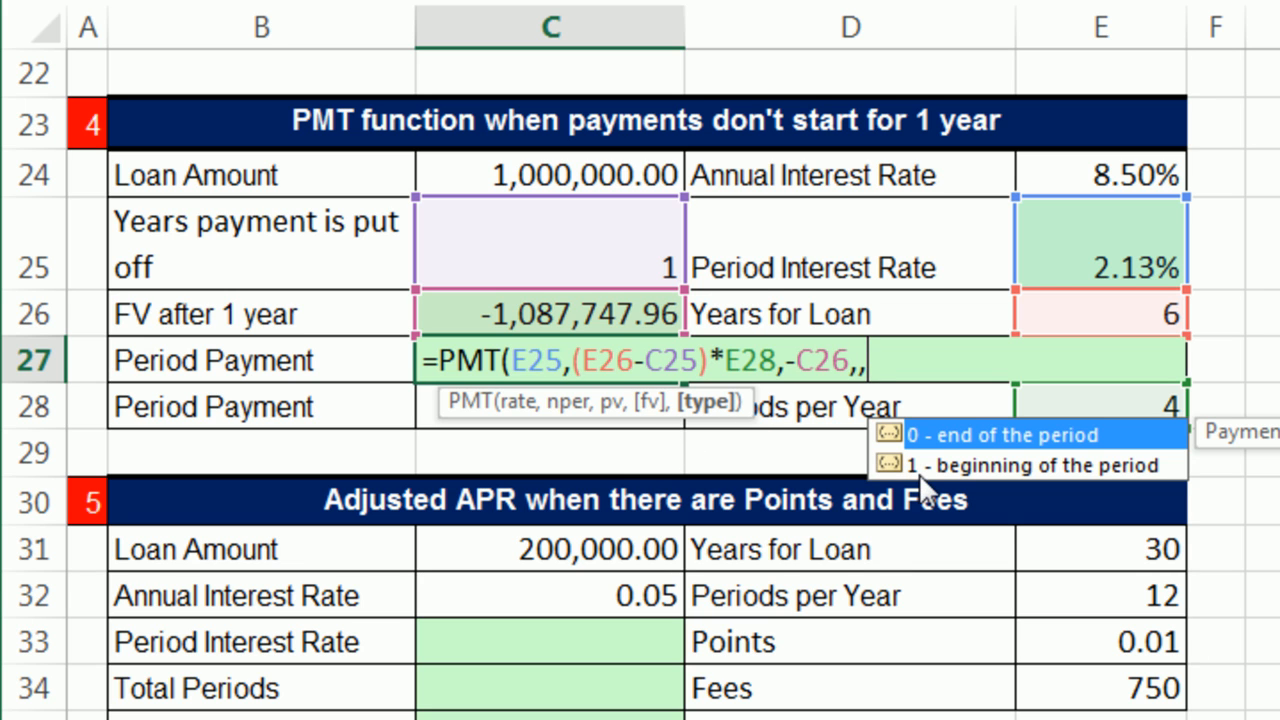
key(BackSpace)
key(BackSpace)
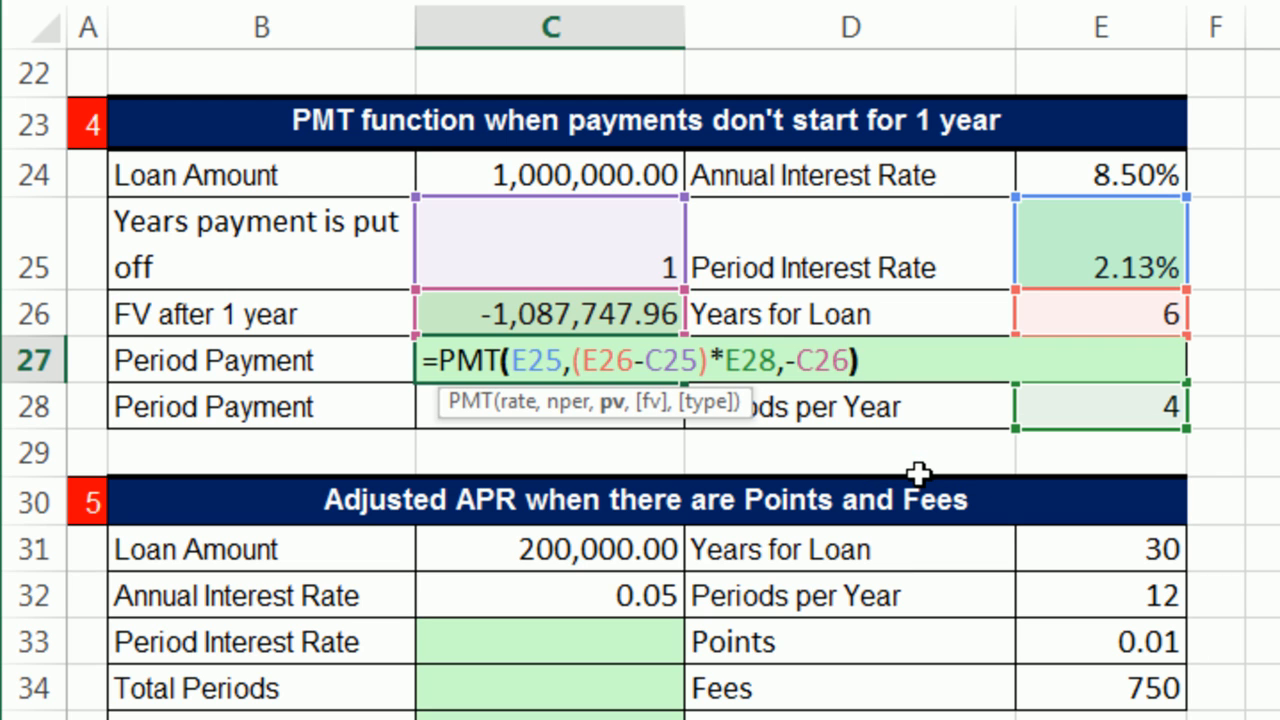
text())
key(Return)
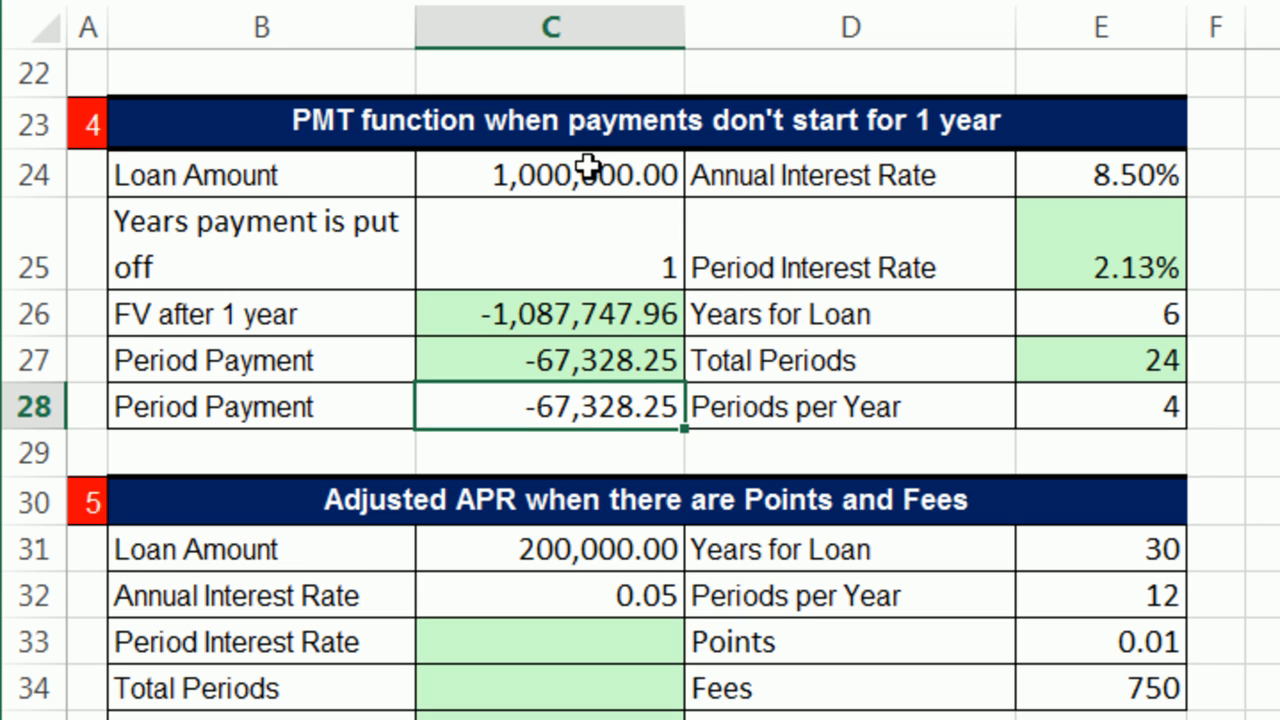
Step: Examine the Adjusted APR section, including its loan amount, points, fees and the cells still needing formulas
key(Up)
key(Up)
key(Up)
key(Up)
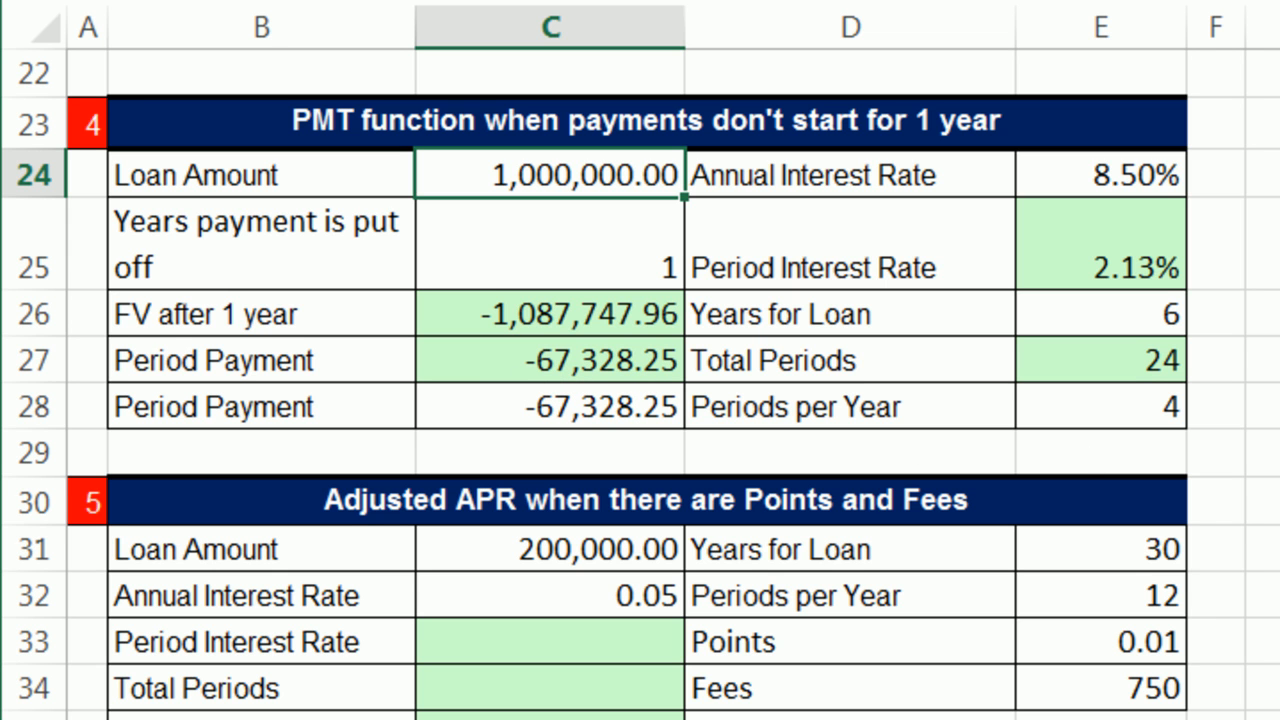
scroll(640, 382, down, 2)
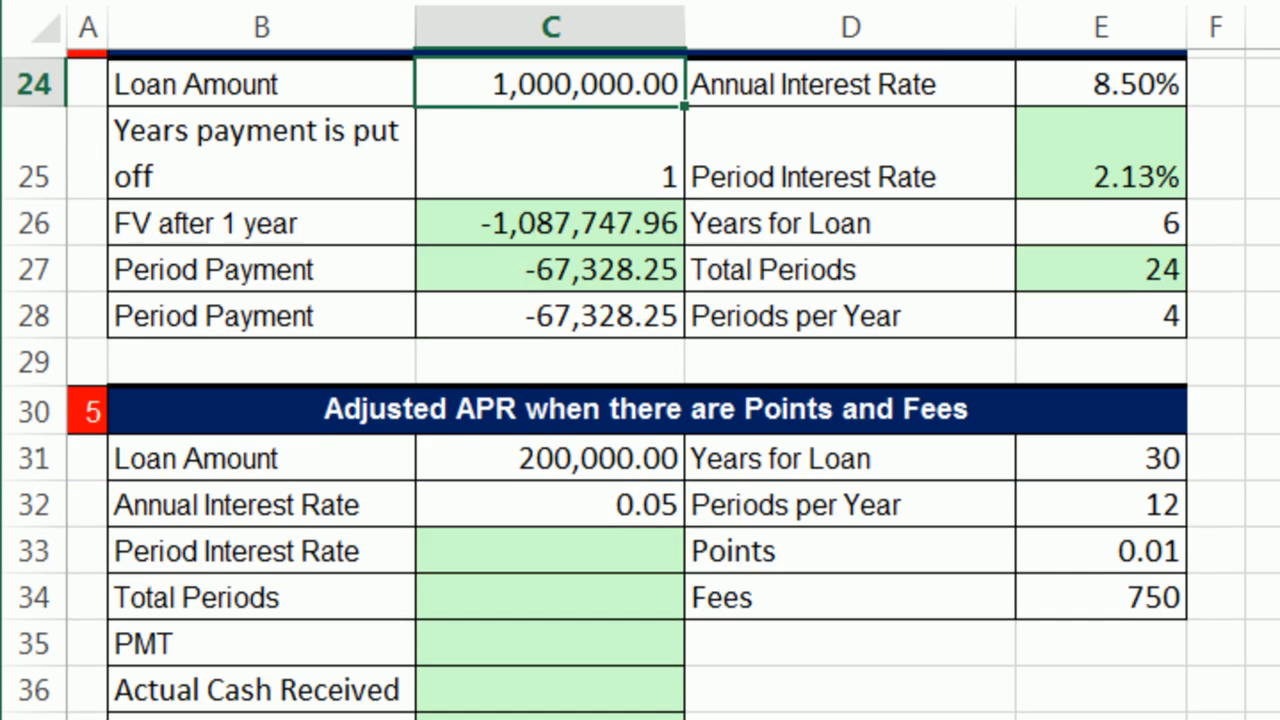
scroll(845, 419, down, 1)
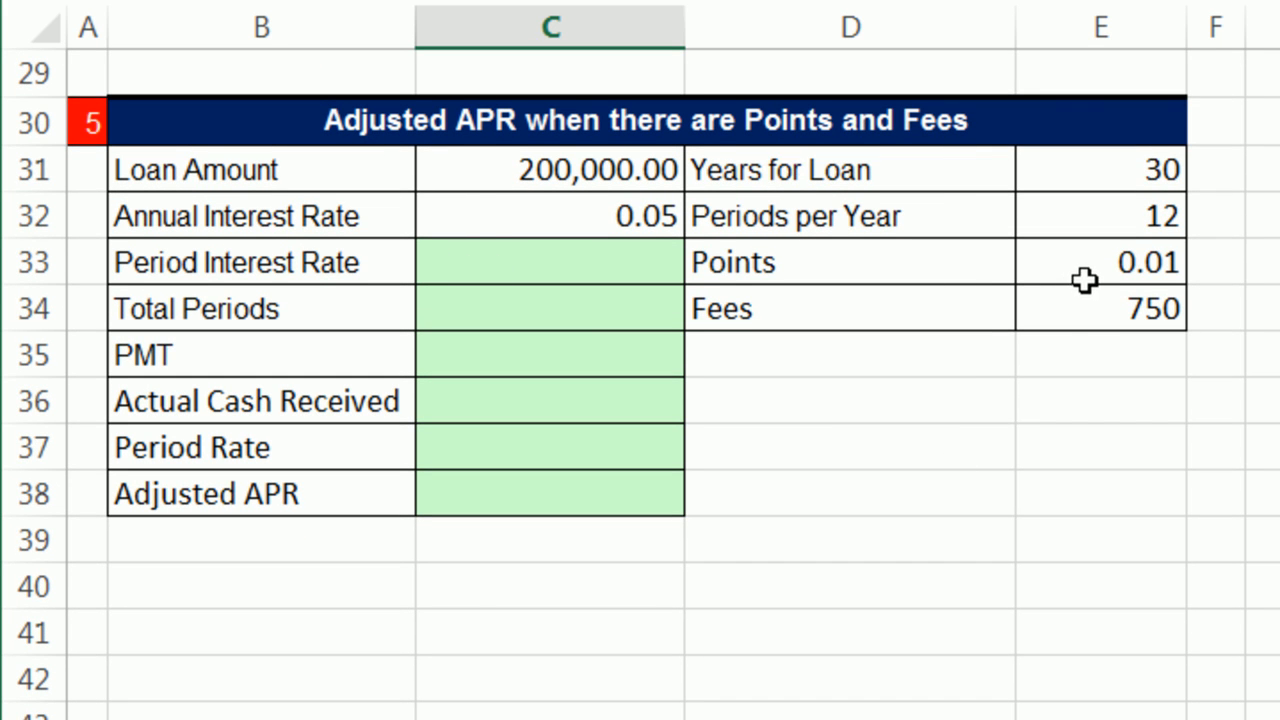
click(600, 172)
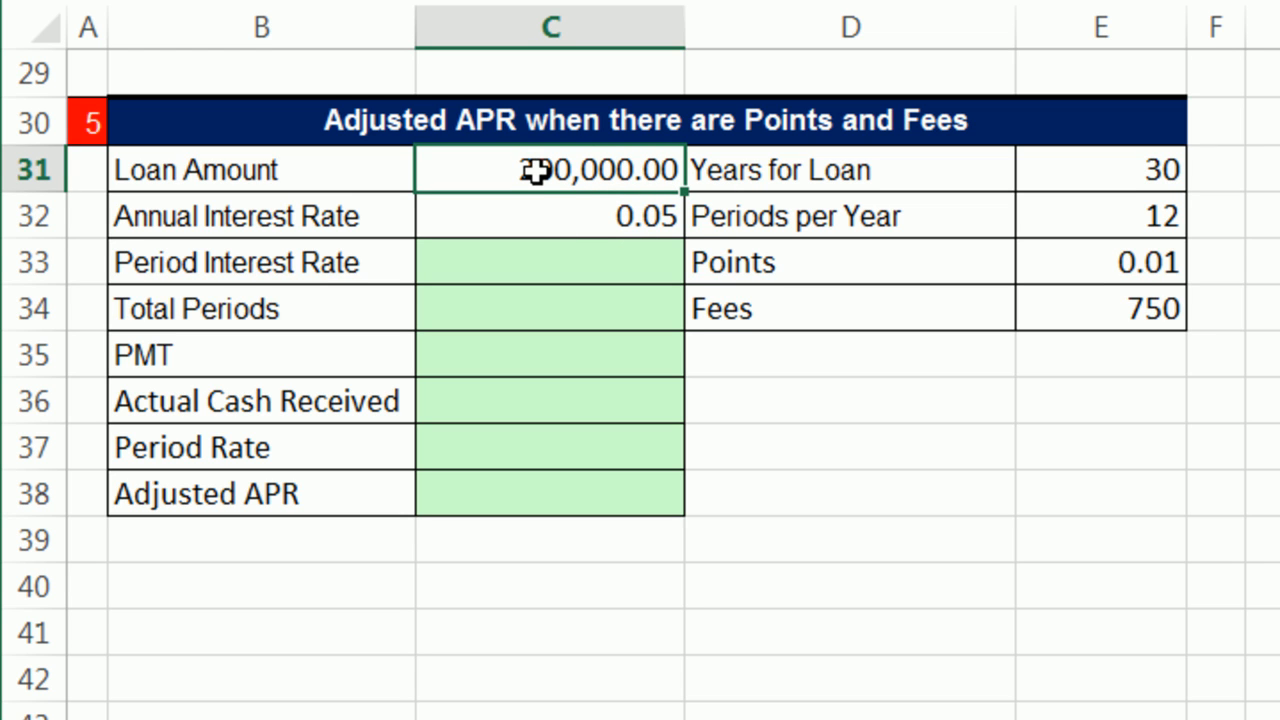
click(866, 266)
click(875, 314)
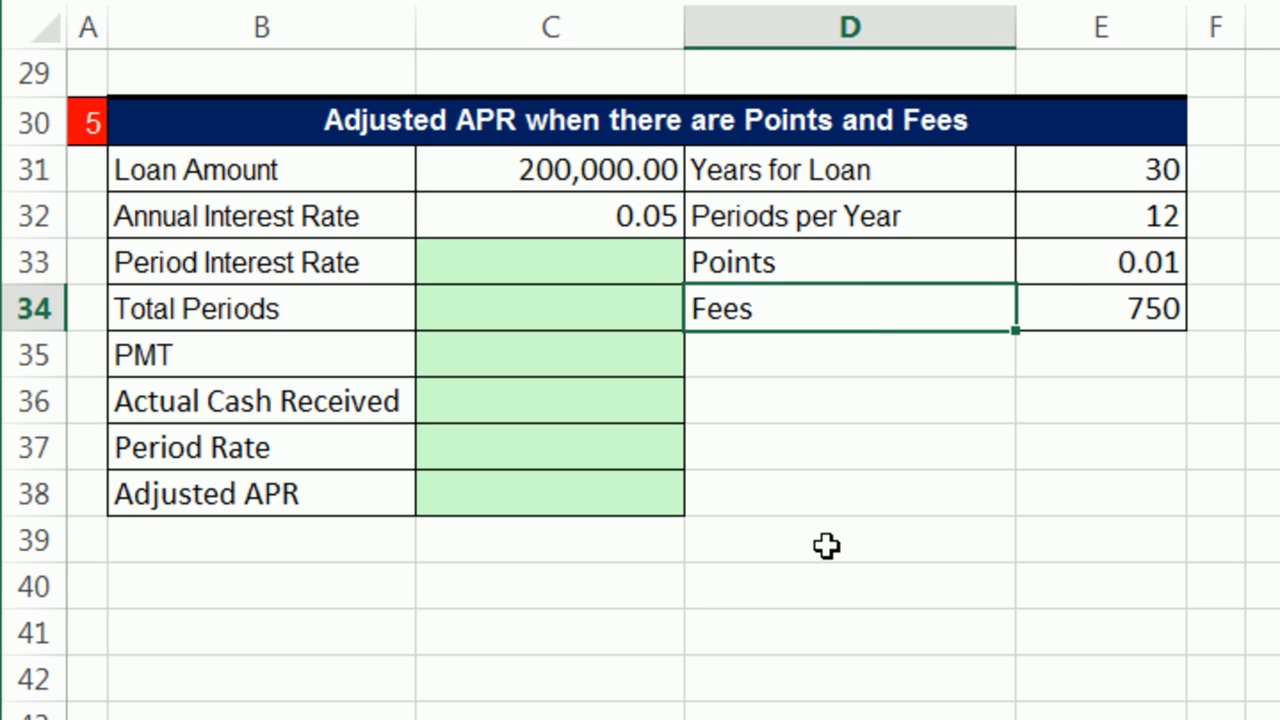
click(1063, 263)
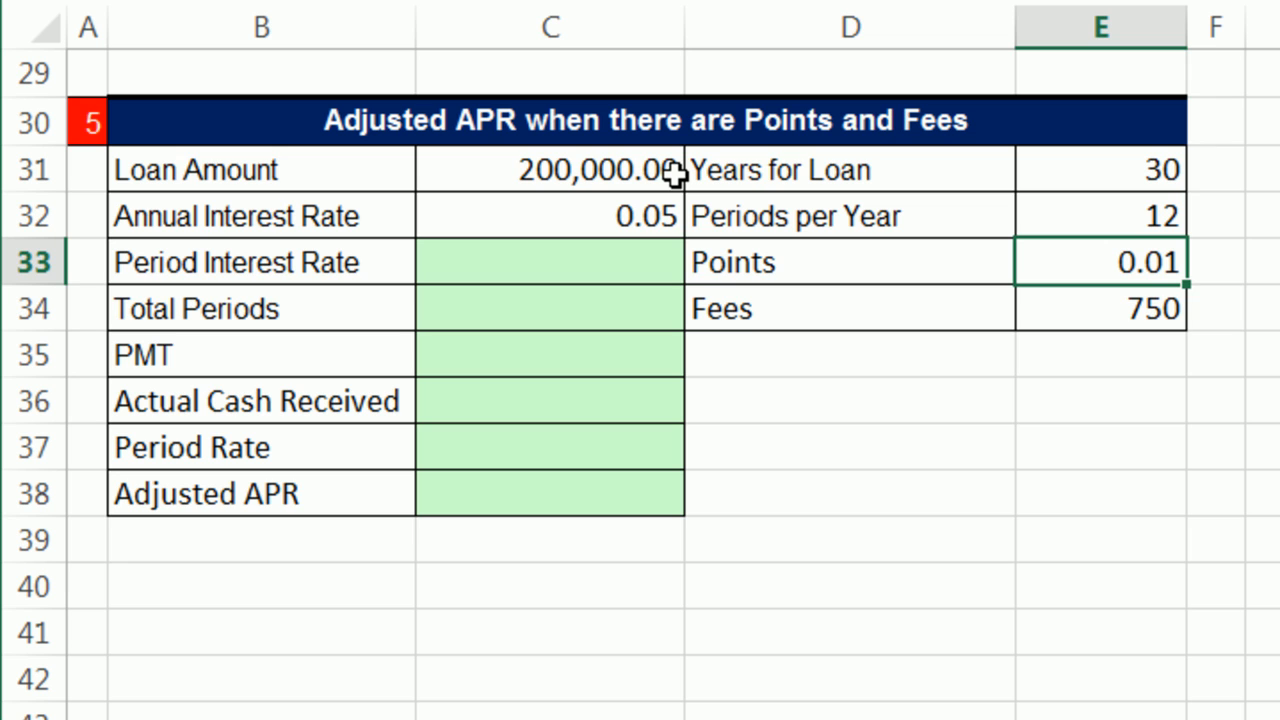
click(1058, 312)
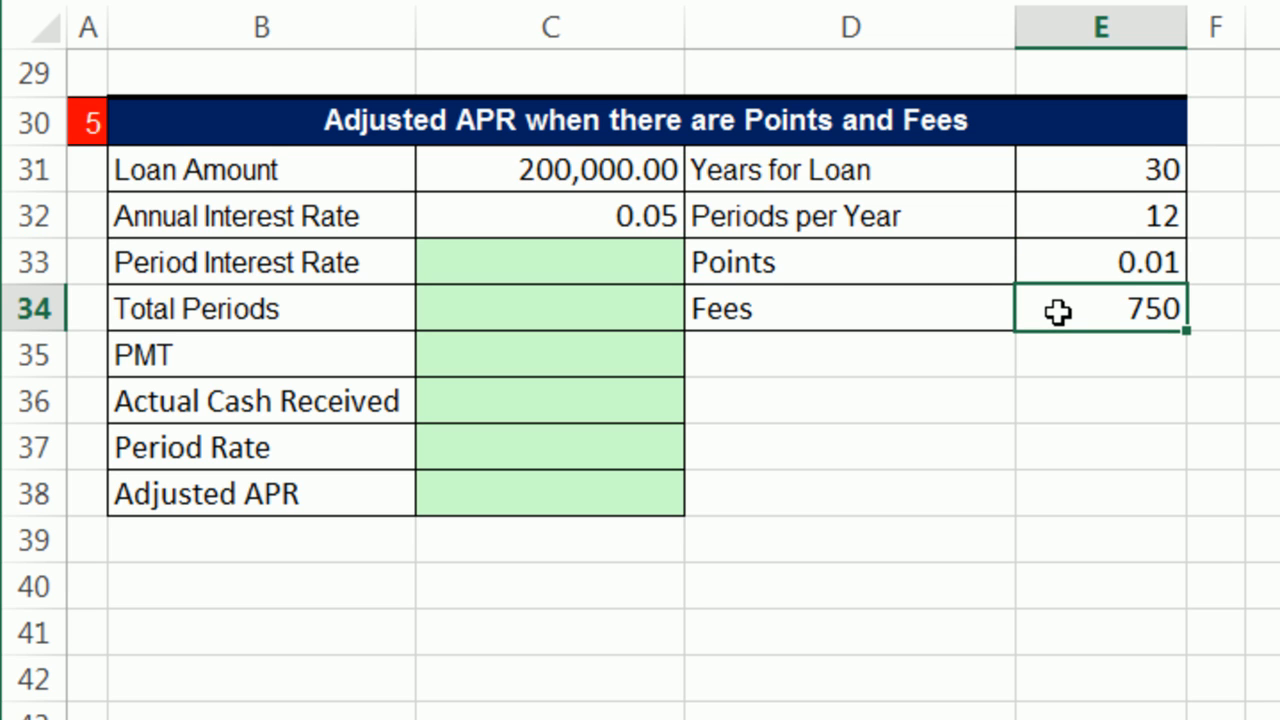
drag(929, 259, 1056, 300)
click(1082, 322)
click(535, 260)
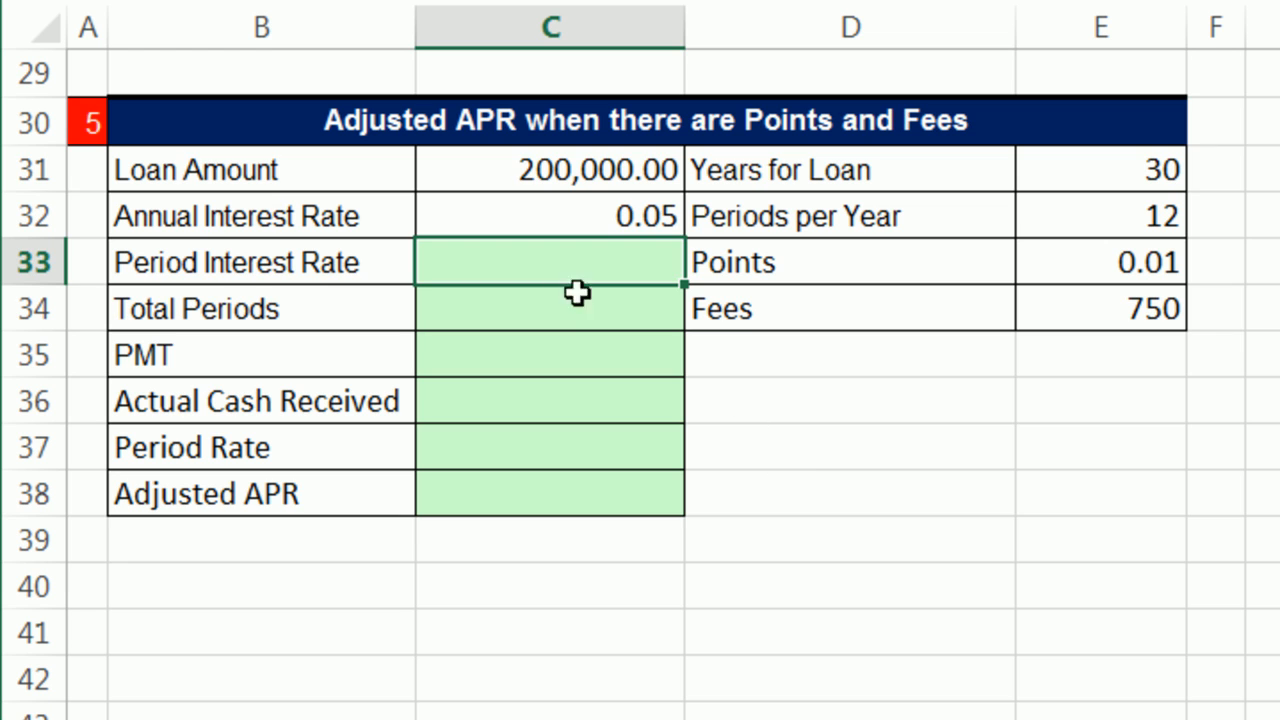
click(493, 172)
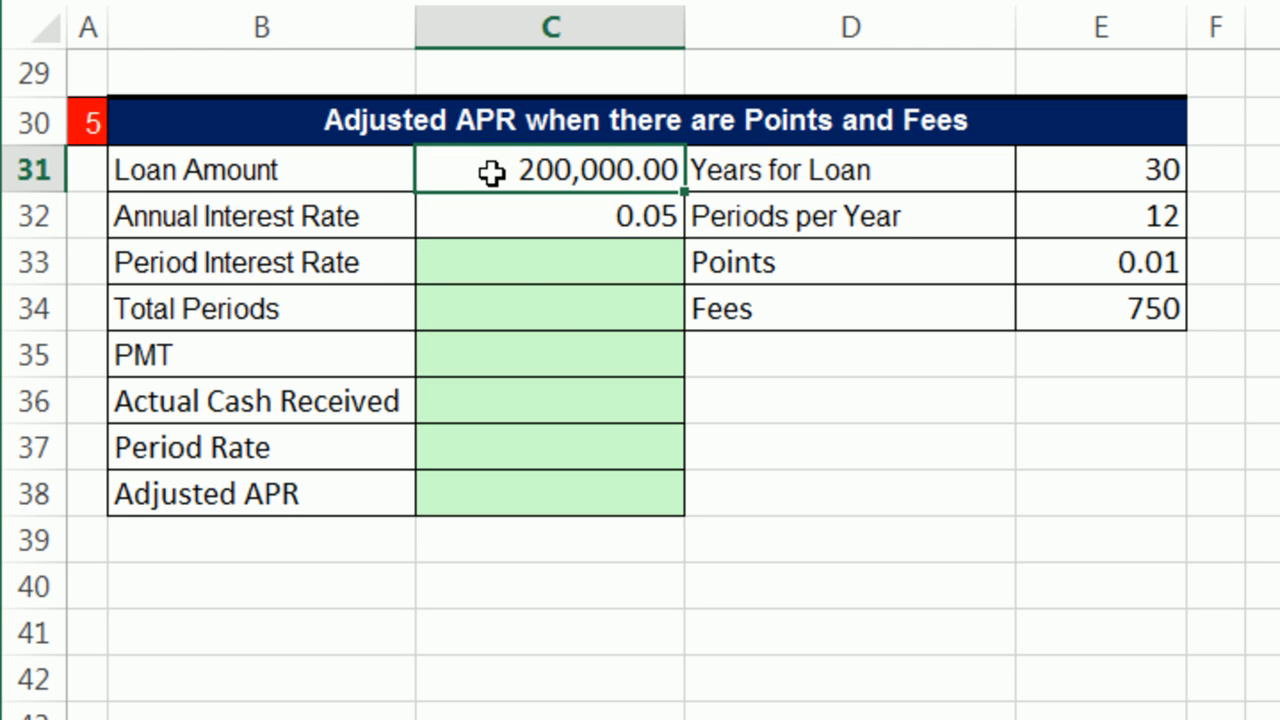
click(522, 269)
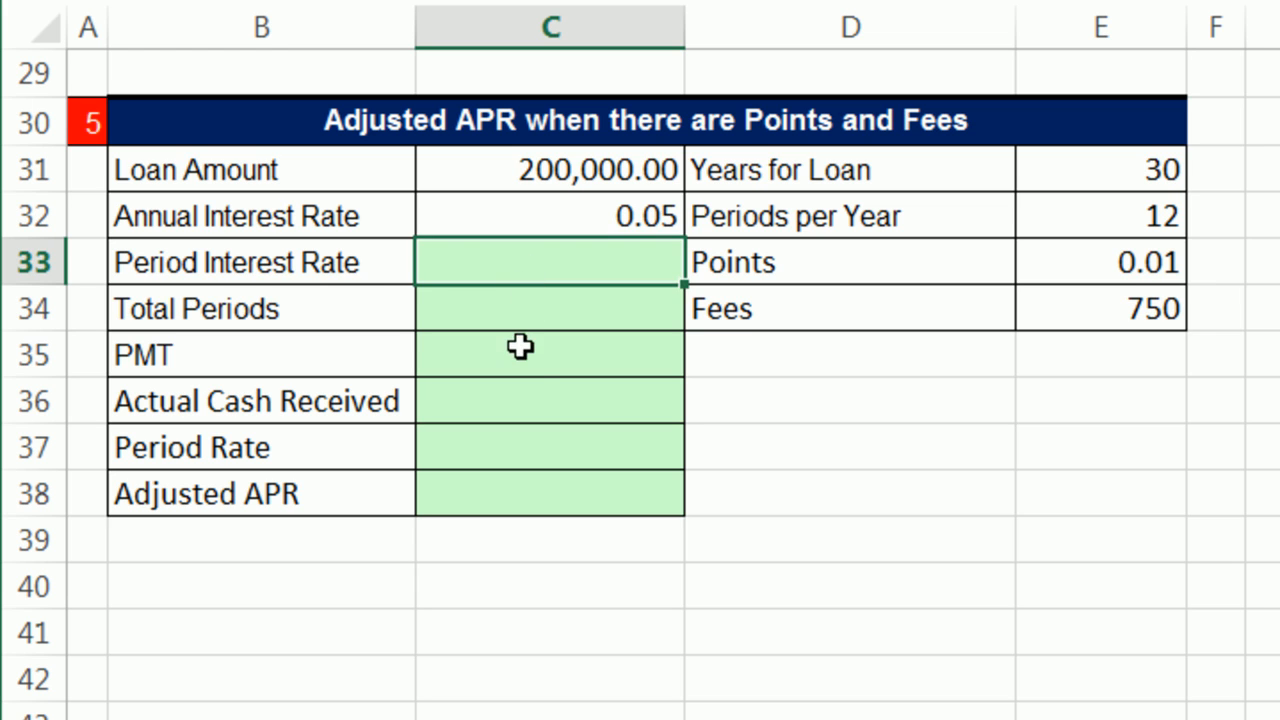
click(611, 370)
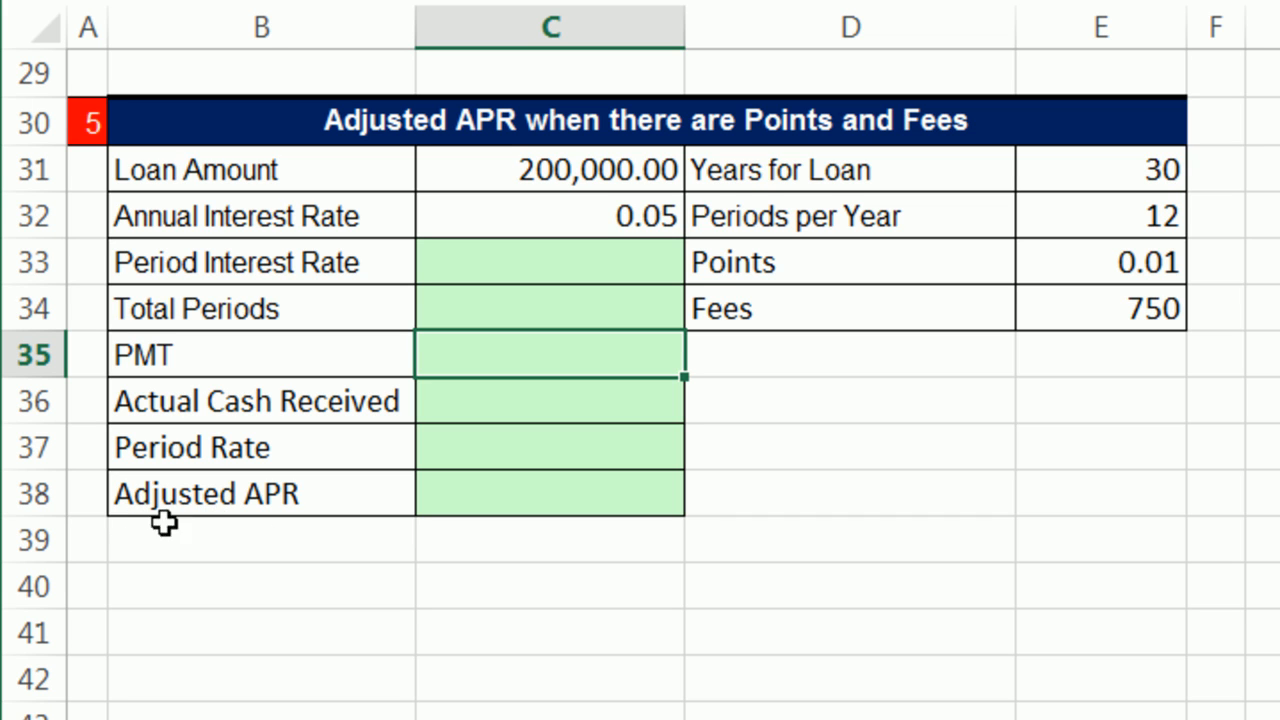
Step: Calculate the Period Interest Rate in C33 by dividing the annual rate by periods per year, =C32/E32
click(535, 277)
text(=)
click(570, 230)
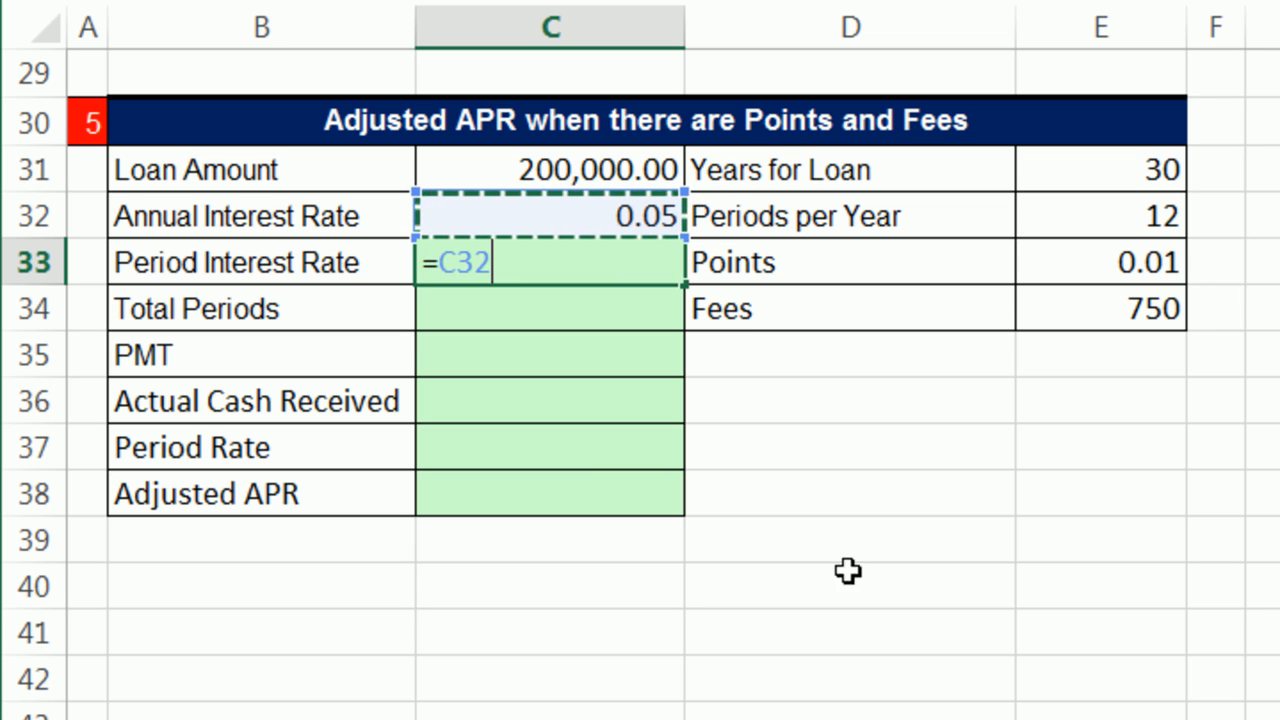
text(/)
click(1096, 207)
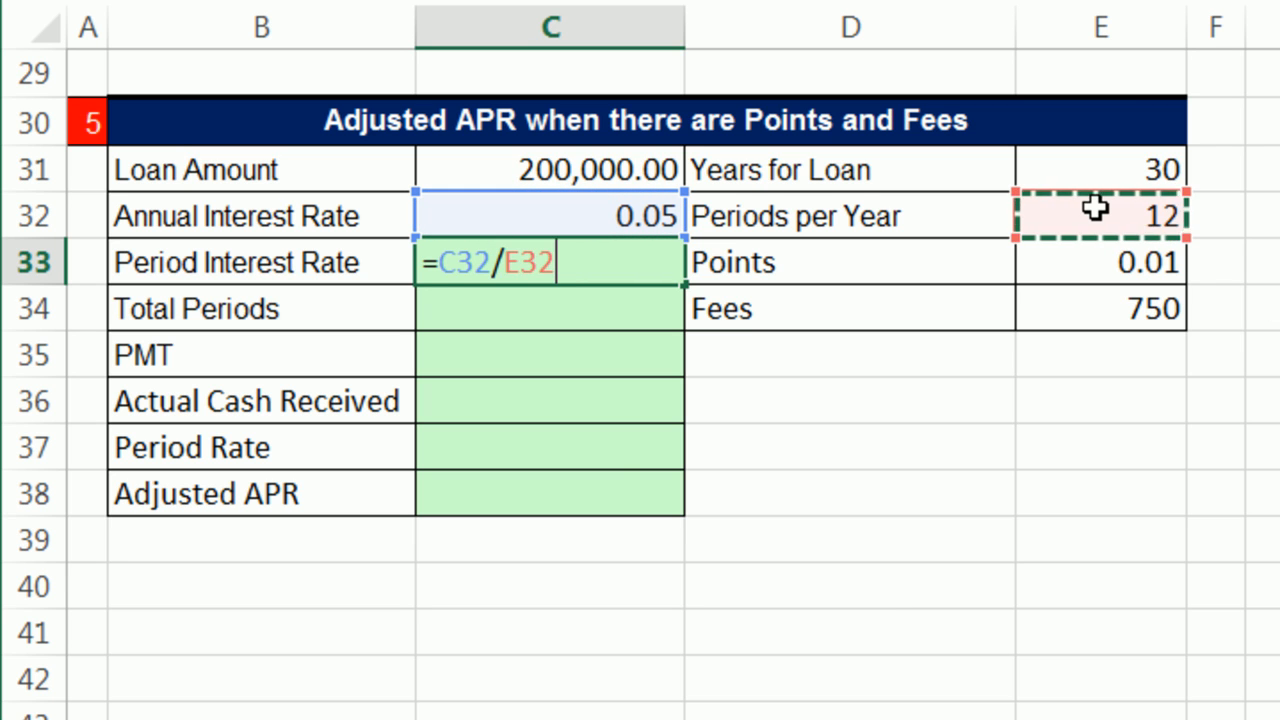
key(Return)
Step: Calculate Total Periods in C34 by multiplying the loan years by periods per year, =E31*E32
text(=)
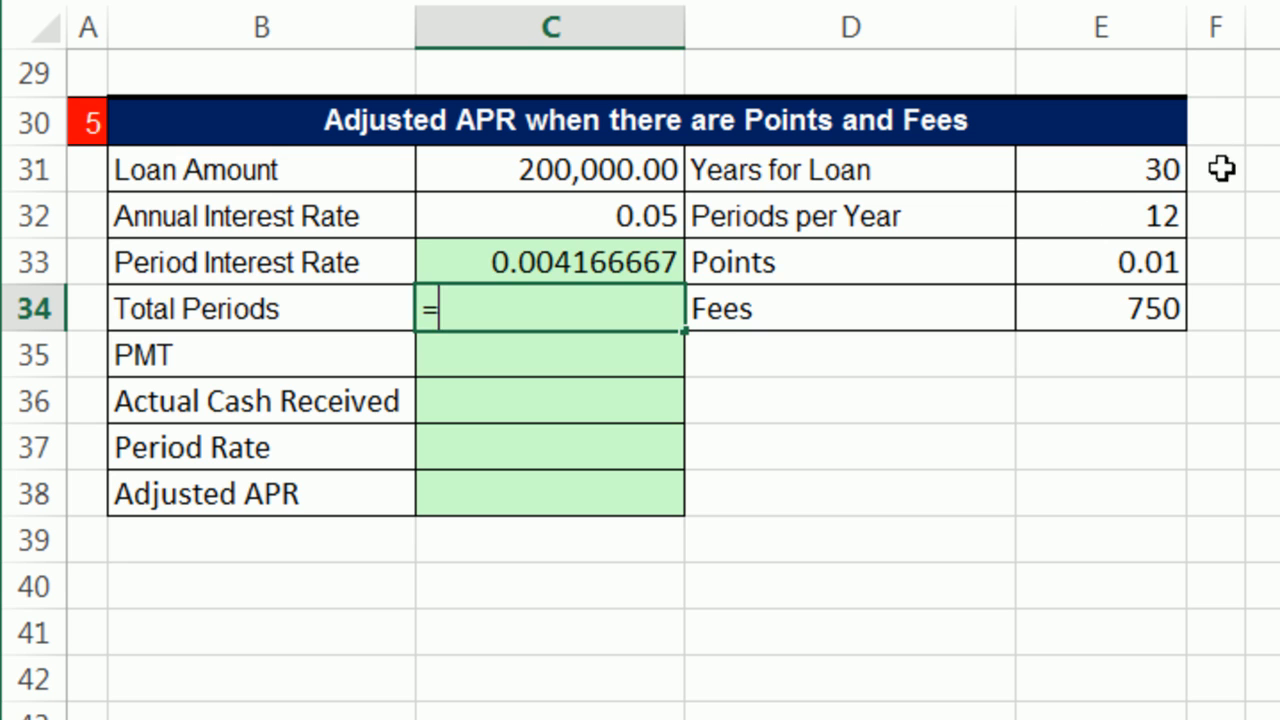
click(1123, 167)
text(*)
click(1078, 218)
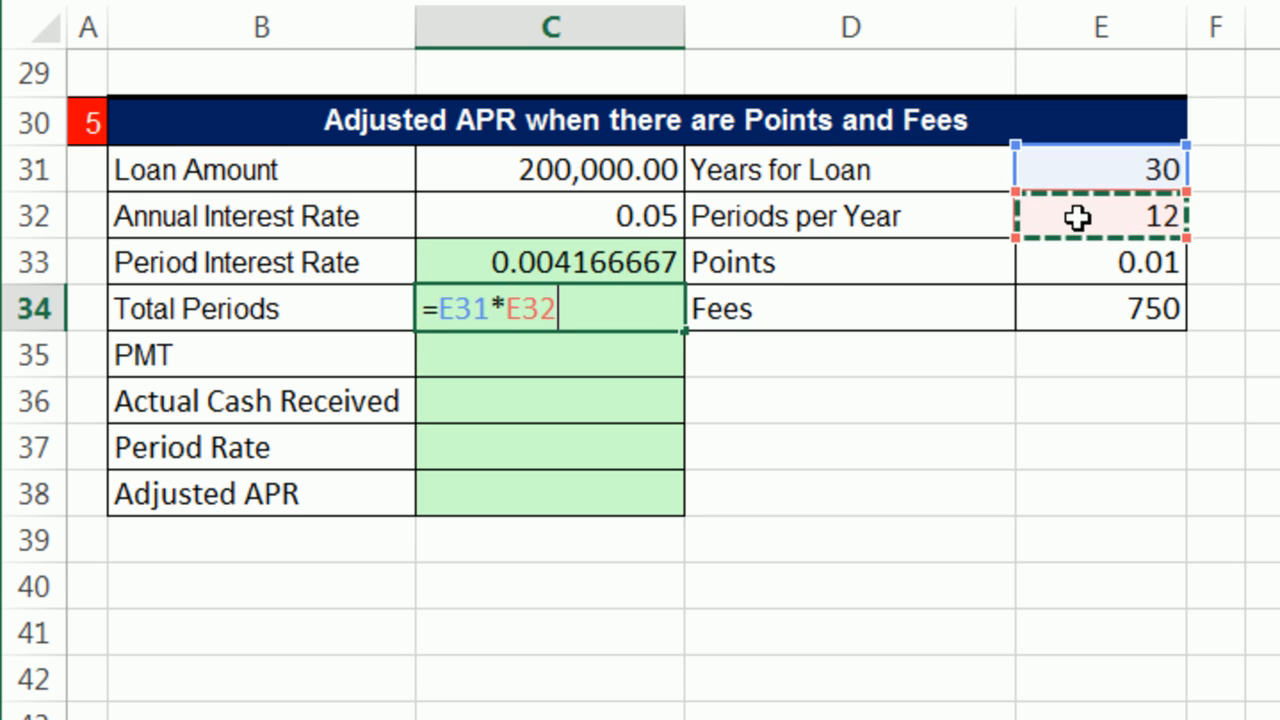
key(Return)
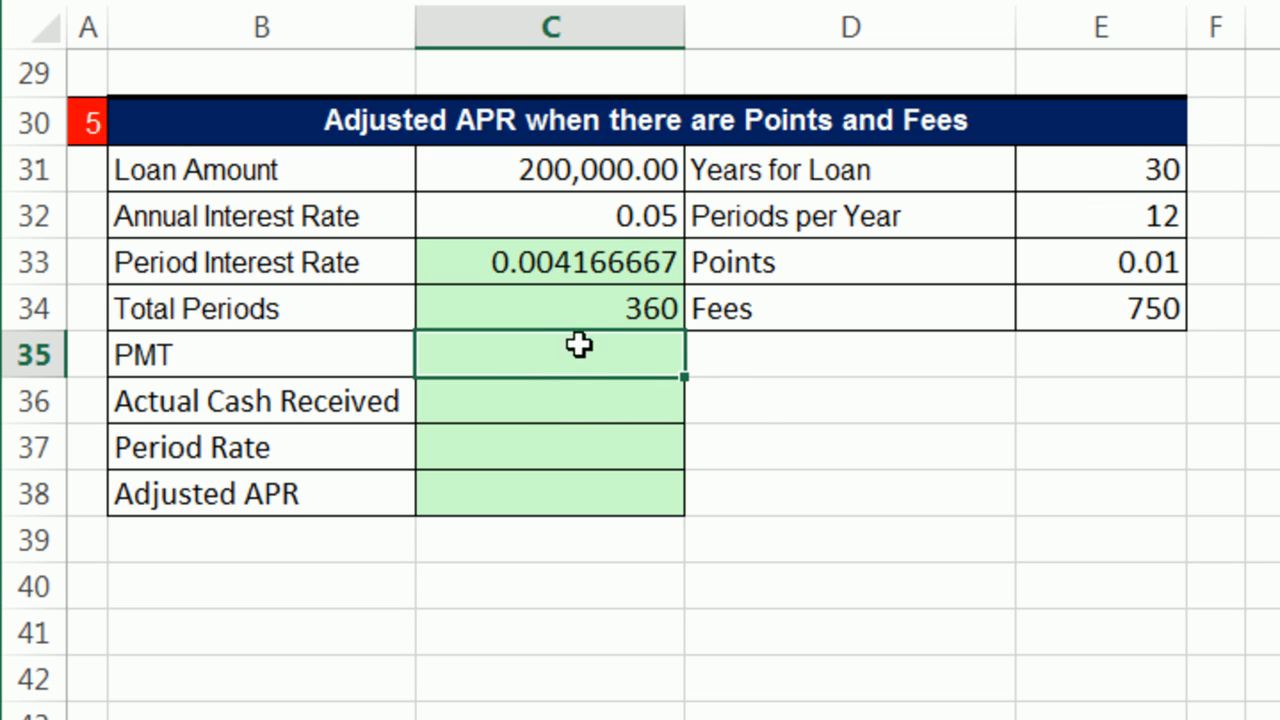
Step: Calculate the loan payment in C35 with =PMT(C33,C34,C31), using the period rate, total periods and loan amount
text(=pm)
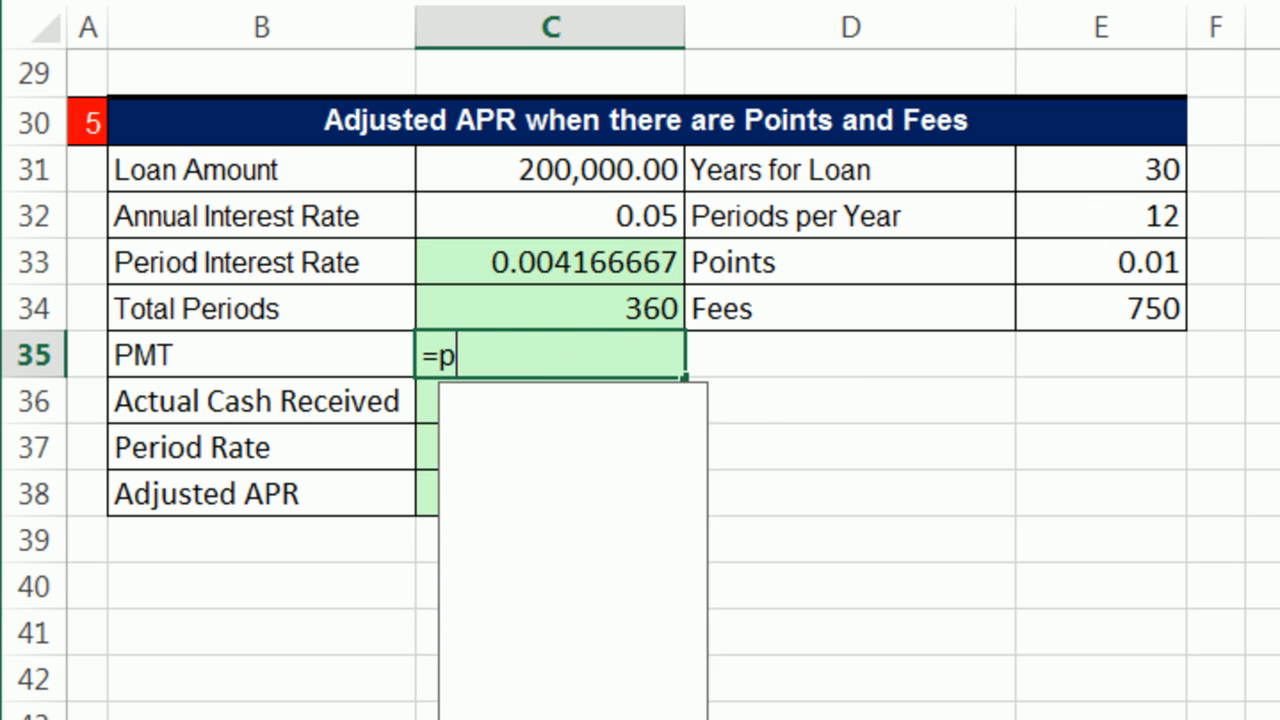
key(Tab)
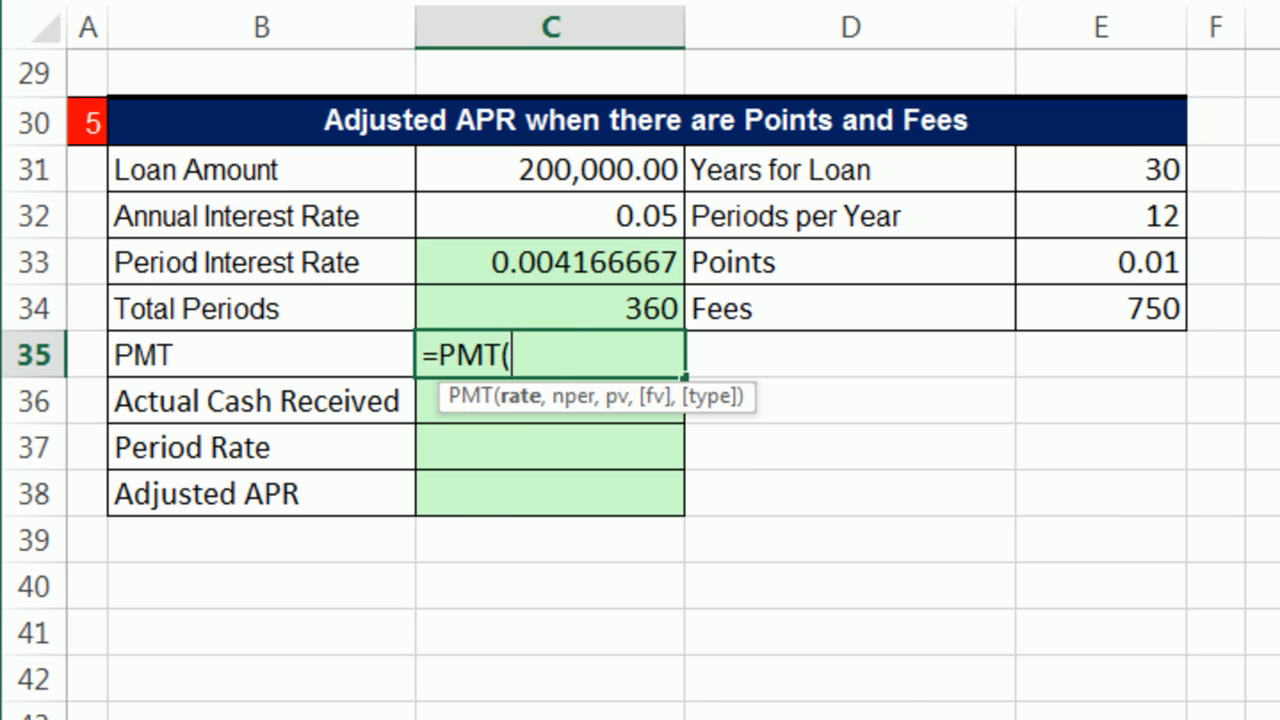
click(535, 276)
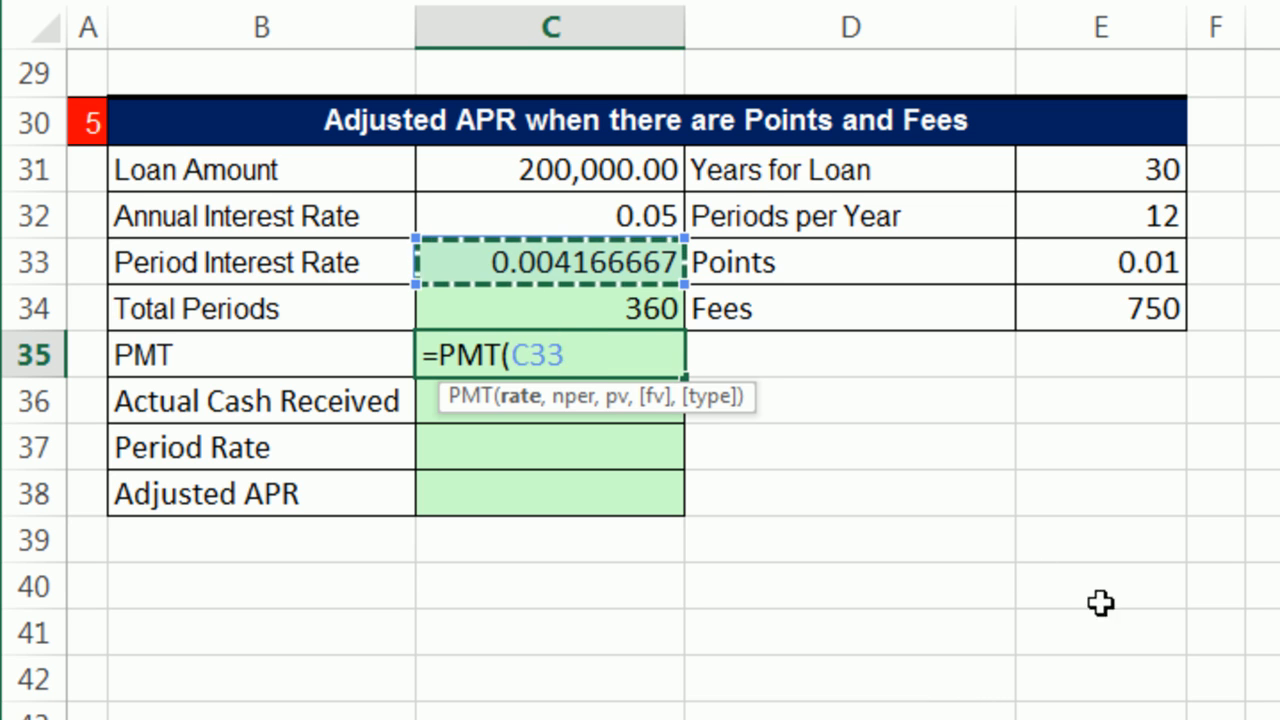
text(,)
click(614, 303)
text(,)
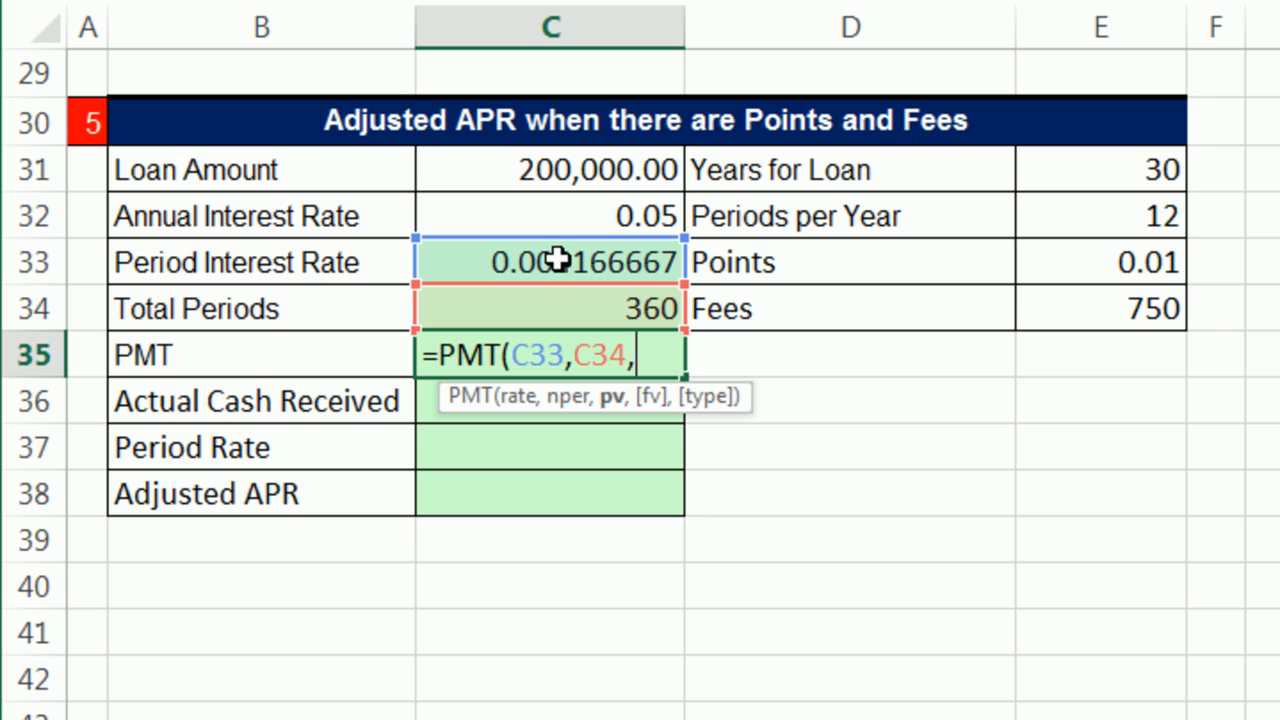
click(518, 170)
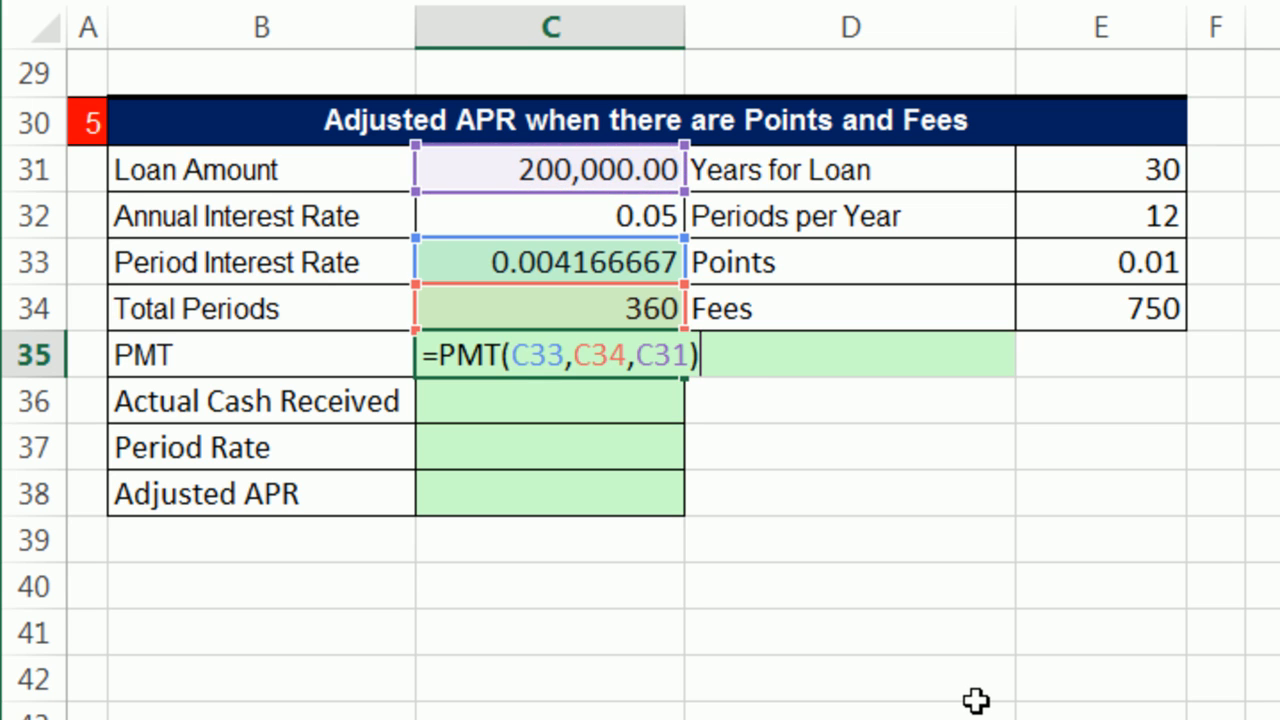
key(Return)
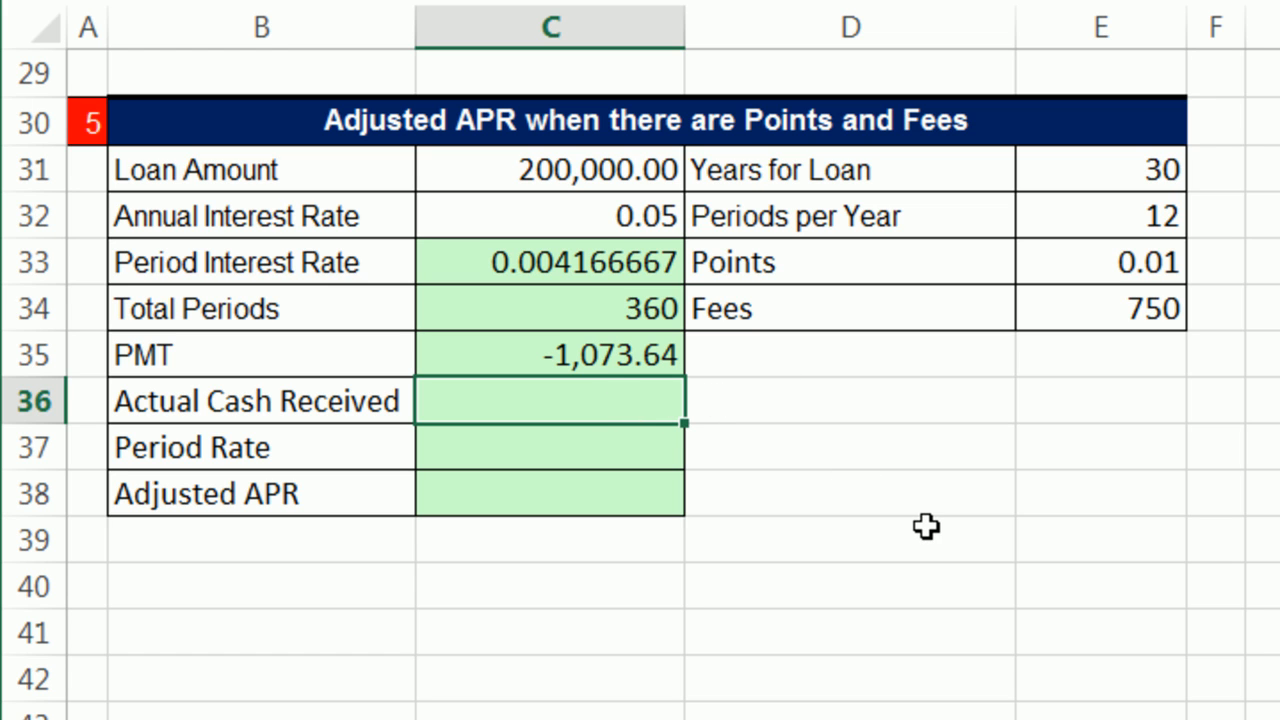
Step: Start the Actual Cash Received formula in C36 by reducing the loan amount by the points, =C31*(1-E33)
text(=)
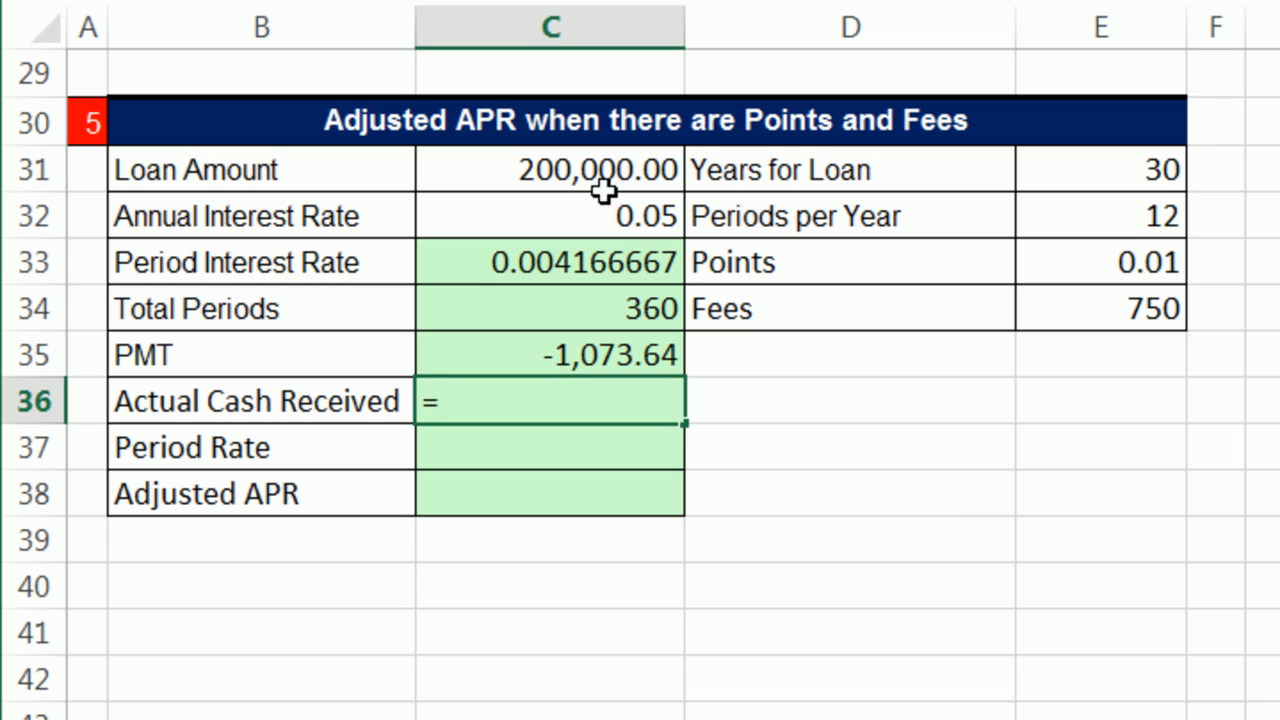
click(572, 175)
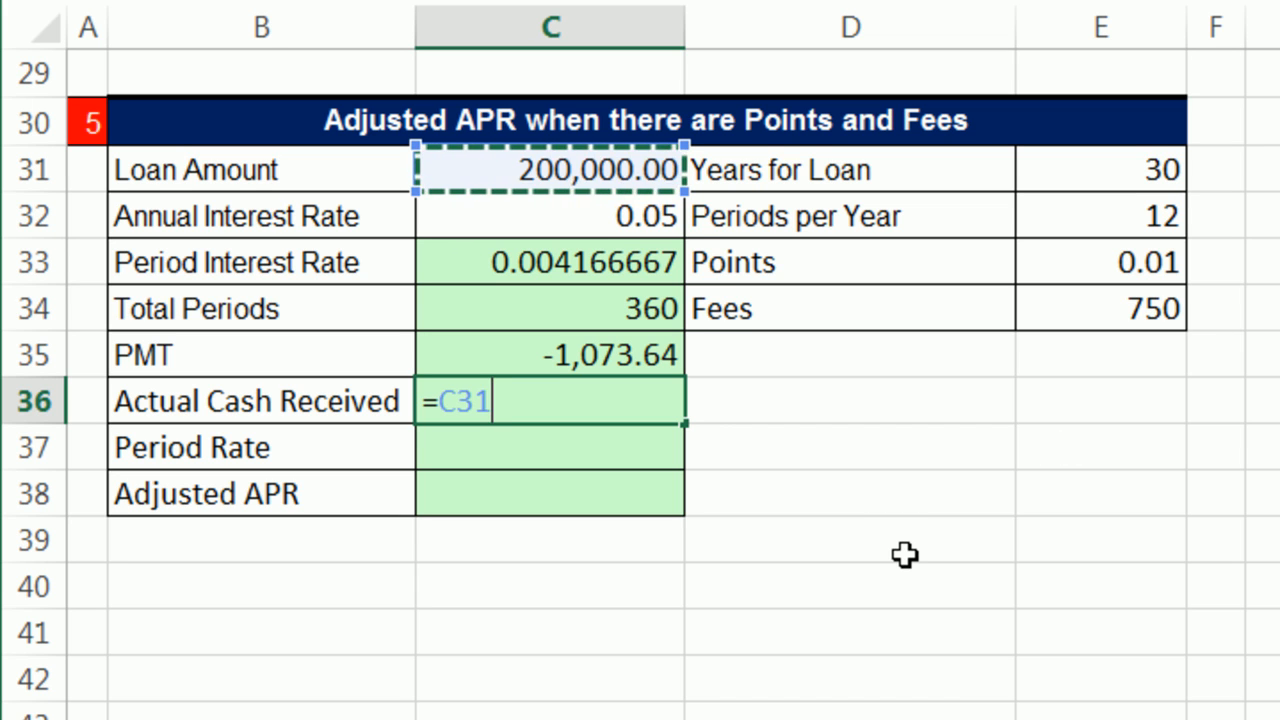
text(*)
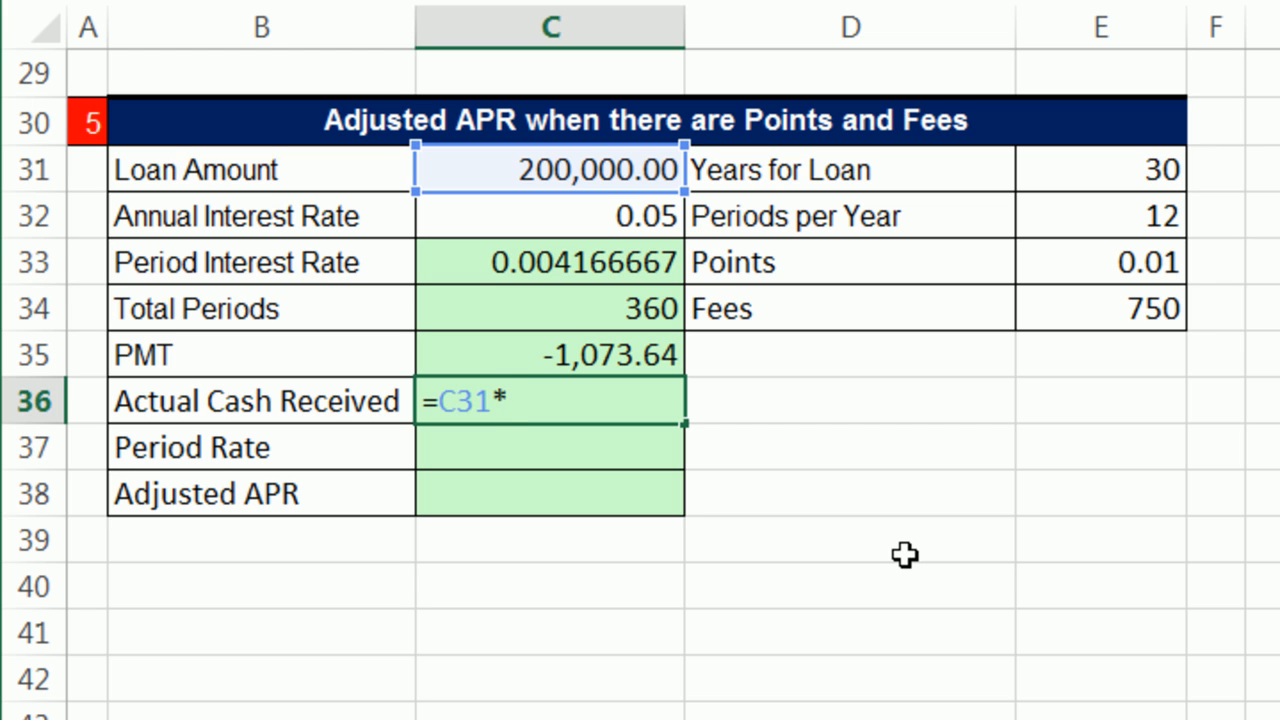
text((1-)
click(1086, 265)
text())
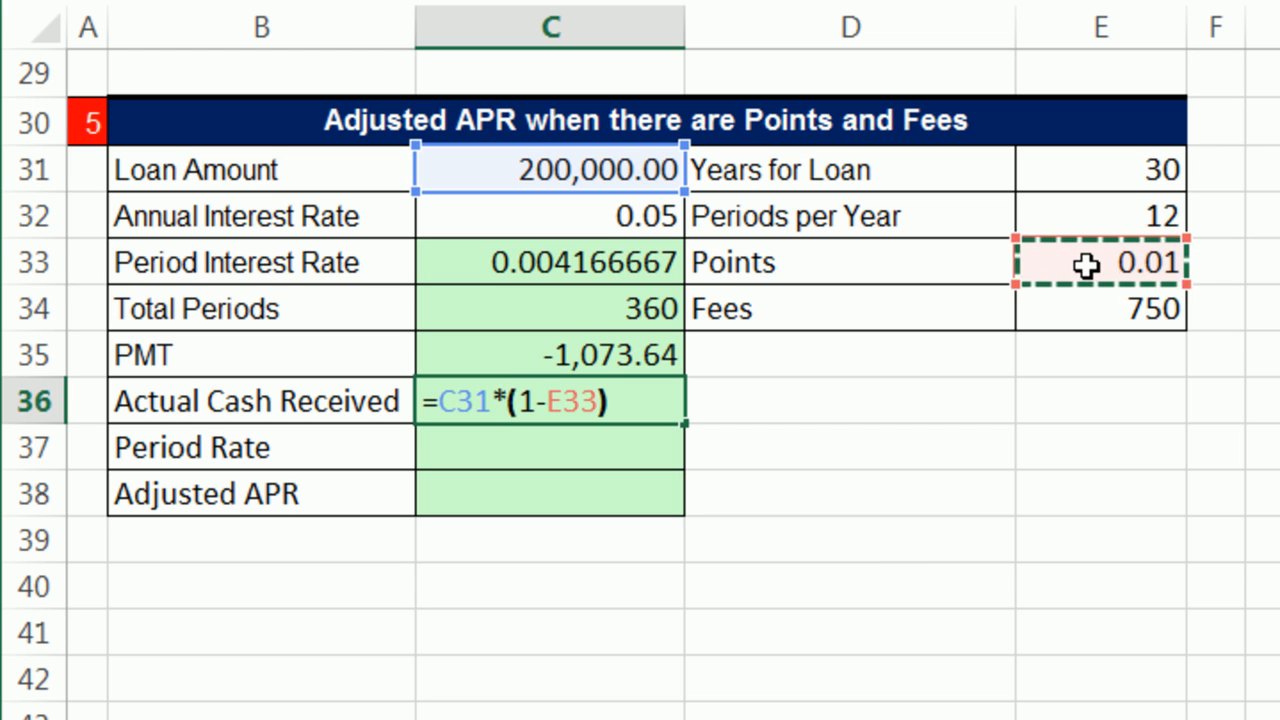
Step: Evaluate (1-E33) and the whole C31*(1-E33) expression inside the C36 formula, restoring the cell references after each check
drag(505, 400, 786, 423)
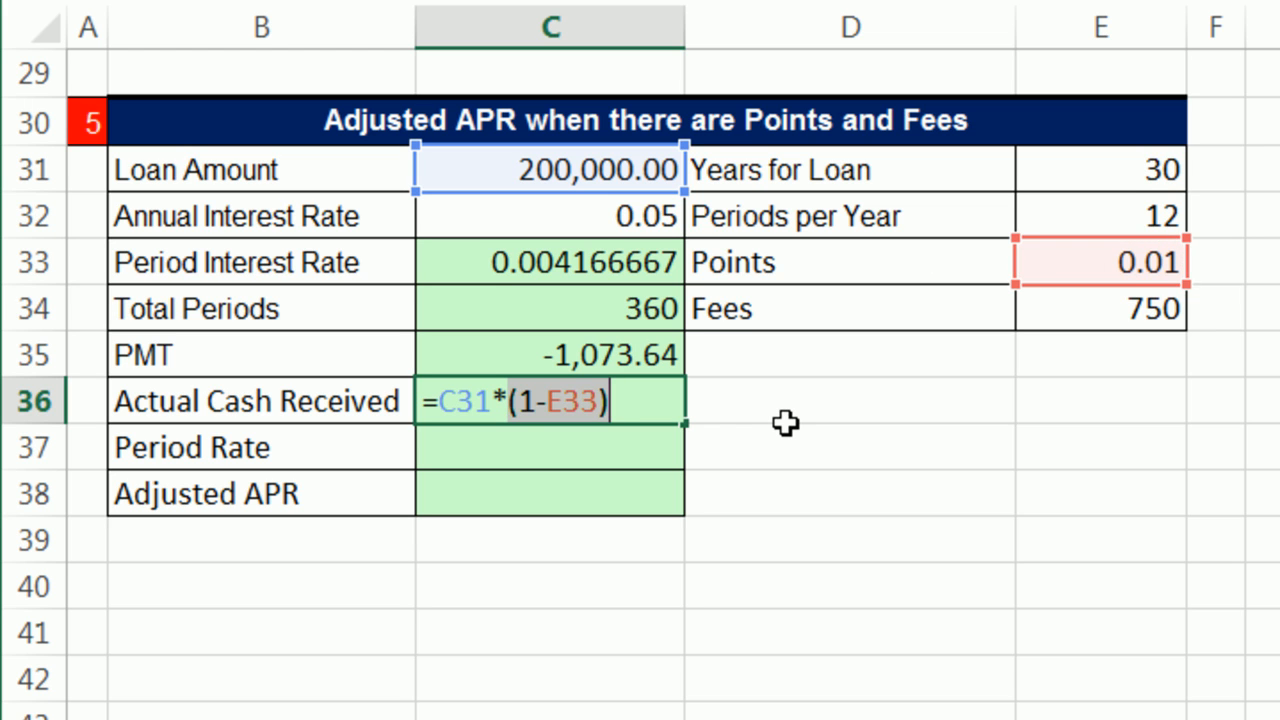
key(F9)
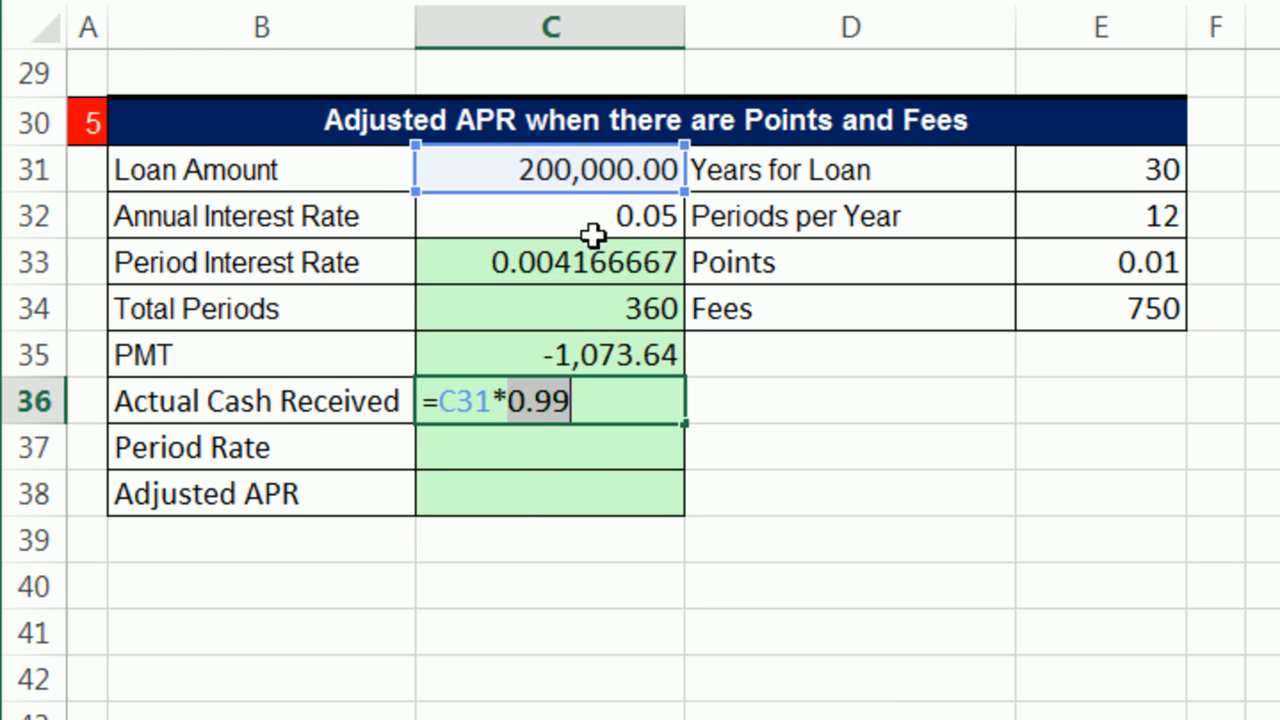
text((1-E33))
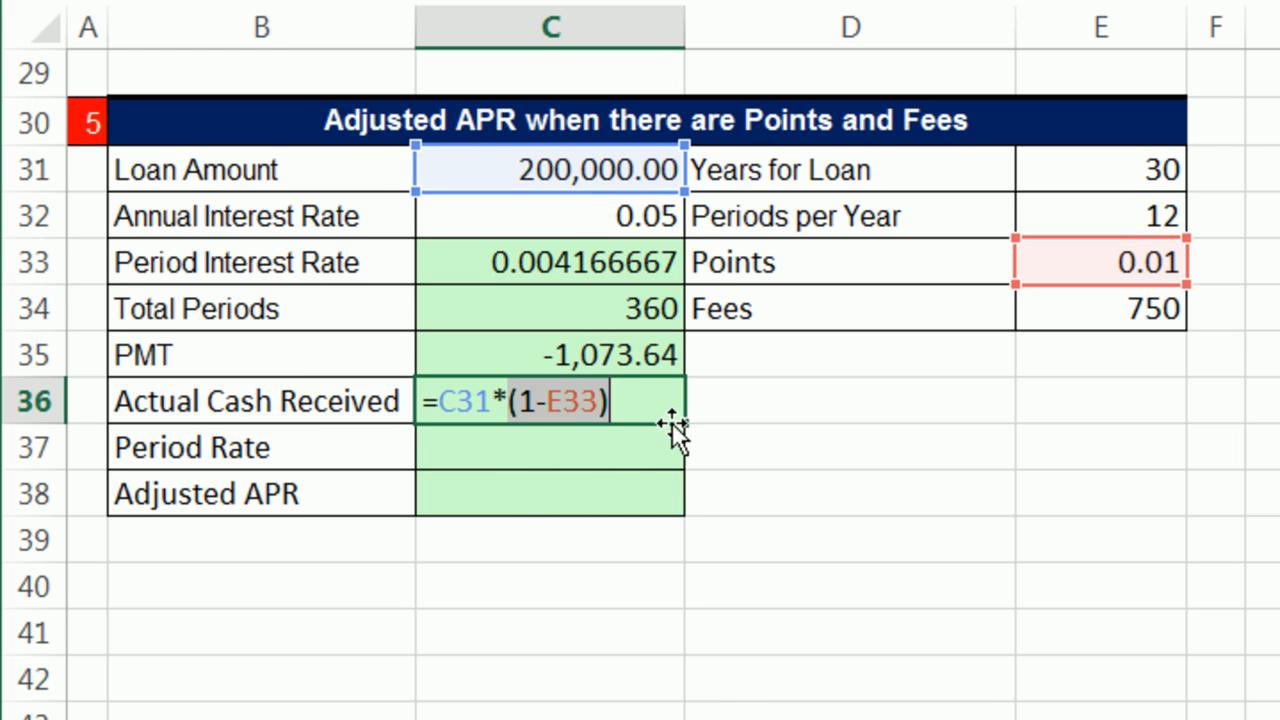
double_click(568, 398)
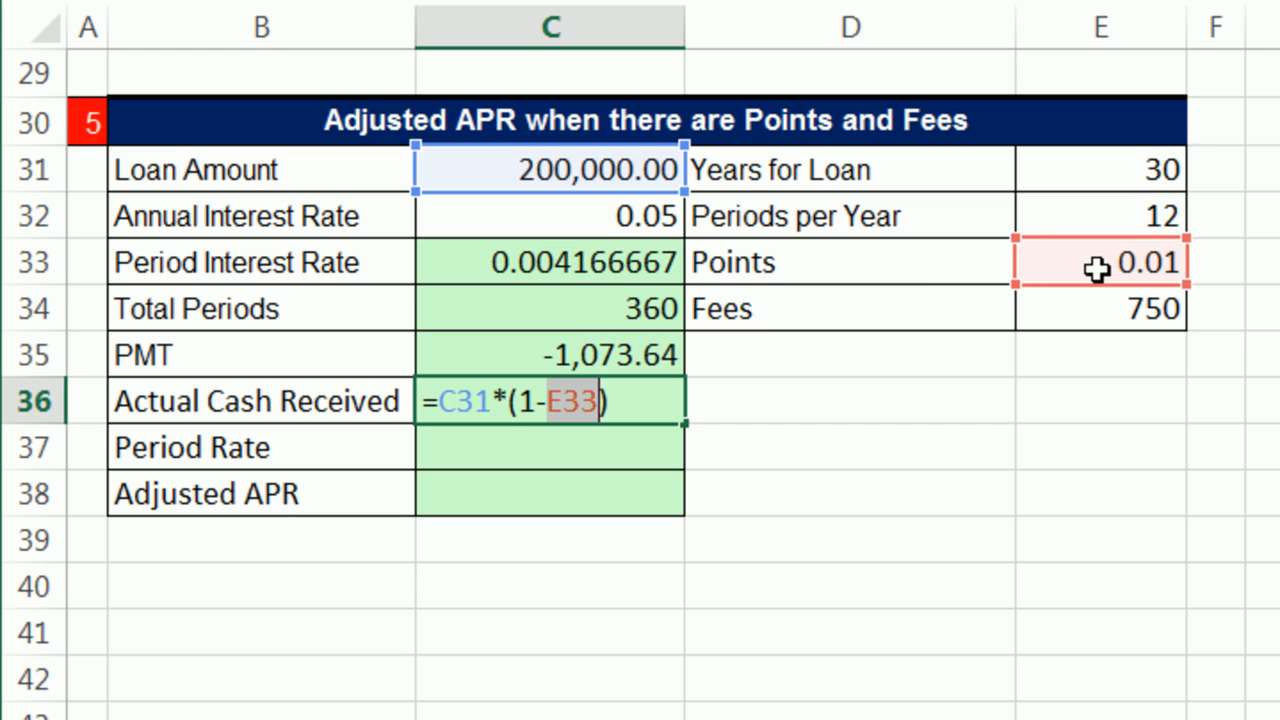
click(627, 407)
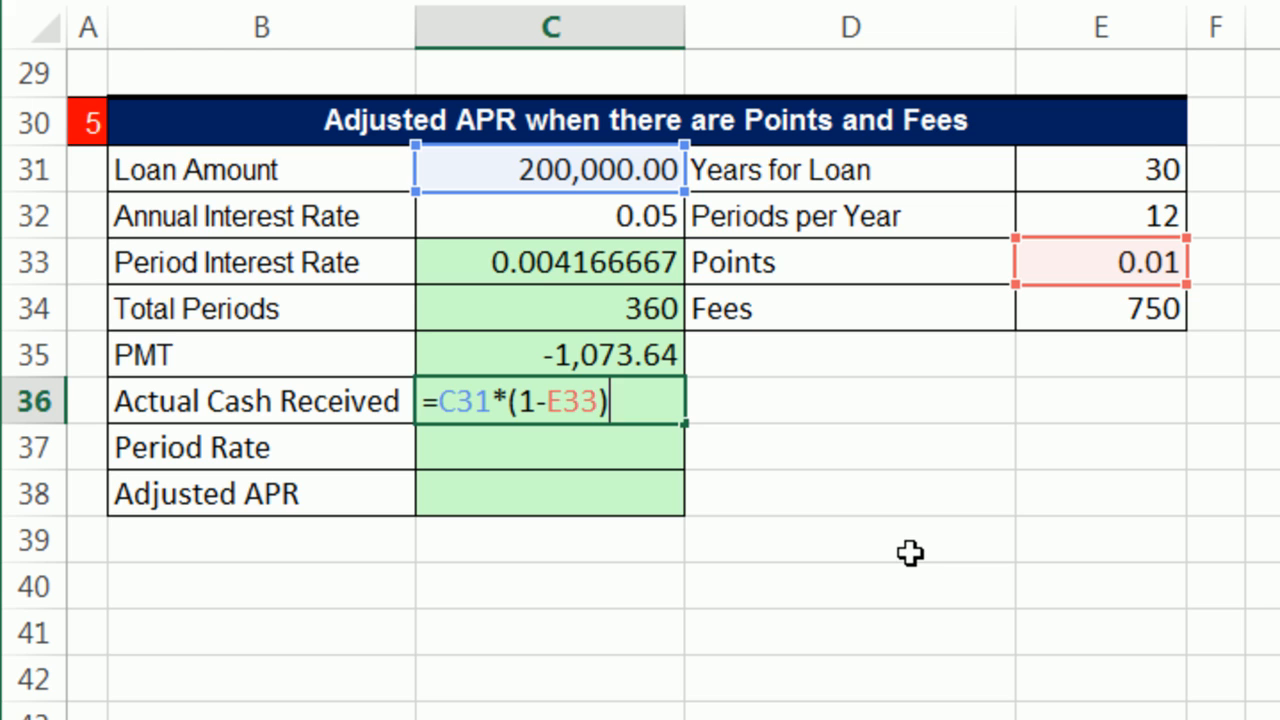
drag(628, 404, 446, 400)
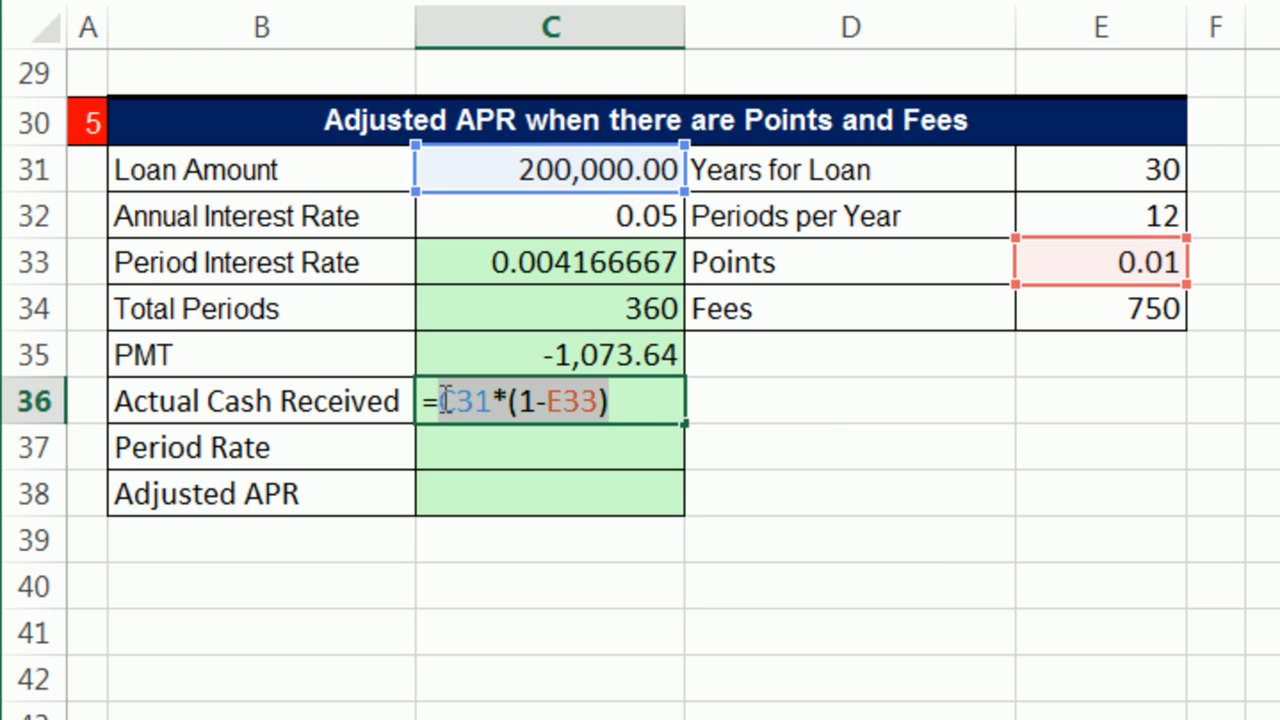
key(F9)
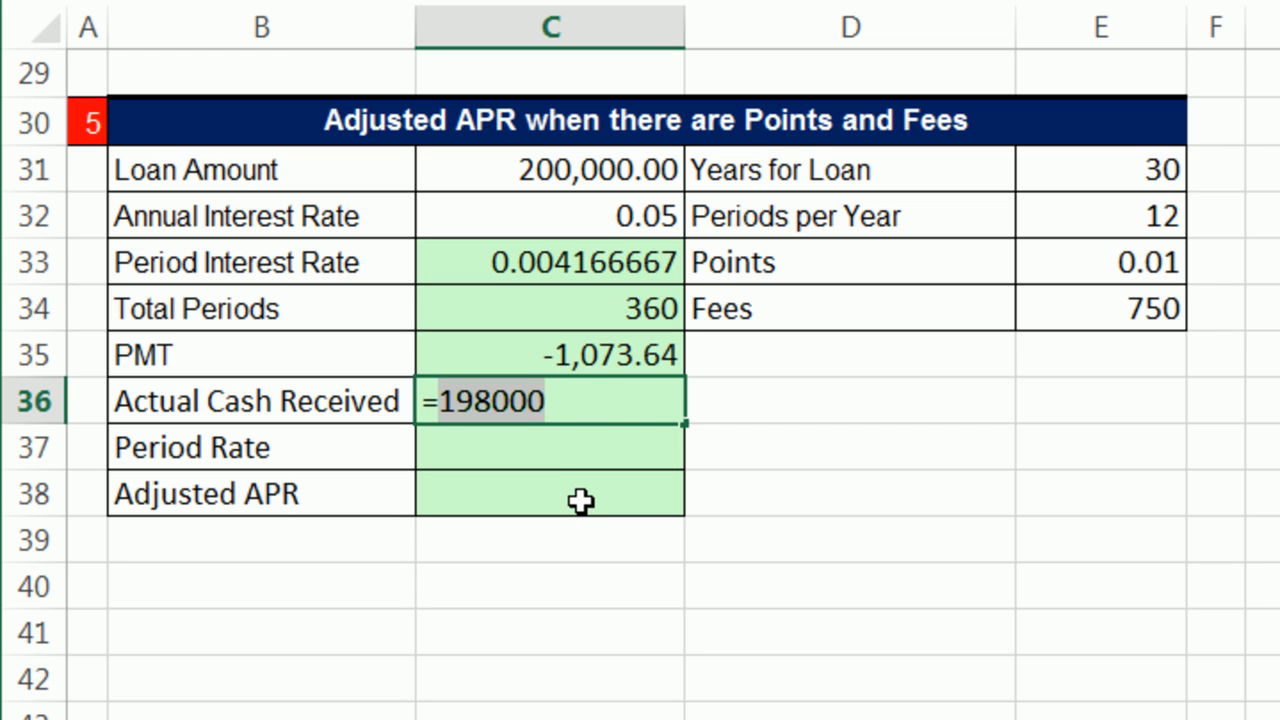
key(ctrl+z)
Step: Complete the C36 formula as =C31*(1-E33)-E34 to subtract the fees, and compare the result with the loan amount
click(655, 410)
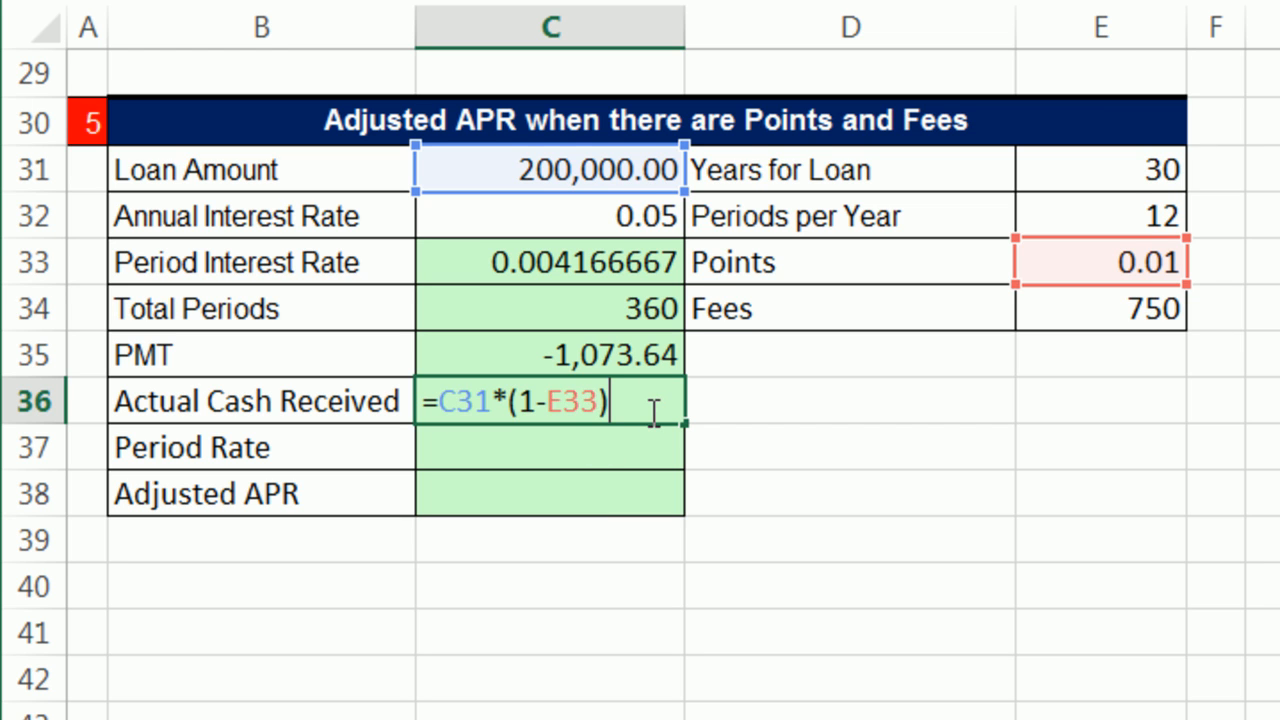
click(1166, 306)
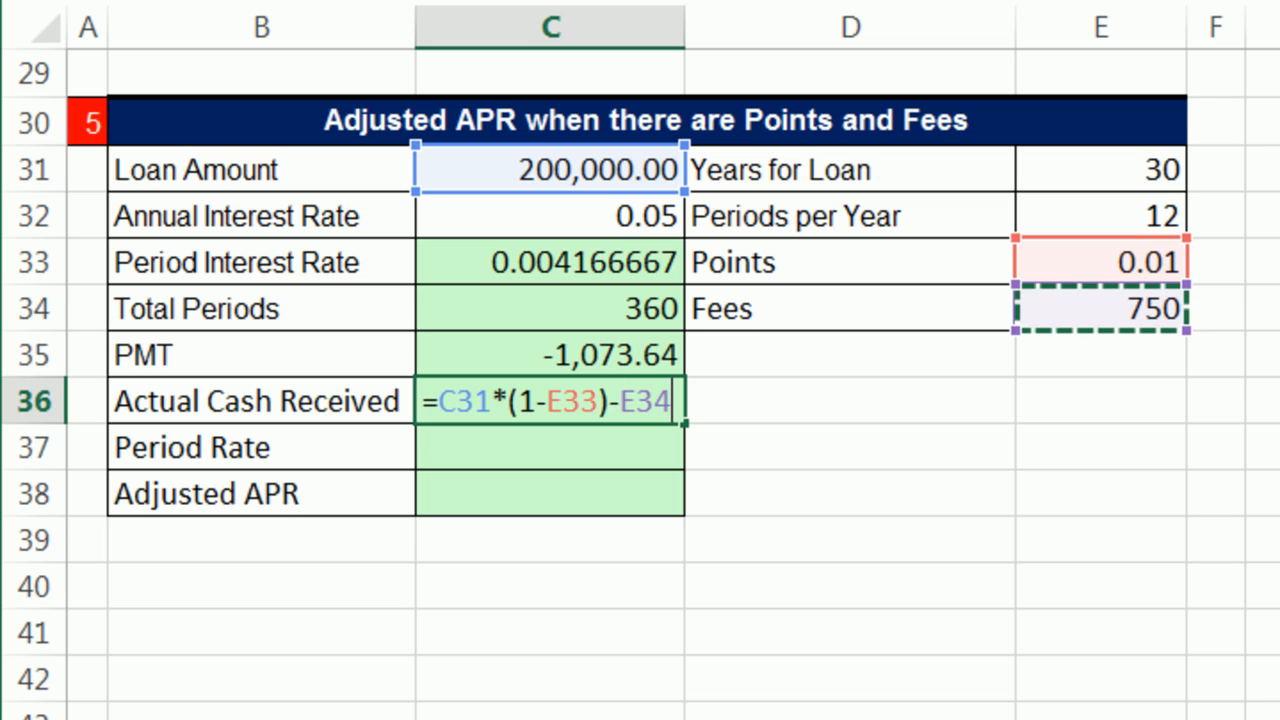
key(Return)
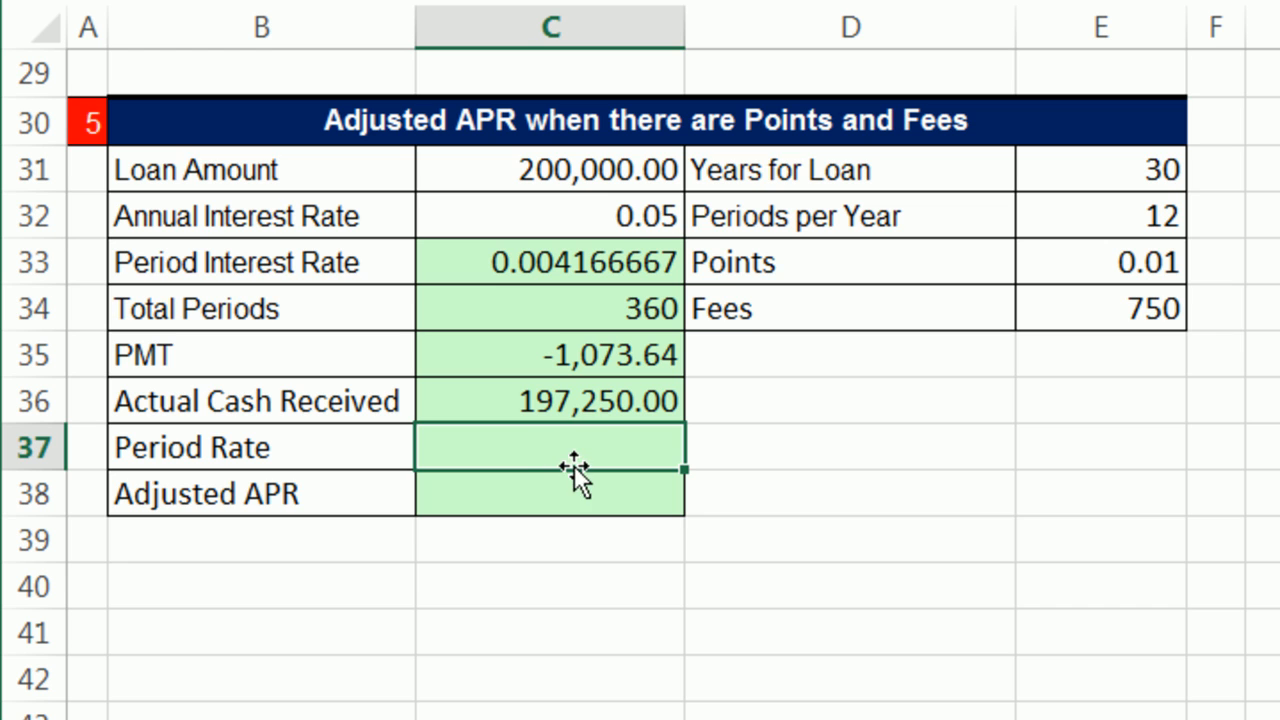
click(435, 167)
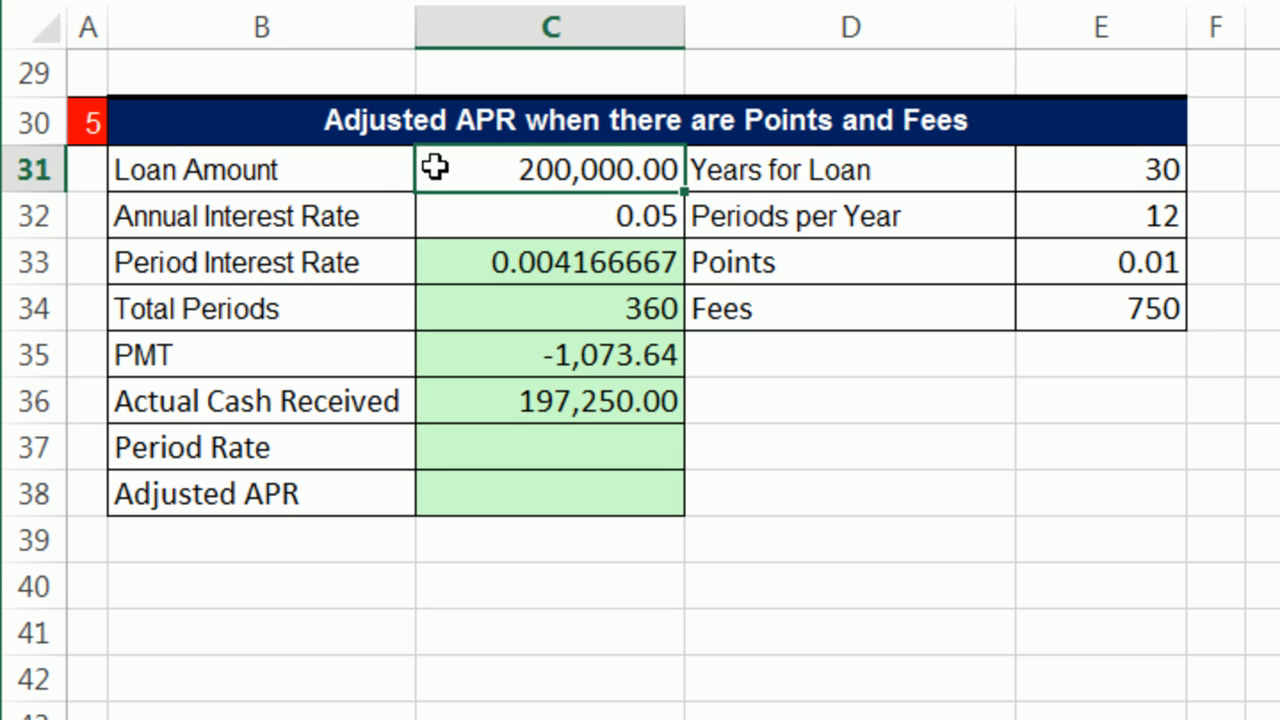
click(509, 400)
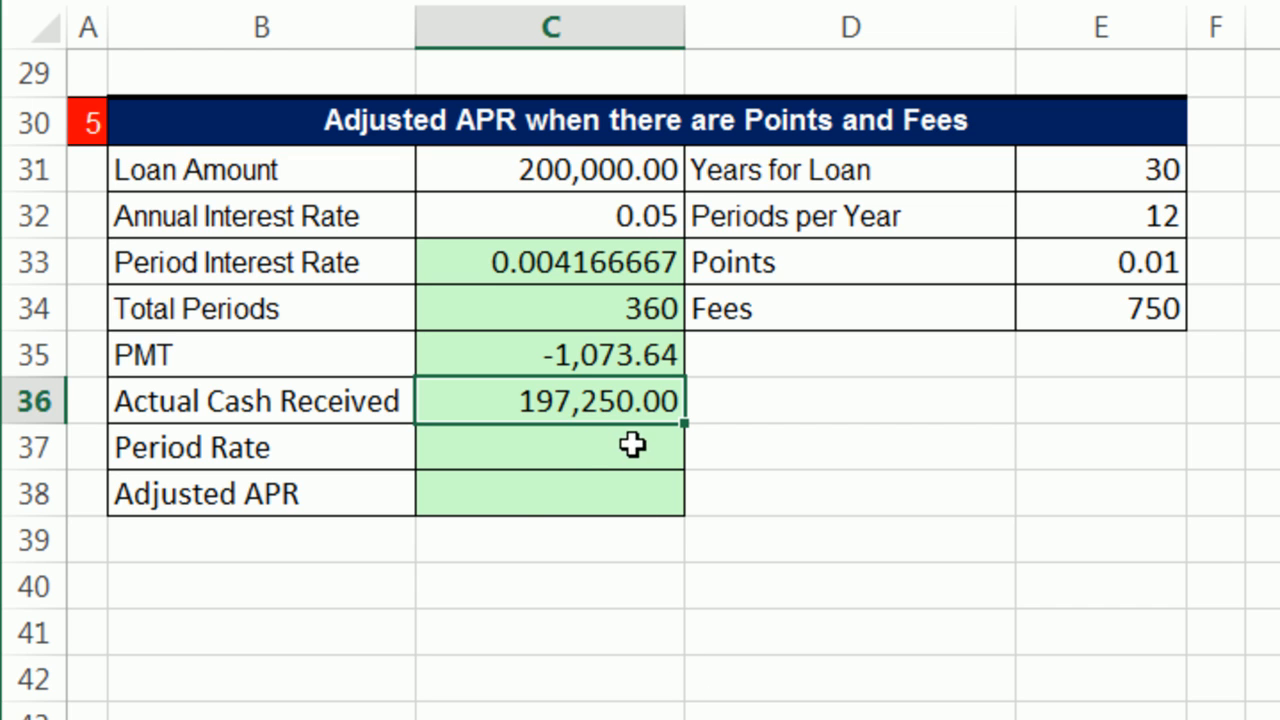
Step: Calculate the Period Rate in C37 with =RATE(C34,C35,C36), using total periods, payment and actual cash received
click(565, 452)
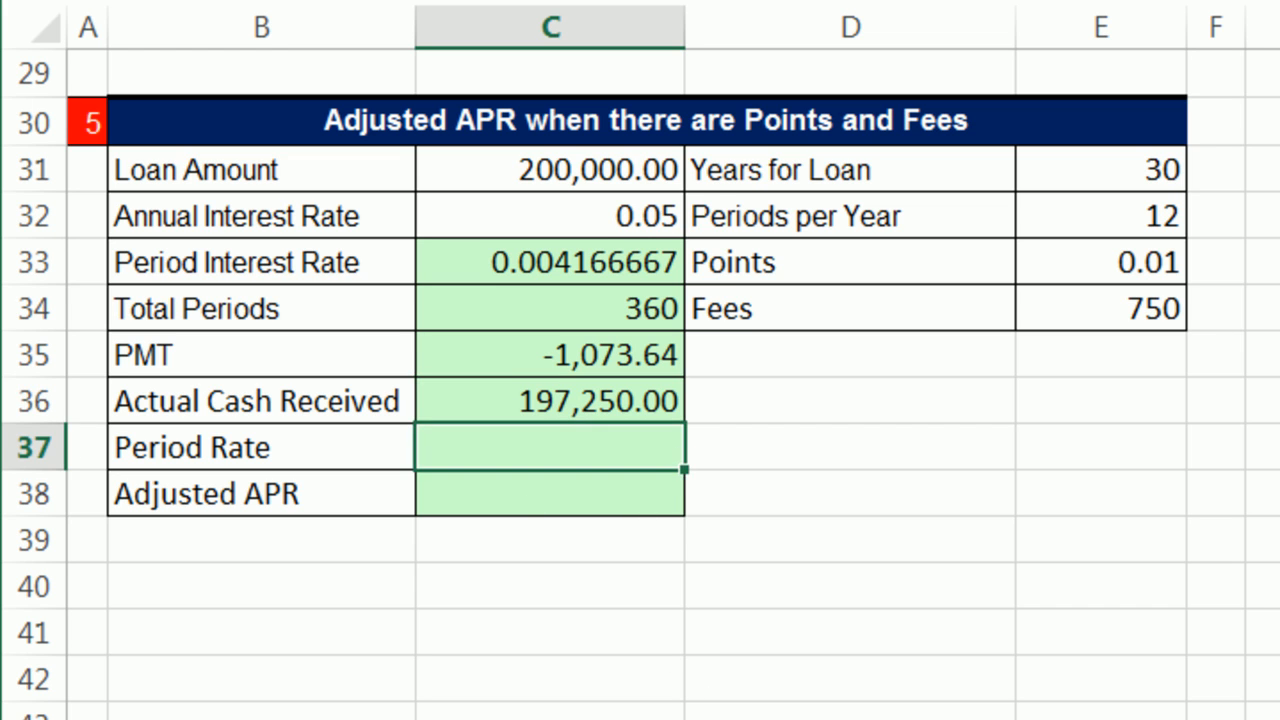
text(=rate)
key(Tab)
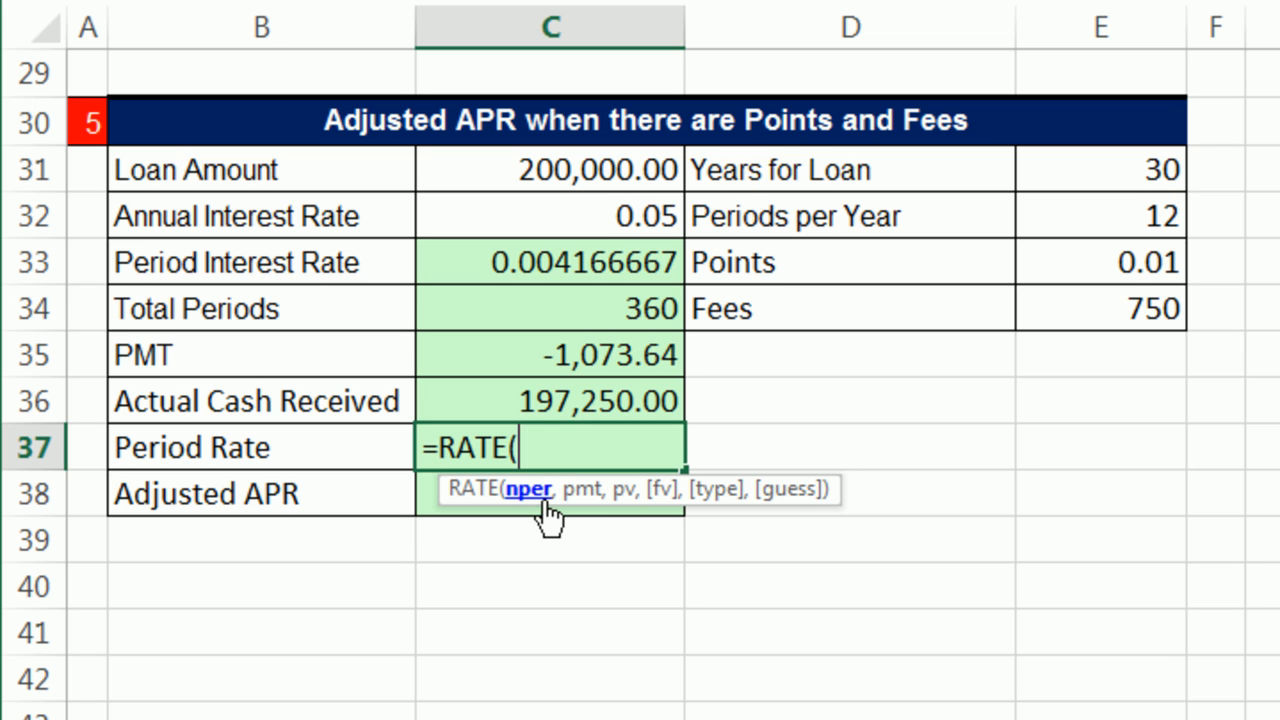
click(580, 306)
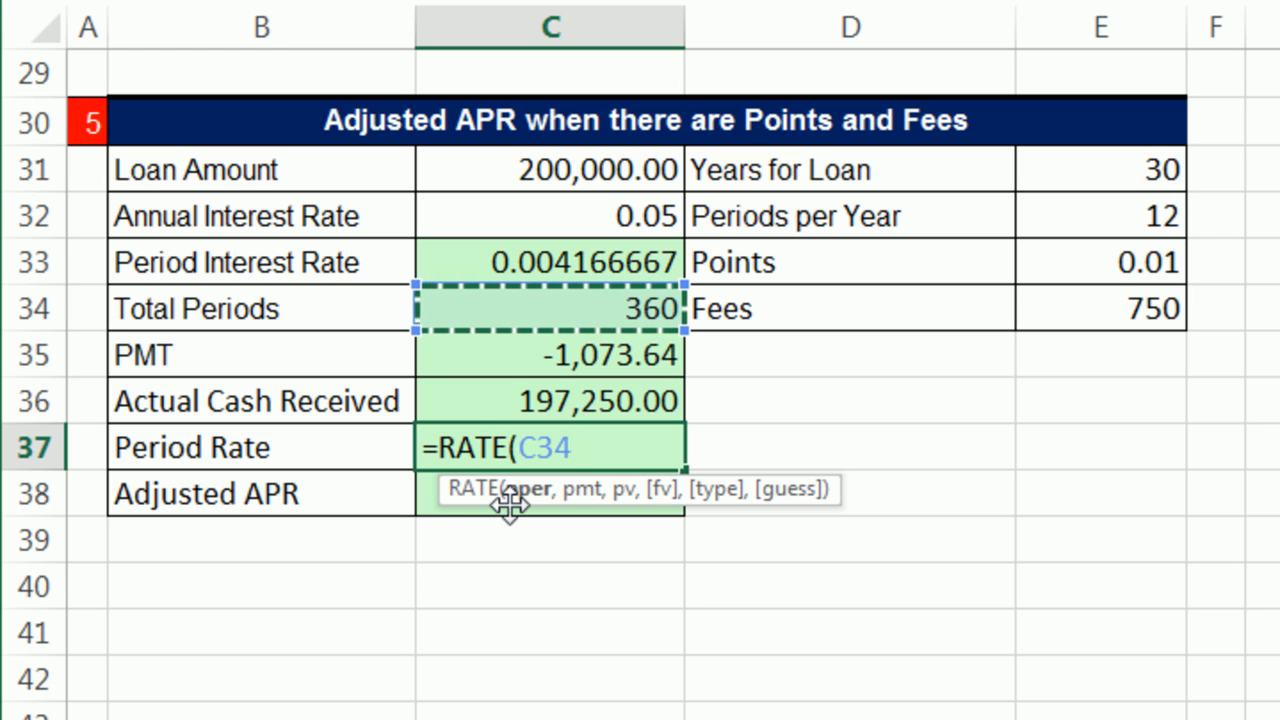
text(,)
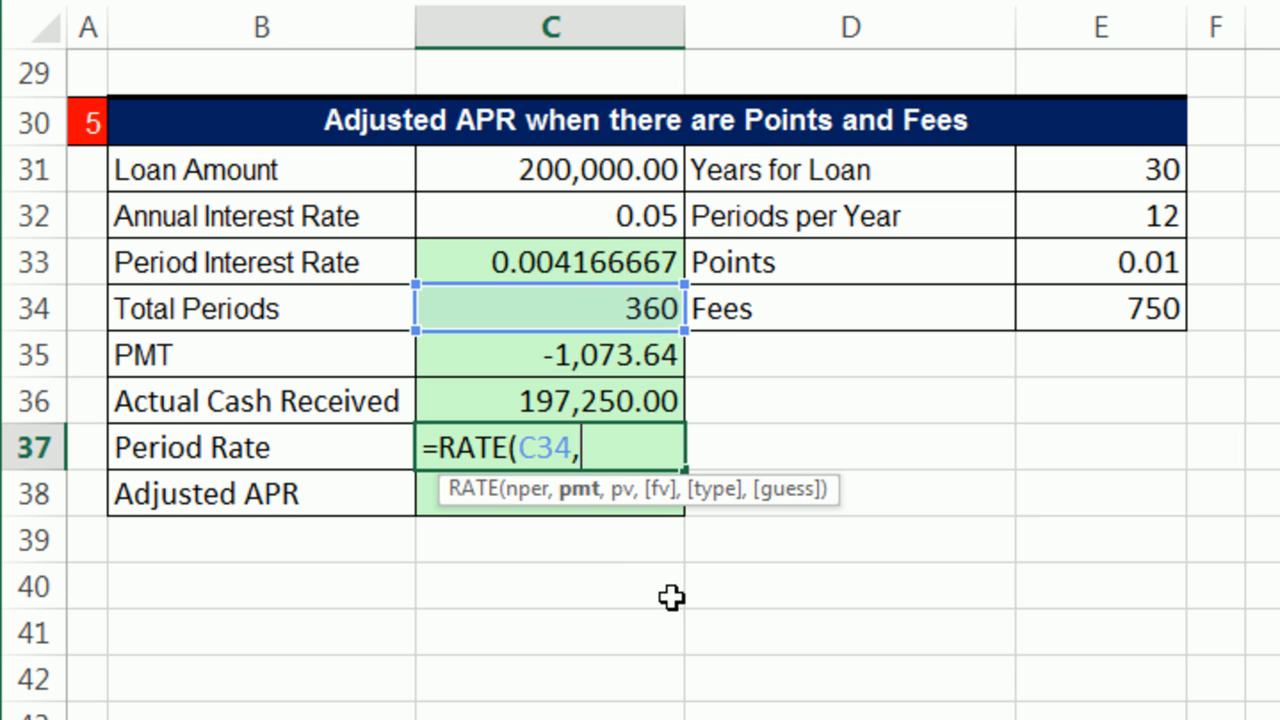
click(597, 355)
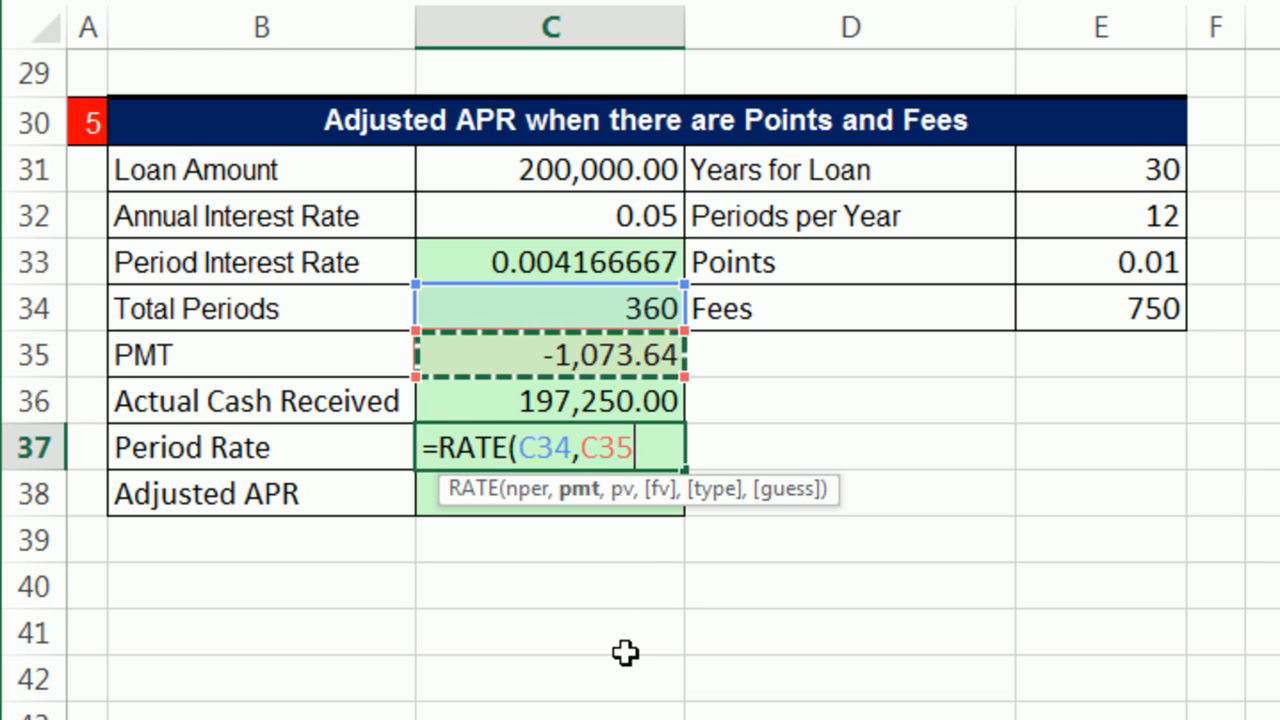
text(,)
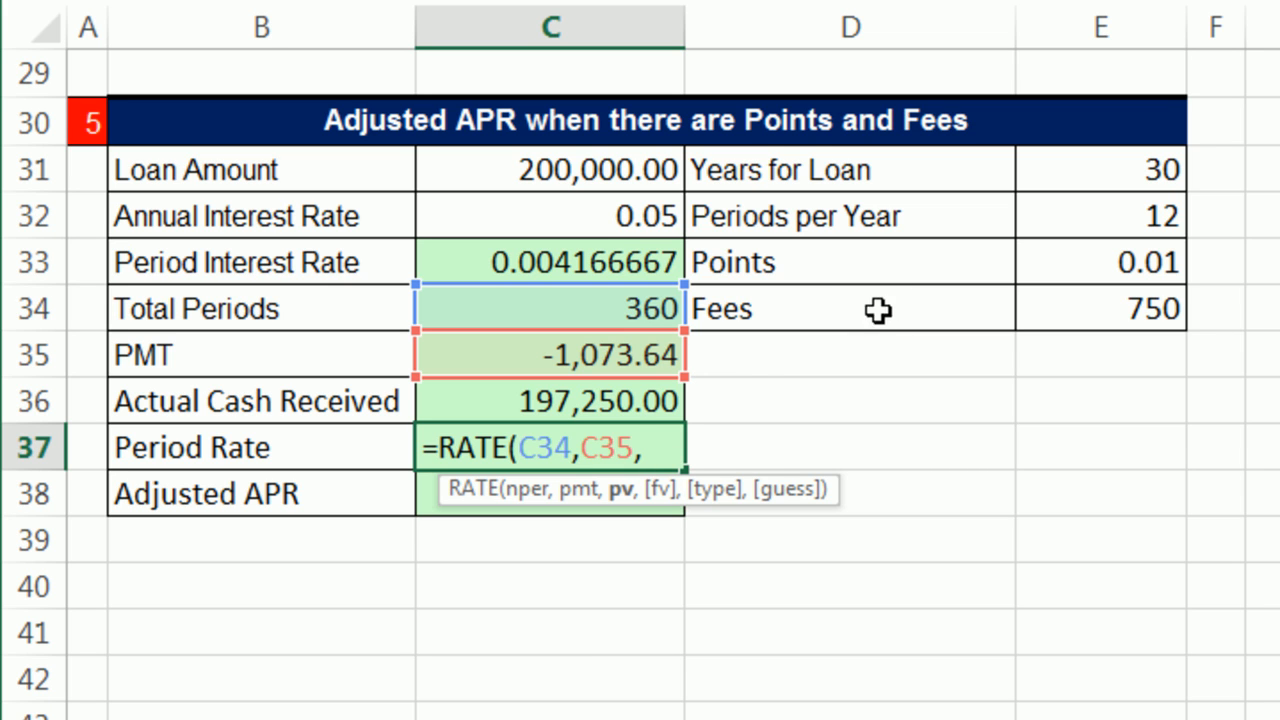
click(628, 402)
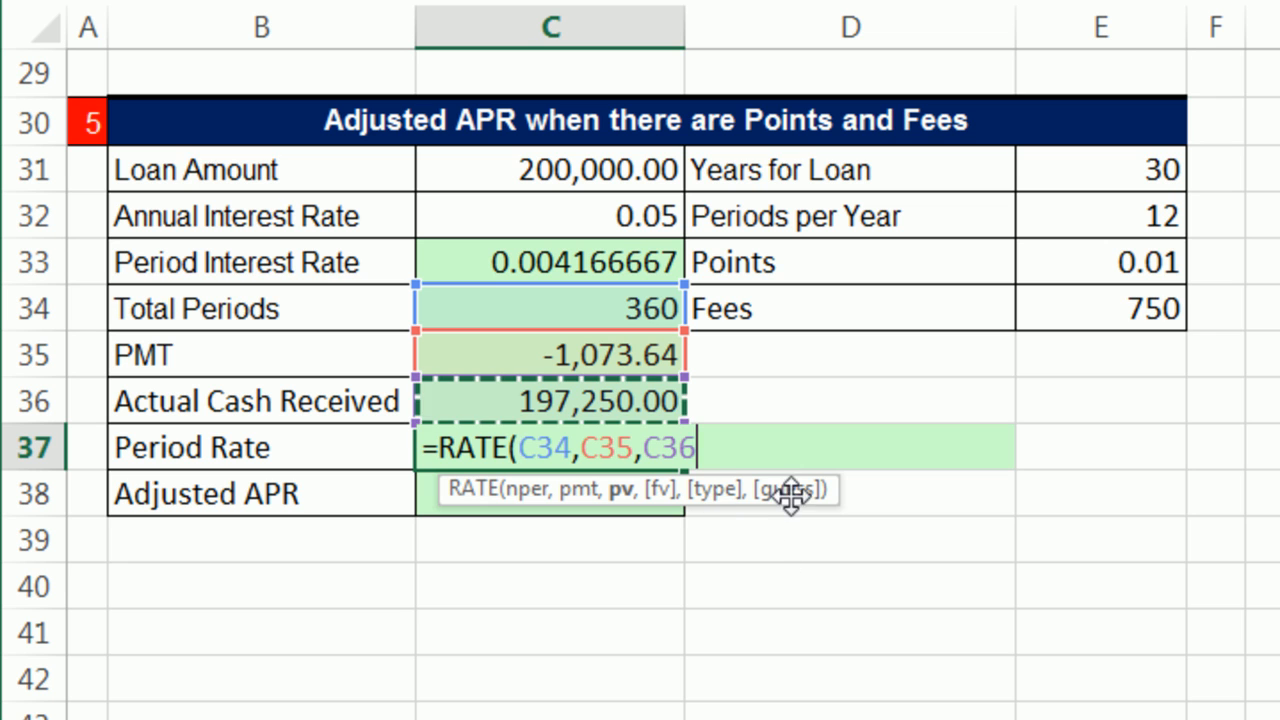
text())
key(Return)
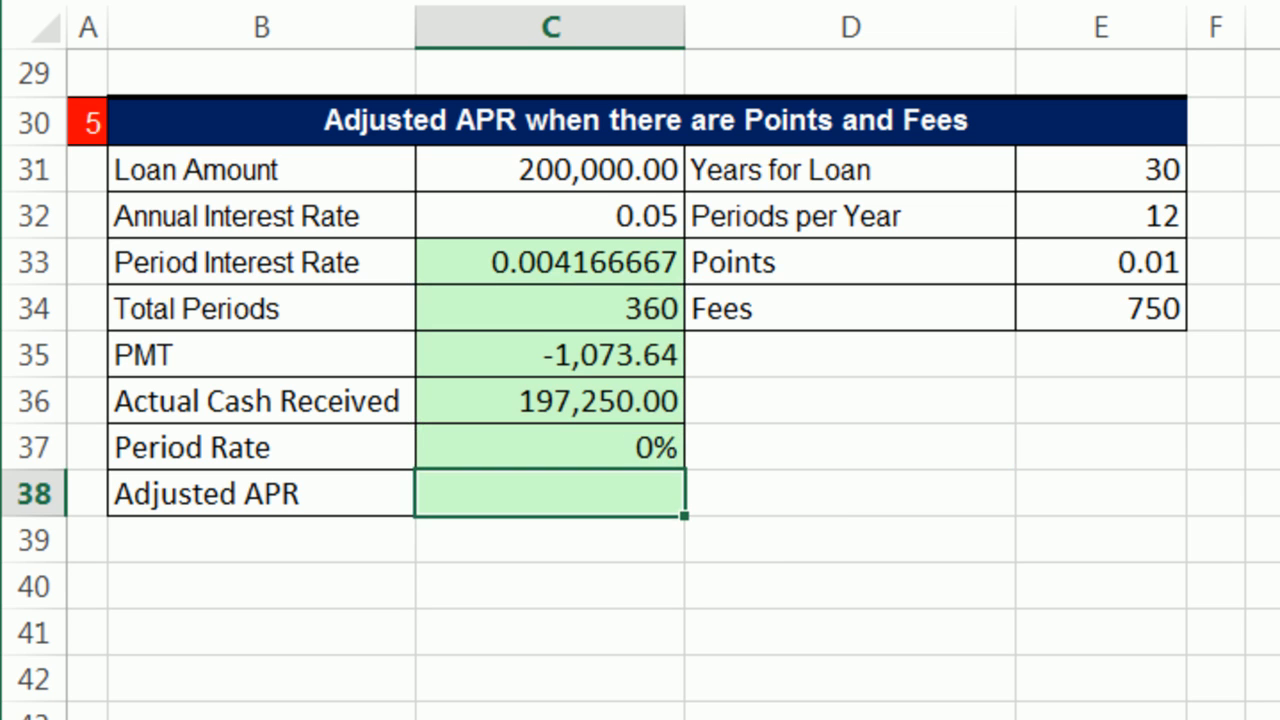
click(623, 443)
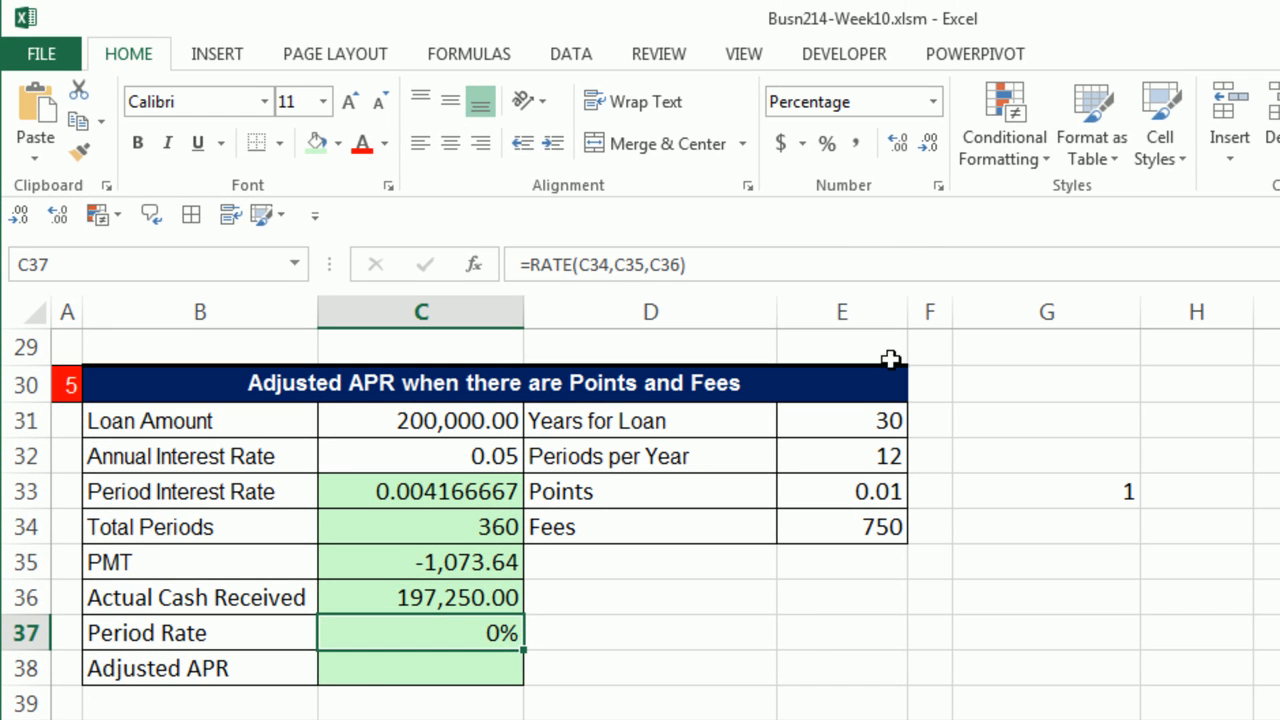
click(933, 103)
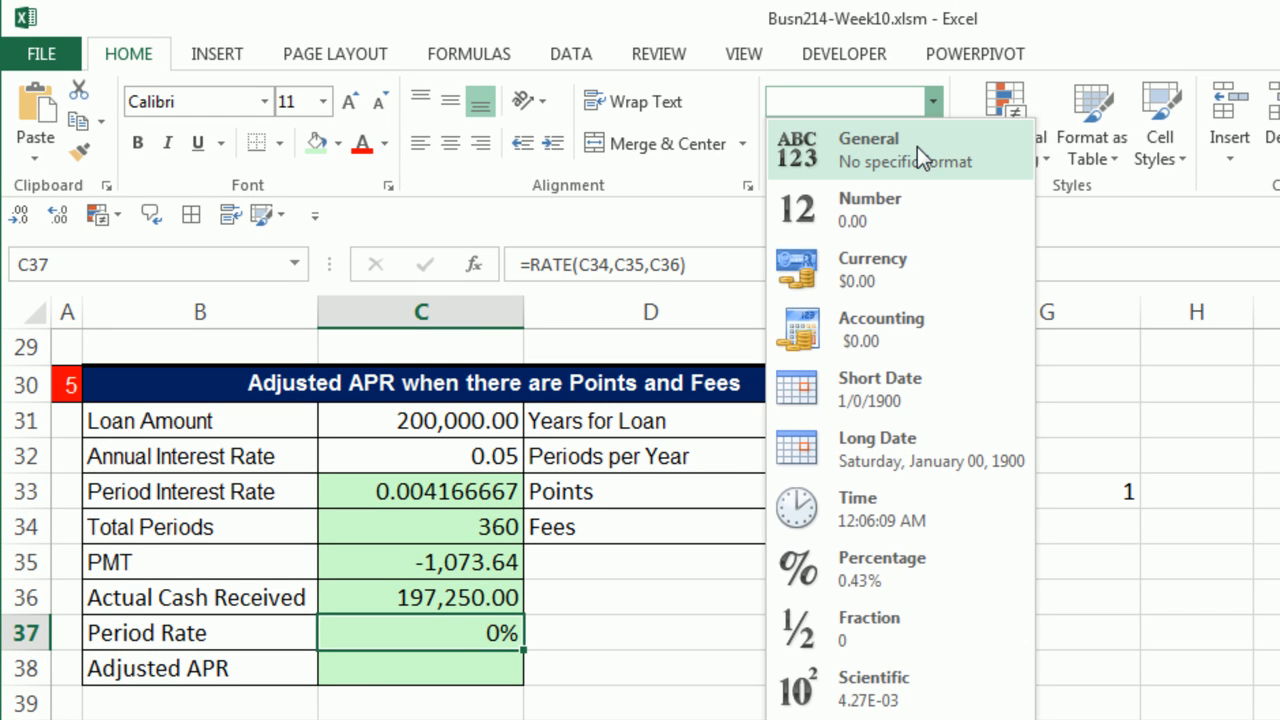
key(Escape)
Step: Enter the note "Ctrl + Shift + ~ `" in E37, and apply the General number format to the Period Rate in C37
click(840, 624)
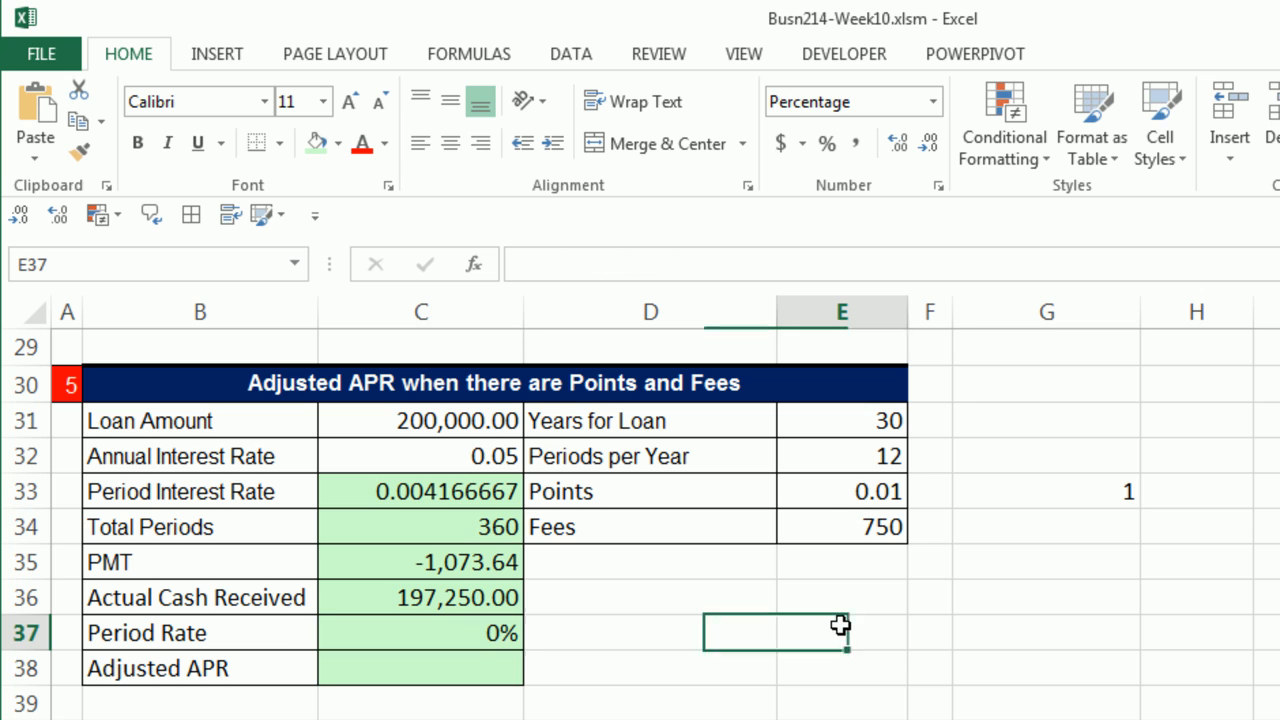
text(Ctrl +)
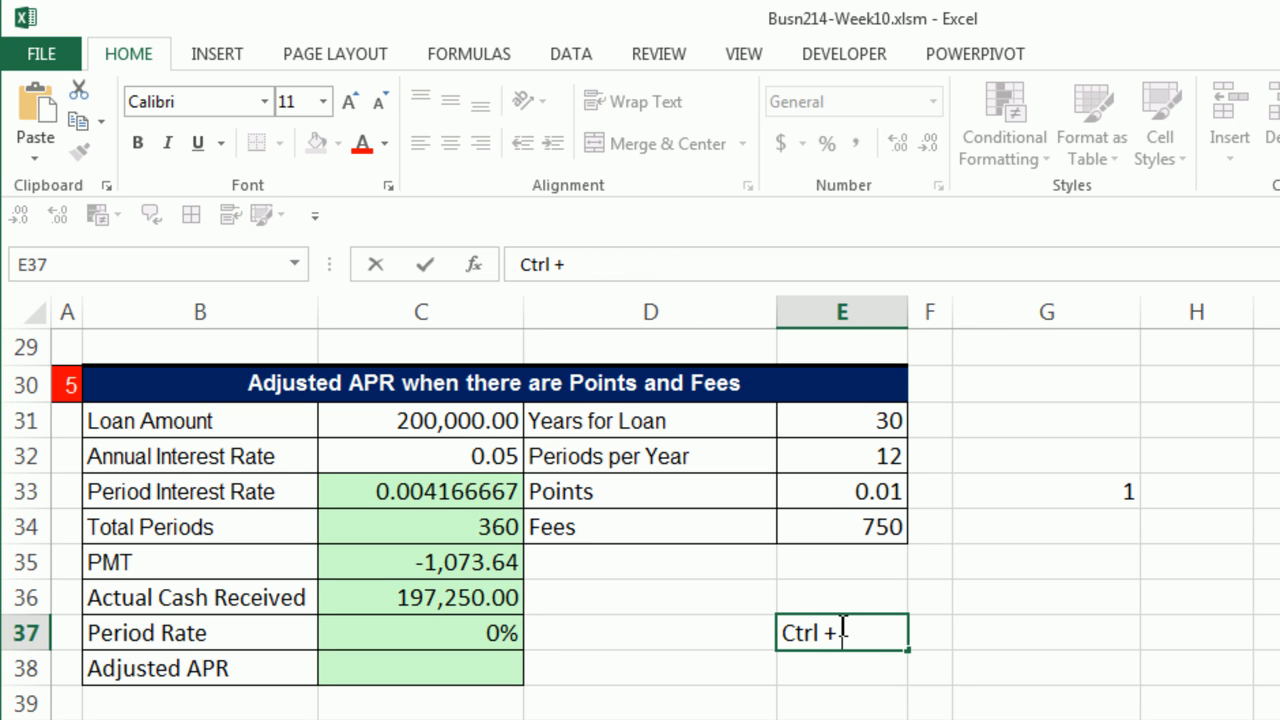
text( Shift)
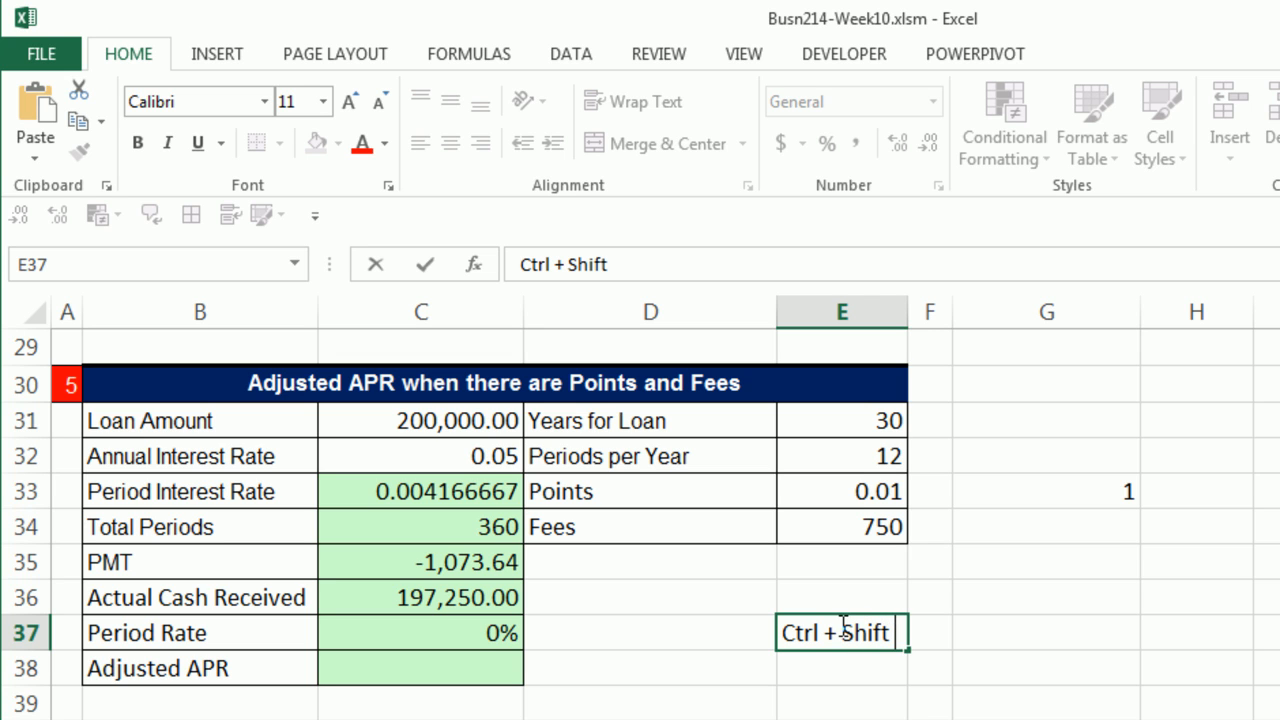
text( + ~)
key(Return)
click(438, 639)
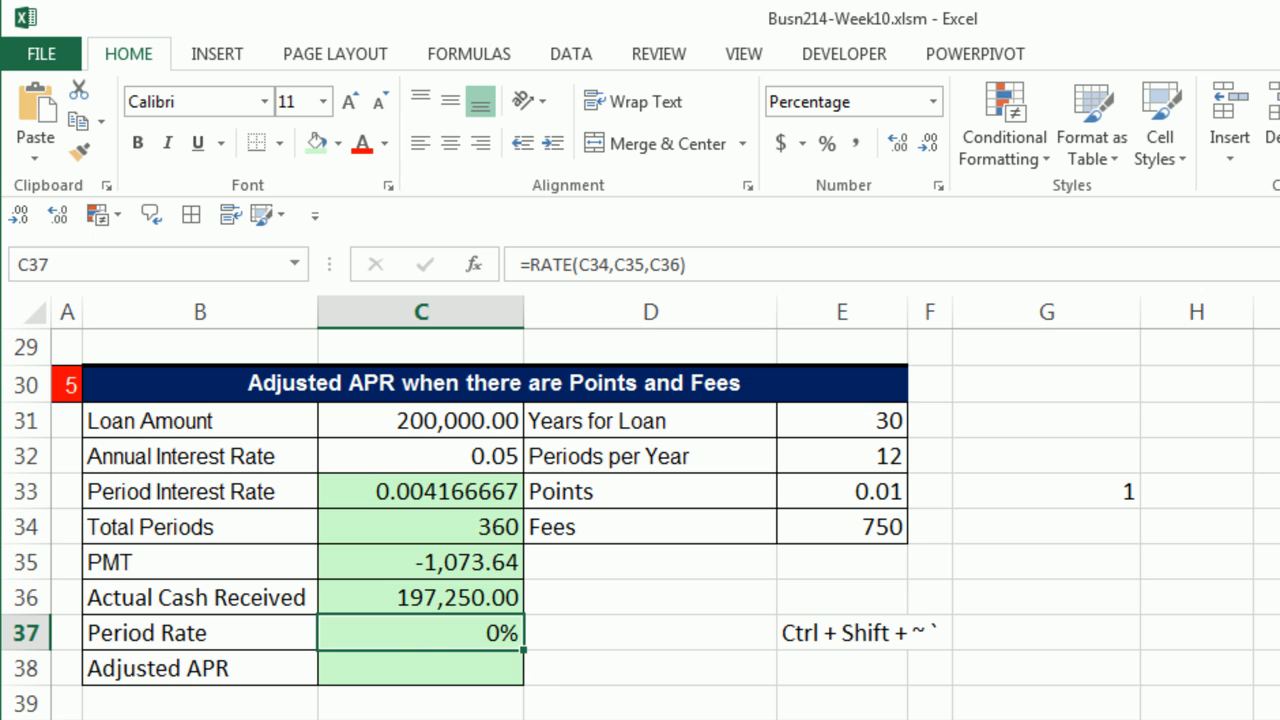
key(ctrl+shift+asciitilde)
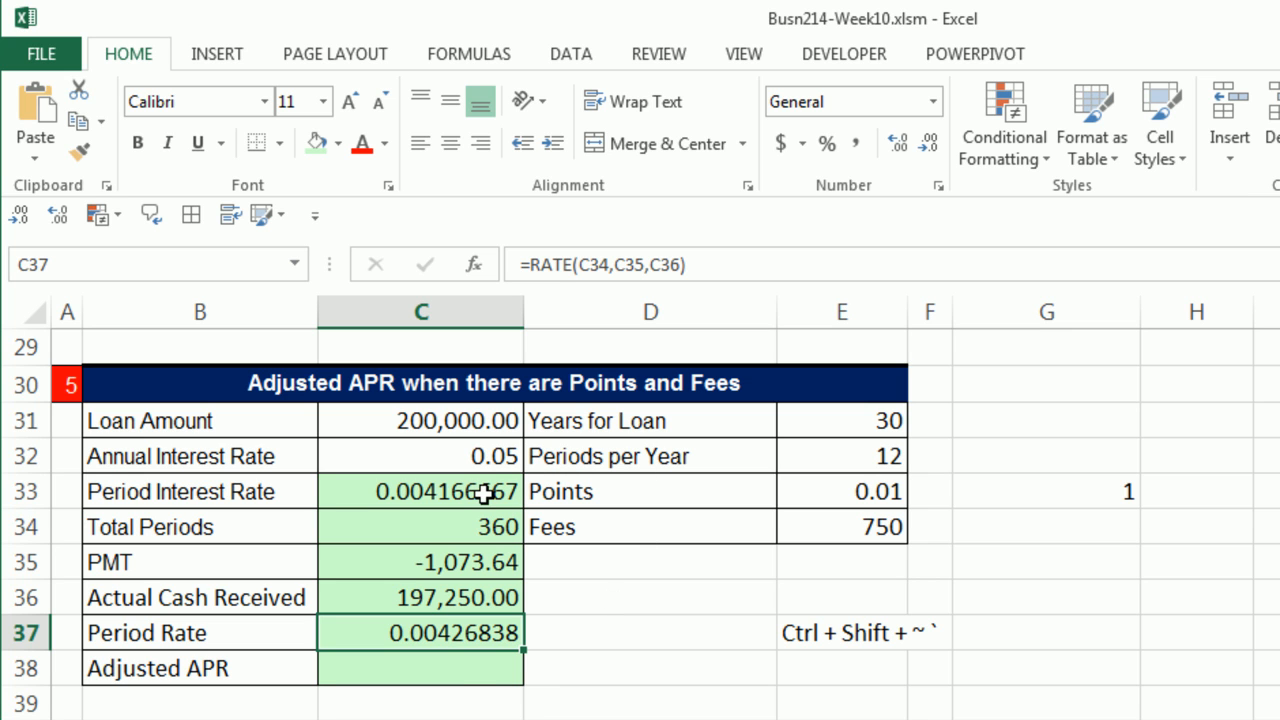
Step: Calculate the Adjusted APR in C38 with =C37*E32, and review the Actual Cash Received and PMT formulas
click(459, 665)
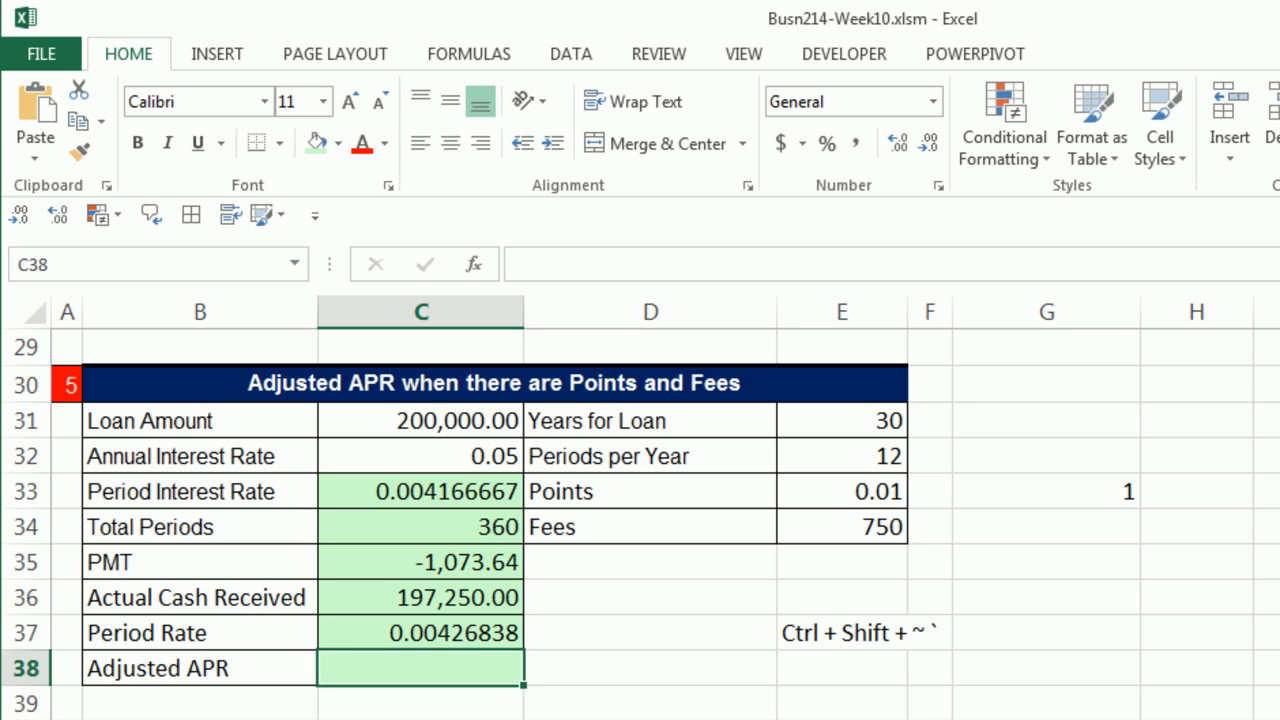
text(=)
key(Up)
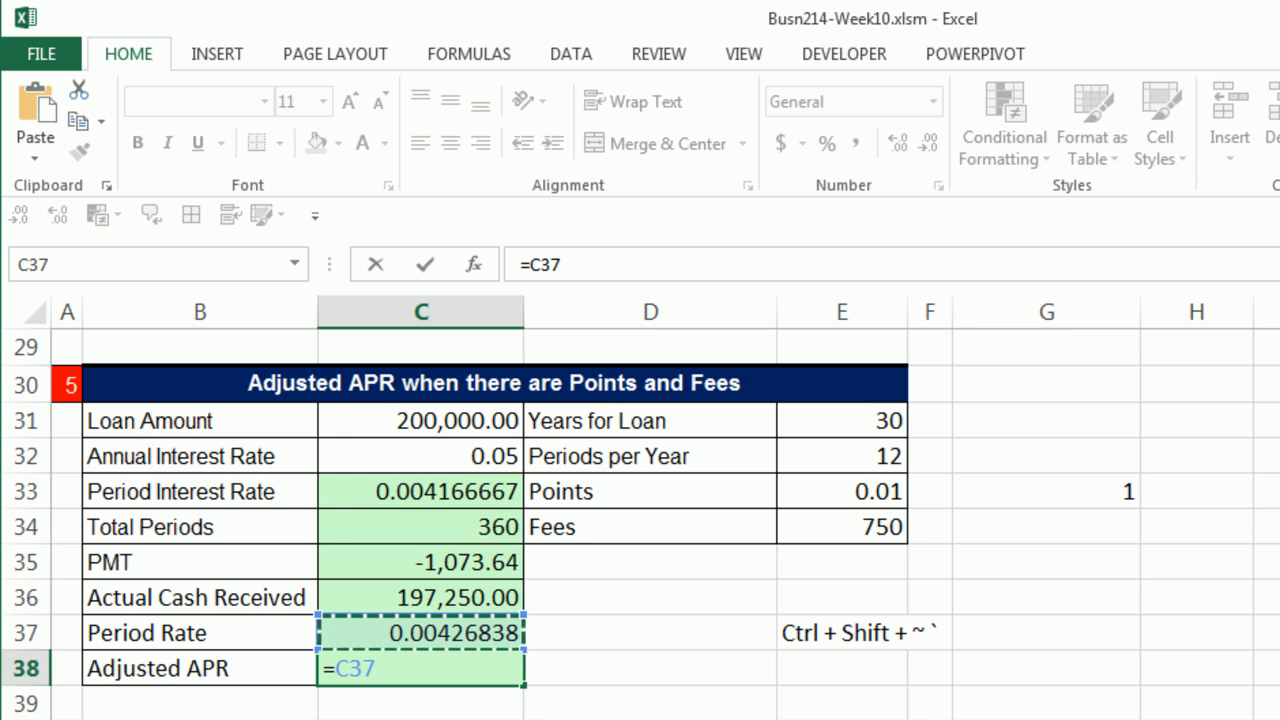
text(*)
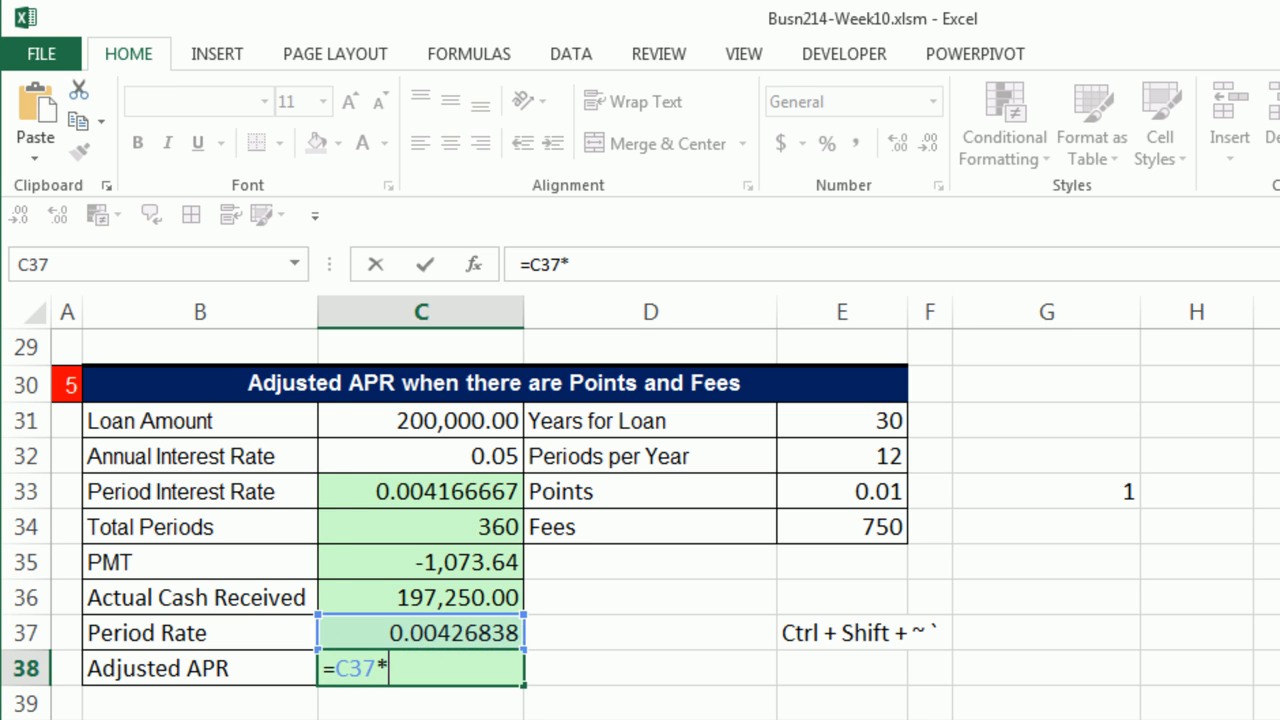
click(836, 450)
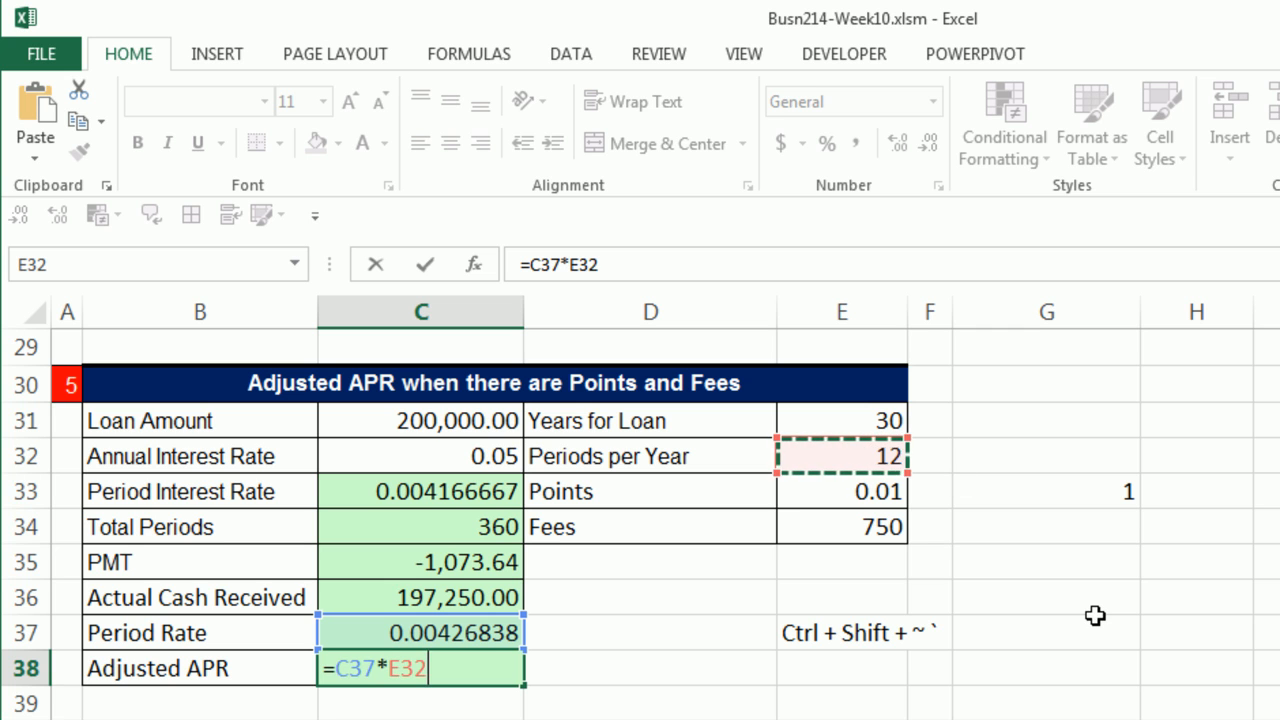
key(Return)
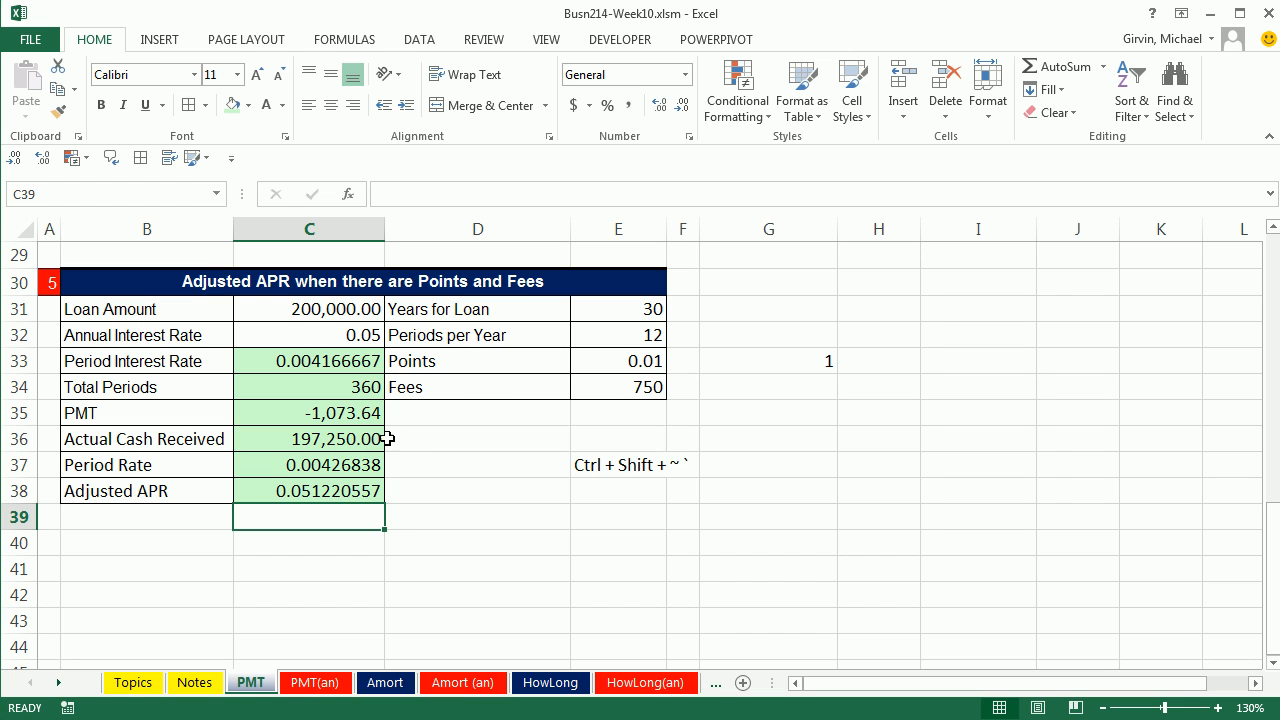
click(357, 441)
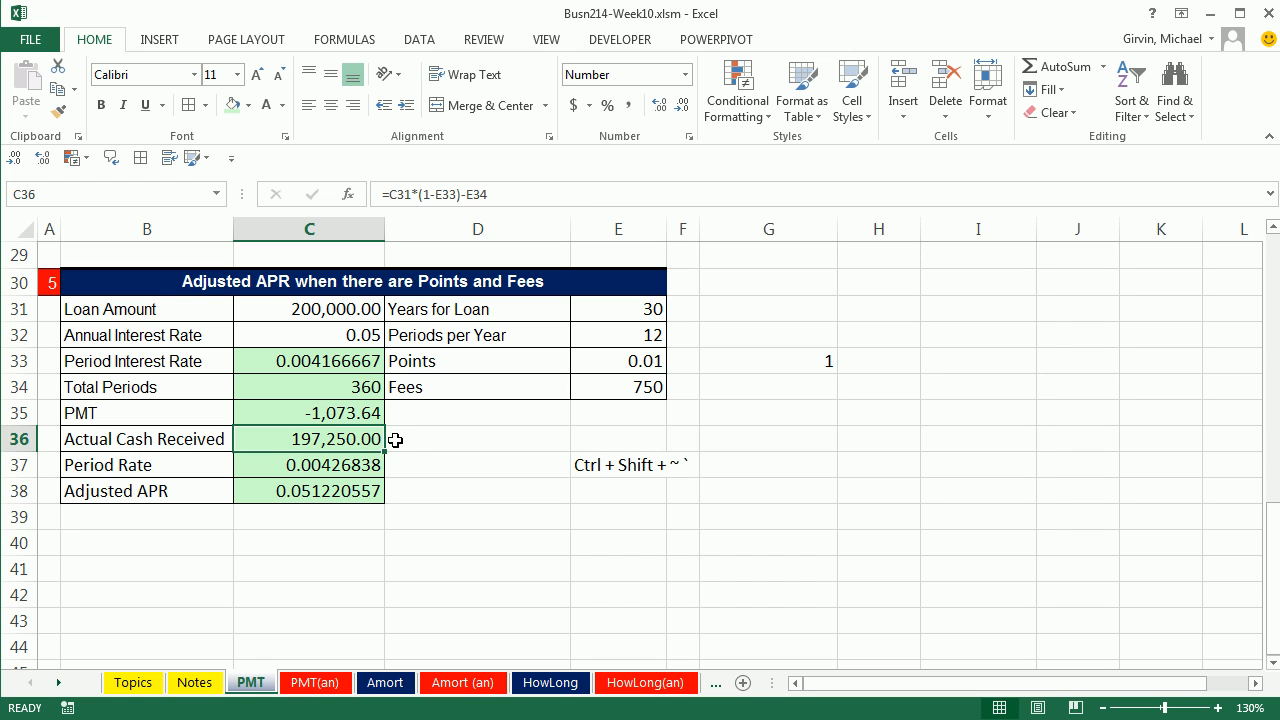
click(320, 408)
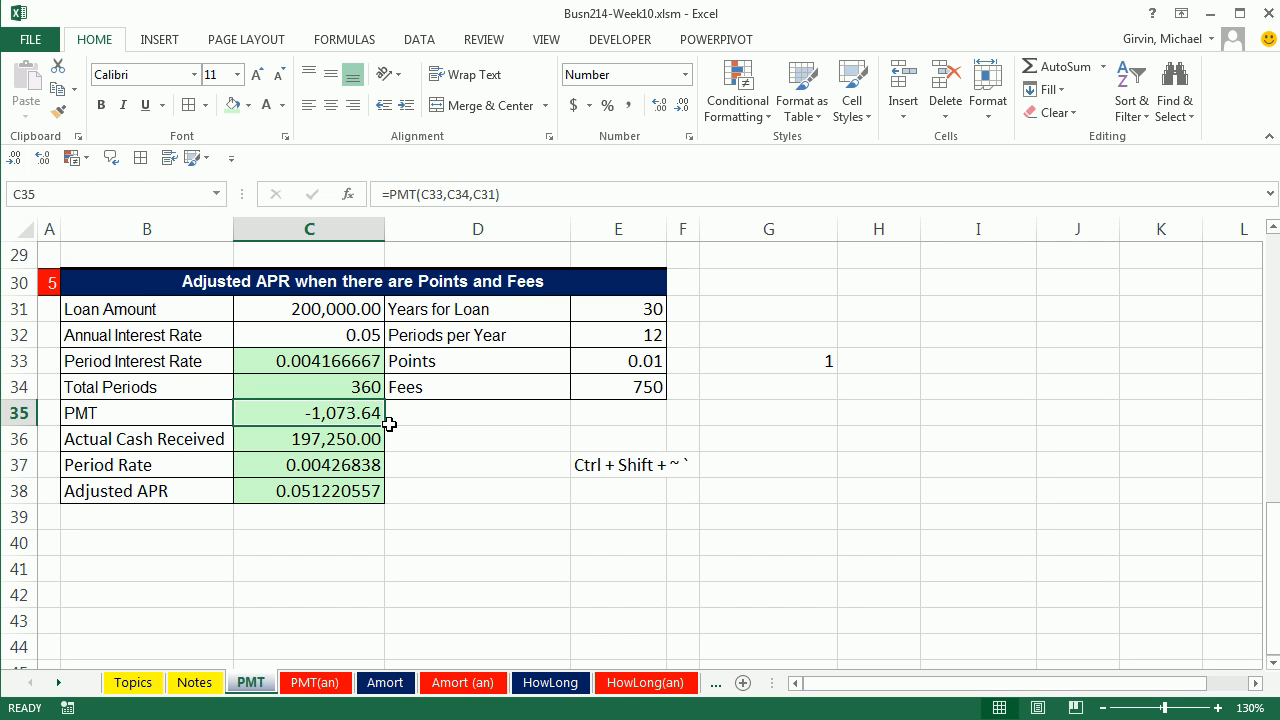
Step: Open the Amort sheet and look over the PMT, Period Interest and Loan Reduction columns of the amortization table
click(396, 686)
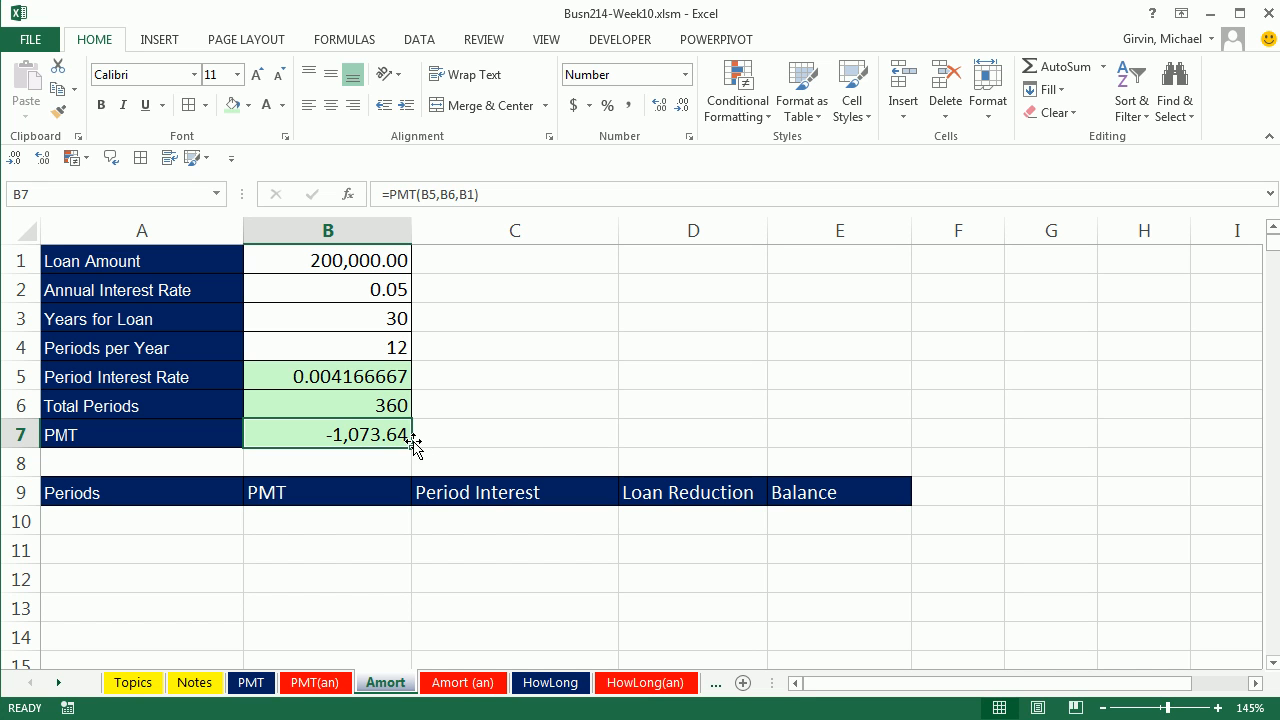
drag(344, 524, 340, 610)
drag(488, 544, 509, 627)
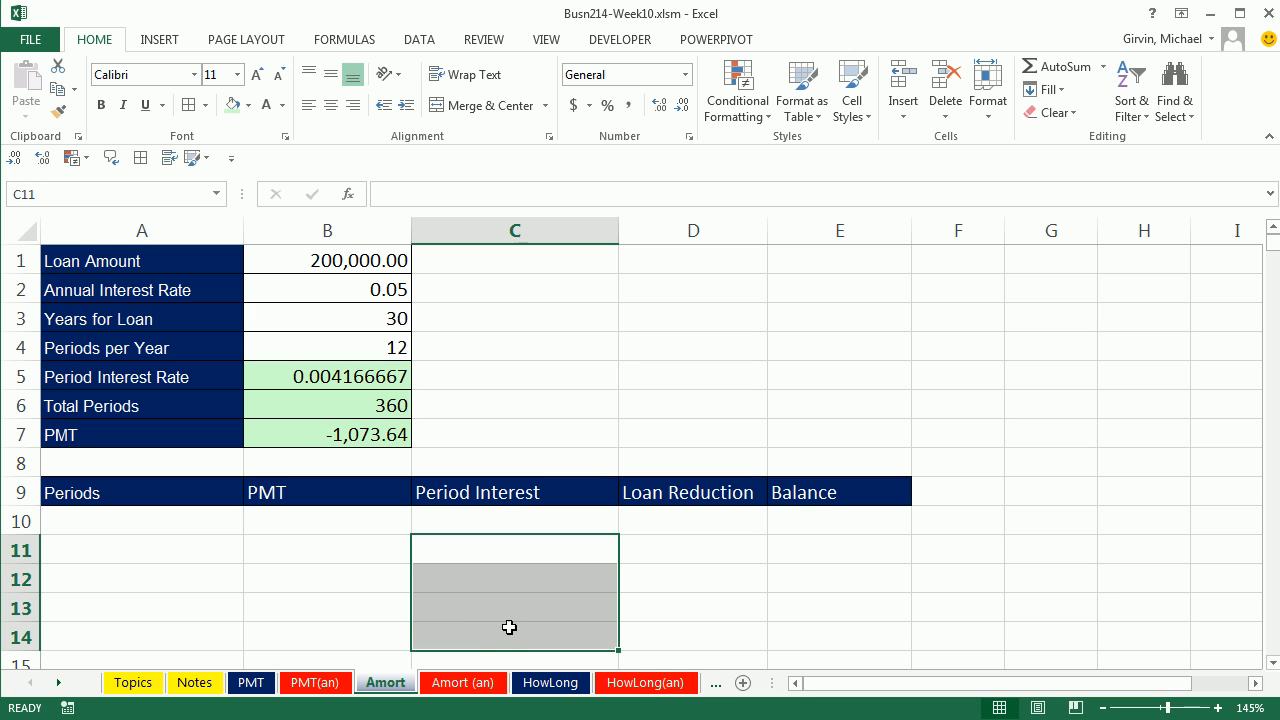
click(526, 556)
click(512, 588)
click(500, 612)
click(499, 631)
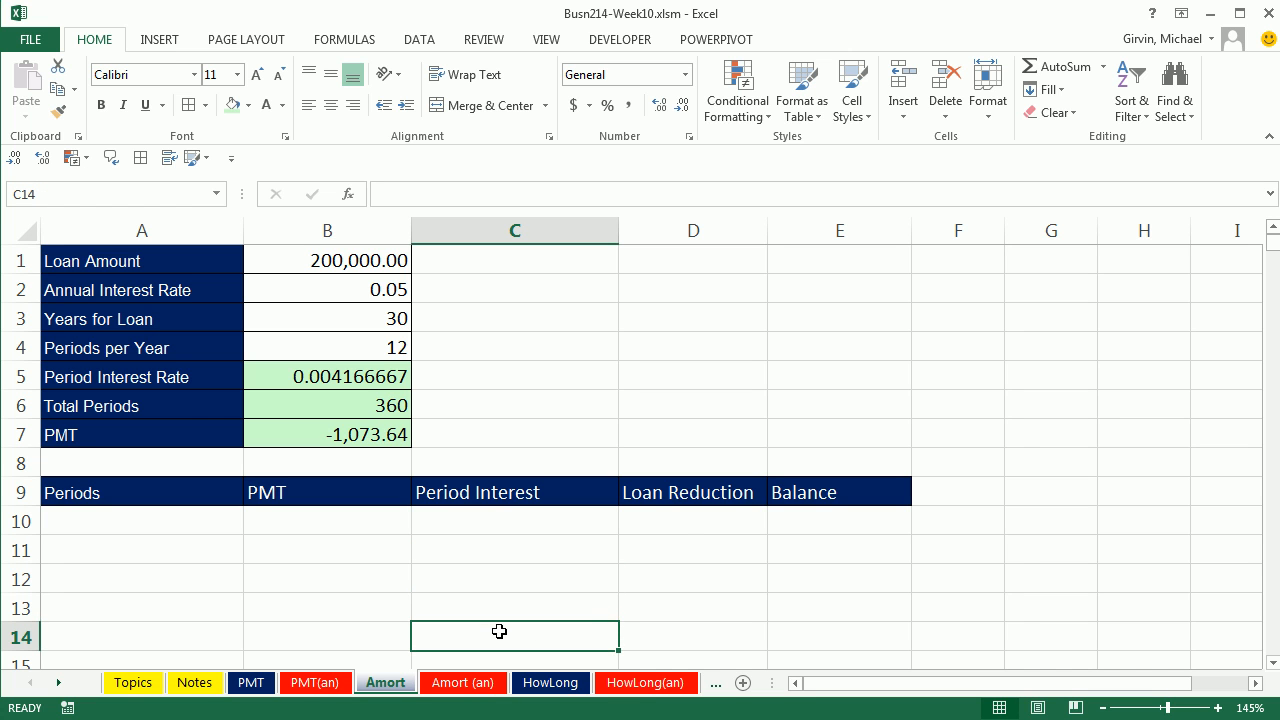
click(681, 543)
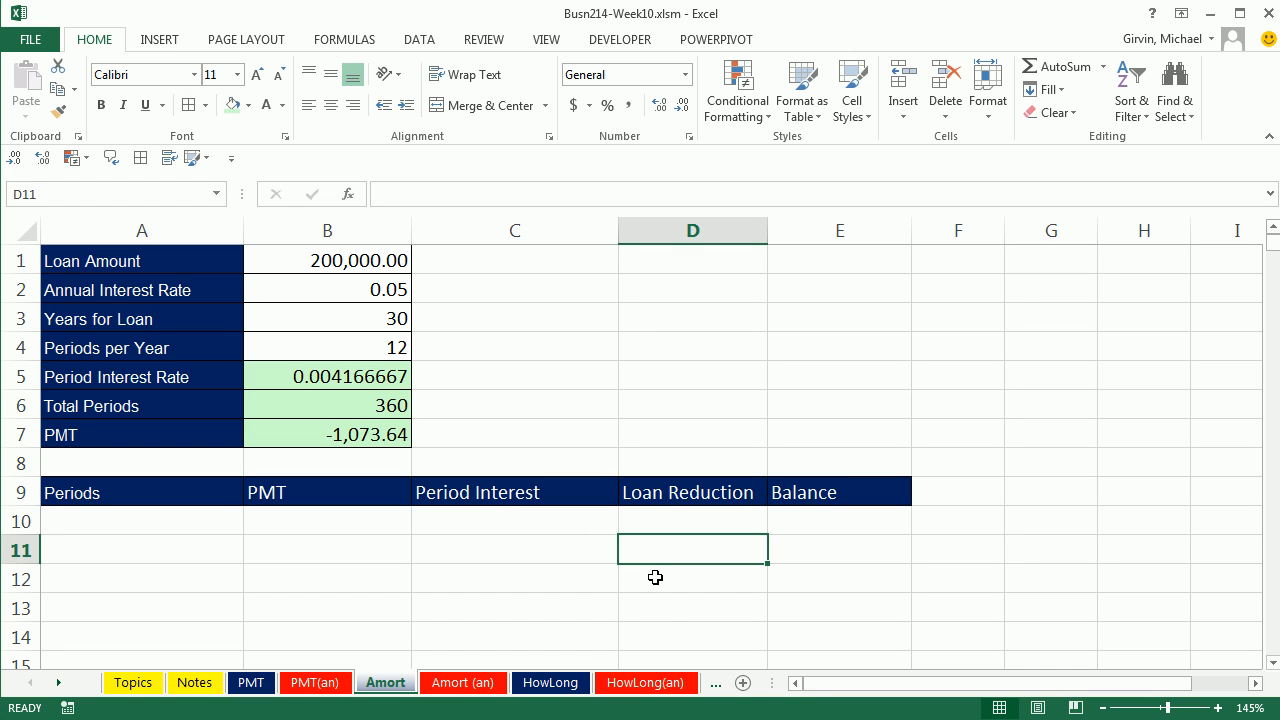
click(660, 580)
click(664, 605)
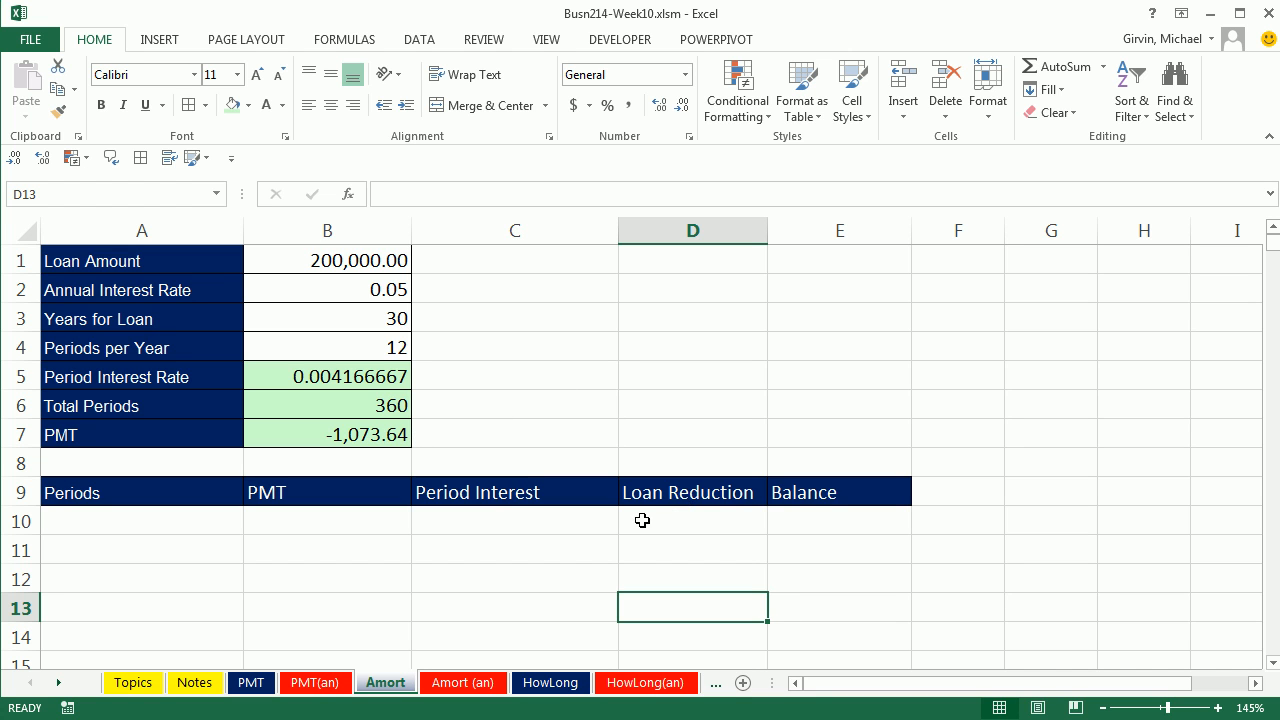
Step: Enter 0 in A10 and fill a linear series down the Periods column with step value 1 and stop value 360
click(202, 527)
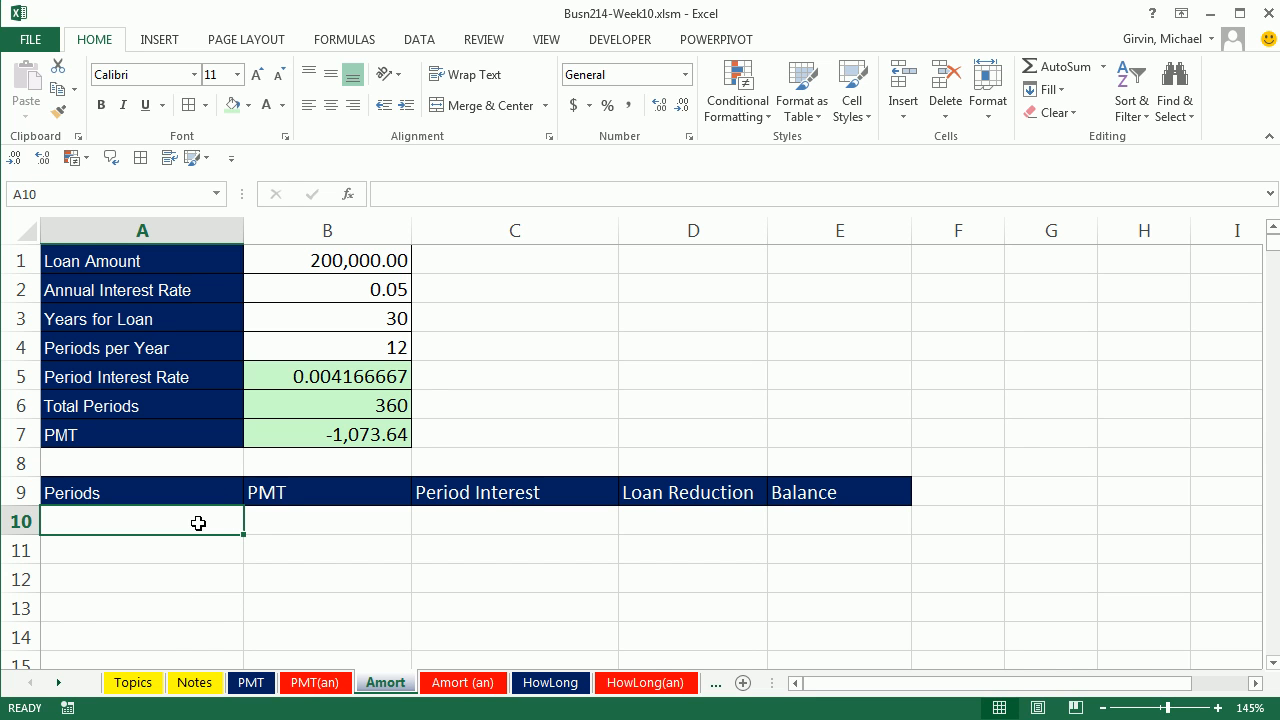
text(0)
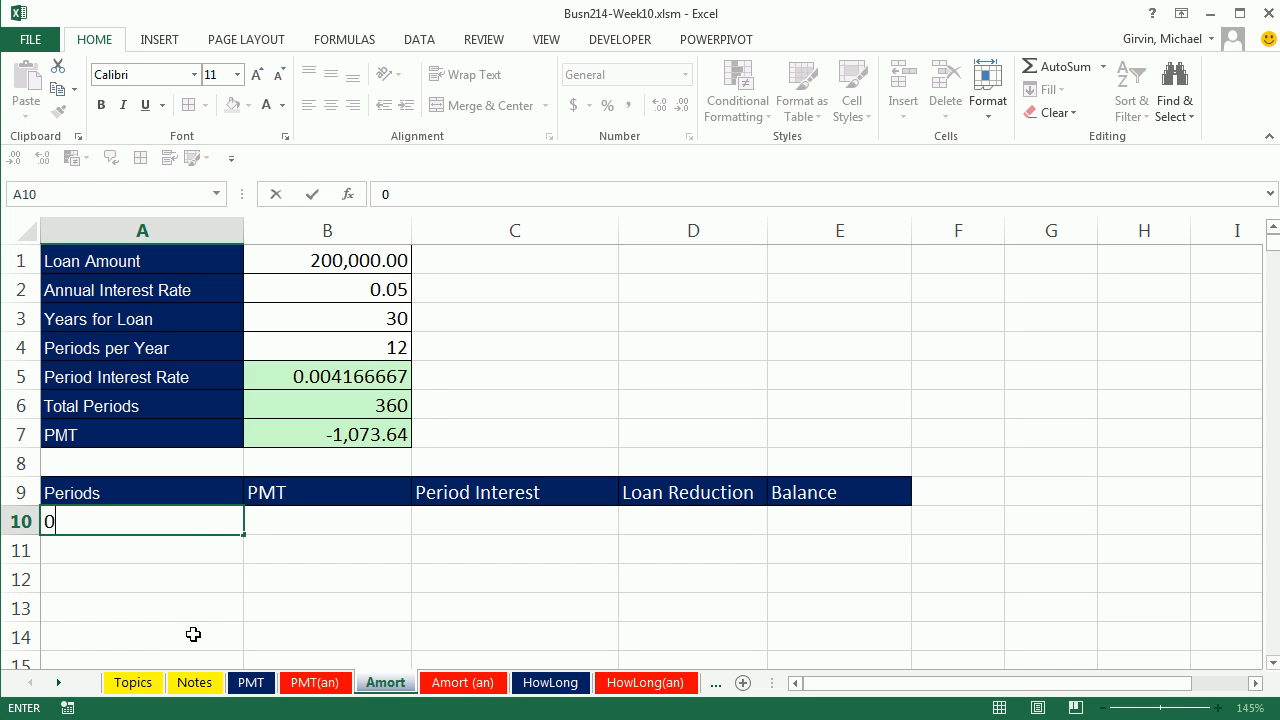
key(ctrl+Return)
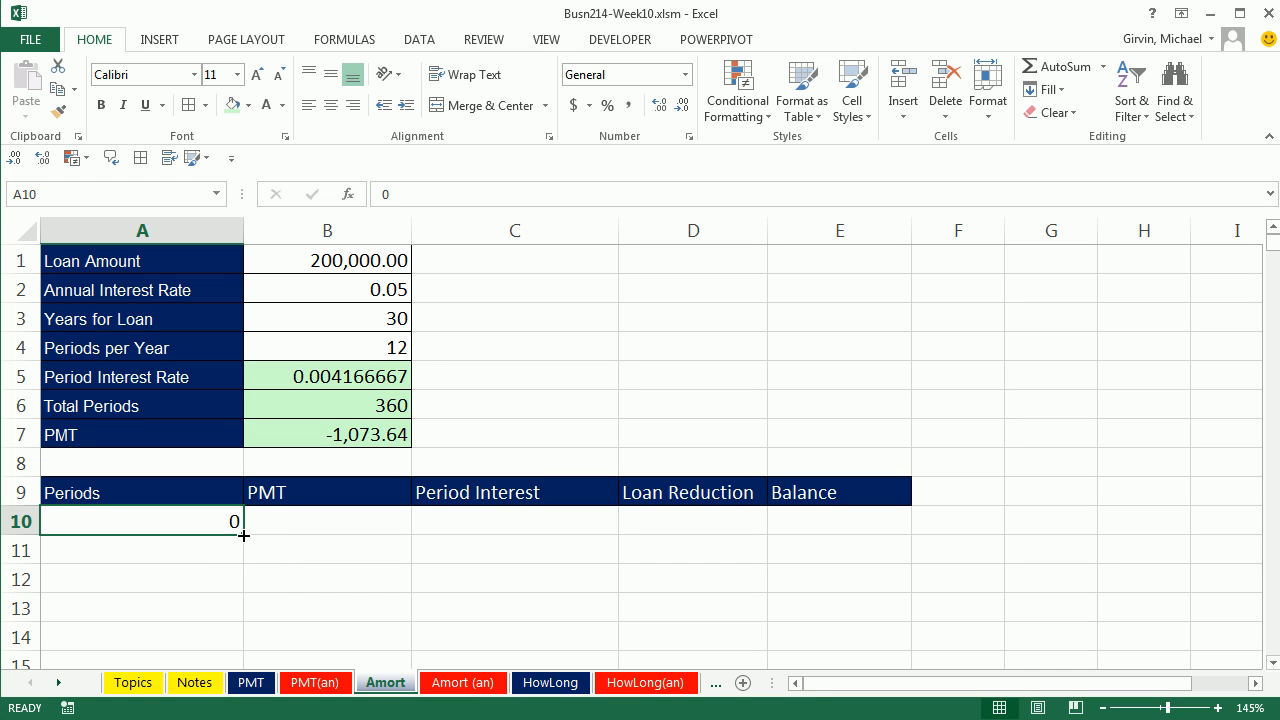
mouse_move(243, 536)
mouse_down()
mouse_move(241, 601)
mouse_move(249, 537)
mouse_up()
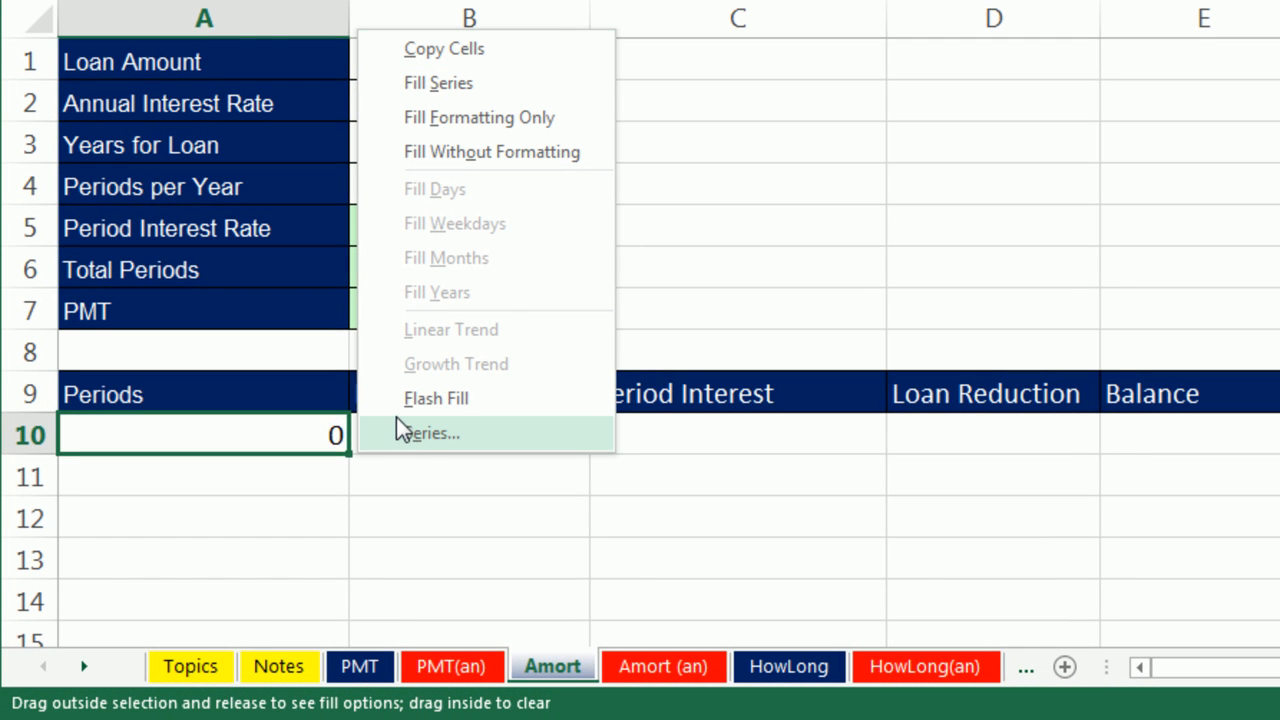
click(475, 434)
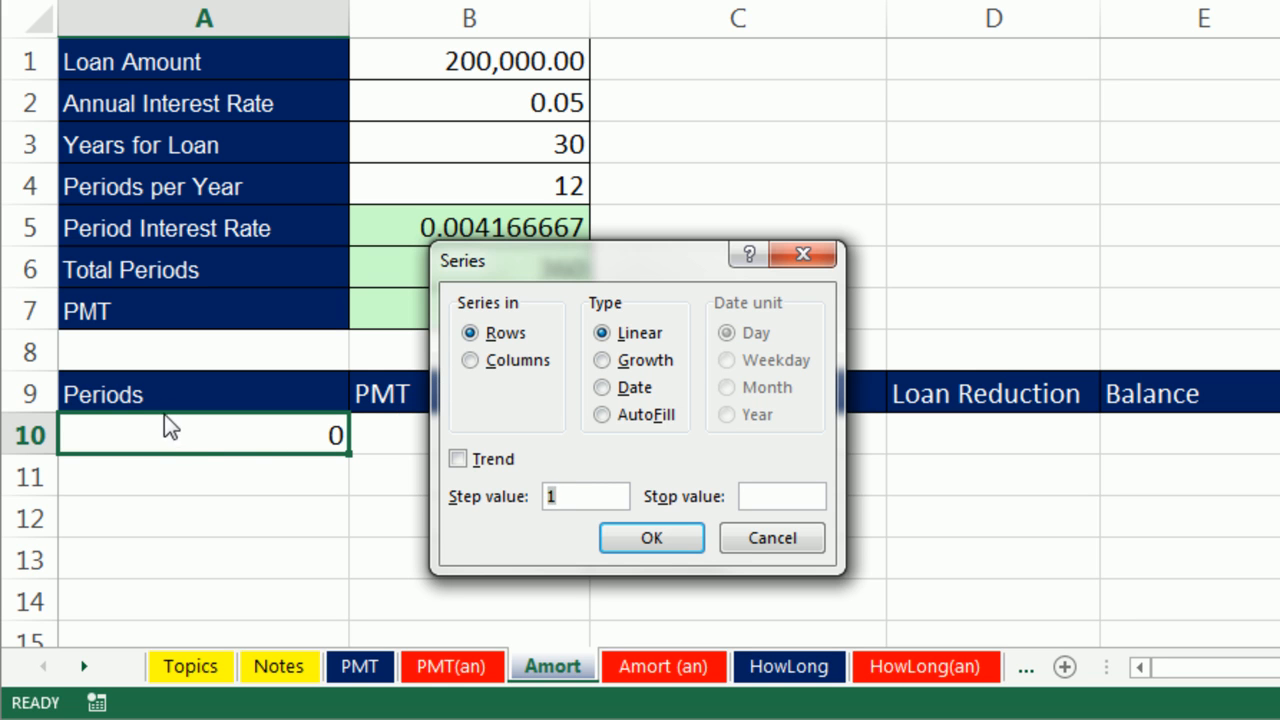
click(472, 362)
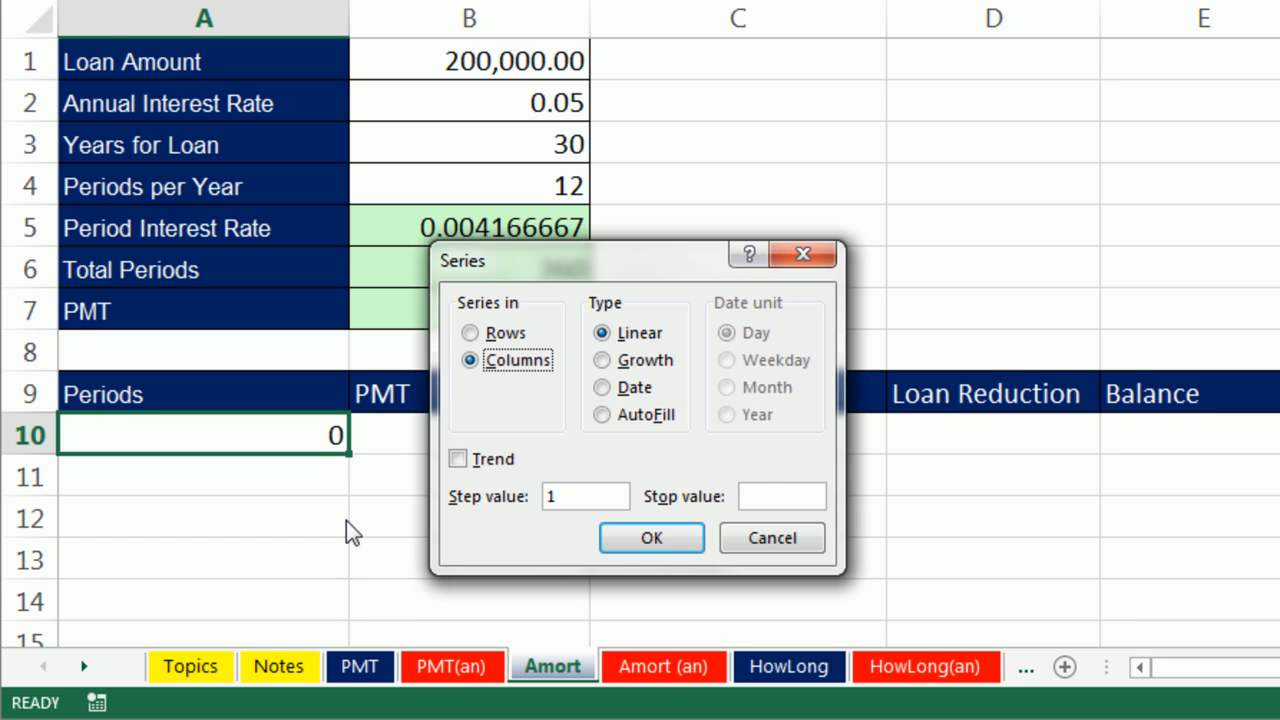
click(776, 494)
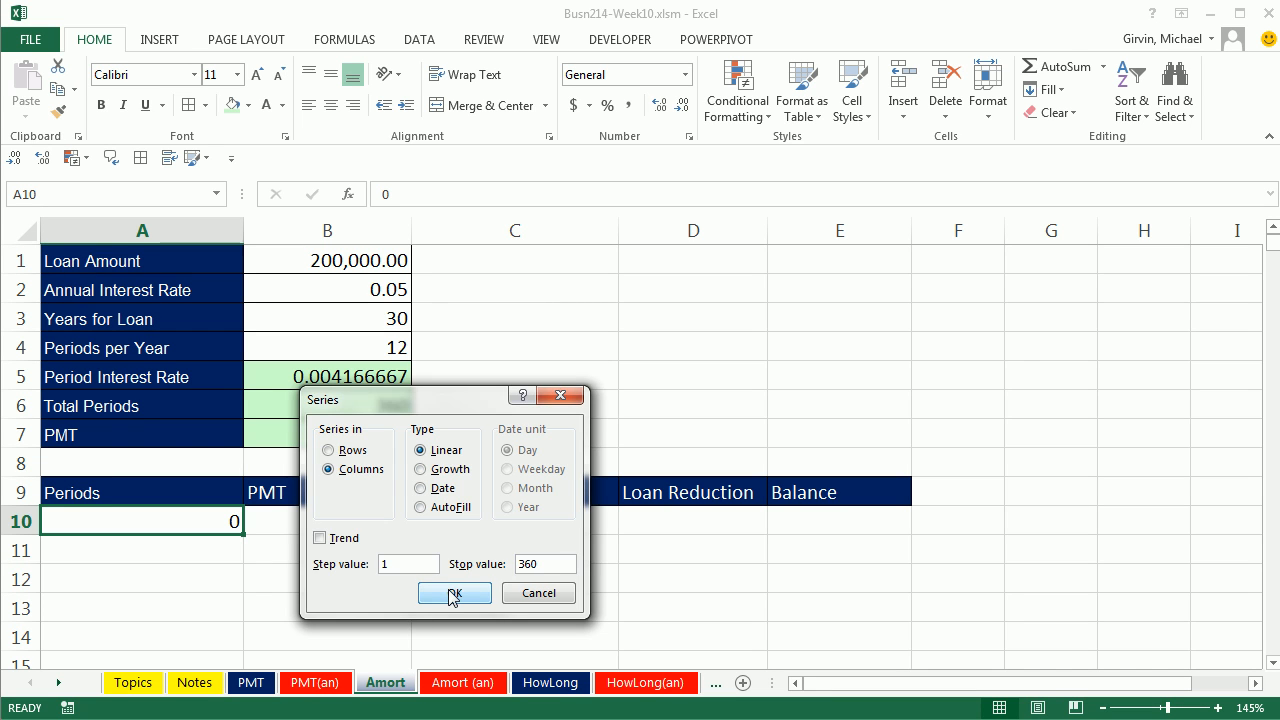
click(454, 594)
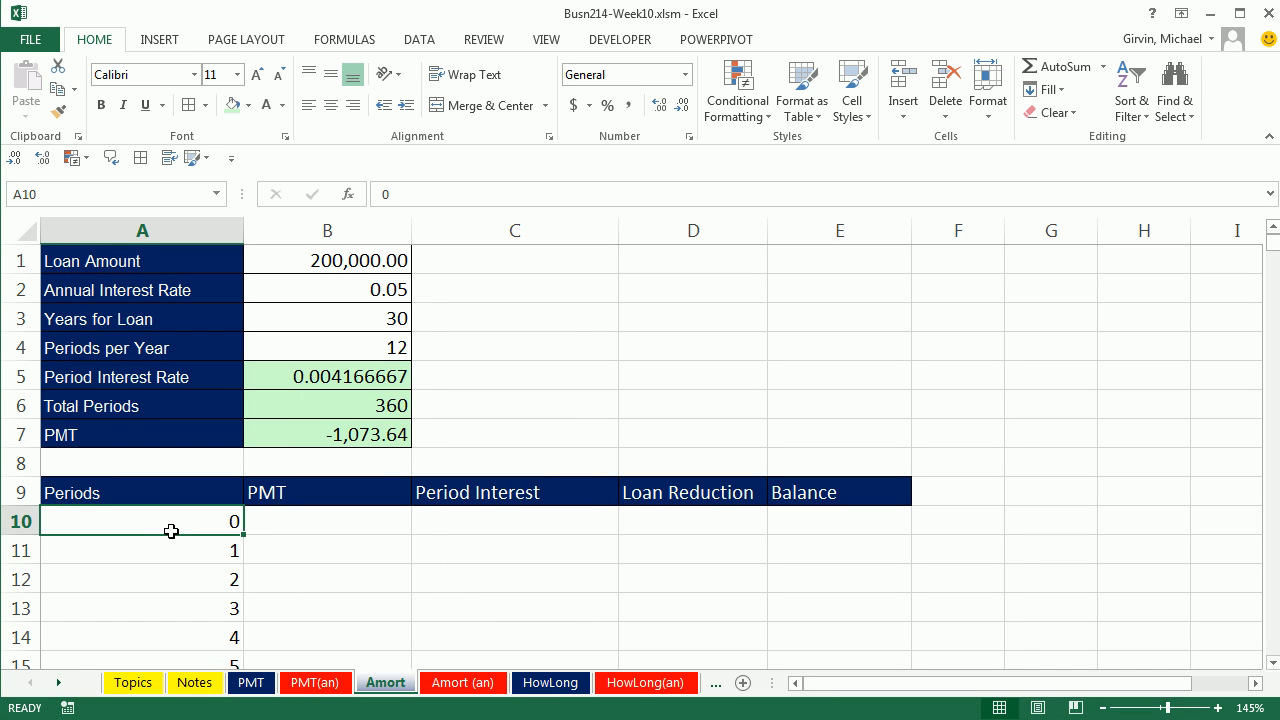
key(ctrl+Down)
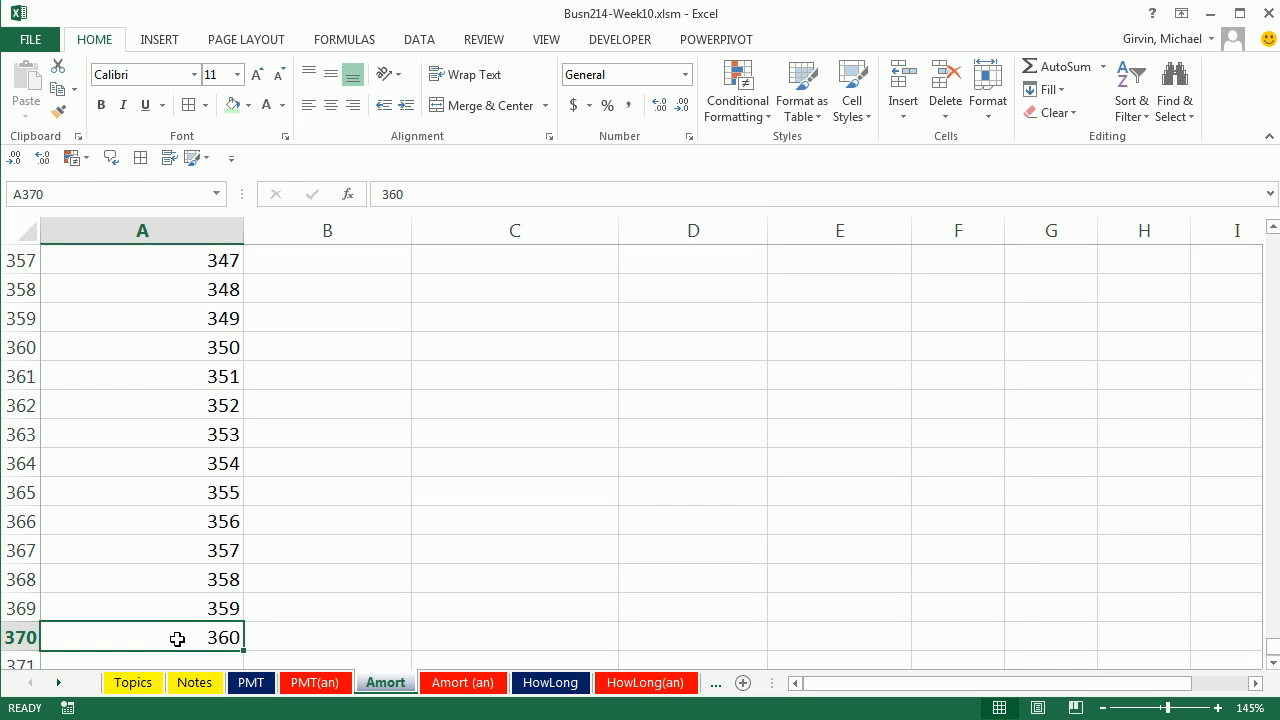
key(ctrl+Home)
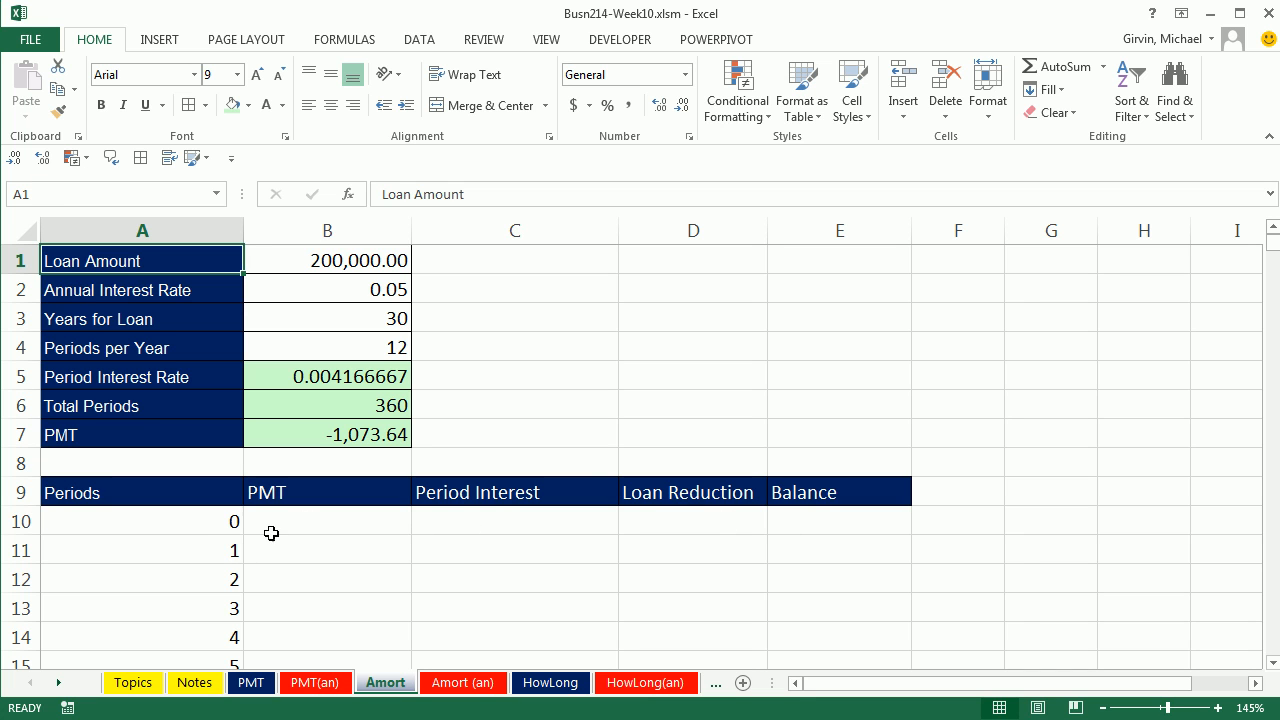
Step: Set the period 0 Balance in E10 to the loan amount with =B1
drag(192, 527, 750, 518)
click(812, 522)
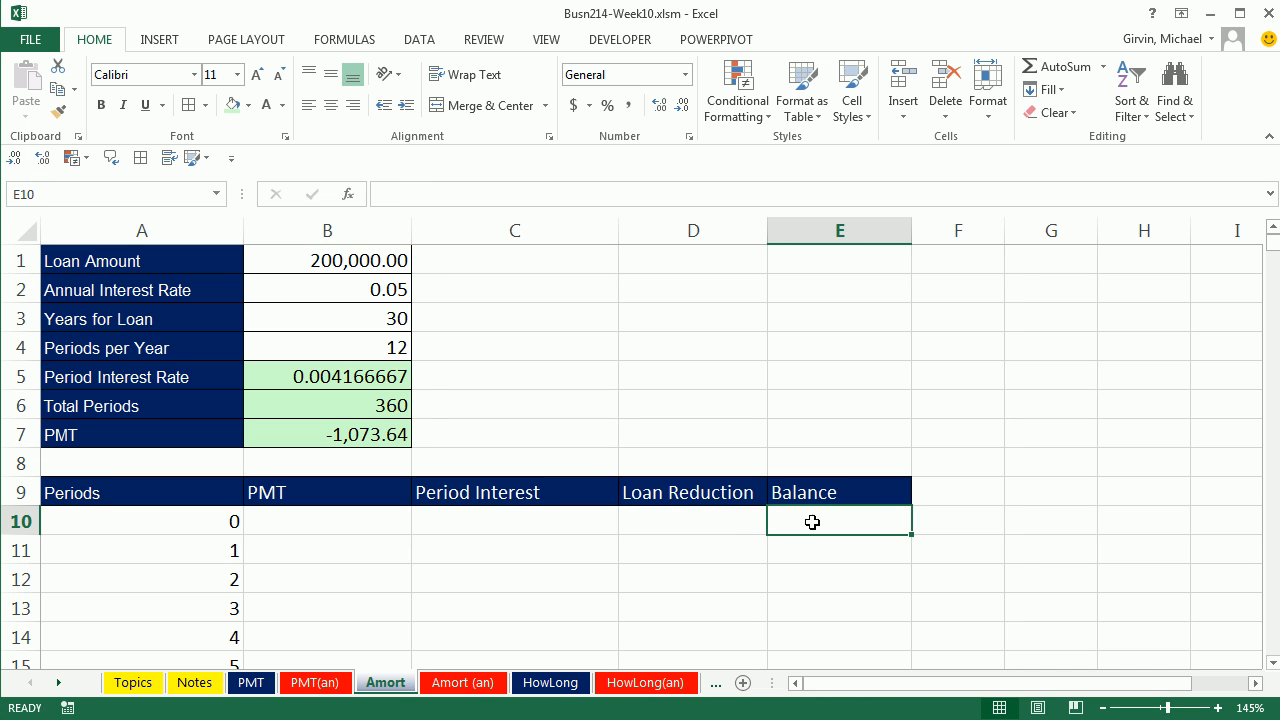
text(=)
click(352, 266)
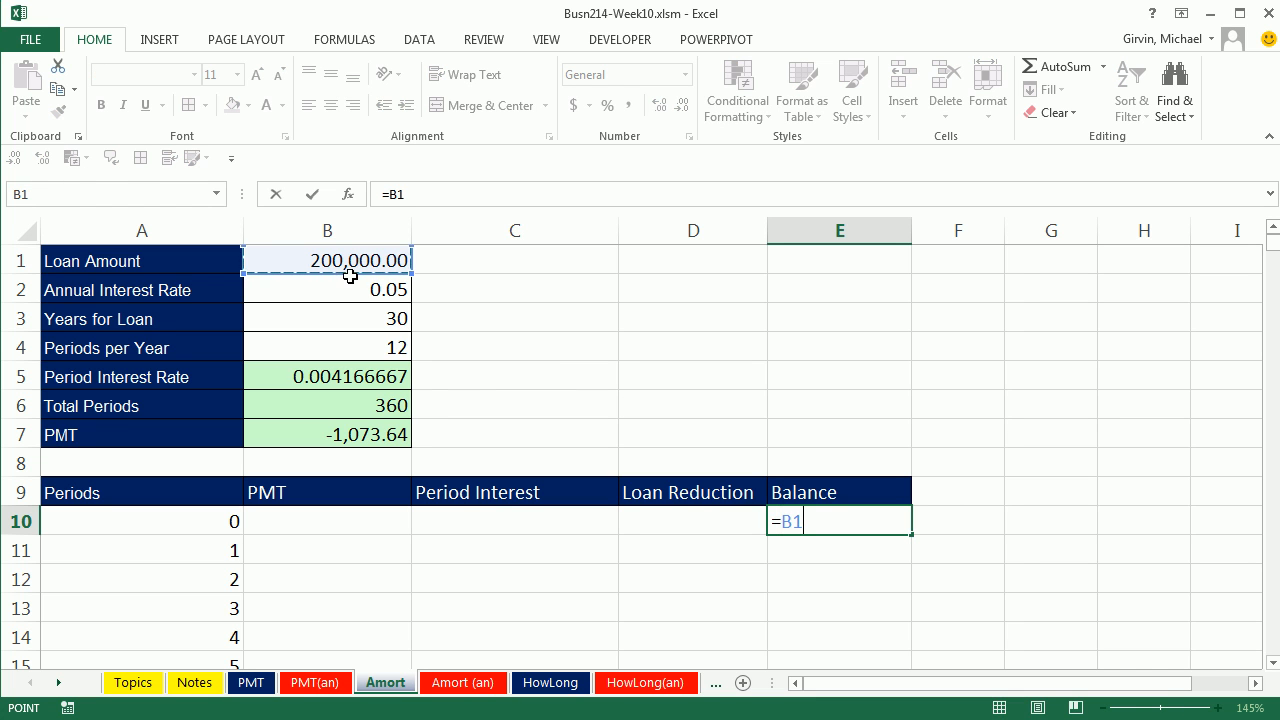
key(Return)
Step: Enter the period 1 payment in B11 as =-B$7, with the row reference locked
click(339, 549)
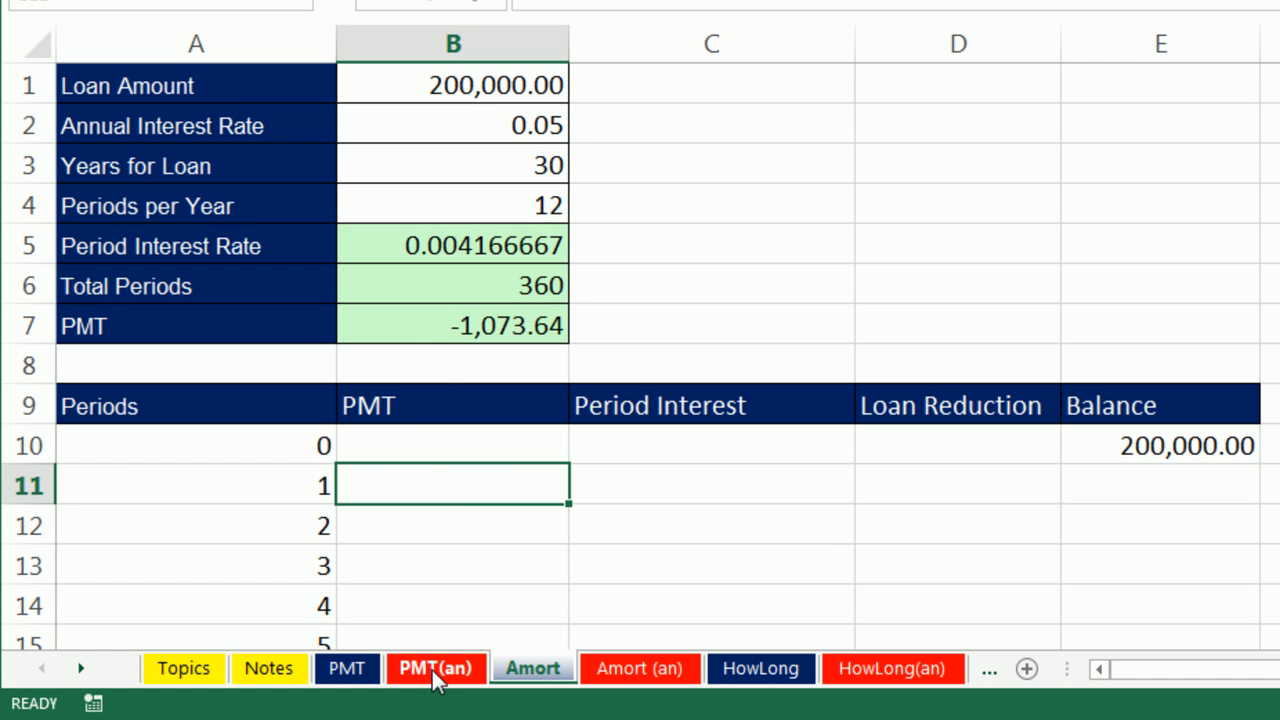
text(-)
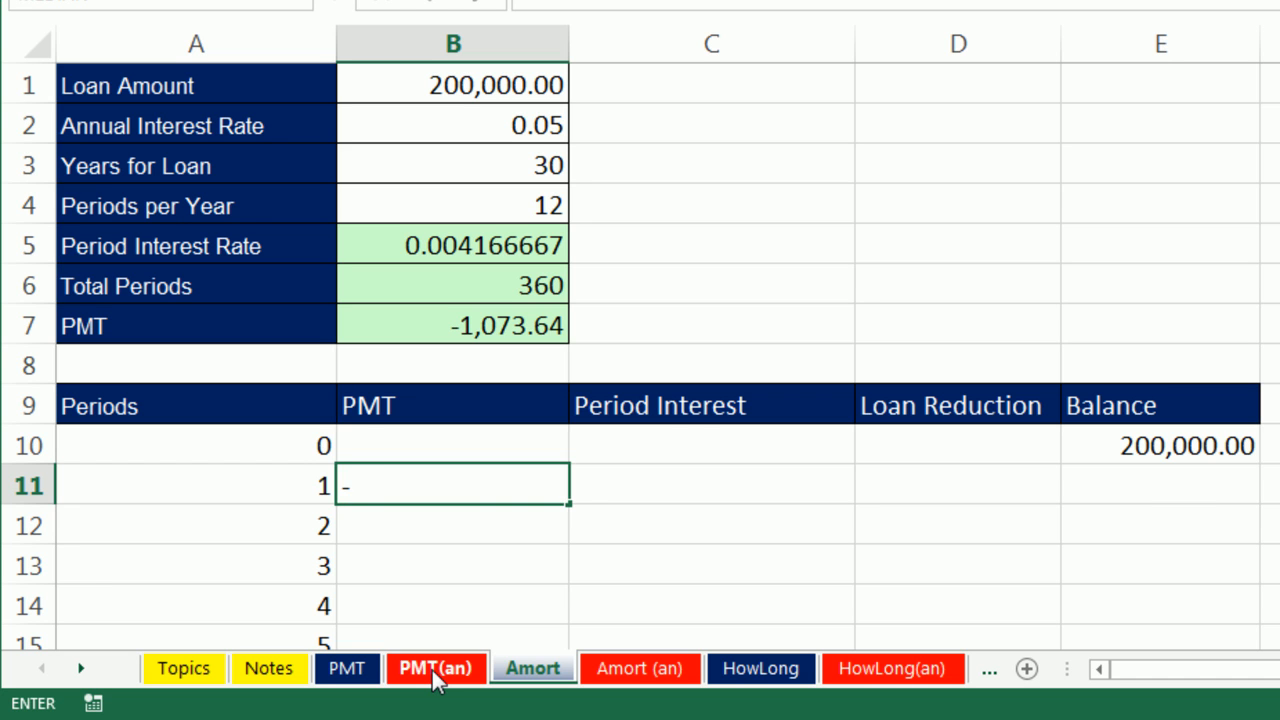
click(392, 328)
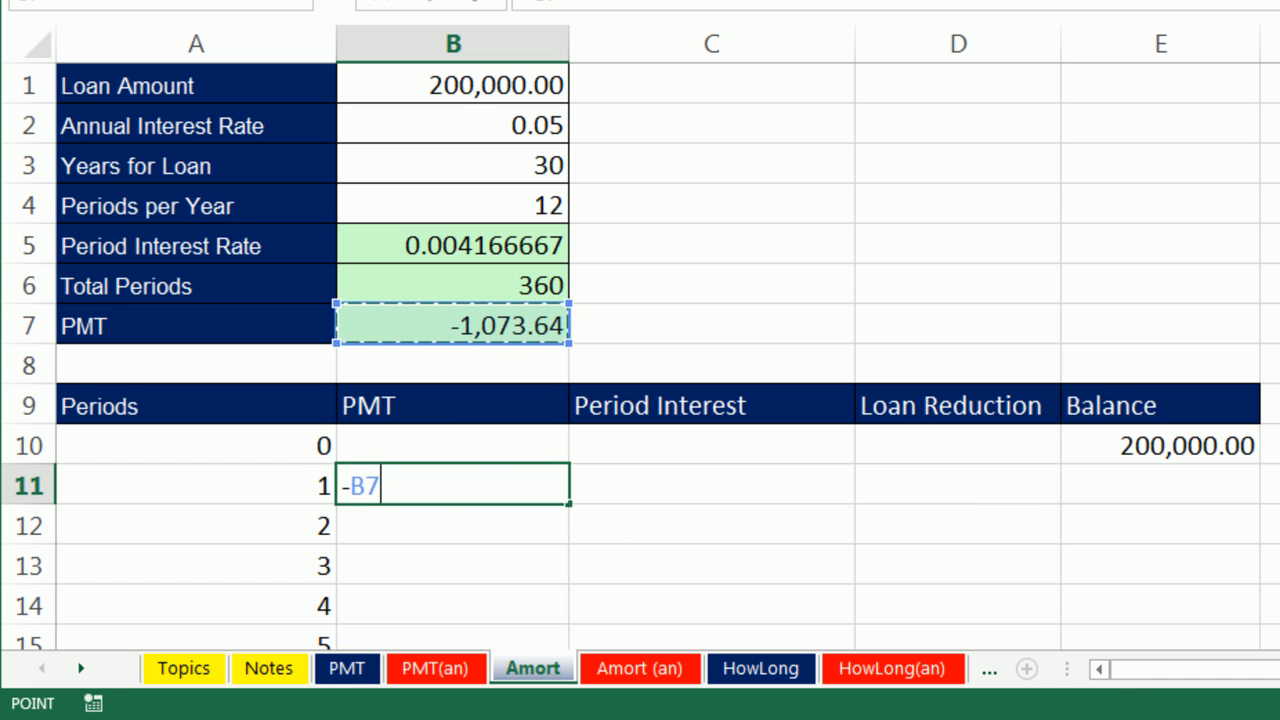
key(ctrl+Return)
key(F2)
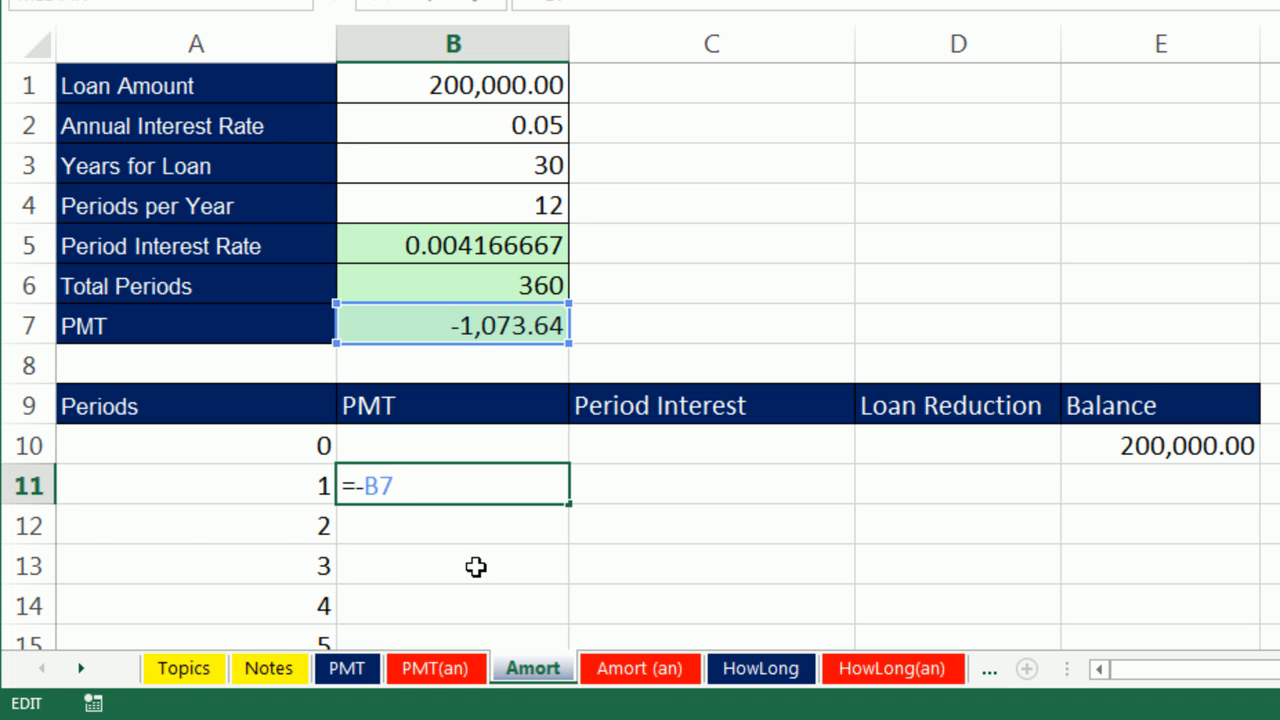
key(F4)
key(F4)
key(ctrl+Return)
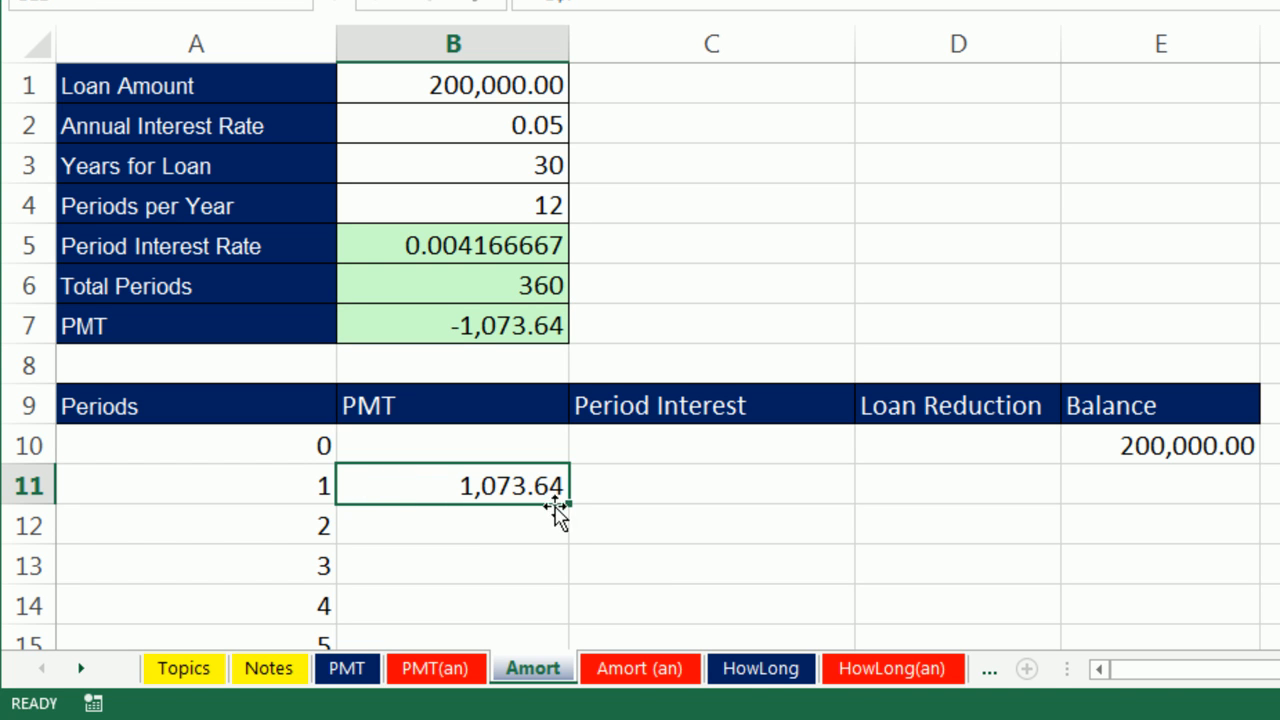
Step: Copy the B11 payment formula down the PMT column through period 360 and check the last row
double_click(567, 505)
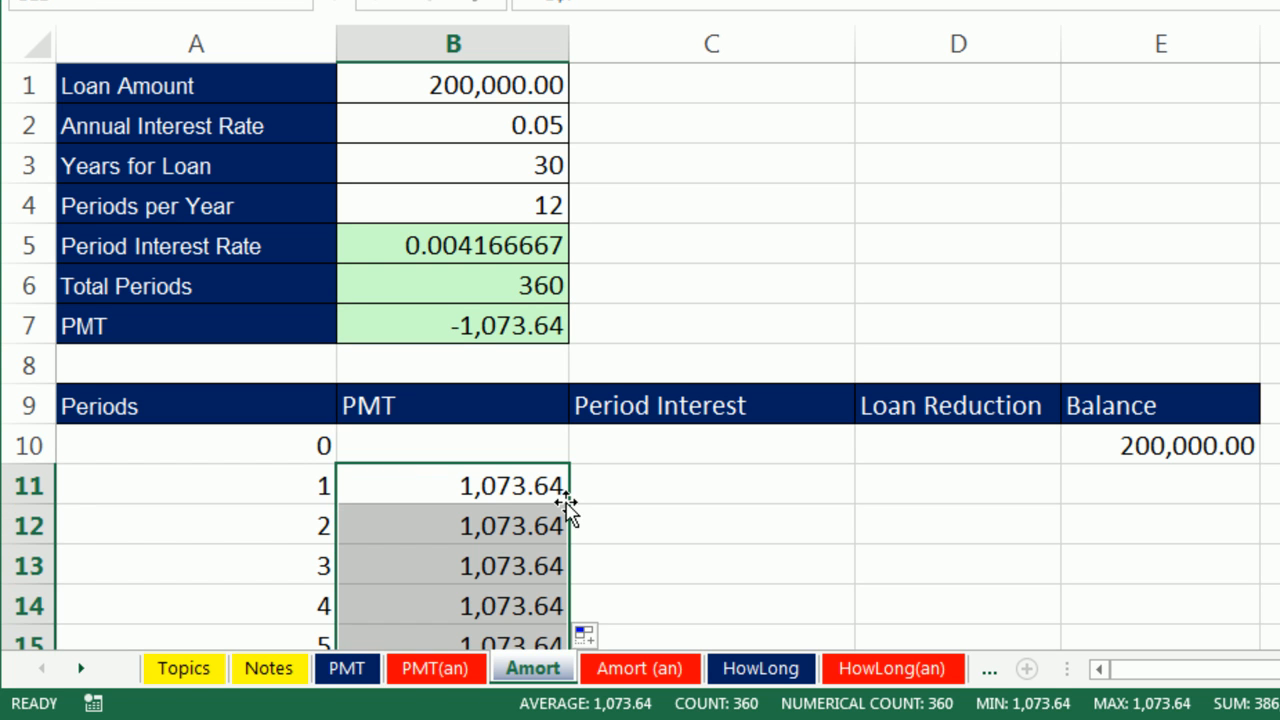
key(ctrl+Down)
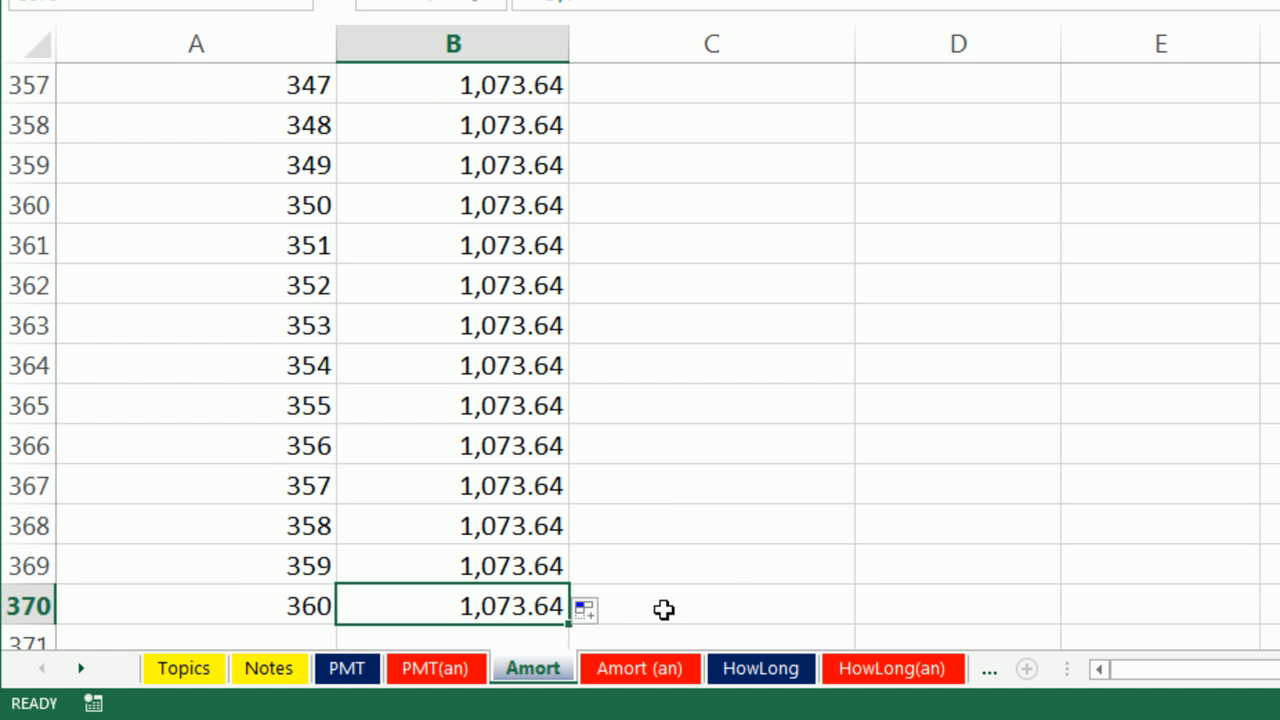
key(ctrl+Up)
scroll(664, 609, up, 3)
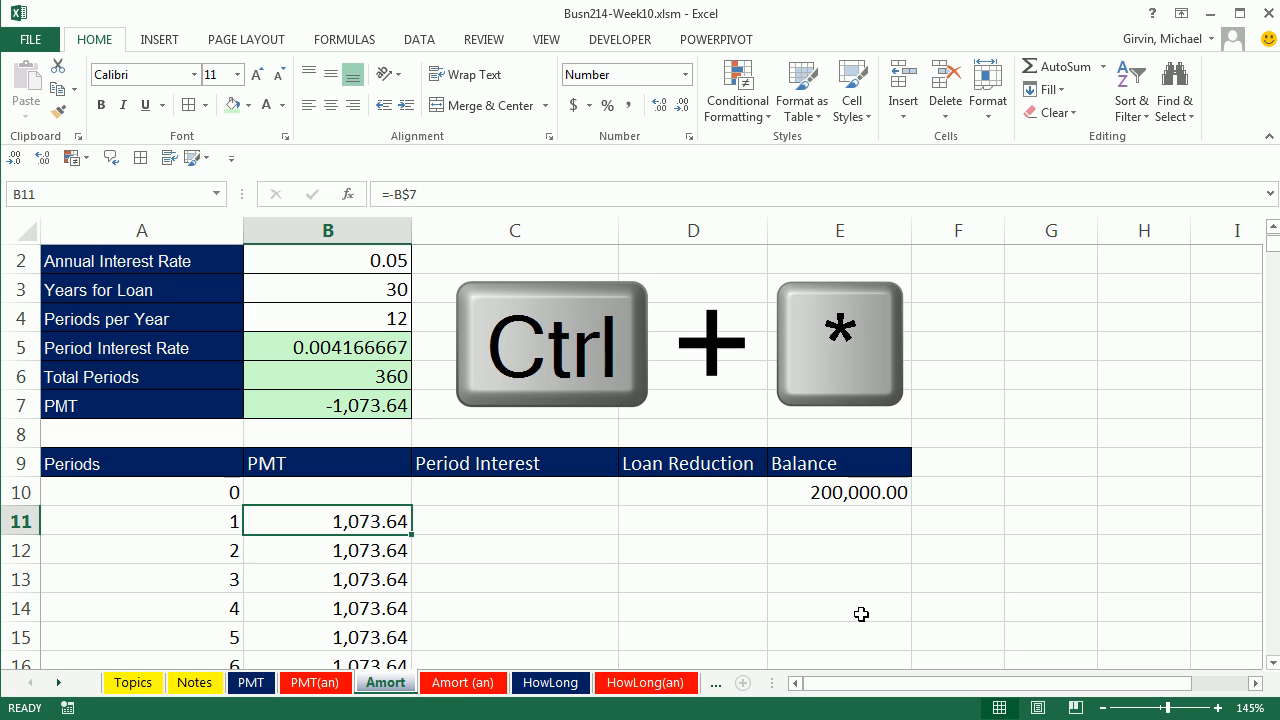
Step: Apply all borders to the whole amortization table, including its header row, and return to B11
key(ctrl+shift+8)
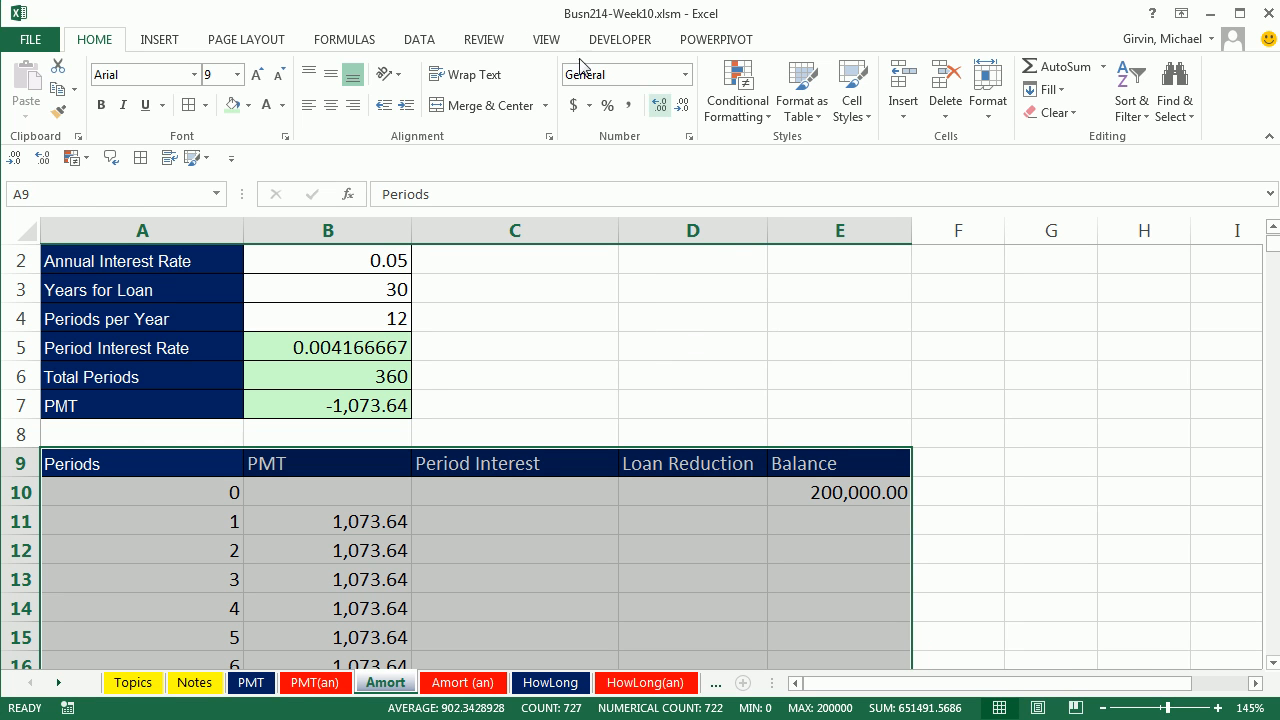
click(186, 106)
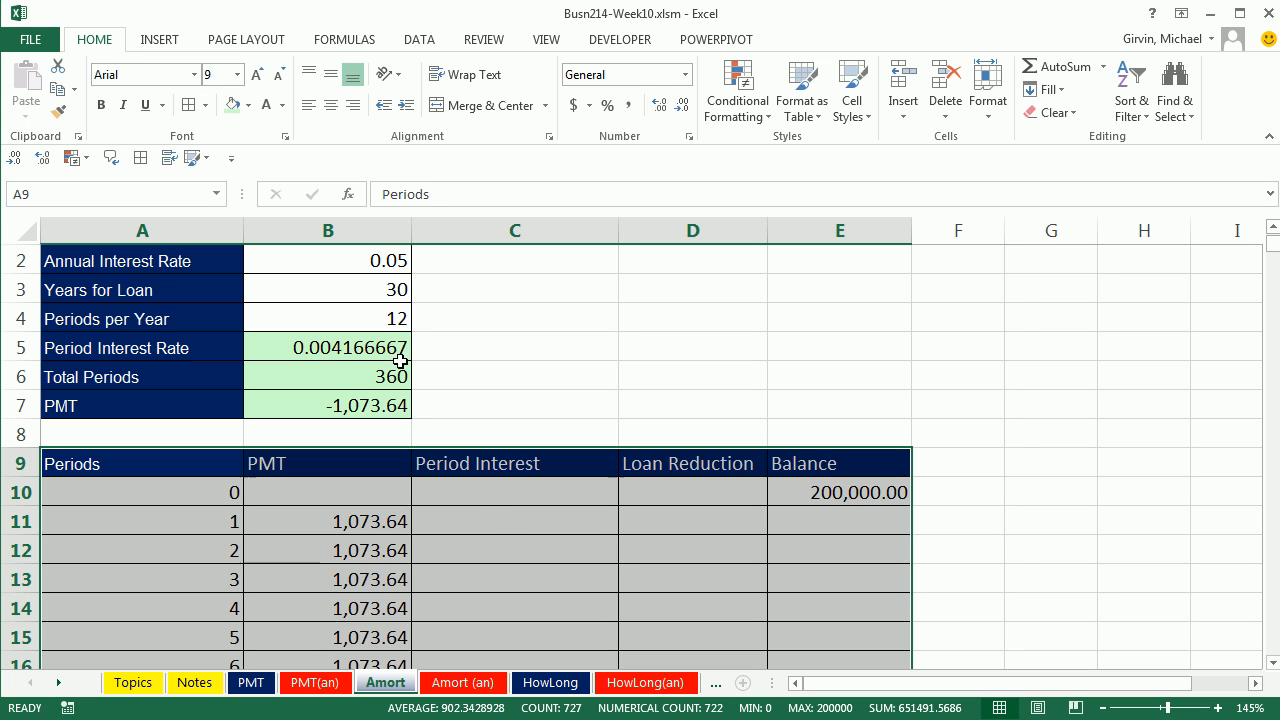
click(378, 518)
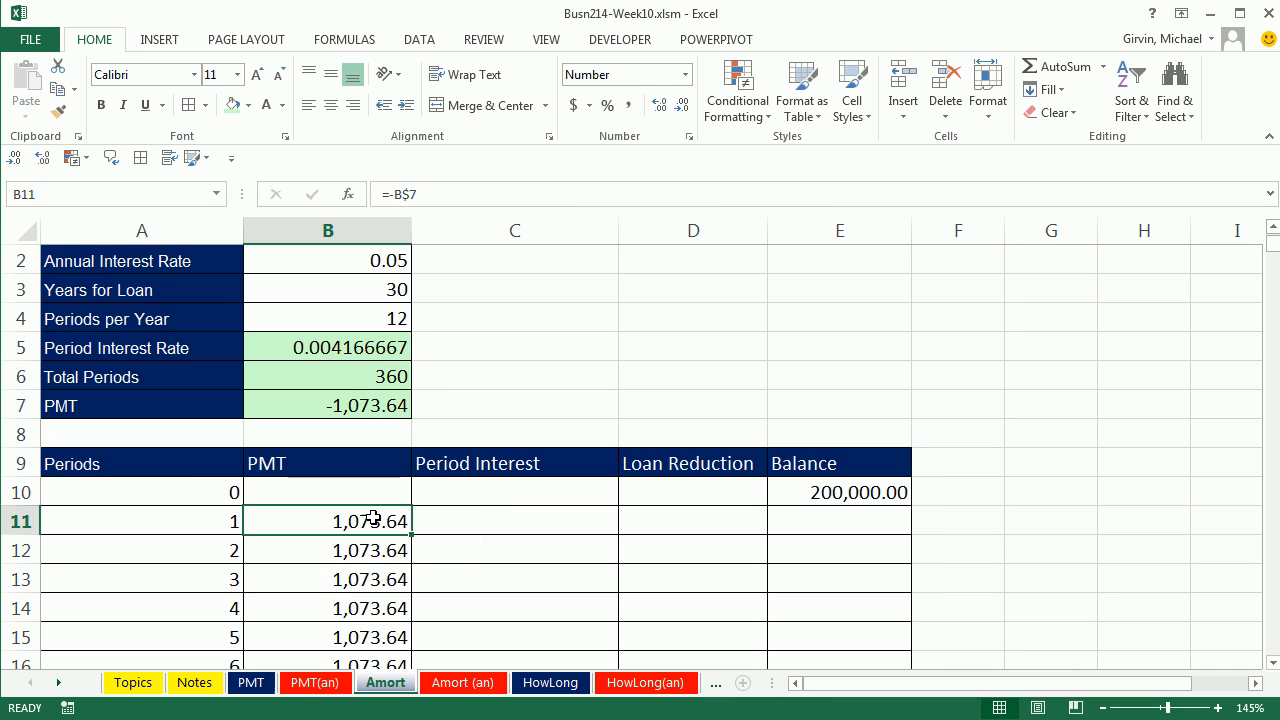
Step: Apply the light green fill to the PMT column from B11 down through the last period and to the period 1 cells C11:E11
click(231, 105)
double_click(411, 536)
drag(469, 524, 783, 526)
click(231, 105)
Step: Calculate the period 1 interest in C11 with =E10*B$5, locking the row reference to the period interest rate
click(540, 520)
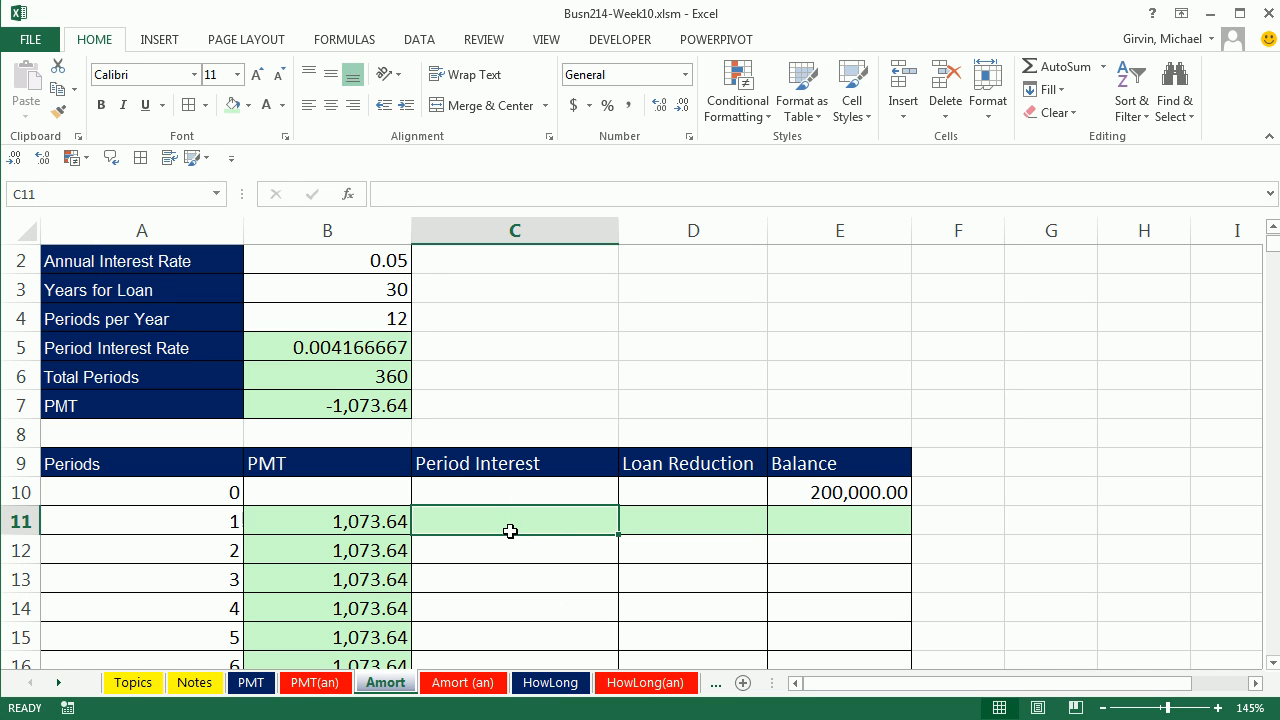
click(862, 494)
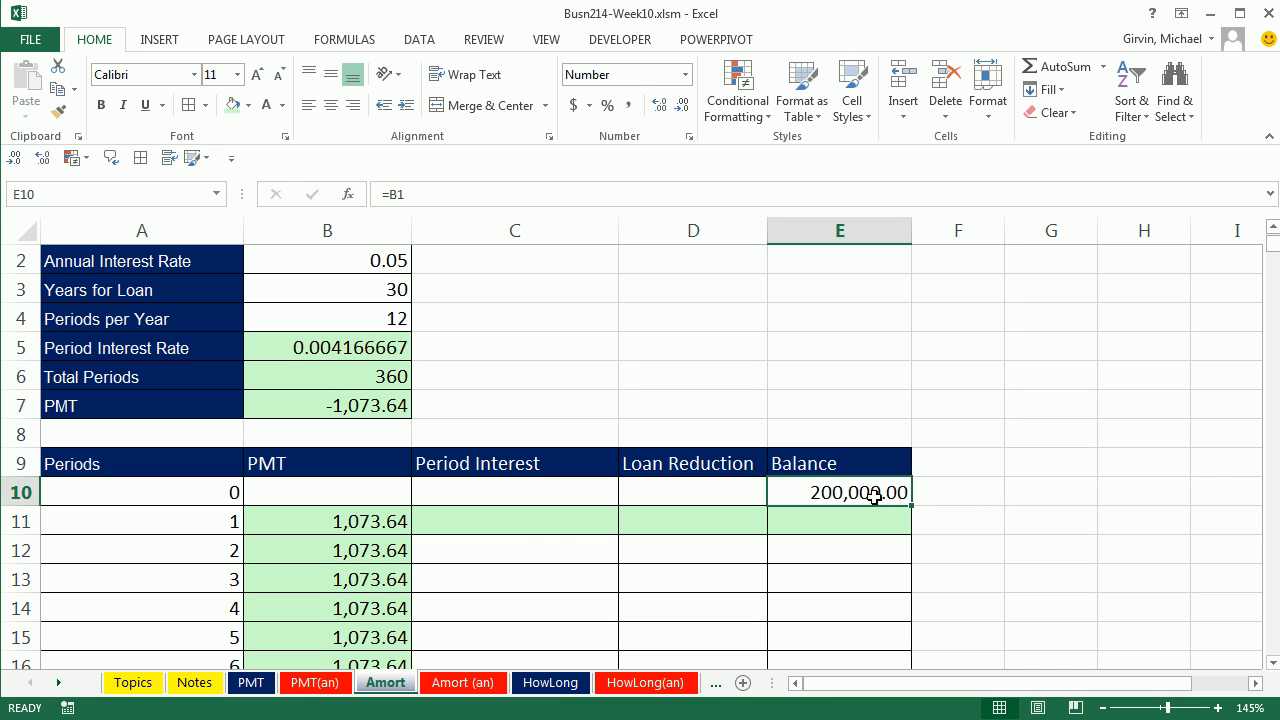
click(546, 530)
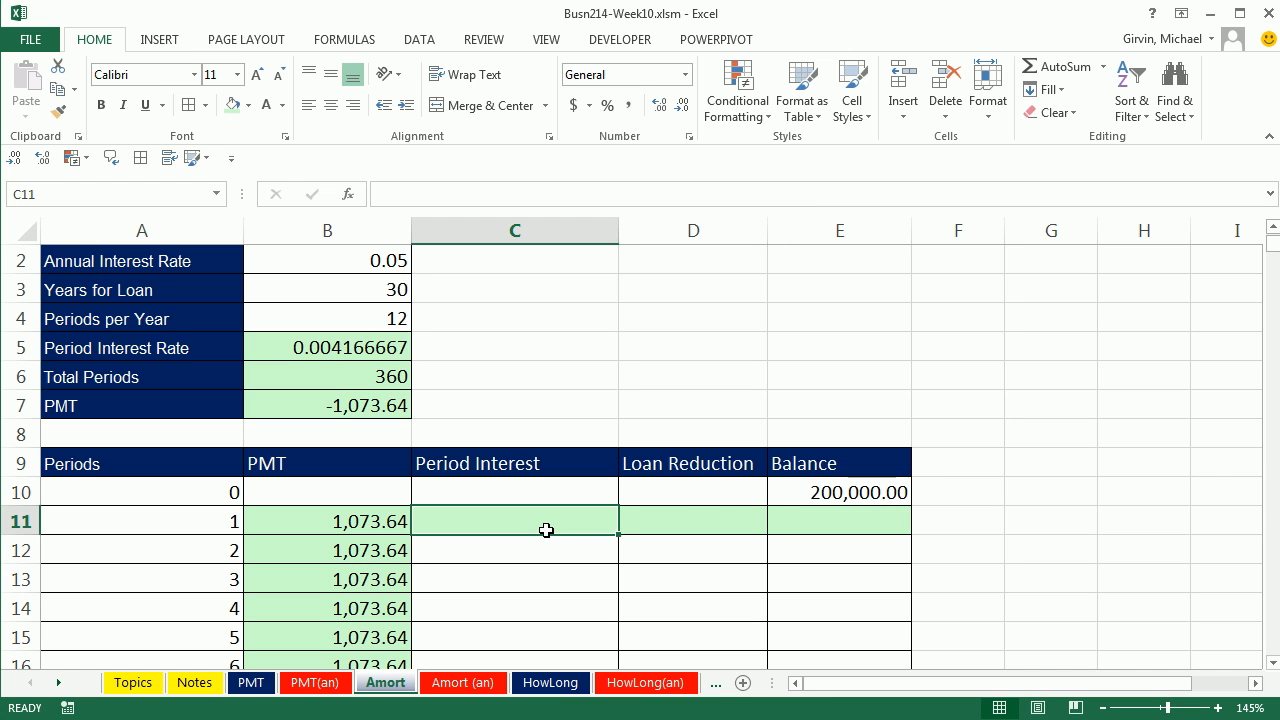
click(337, 352)
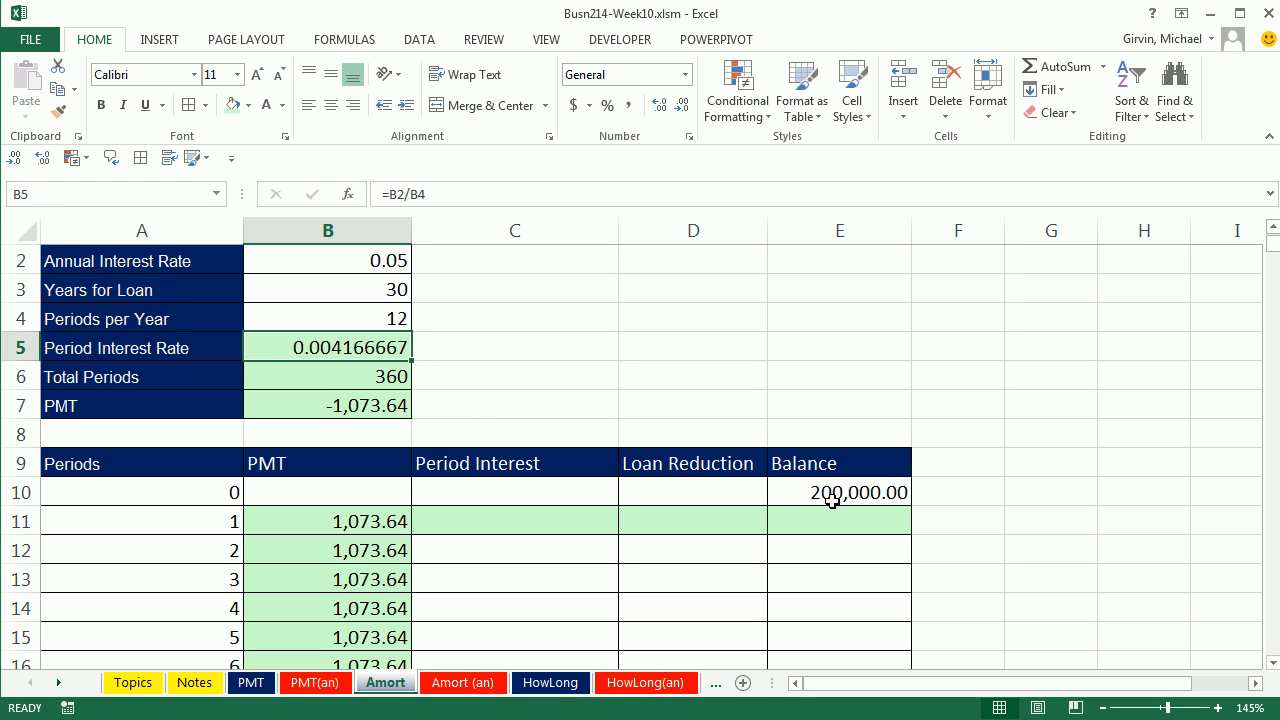
click(532, 516)
text(=)
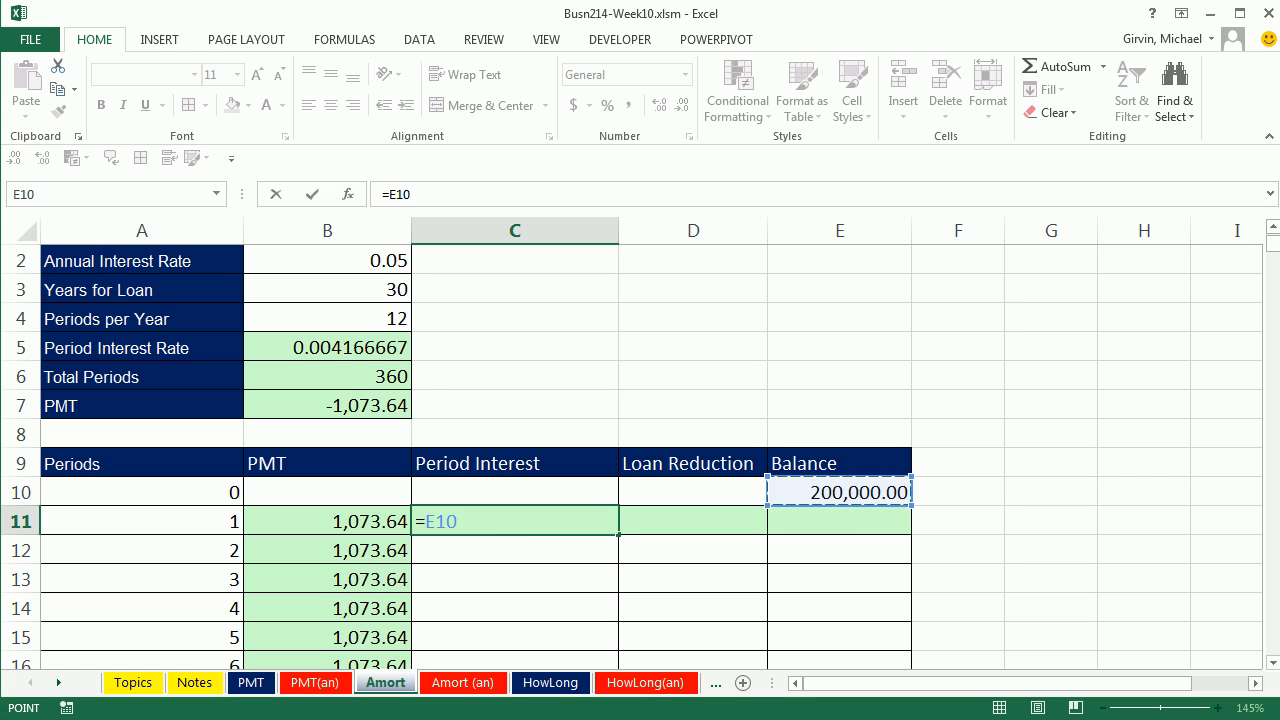
text(*)
click(345, 346)
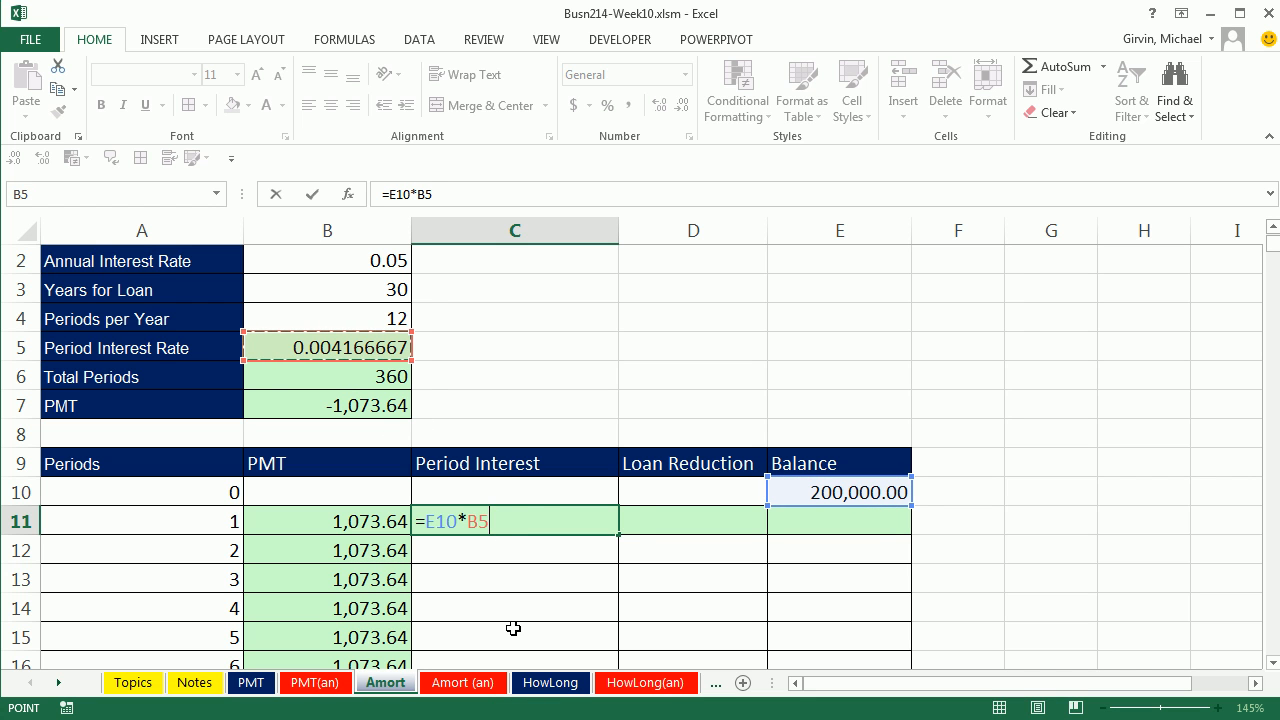
key(F4)
key(F4)
key(ctrl+Return)
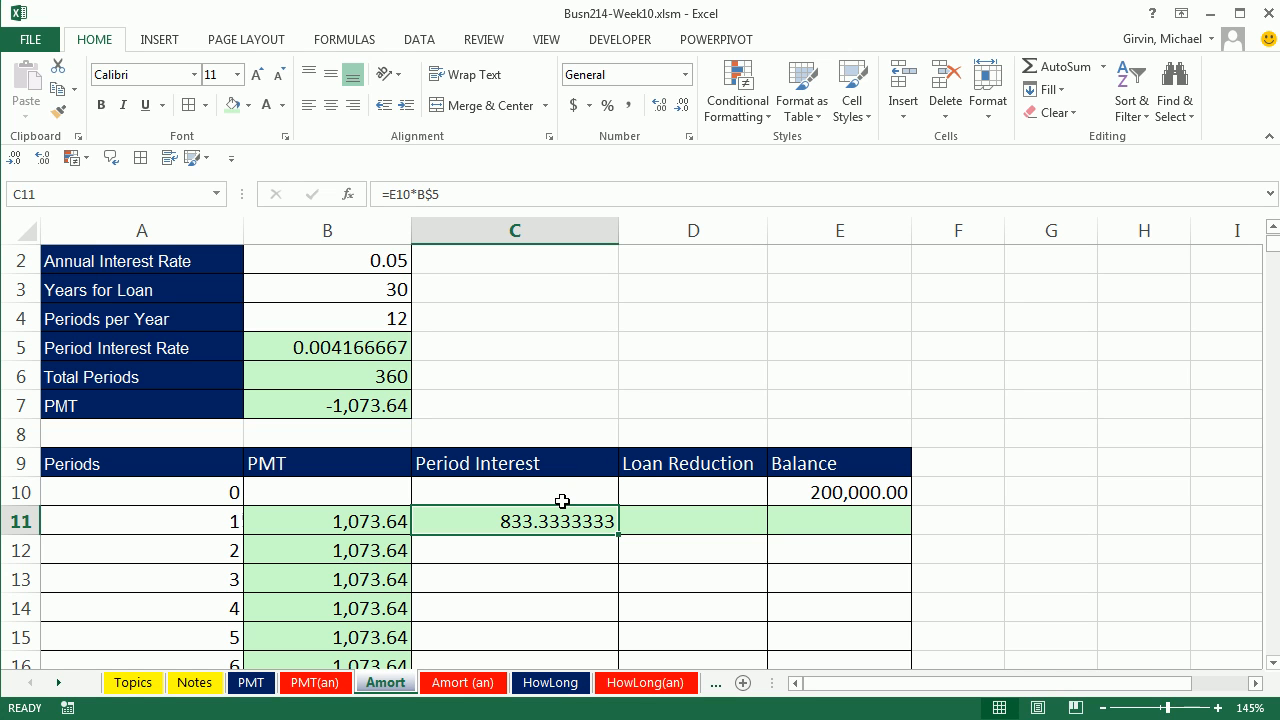
click(805, 494)
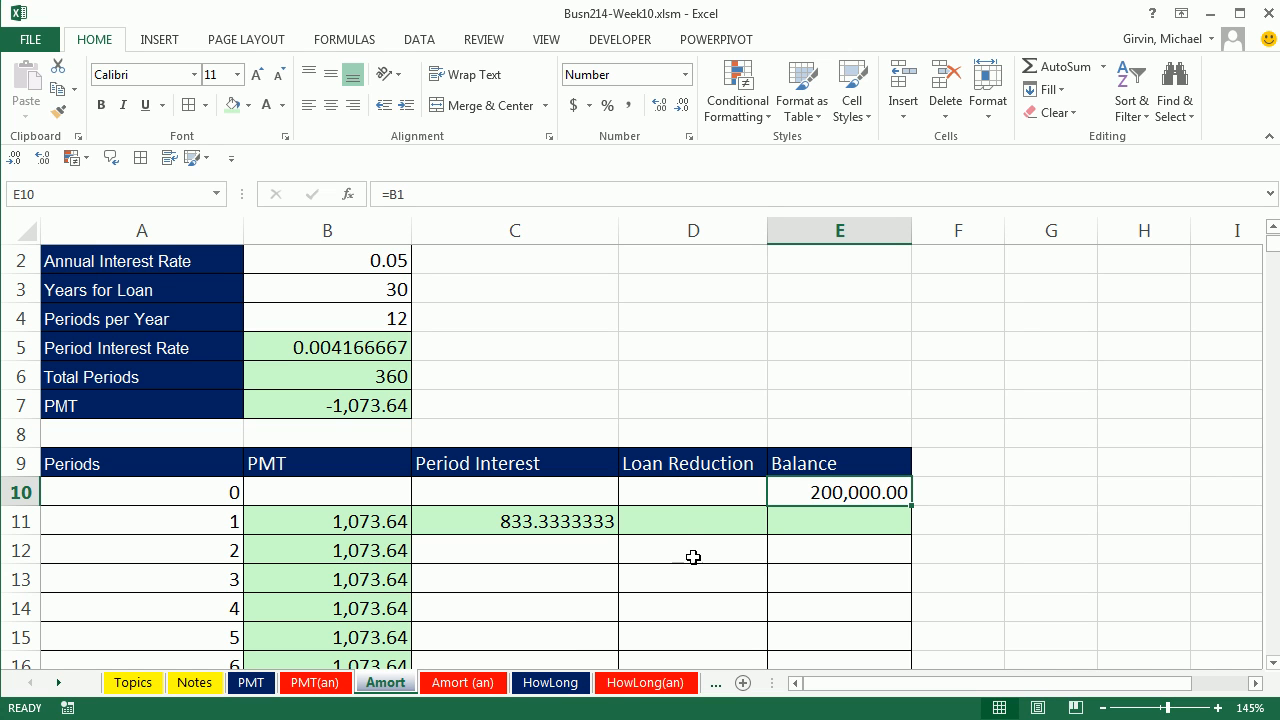
Step: Calculate the period 1 loan reduction in D11 with =B11-C11, subtracting the period interest from the payment
key(Down)
key(Left)
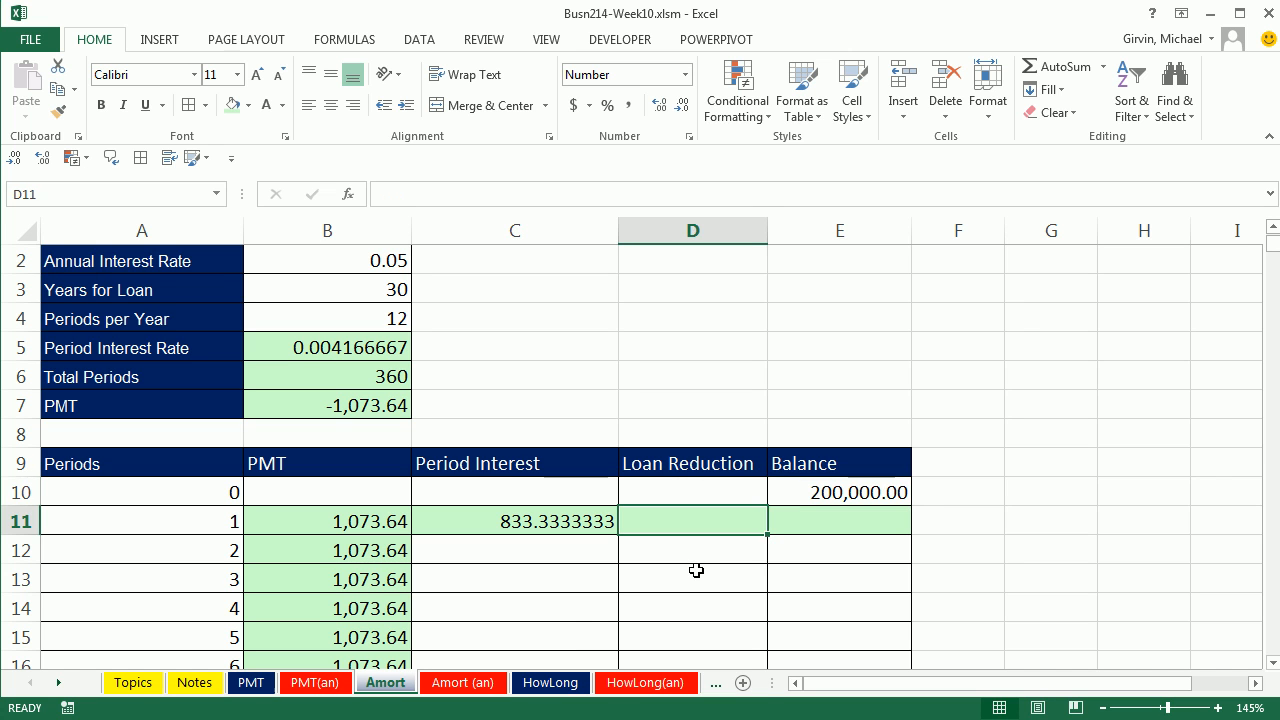
text(=)
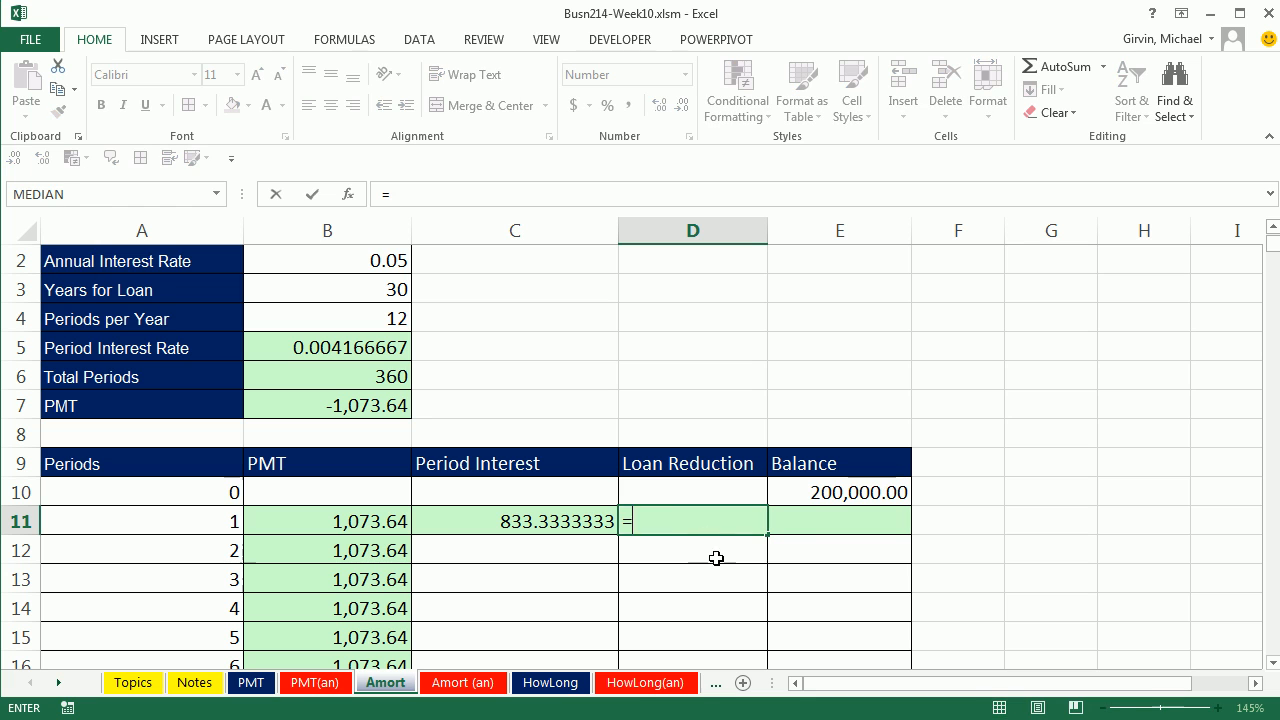
click(349, 528)
text(-)
key(Left)
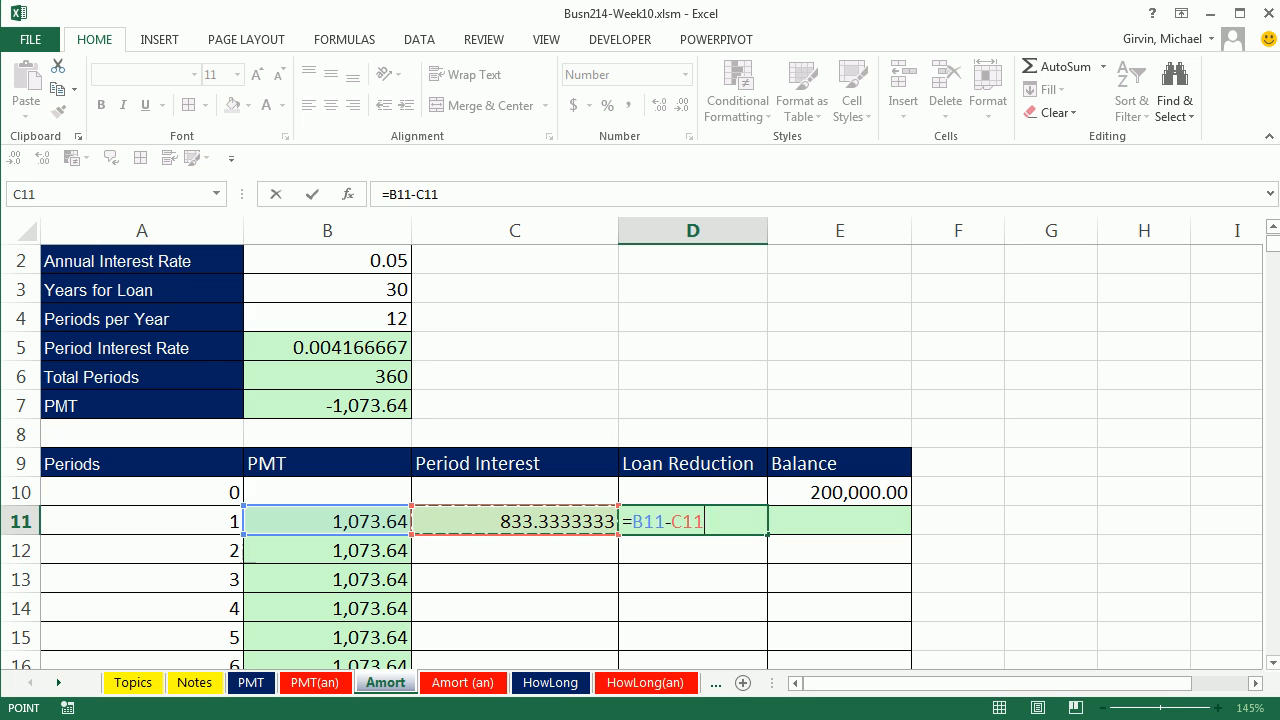
key(ctrl+Return)
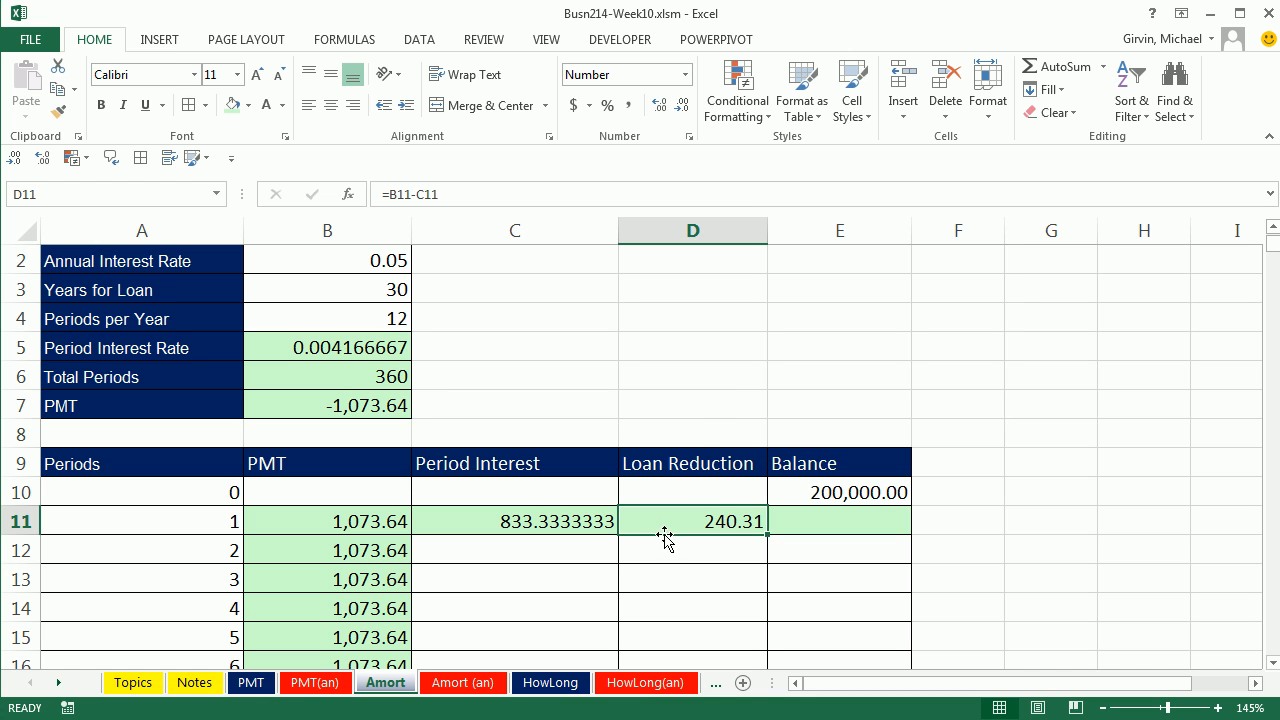
click(555, 525)
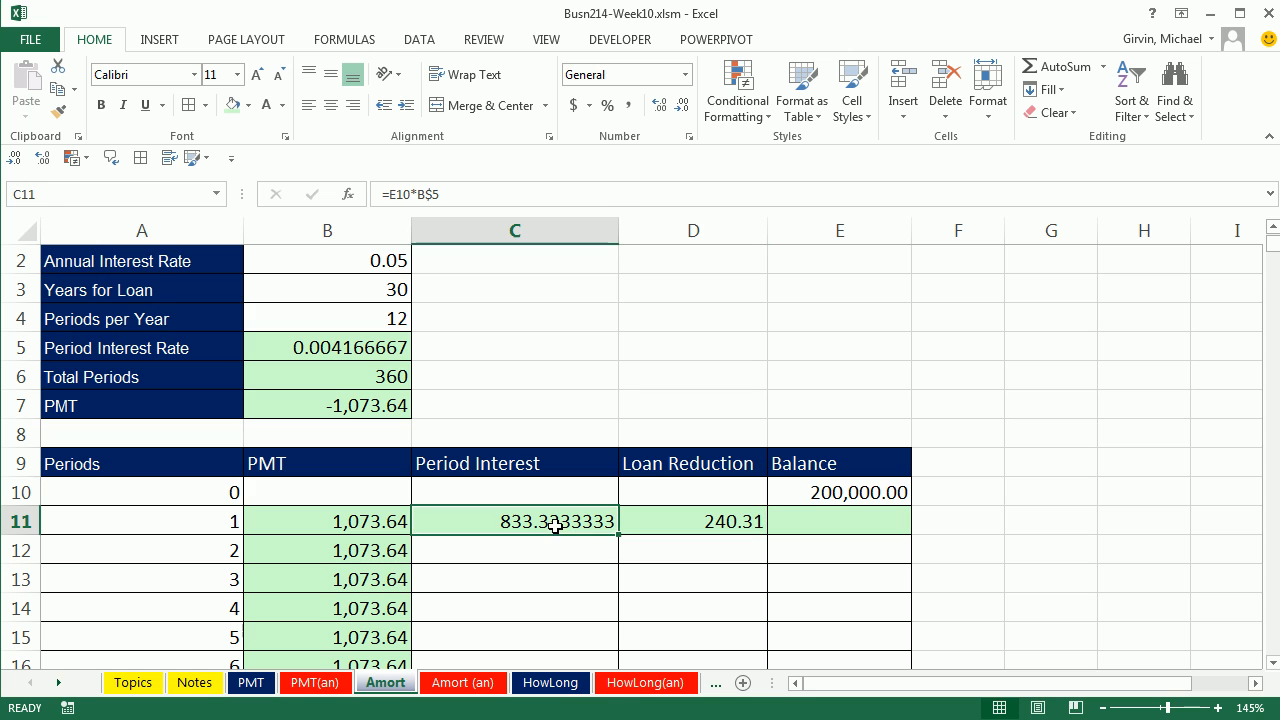
click(690, 521)
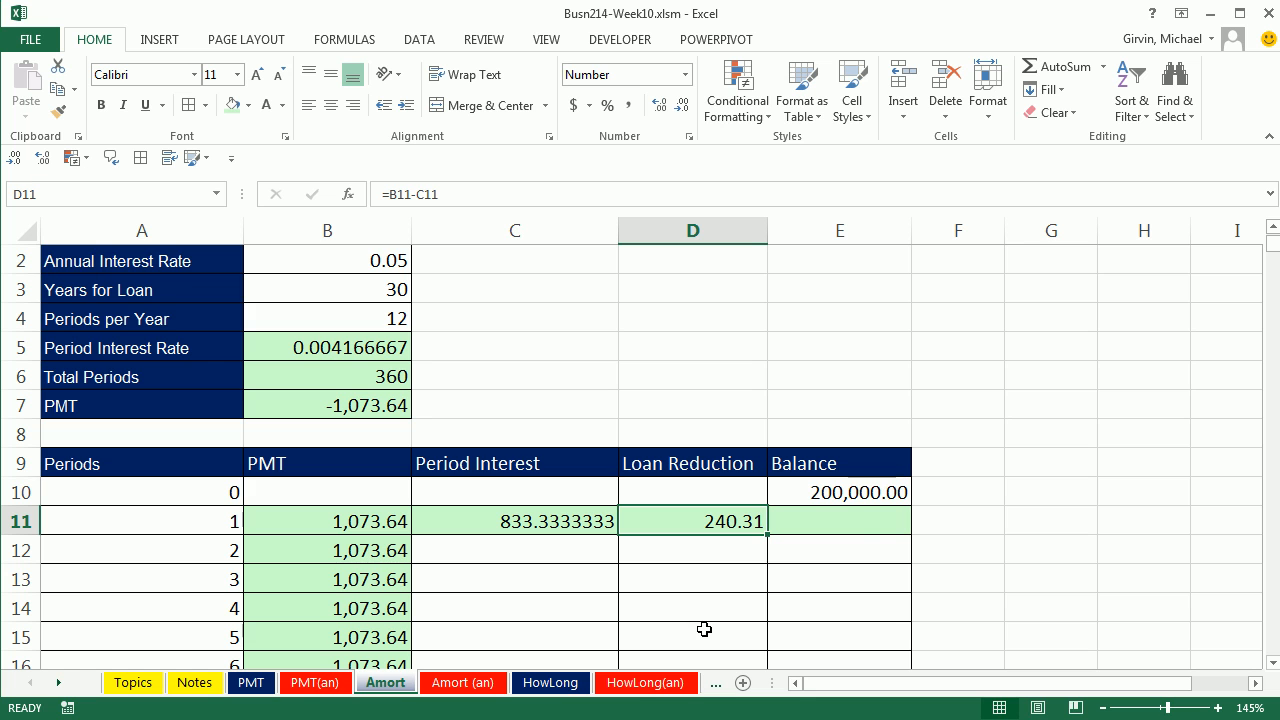
Step: Calculate the period 1 balance in E11 with =E10-D11, subtracting the loan reduction from the previous balance
click(876, 526)
text(=)
key(Up)
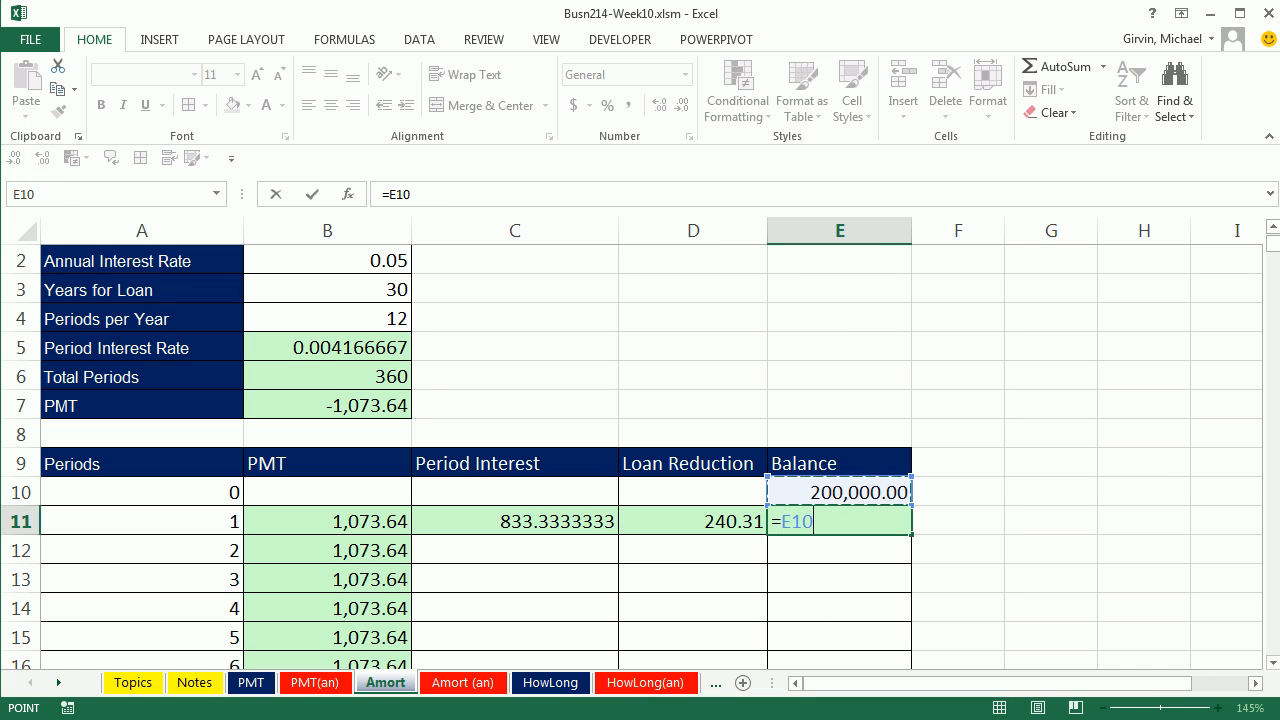
text(-)
key(Left)
key(ctrl+Return)
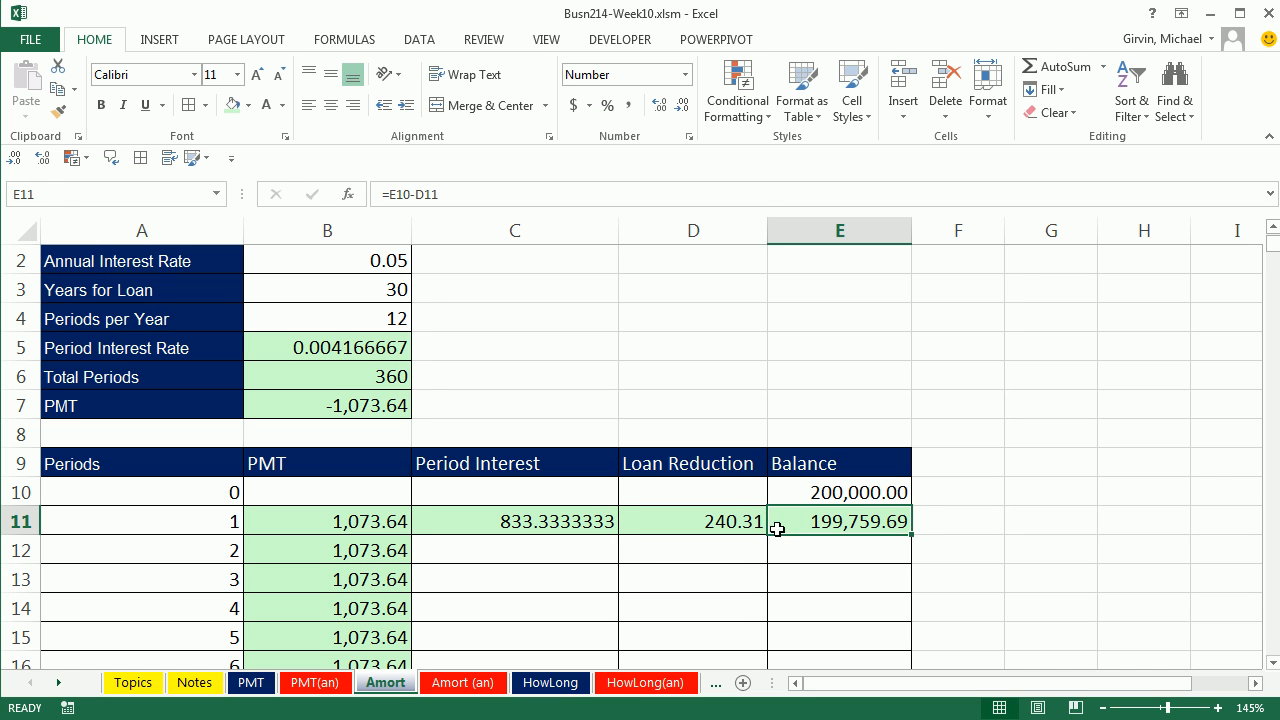
Step: Check the cell references in the period 1 loan reduction formula in D11 and interest formula in C11
click(730, 521)
key(F2)
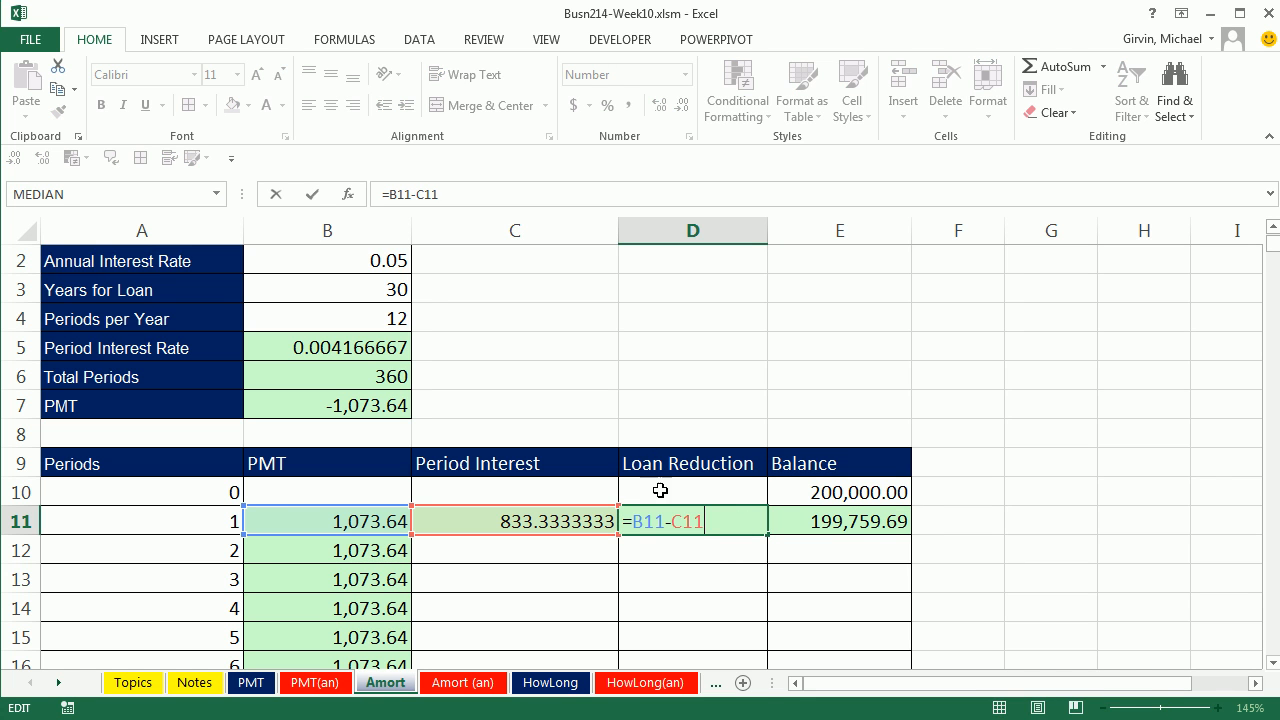
key(ctrl+Return)
click(553, 523)
key(F2)
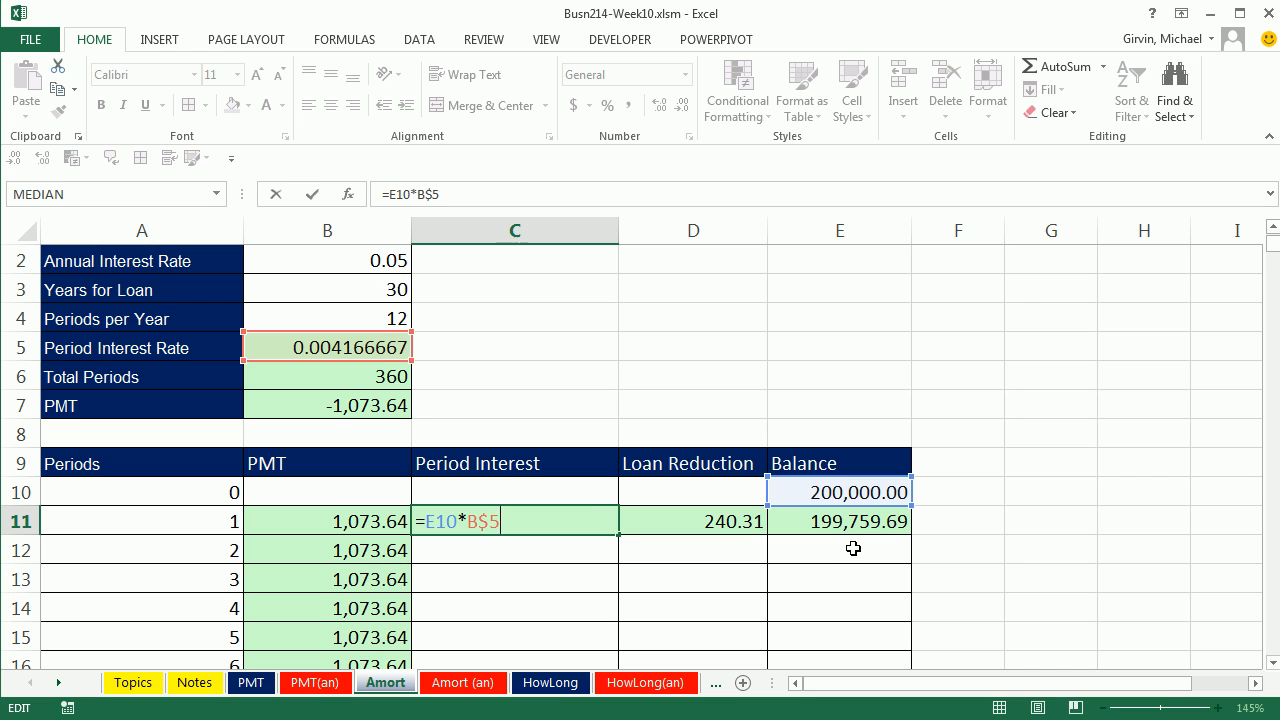
key(ctrl+Return)
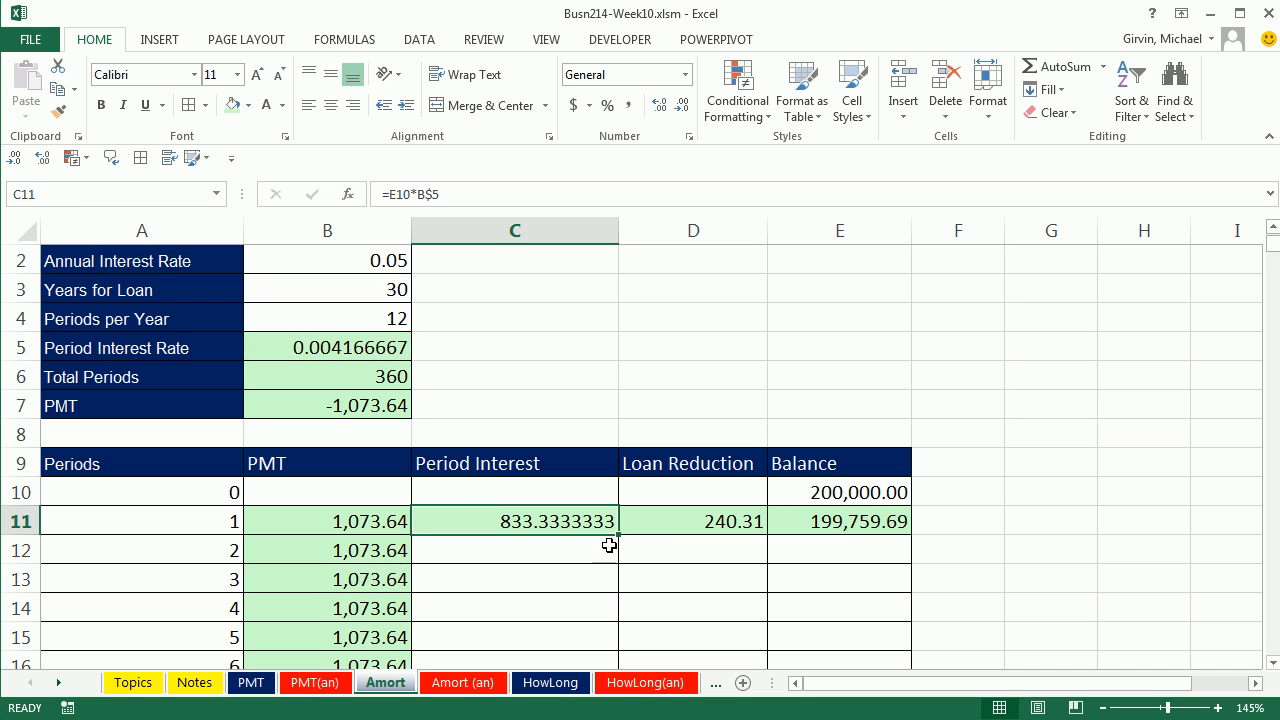
Step: Copy the C11:E11 formulas down through period 4 and check the references in C14 and D14
drag(556, 512, 885, 521)
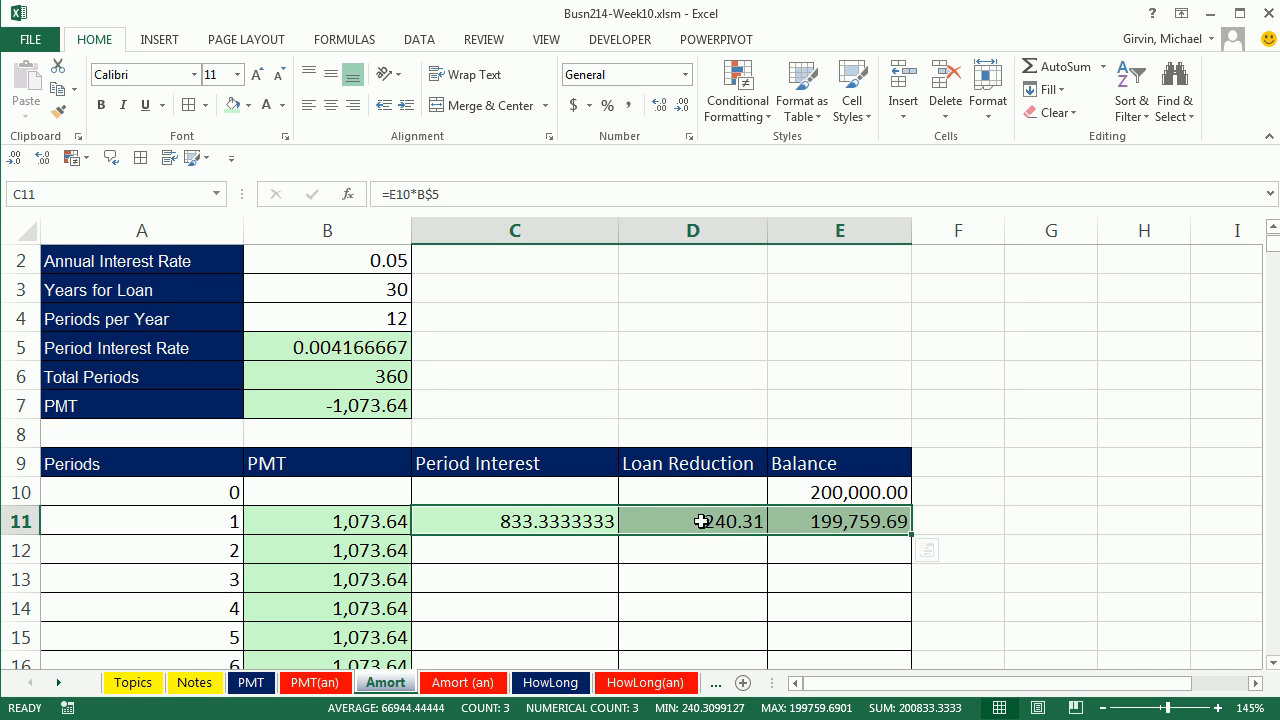
drag(913, 537, 918, 620)
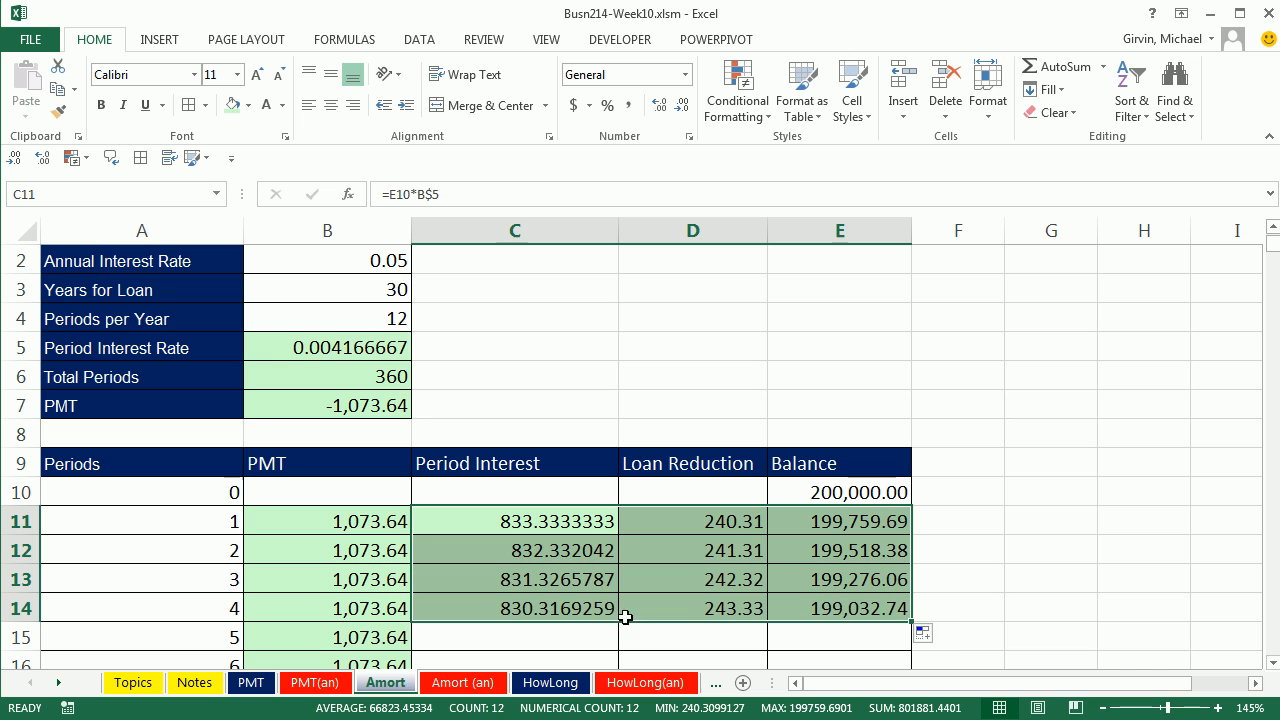
double_click(543, 608)
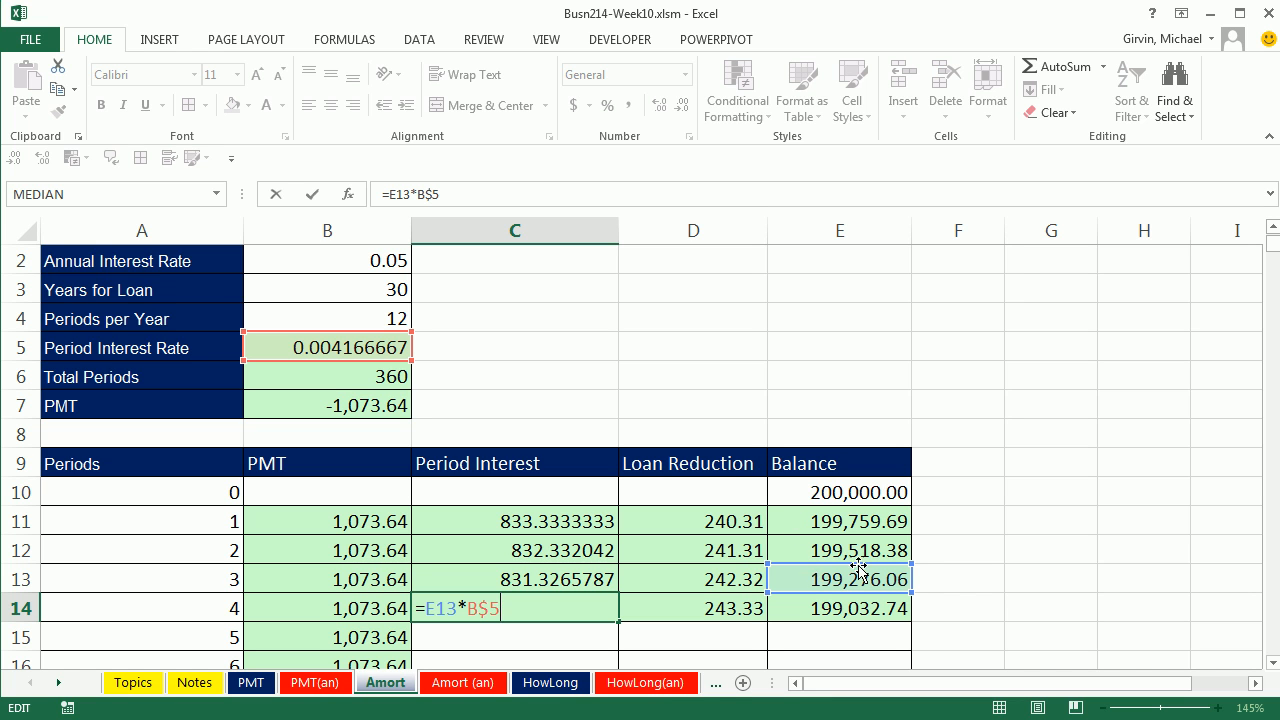
key(ctrl+Return)
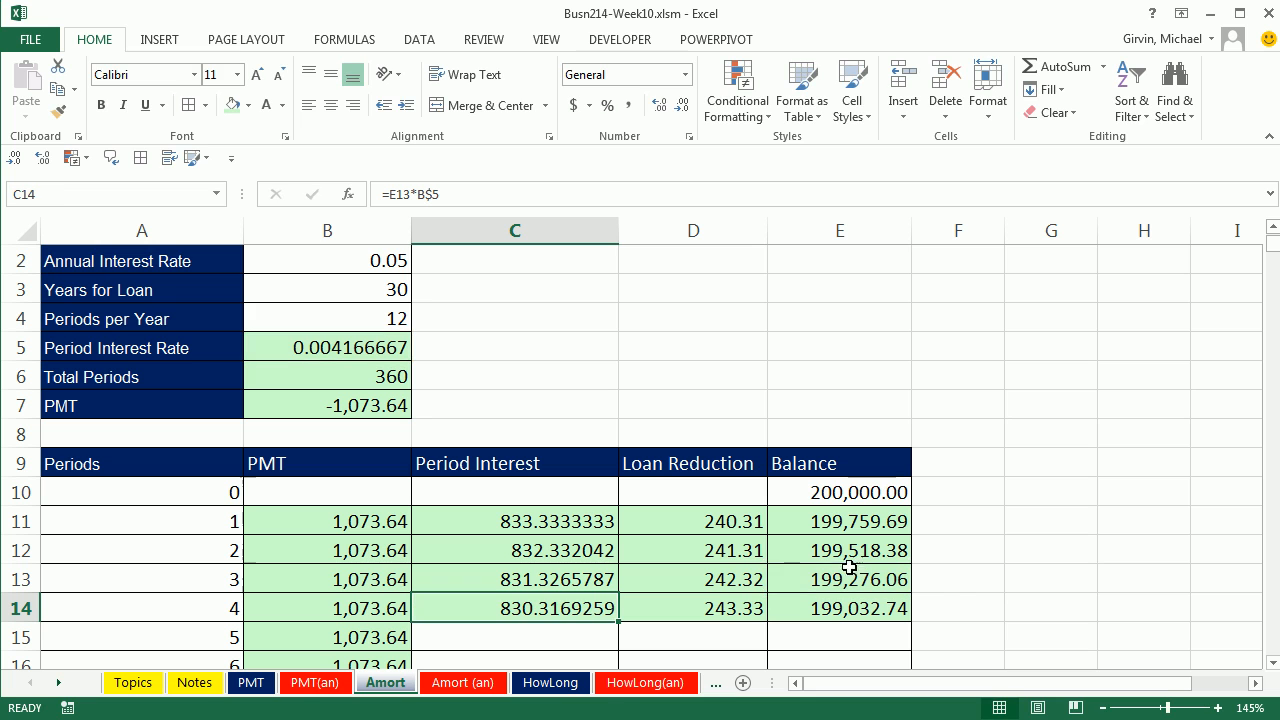
double_click(701, 609)
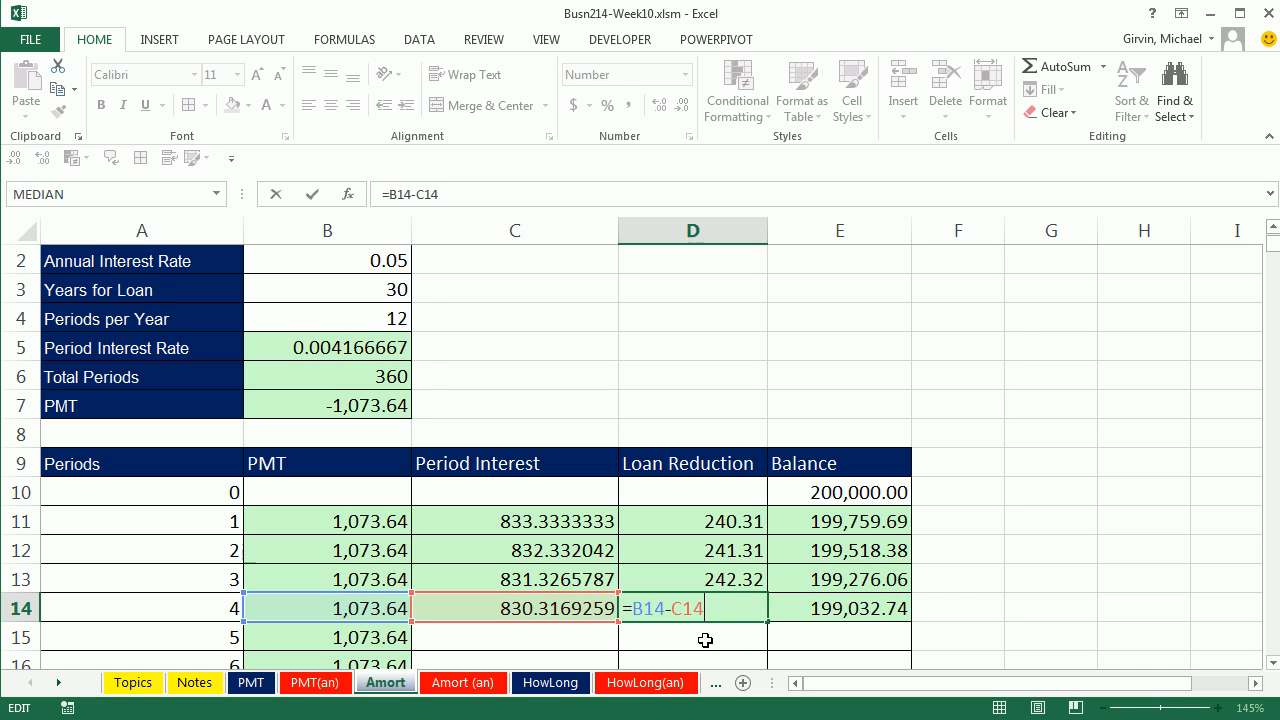
key(ctrl+Return)
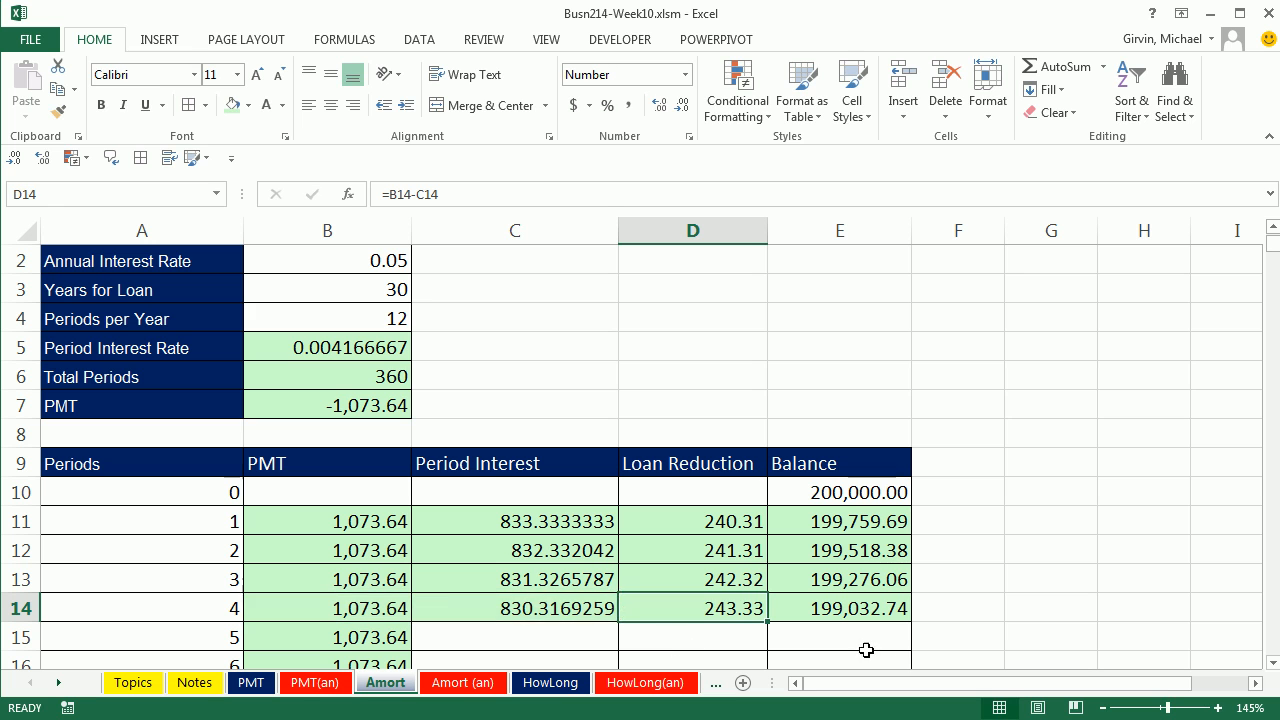
Step: Copy the C14:E14 formulas down through period 360, check the final balance in E370, and return to A1
drag(514, 604, 801, 614)
scroll(985, 580, down, 1)
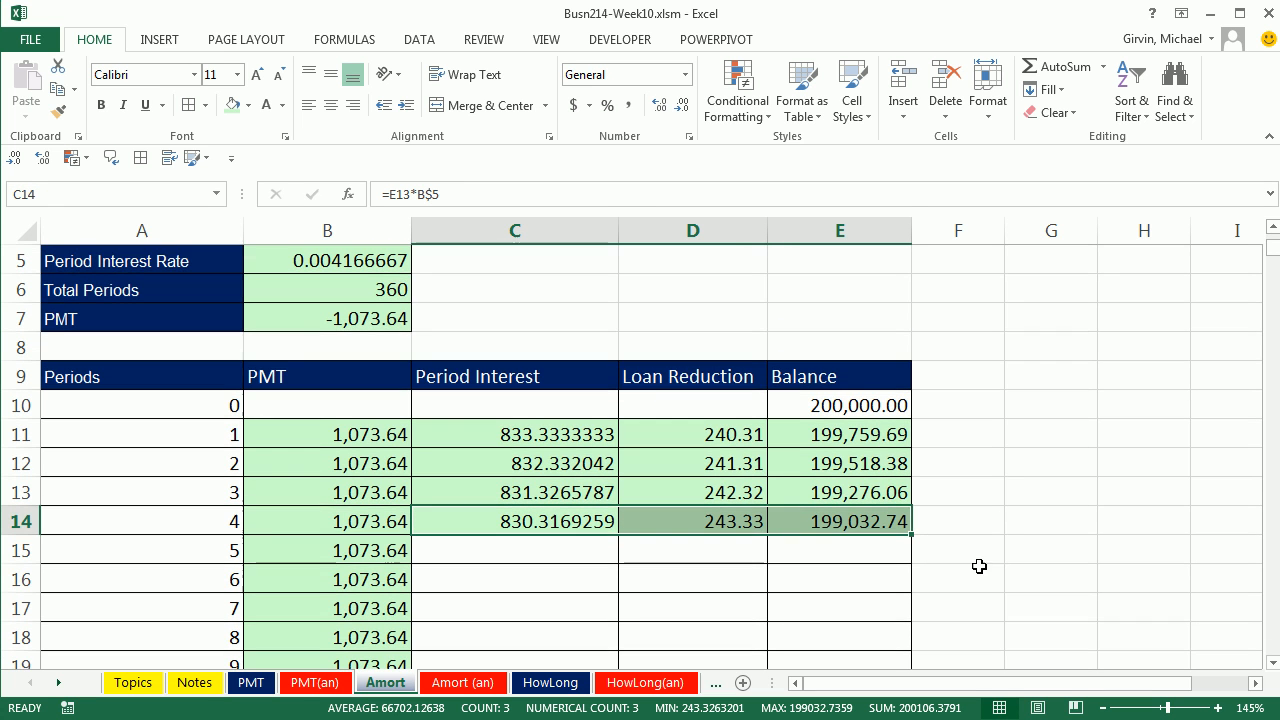
double_click(910, 535)
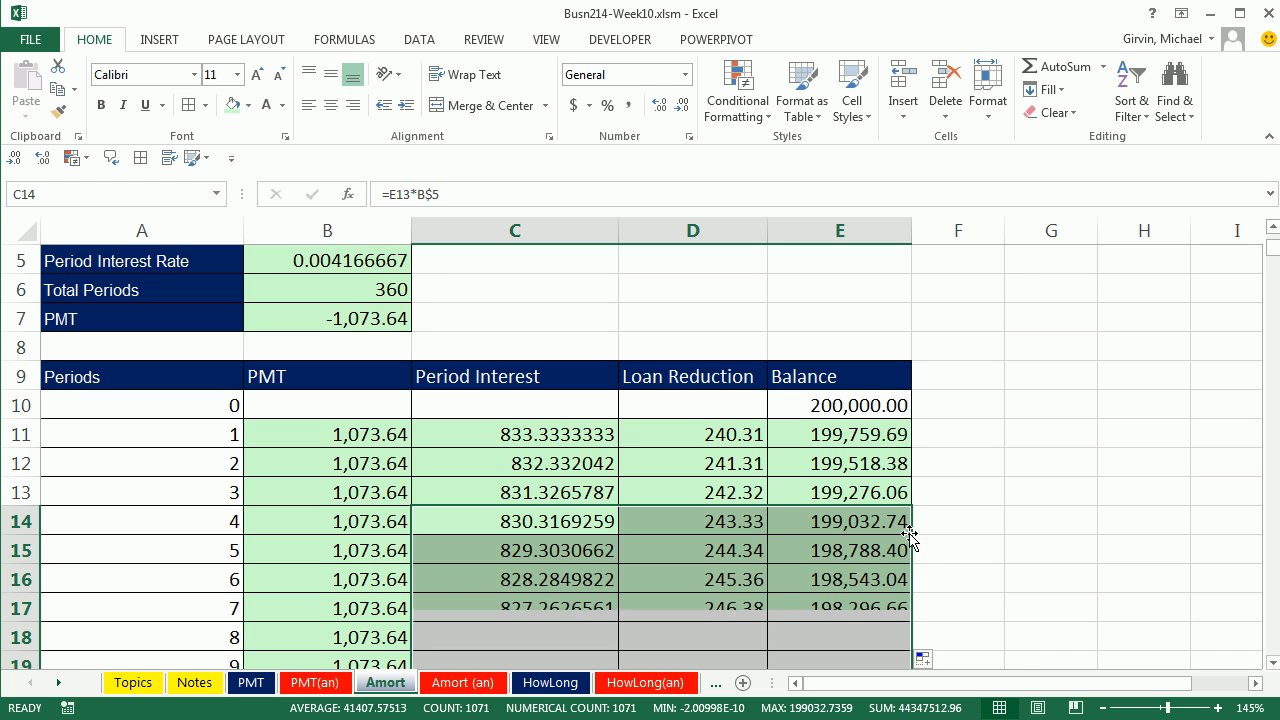
click(842, 524)
key(ctrl+Down)
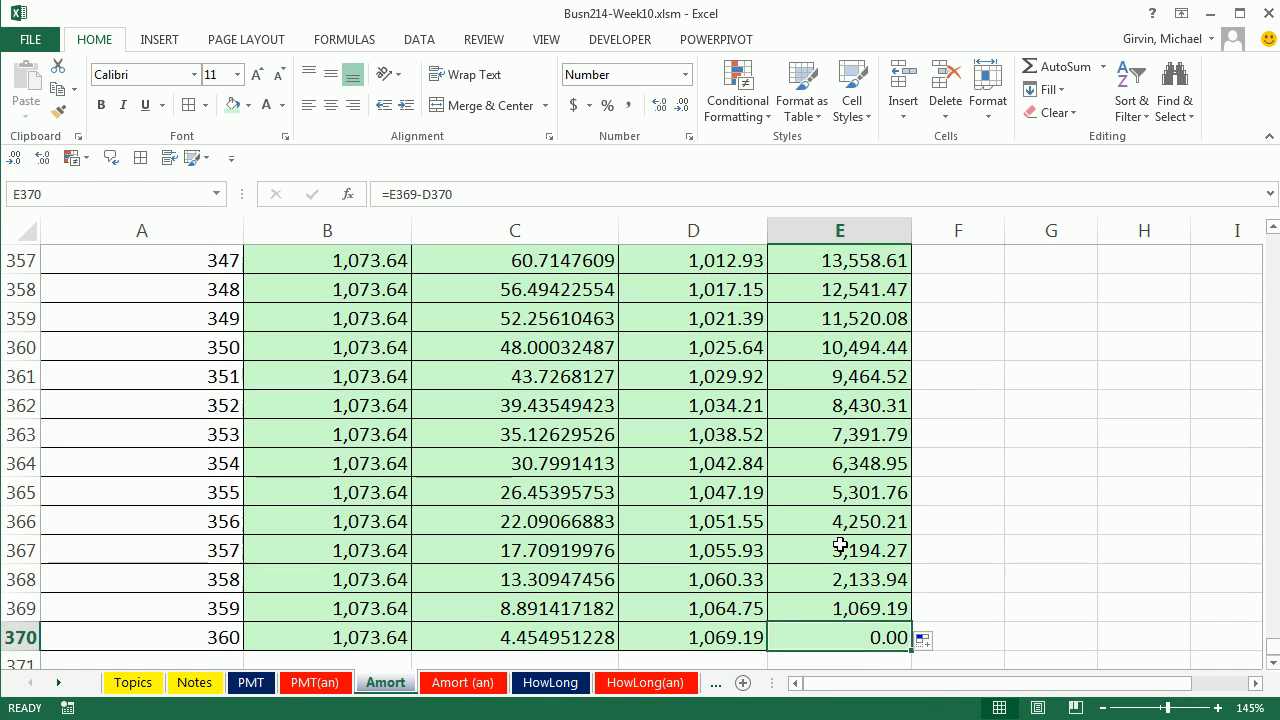
scroll(977, 437, down, 2)
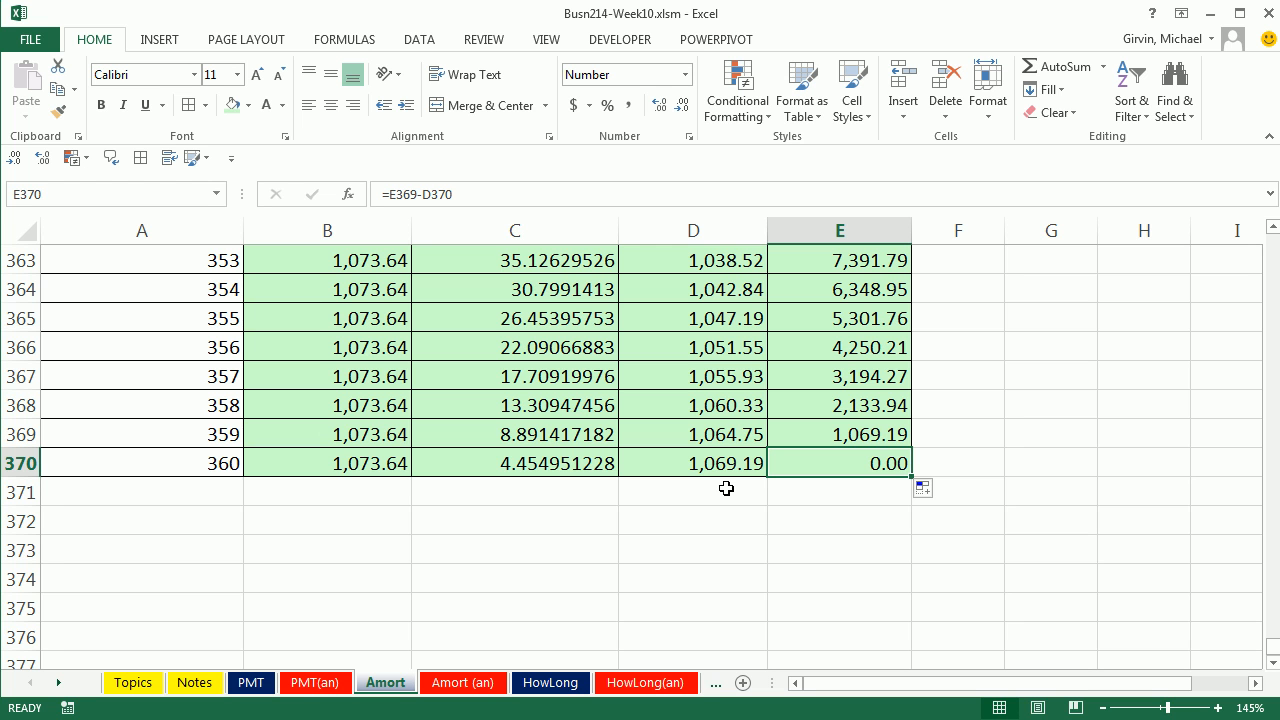
key(ctrl+Home)
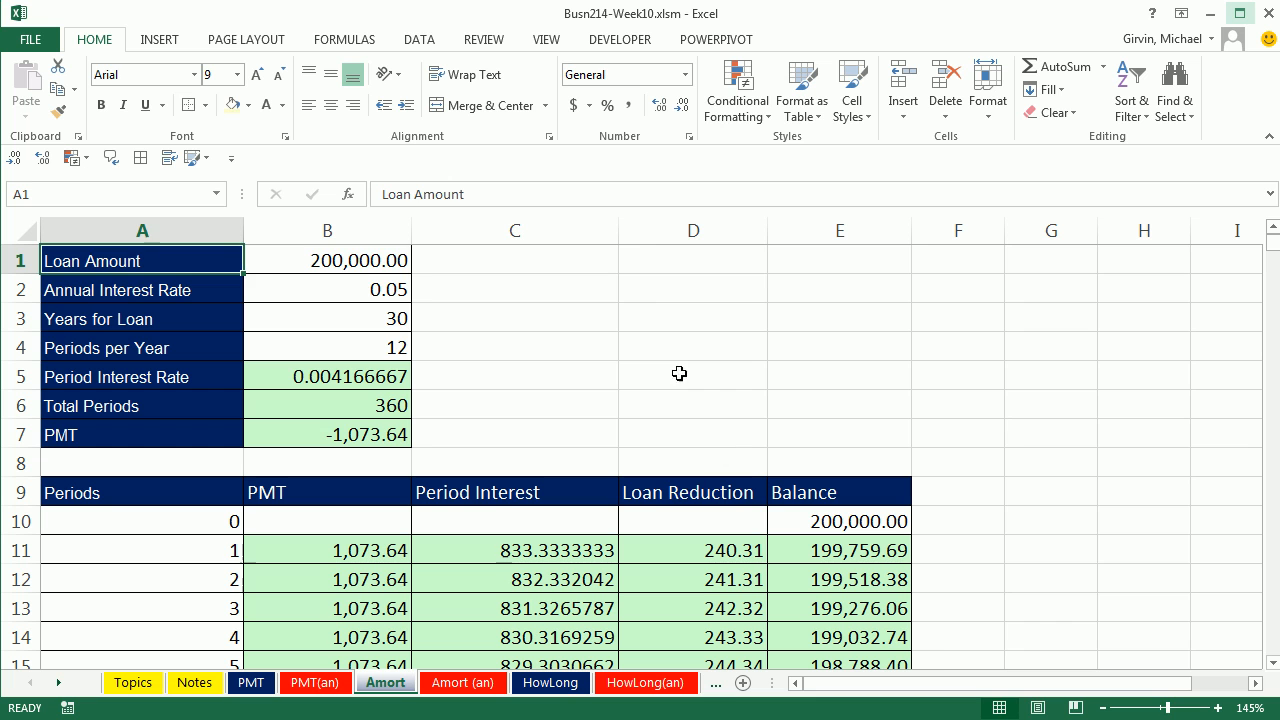
Step: Label D1 "Total Interest" and add up the whole Period Interest column in D2 with =SUM(C11:C370)
click(639, 268)
text(Total Interest)
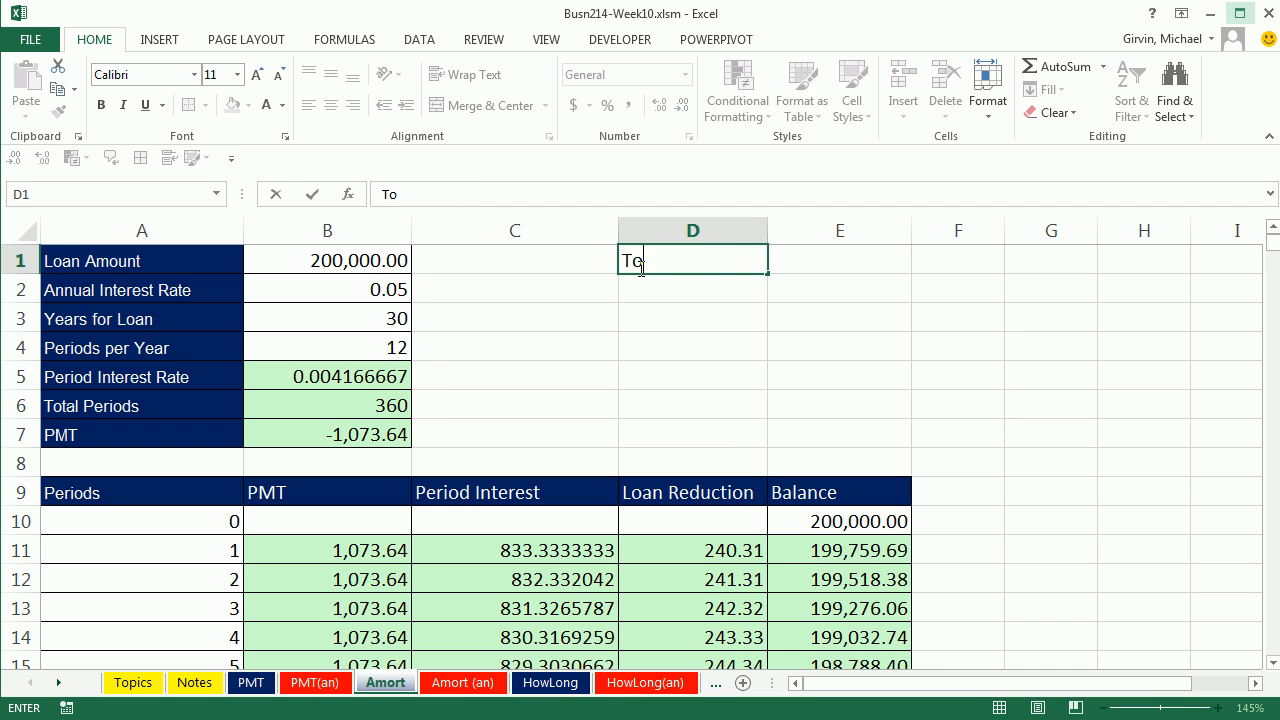
key(Return)
key(alt+equal)
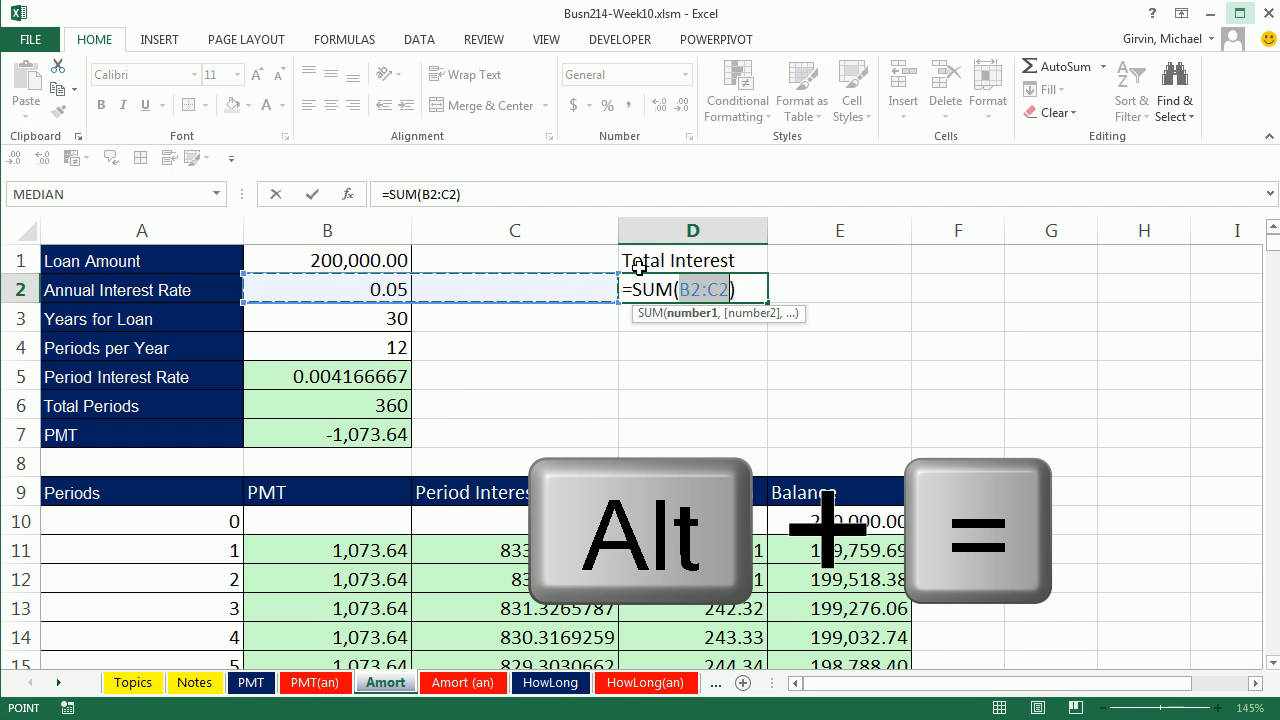
click(519, 551)
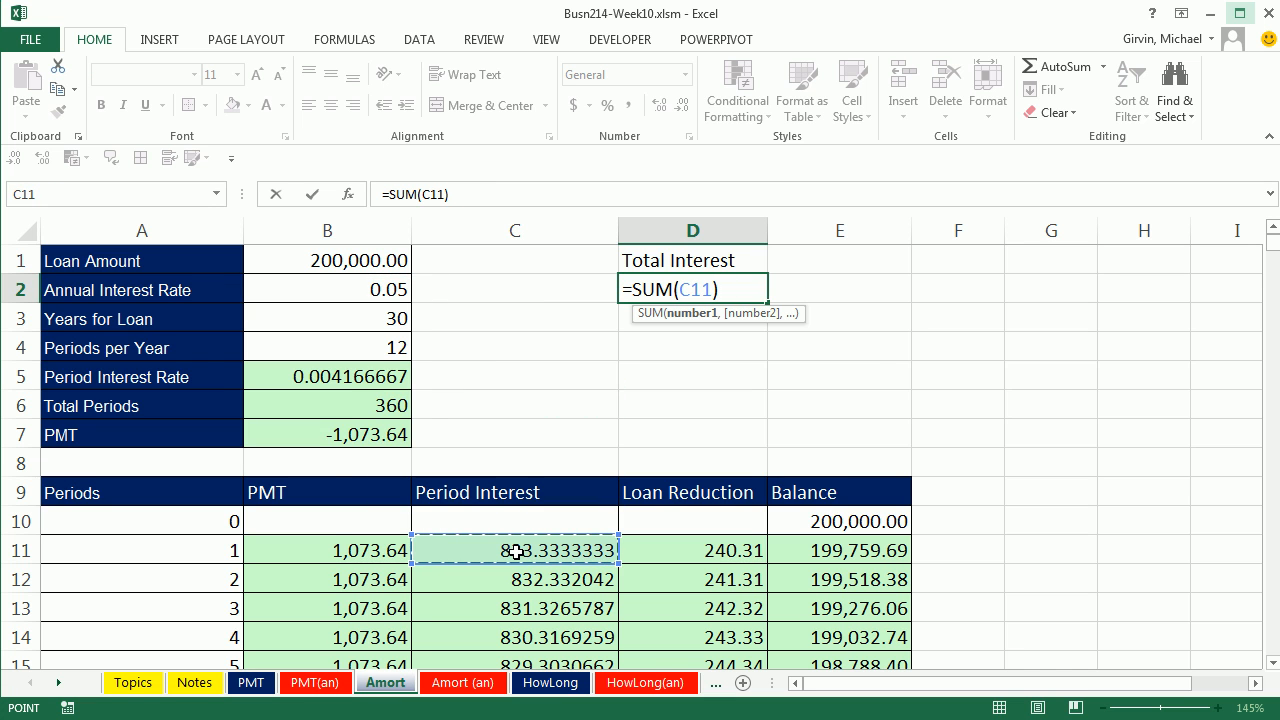
key(ctrl+shift+Down)
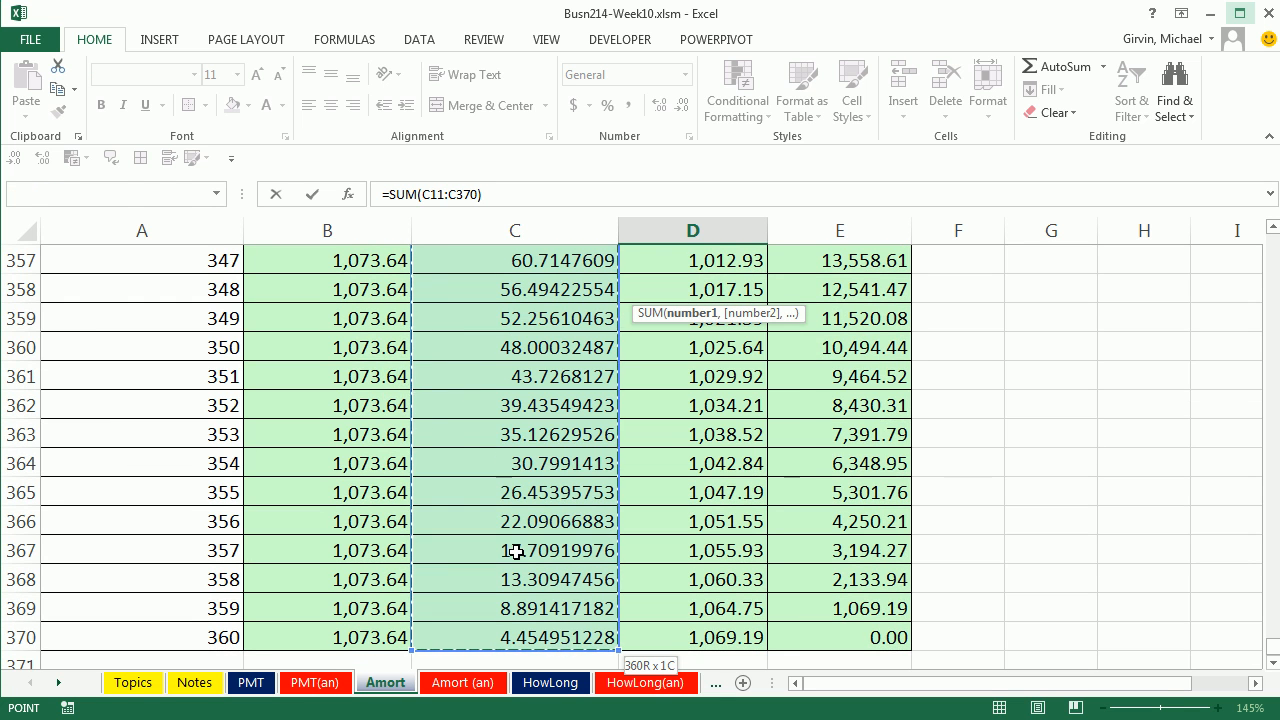
key(shift+Return)
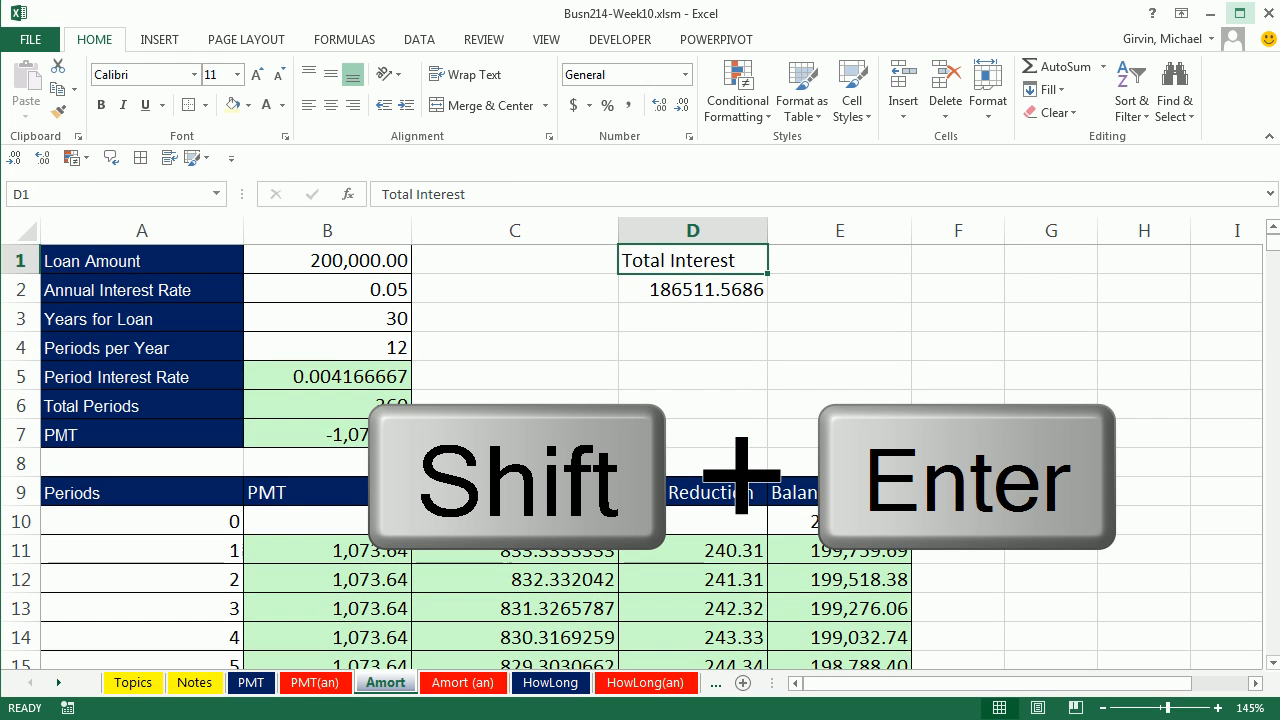
Step: Copy the dark blue label formatting from A1 to the Total Interest label in D1
click(709, 287)
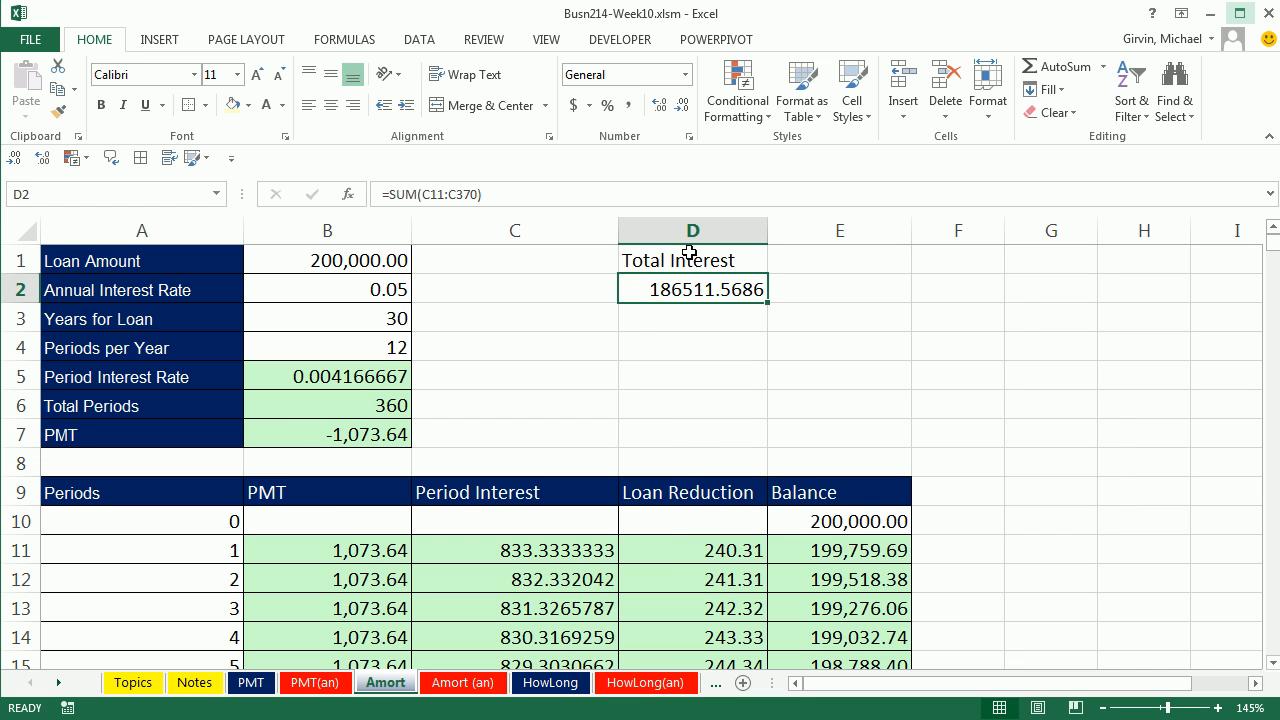
click(689, 256)
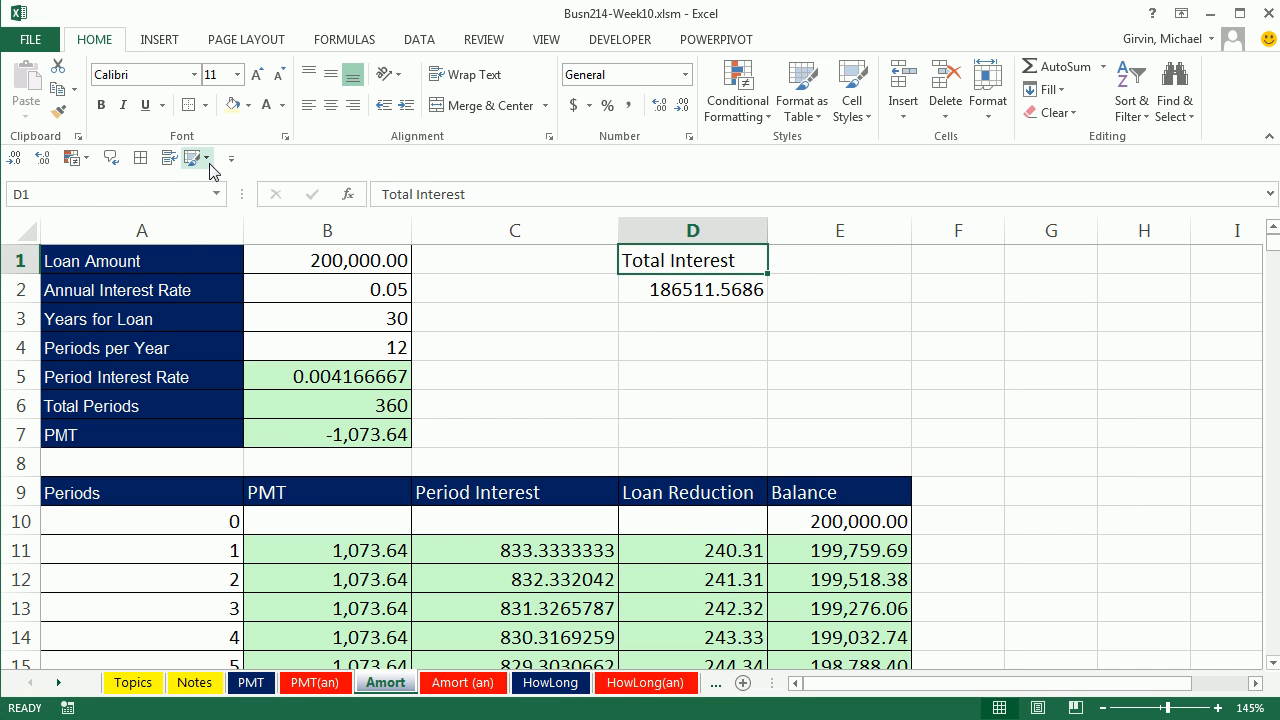
click(186, 256)
click(58, 111)
click(668, 258)
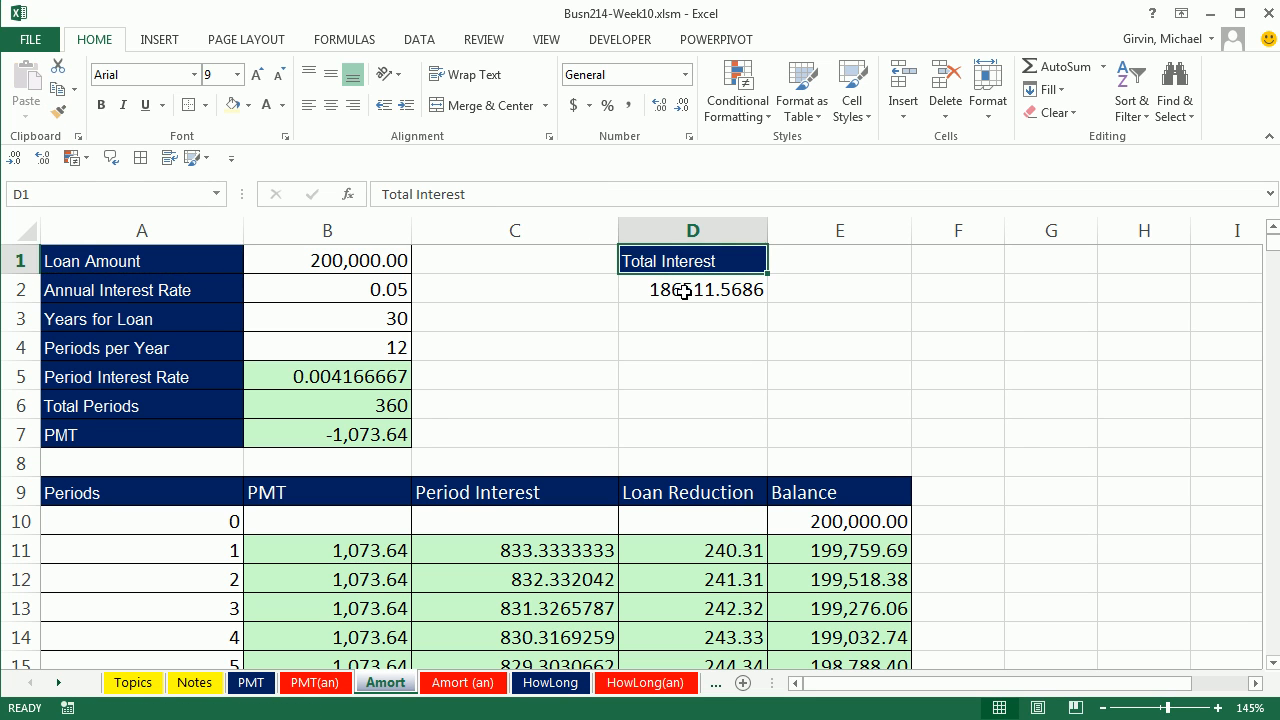
Step: Apply the light green fill to D2 and add borders to the Total Interest cells D1:D2
click(684, 291)
click(248, 105)
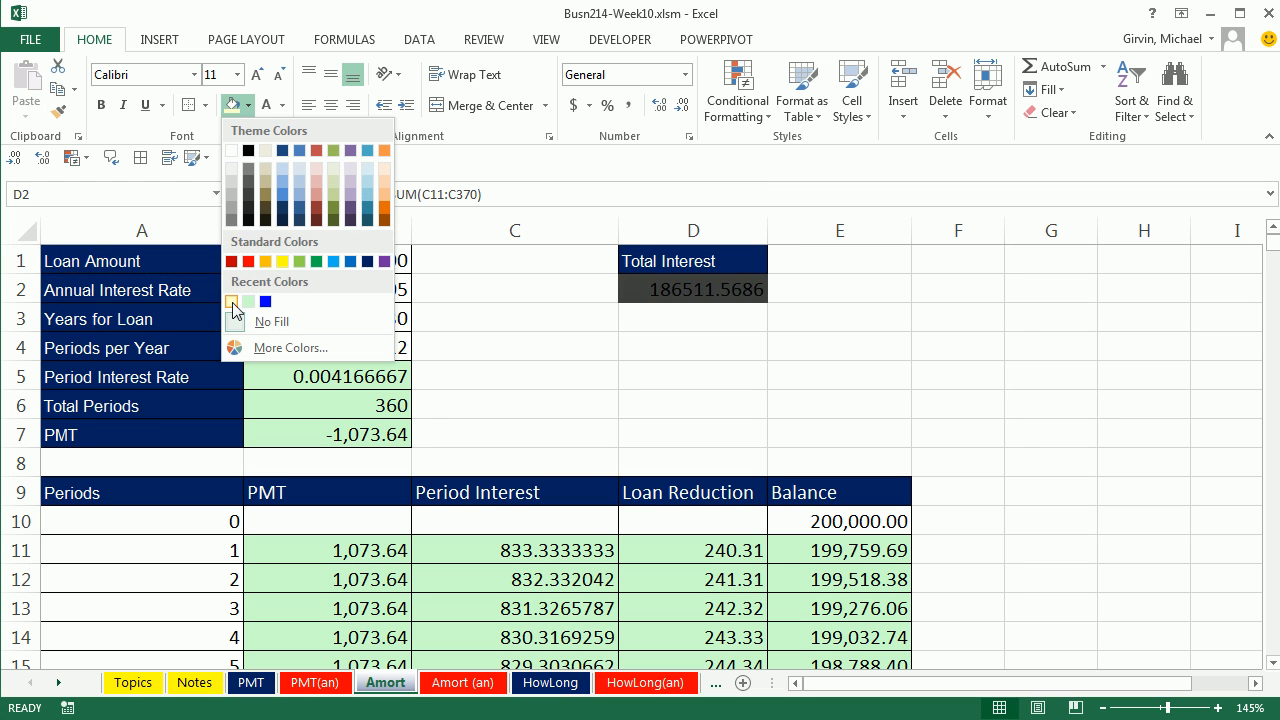
click(248, 301)
click(630, 262)
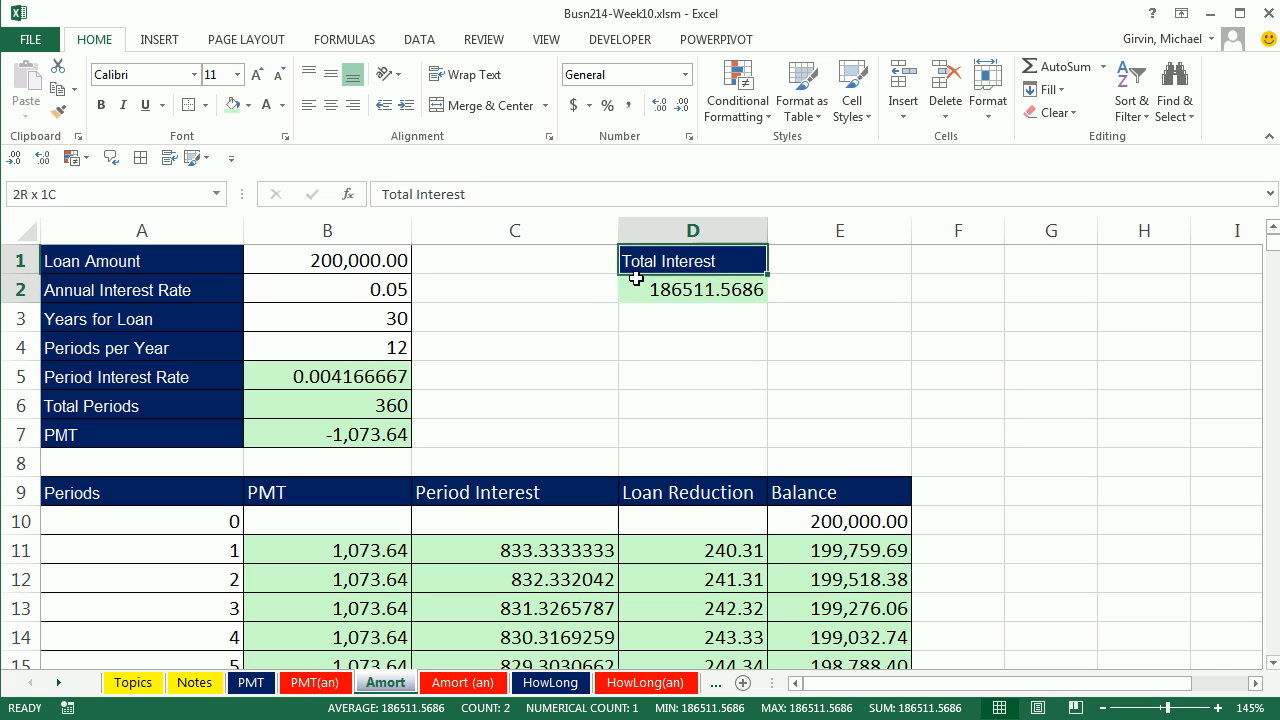
drag(634, 278, 640, 290)
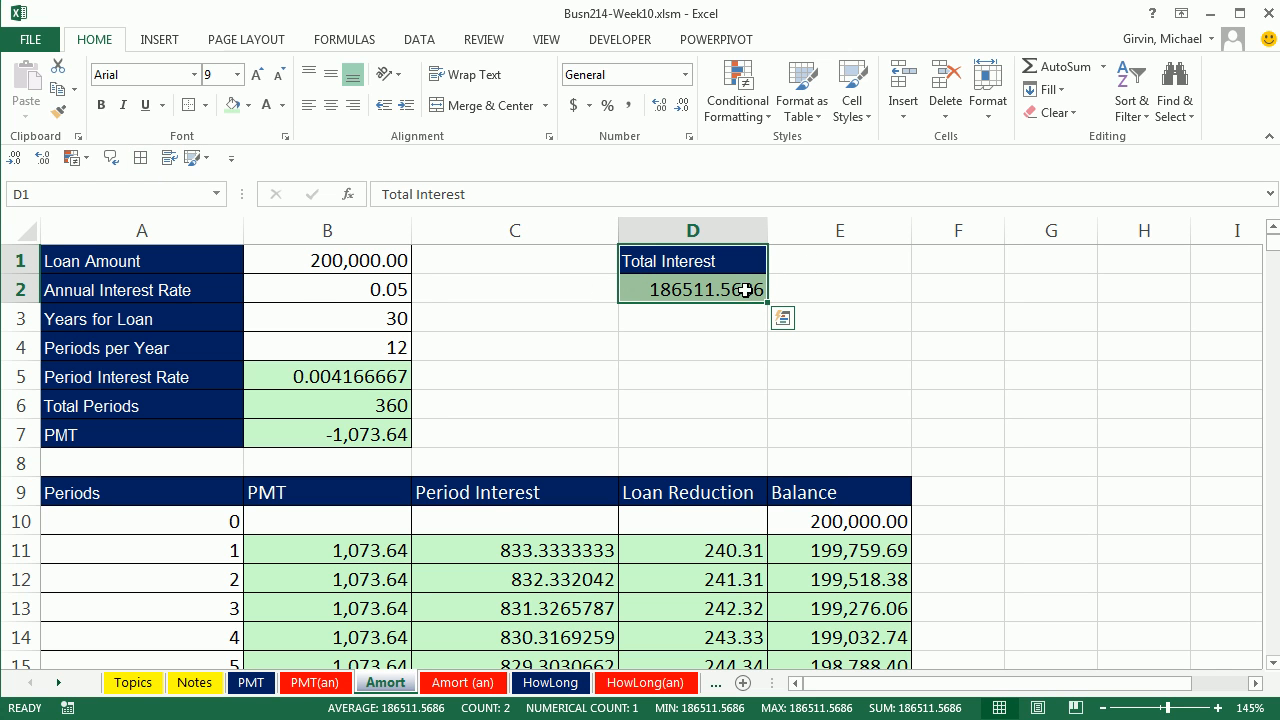
Step: Copy the Total Interest block D1:D3 and paste it starting at E1
click(820, 261)
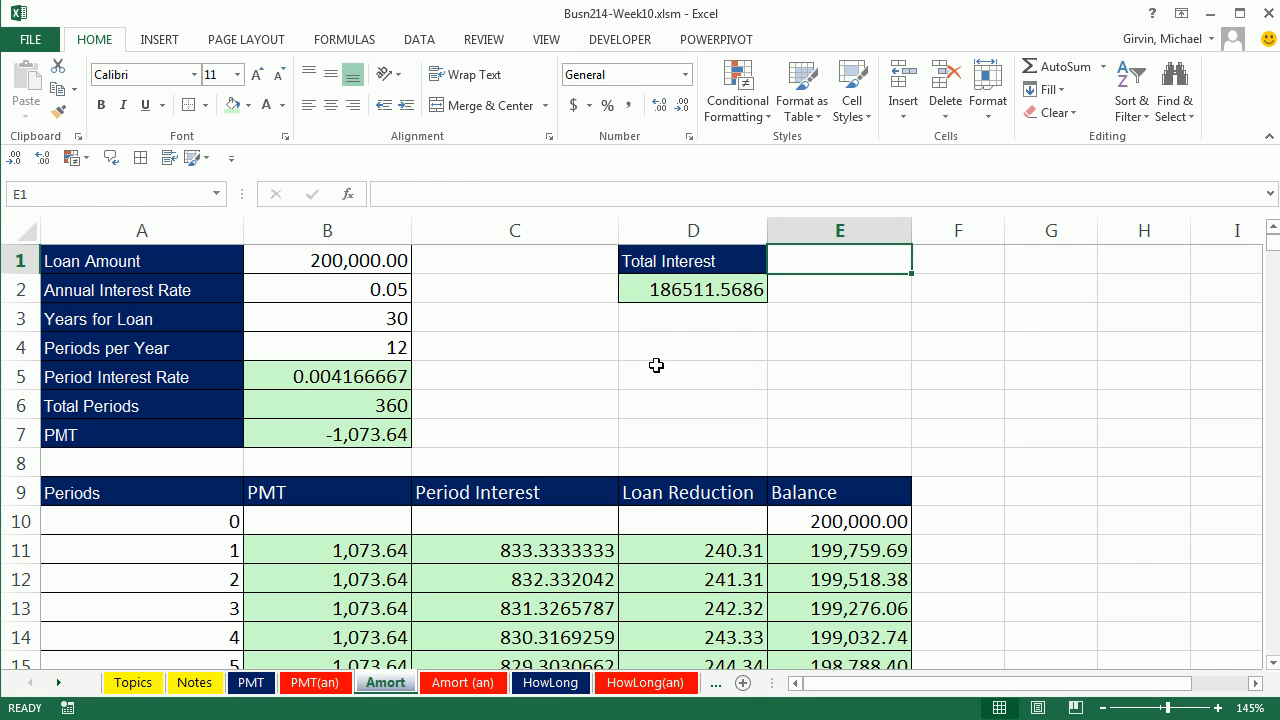
drag(706, 262, 711, 303)
key(ctrl+c)
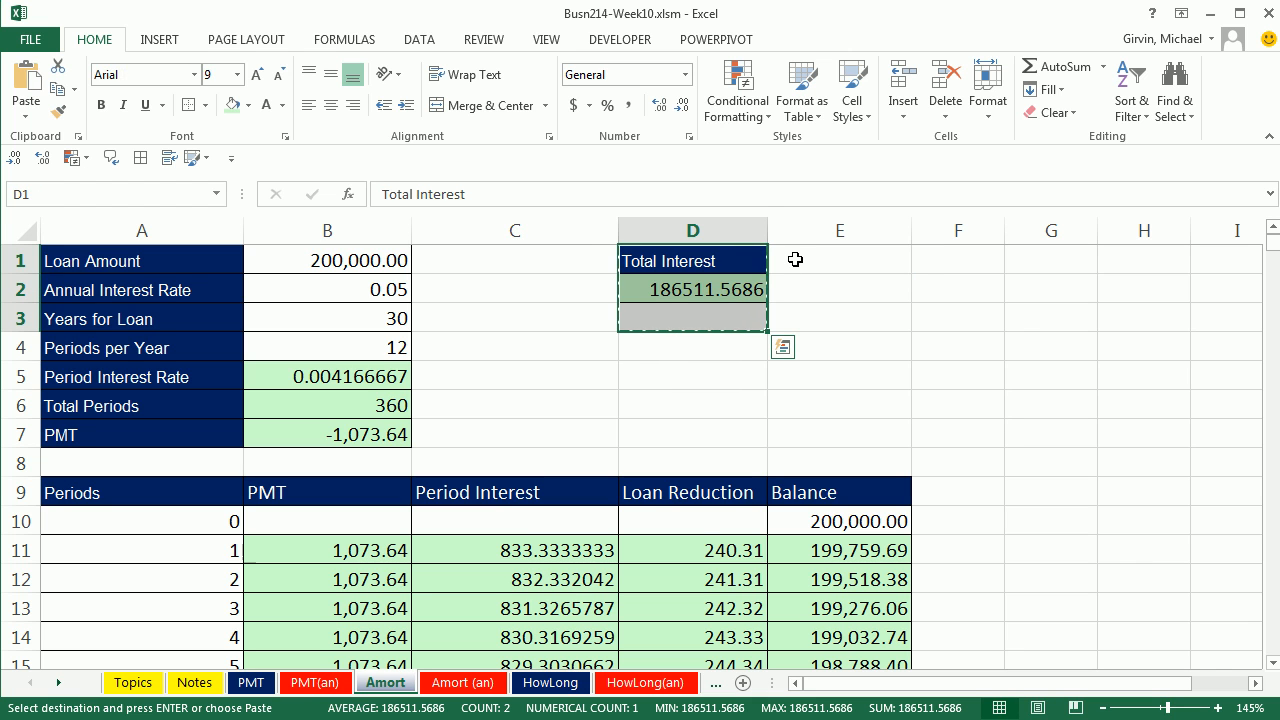
click(830, 261)
key(ctrl+v)
Step: Begin a CUMIPMT formula in E2 with rate B5, number of periods B6 and present value B1
click(850, 290)
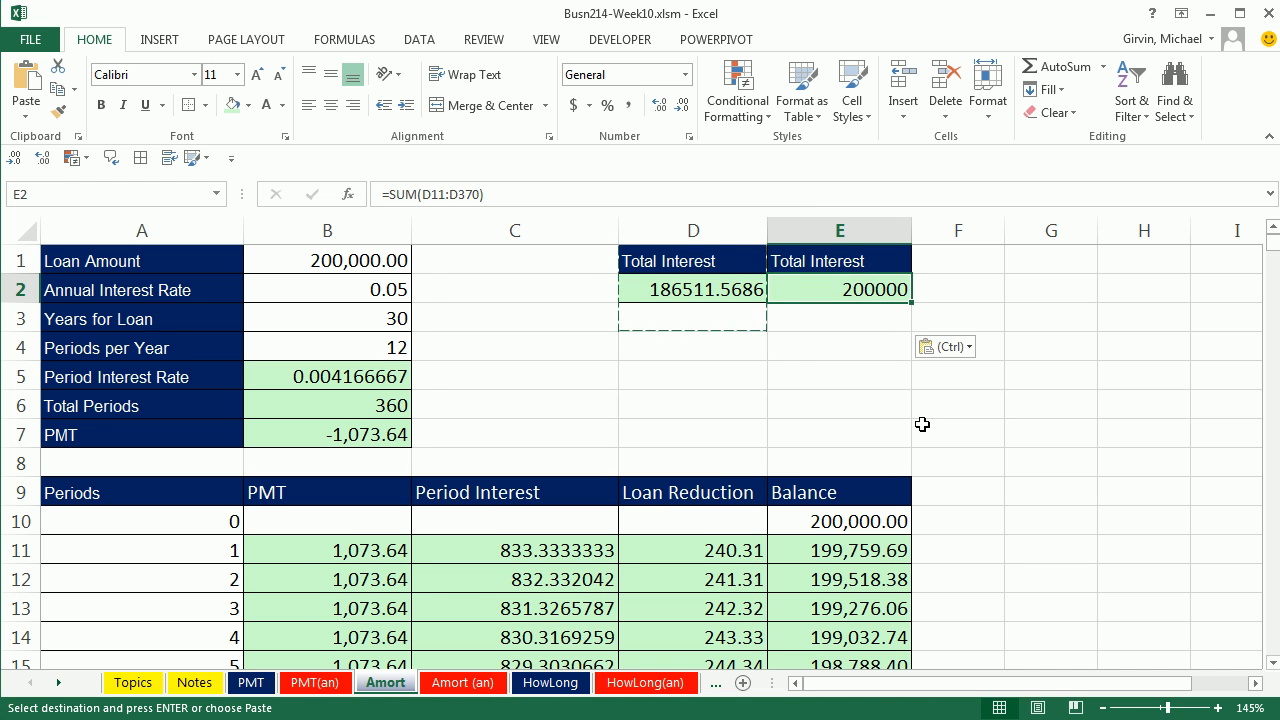
text(=cum)
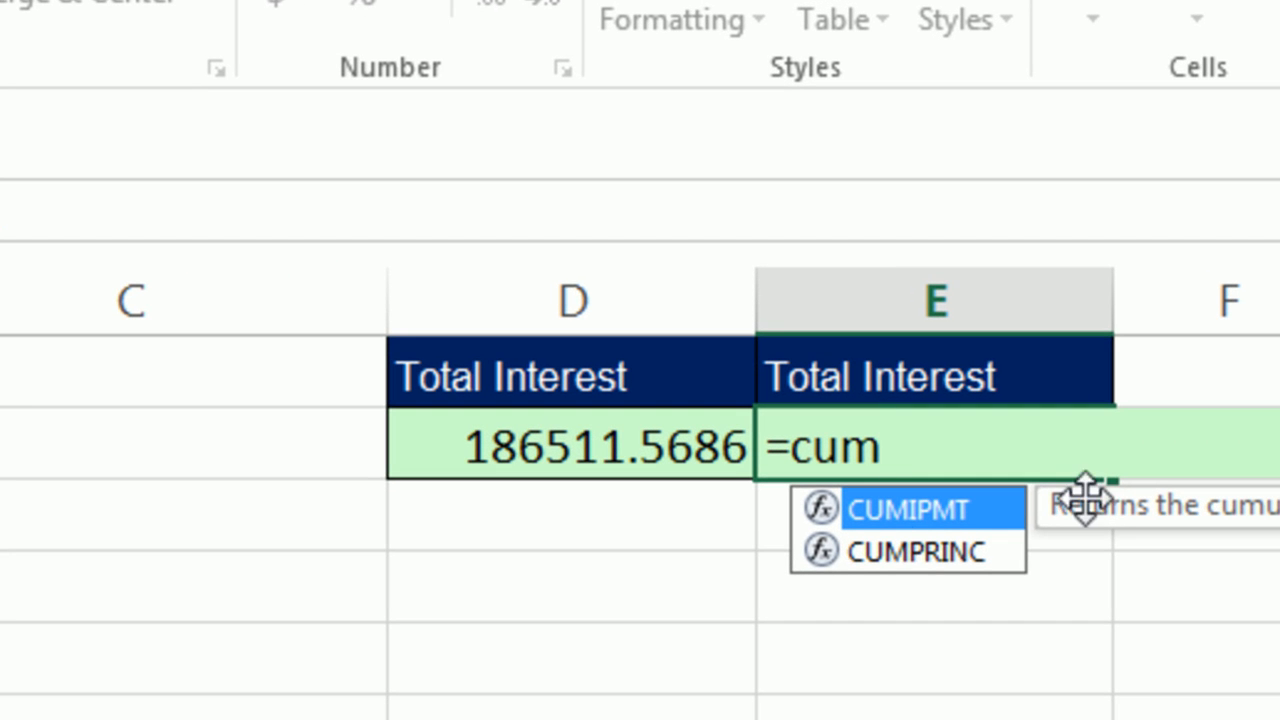
double_click(913, 520)
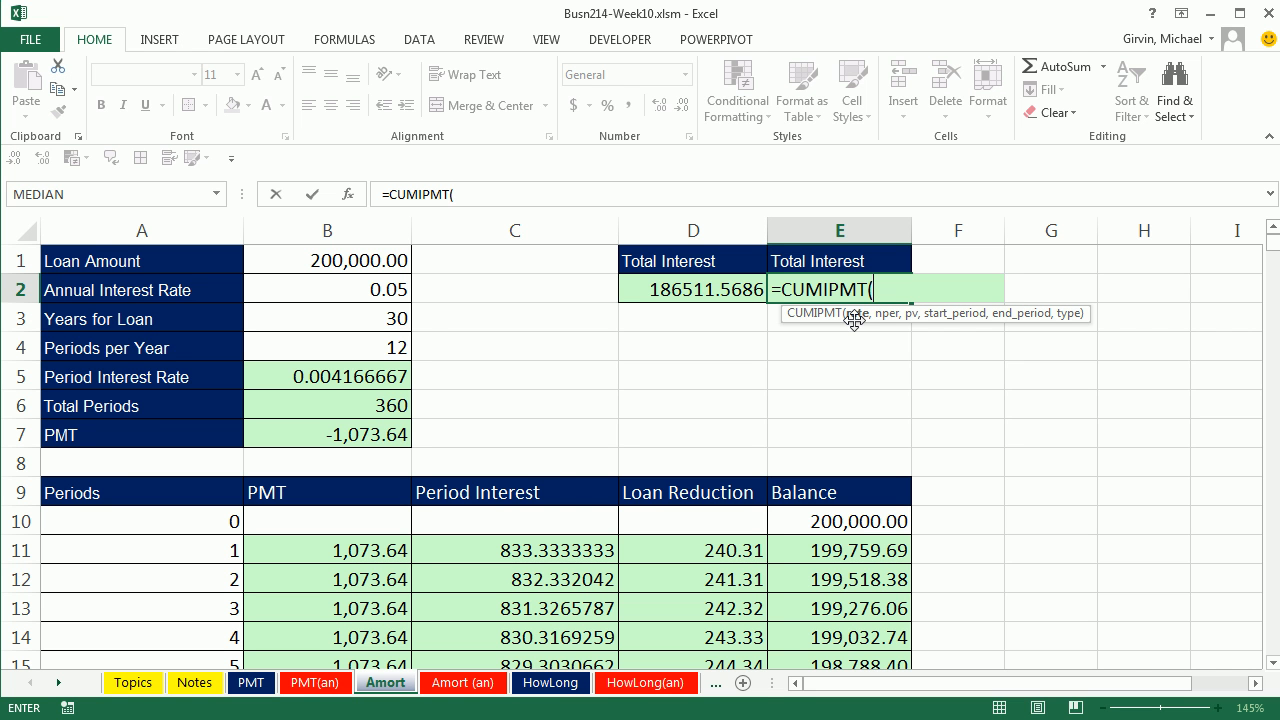
click(370, 377)
text(,)
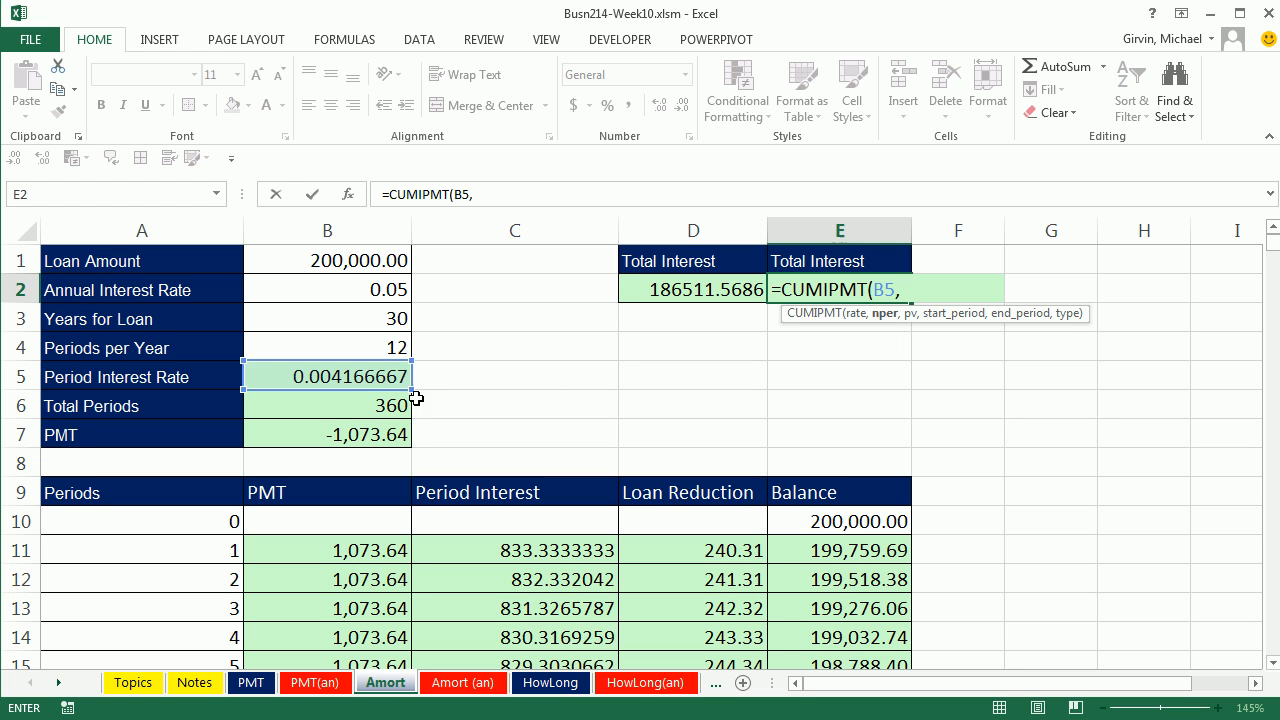
click(346, 408)
text(,)
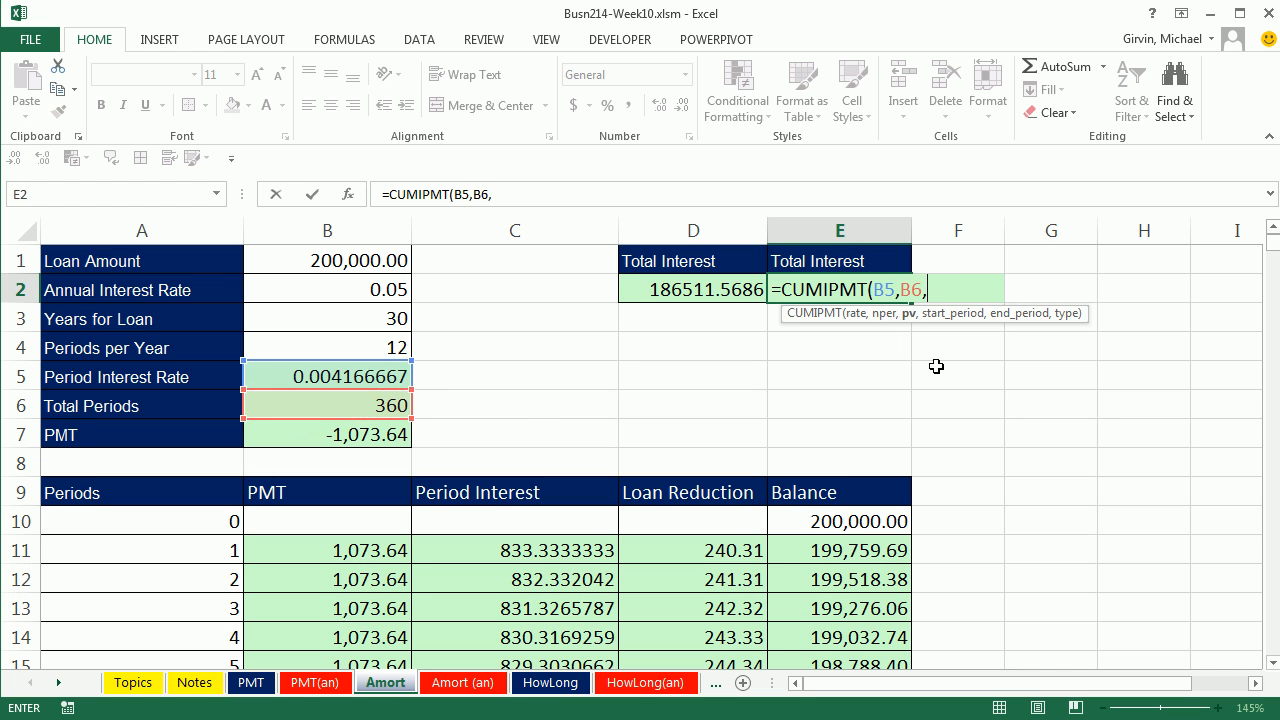
click(352, 263)
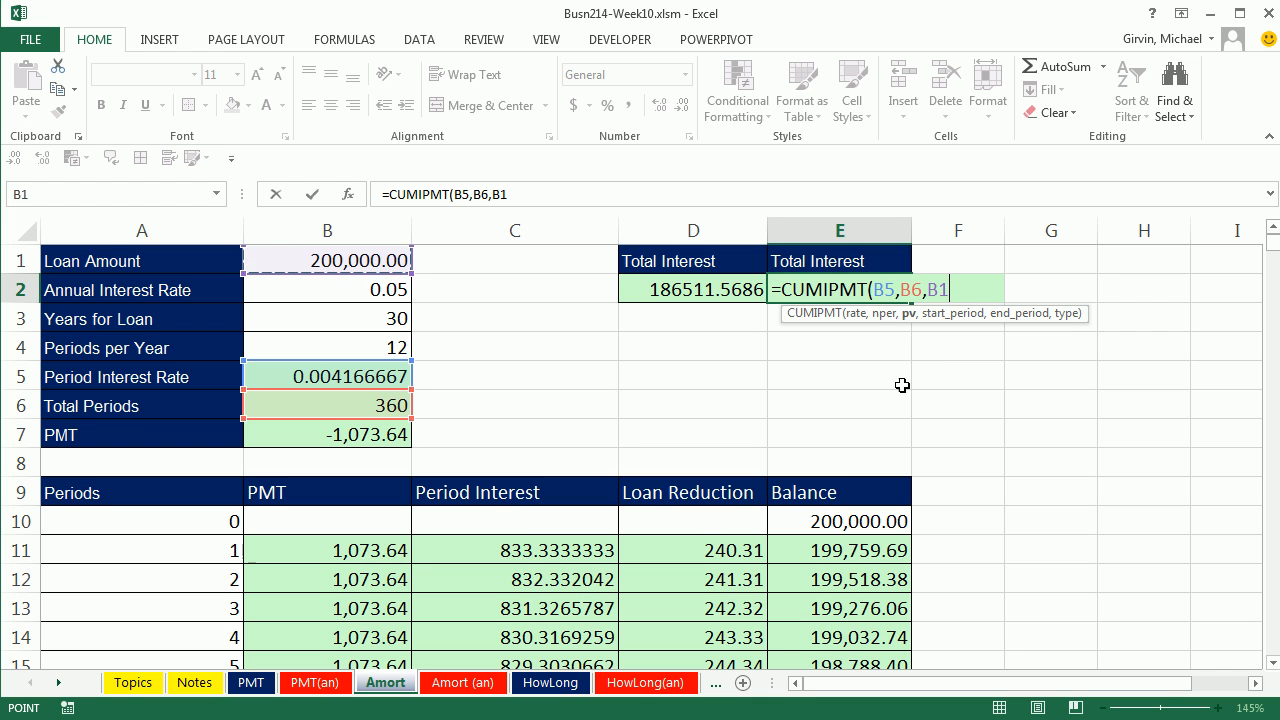
text(,)
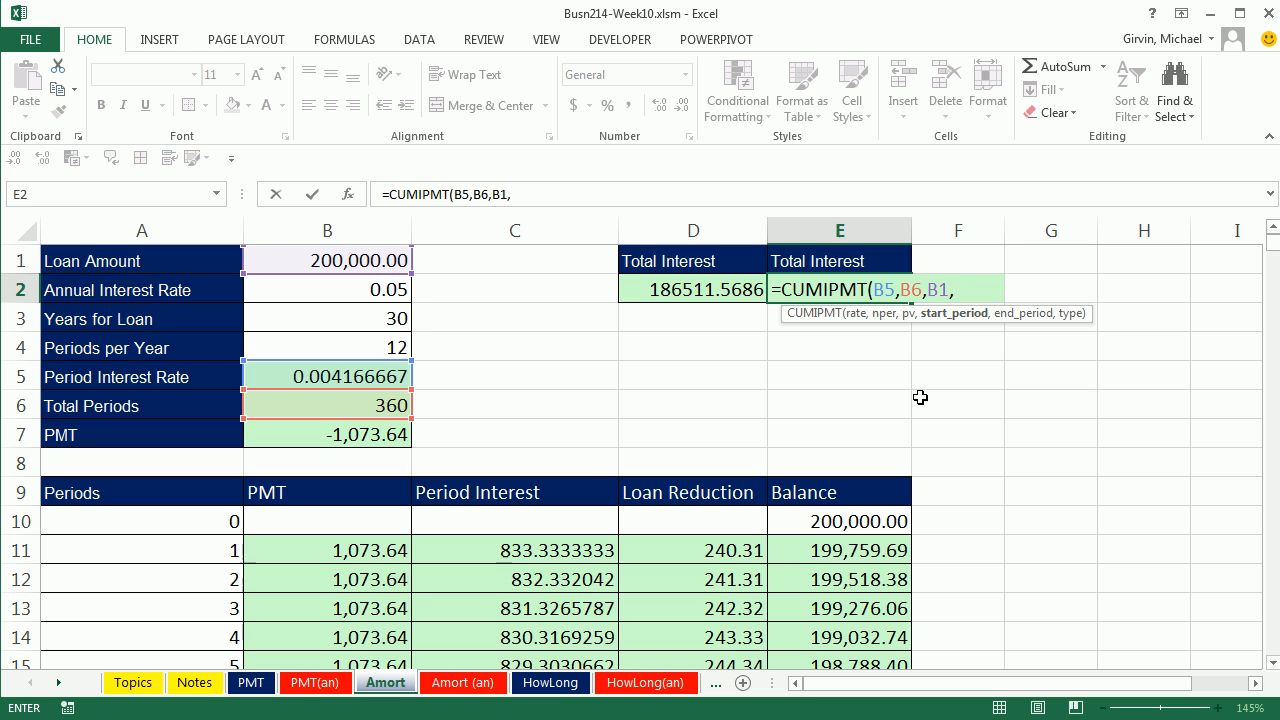
text(1,)
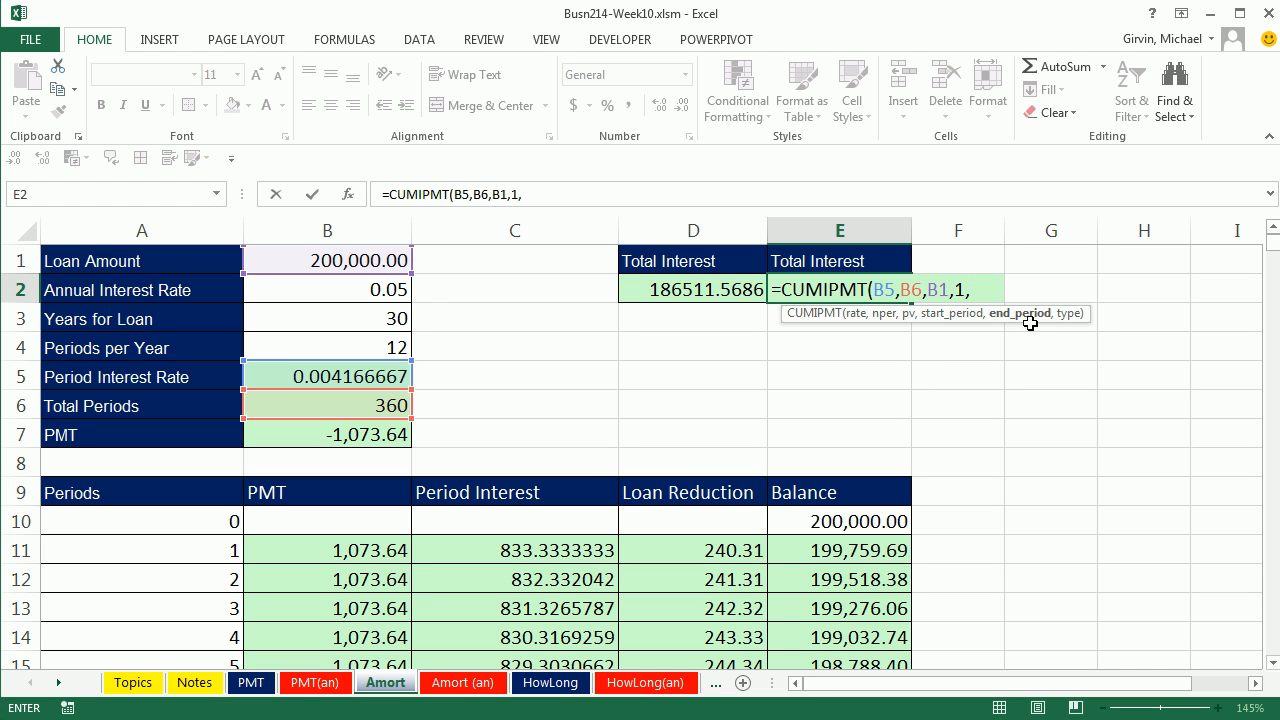
Step: Complete the CUMIPMT formula in E2 with start period 1, end period B6 and type 0, and review it
click(392, 405)
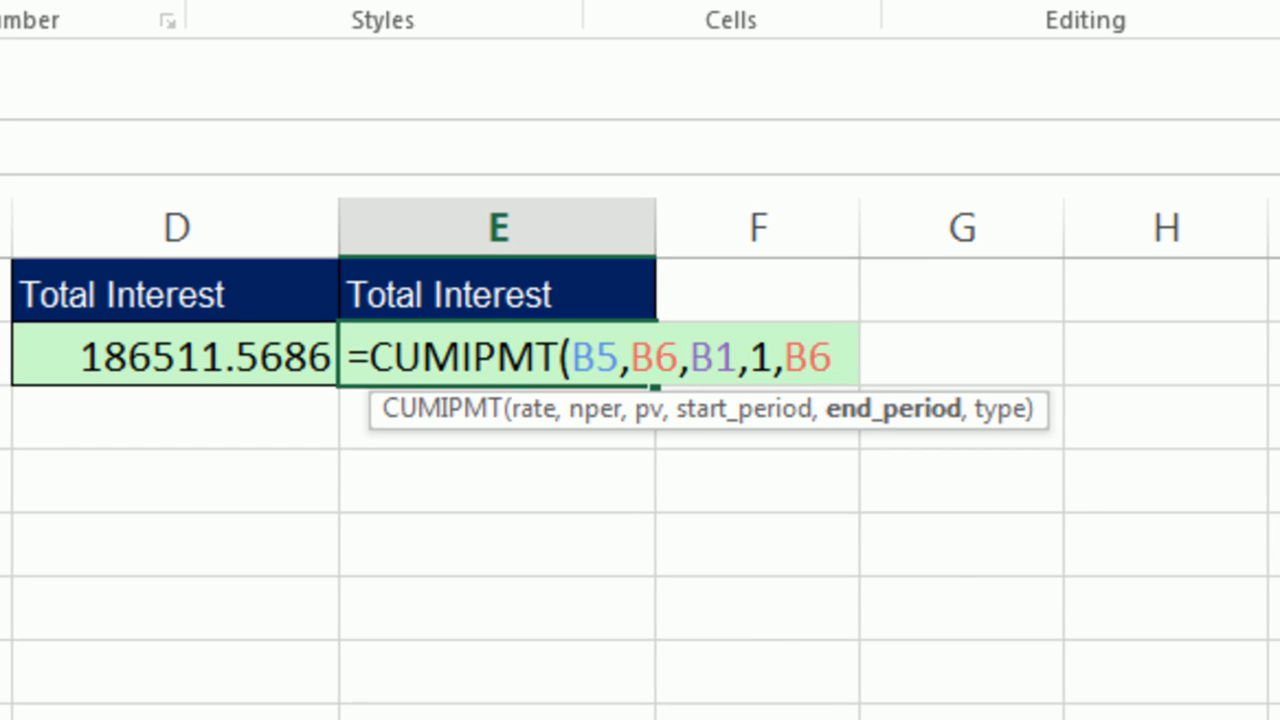
text(,)
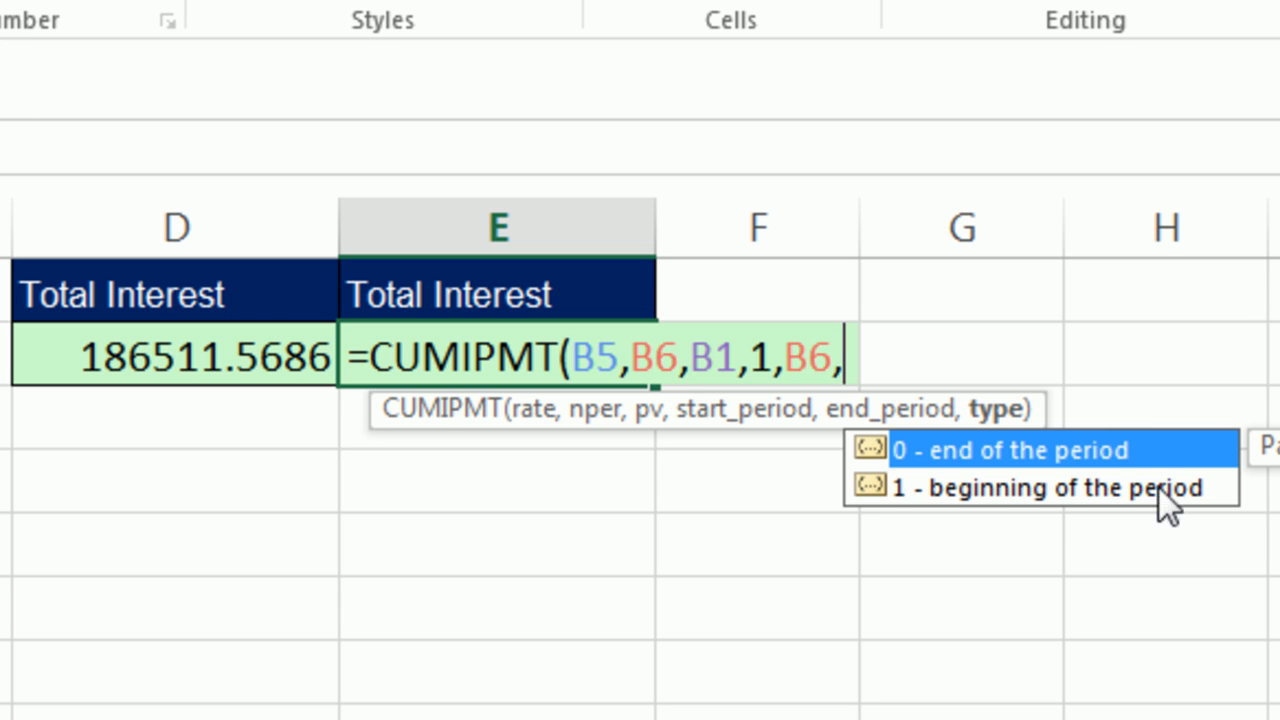
double_click(982, 450)
text())
key(Return)
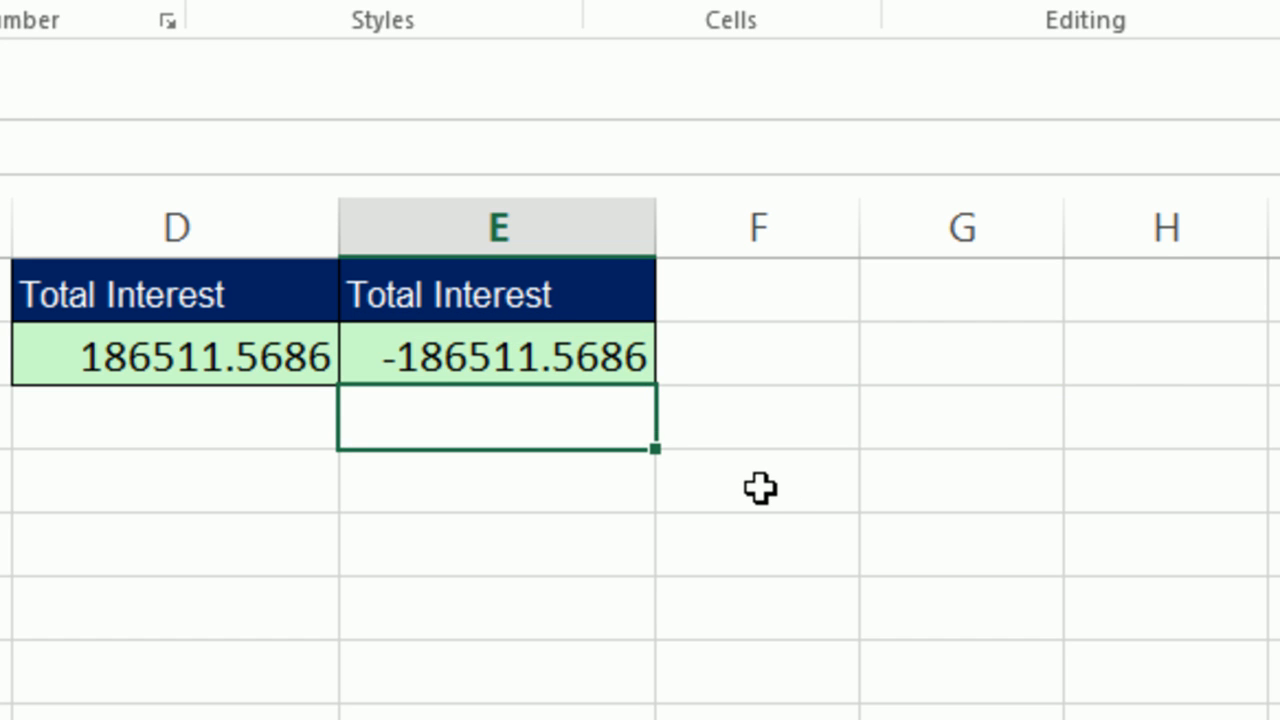
double_click(451, 350)
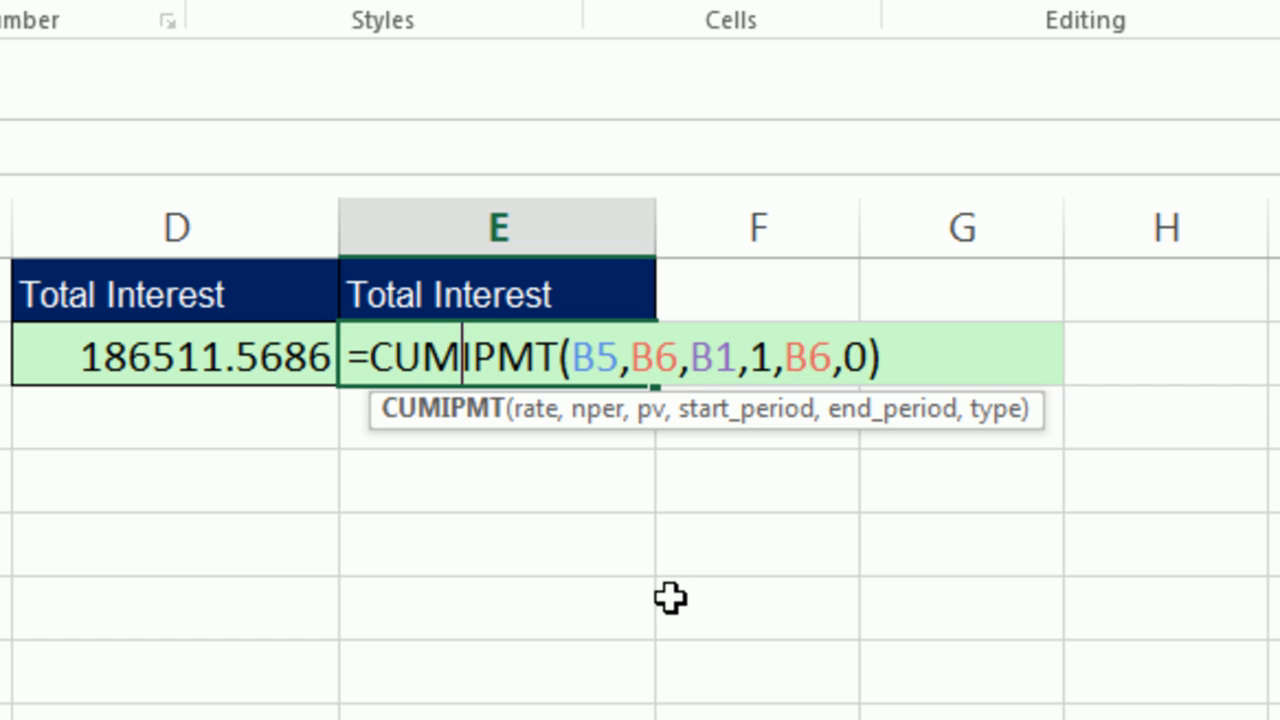
key(Escape)
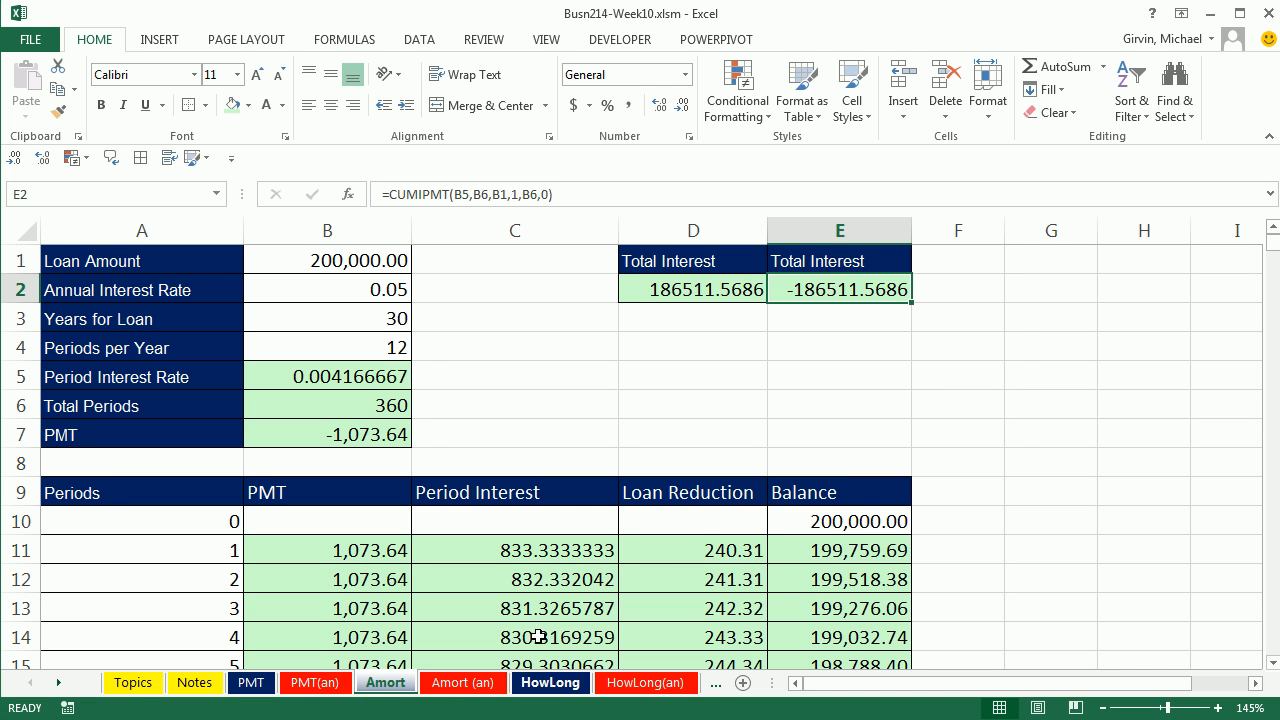
Step: Switch to the HowLong sheet and check the credit card balance in B2 and the minimum monthly payment in B5
click(545, 687)
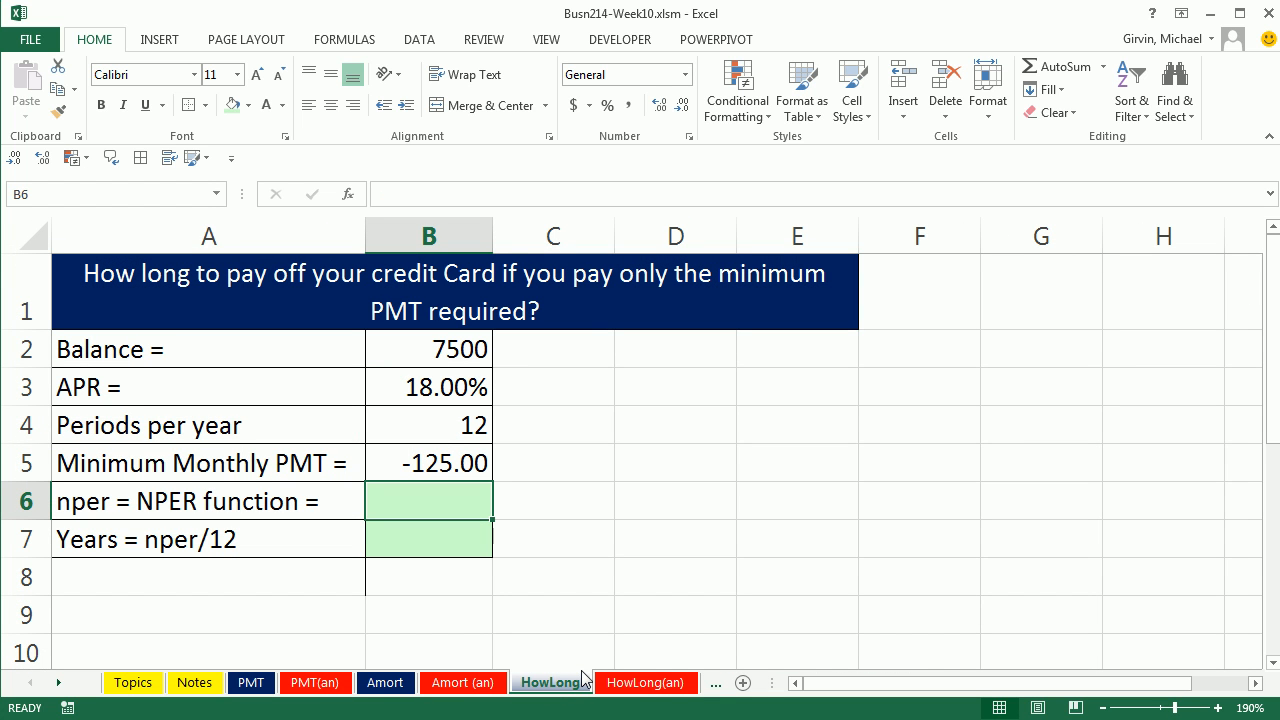
click(459, 355)
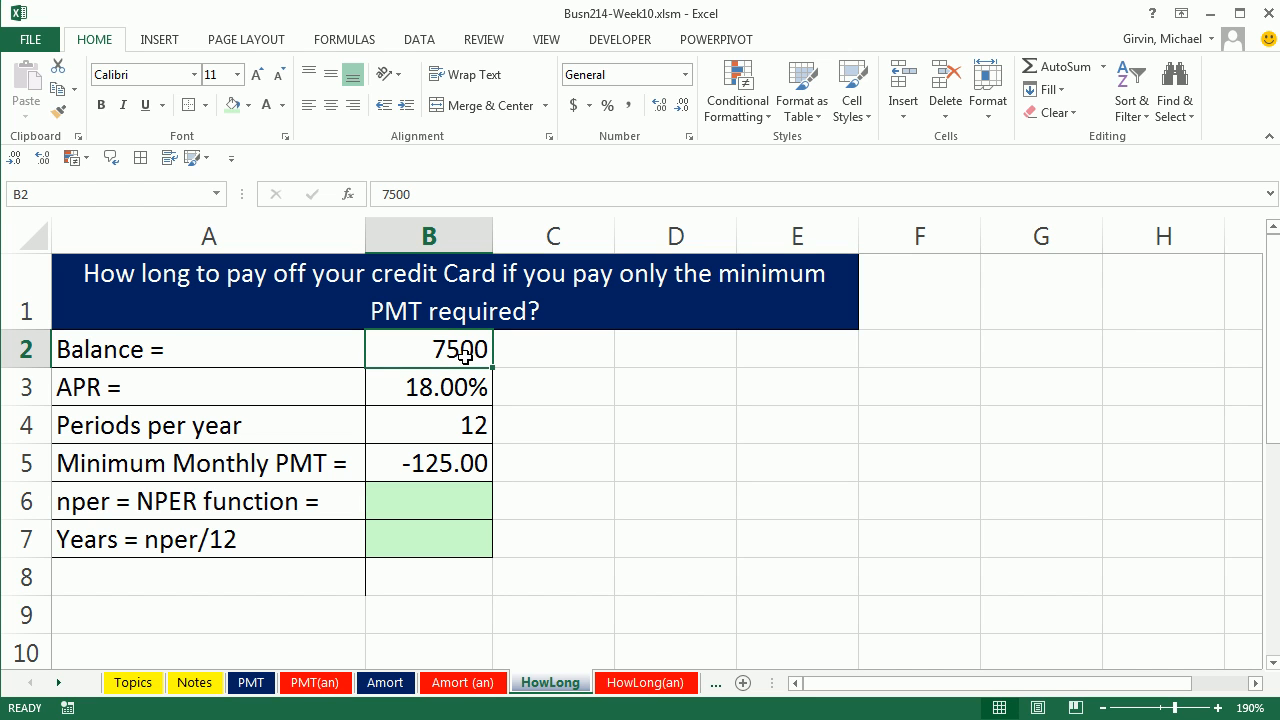
click(452, 462)
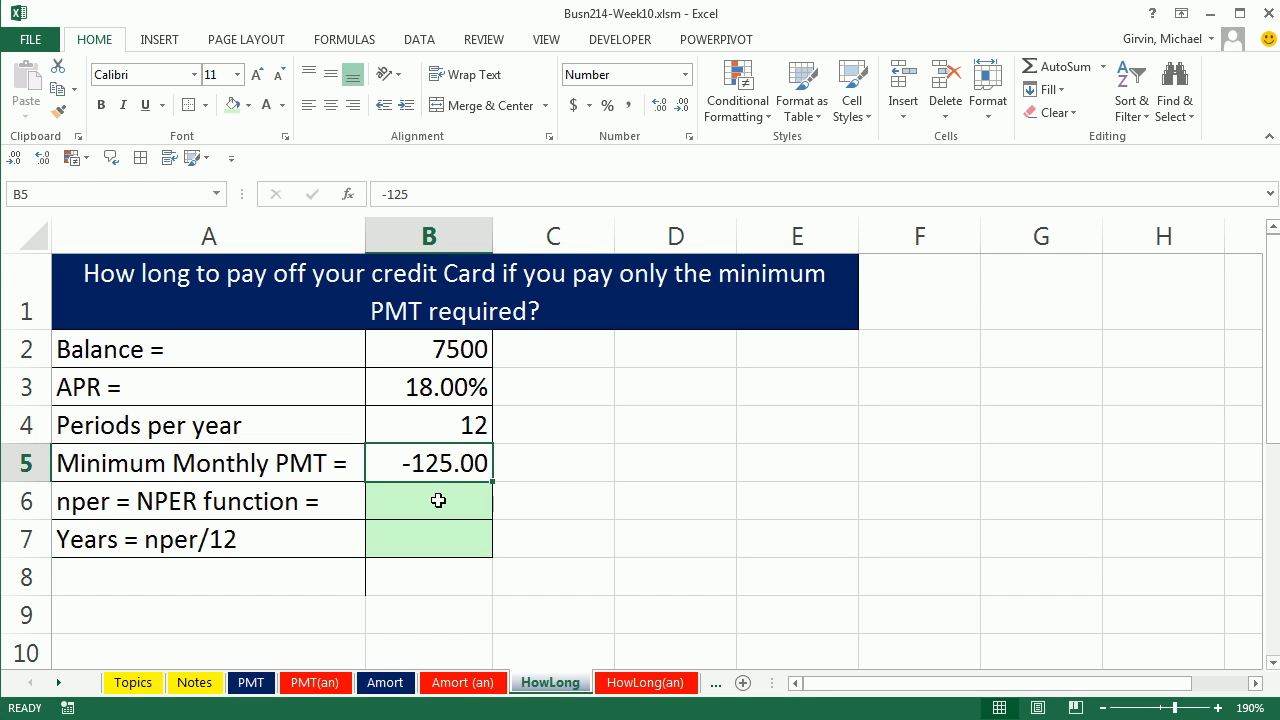
click(470, 354)
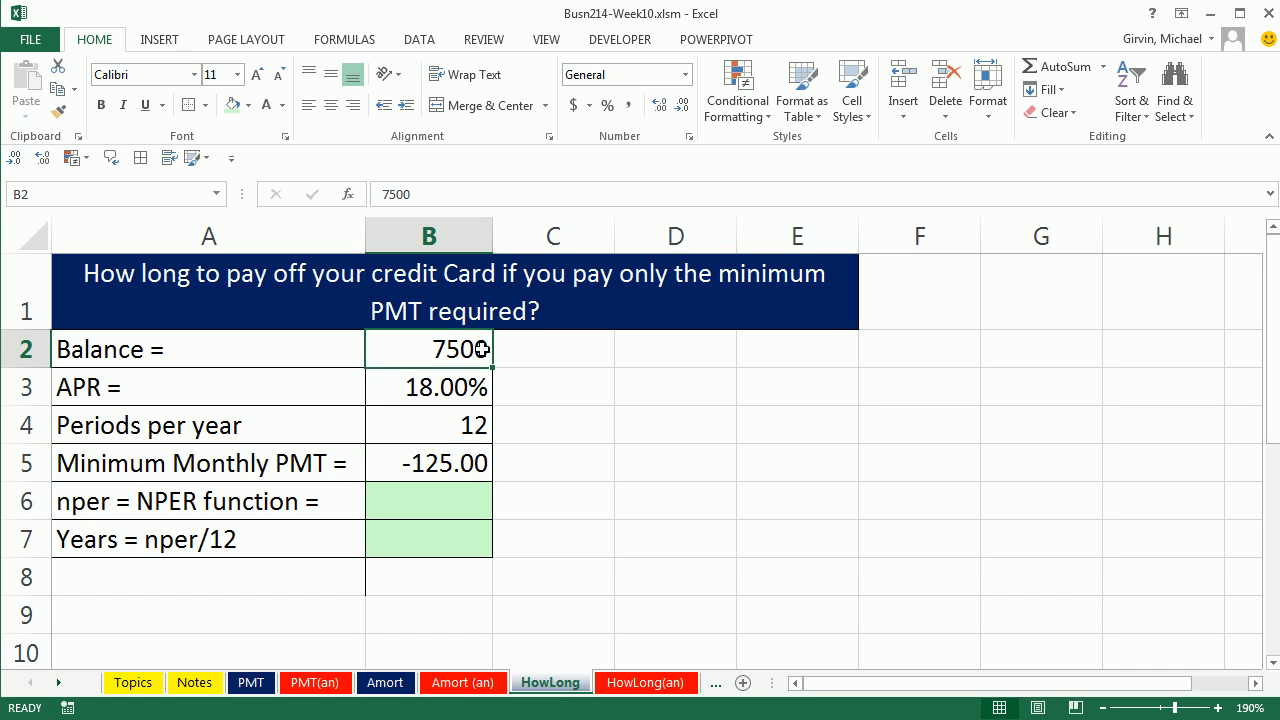
click(467, 463)
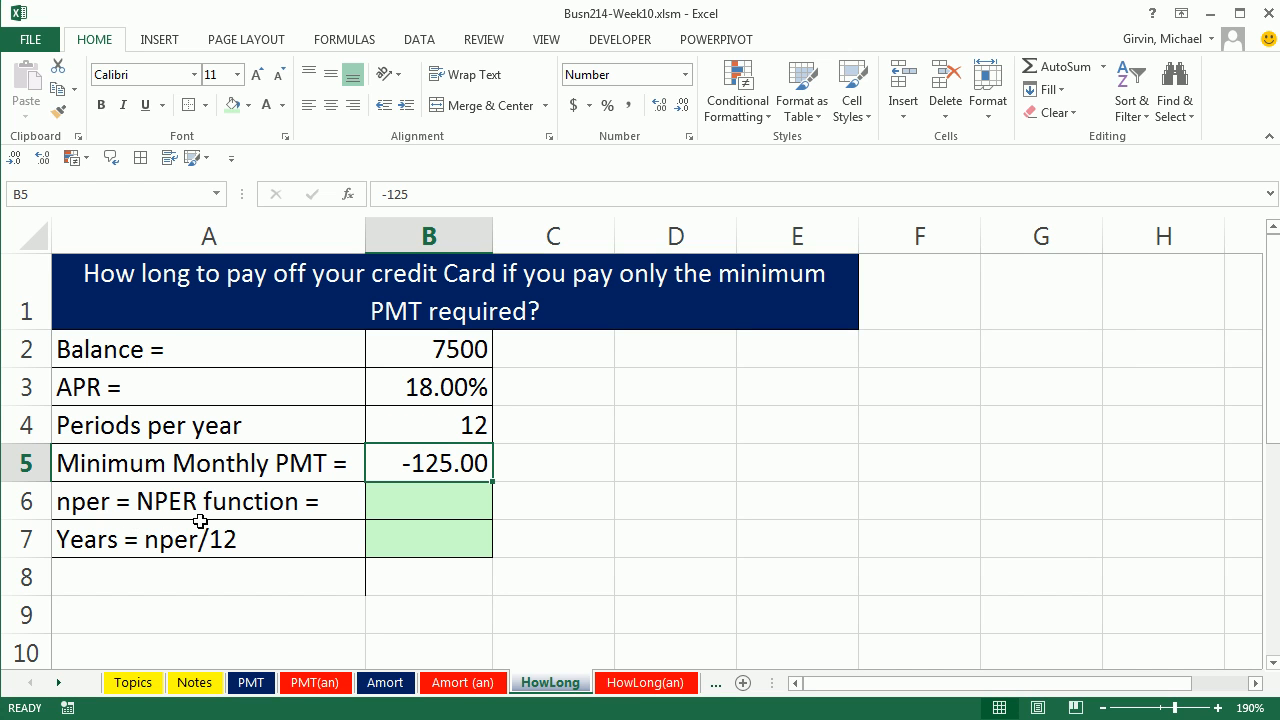
Step: Calculate the number of payoff periods in B6 with =NPER(B3/B4,B5,B2)
click(423, 510)
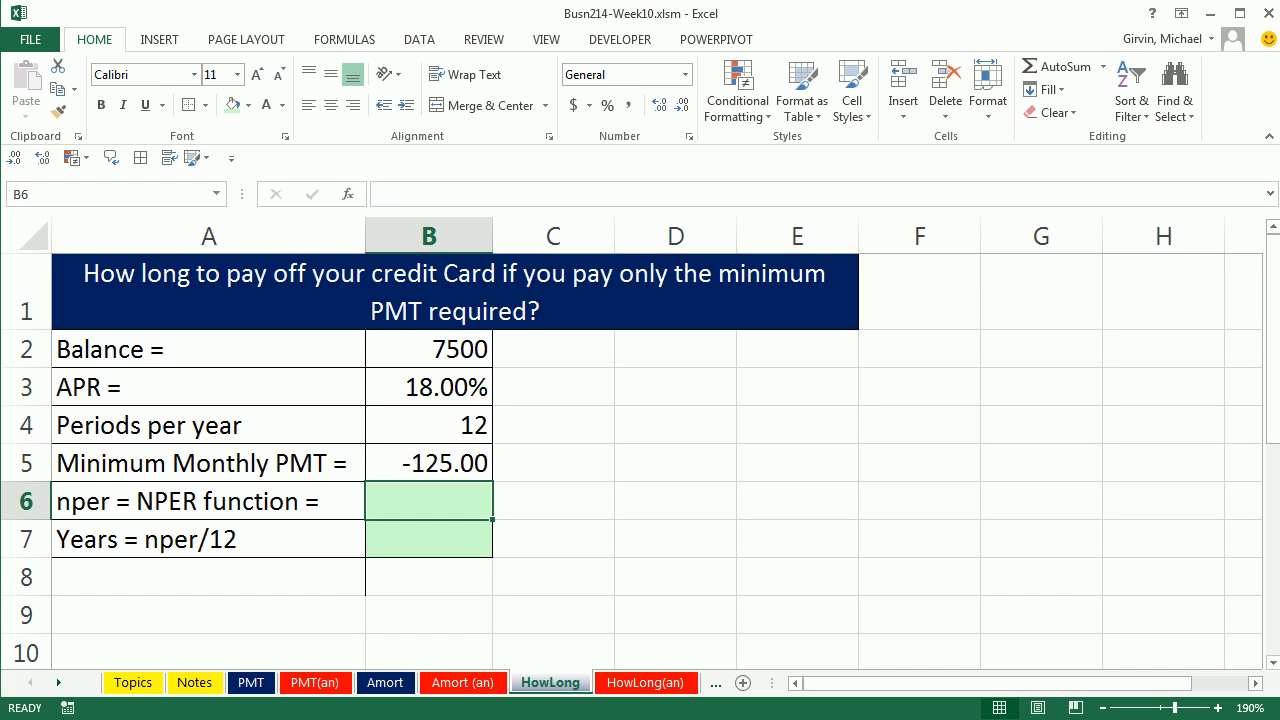
text(=np)
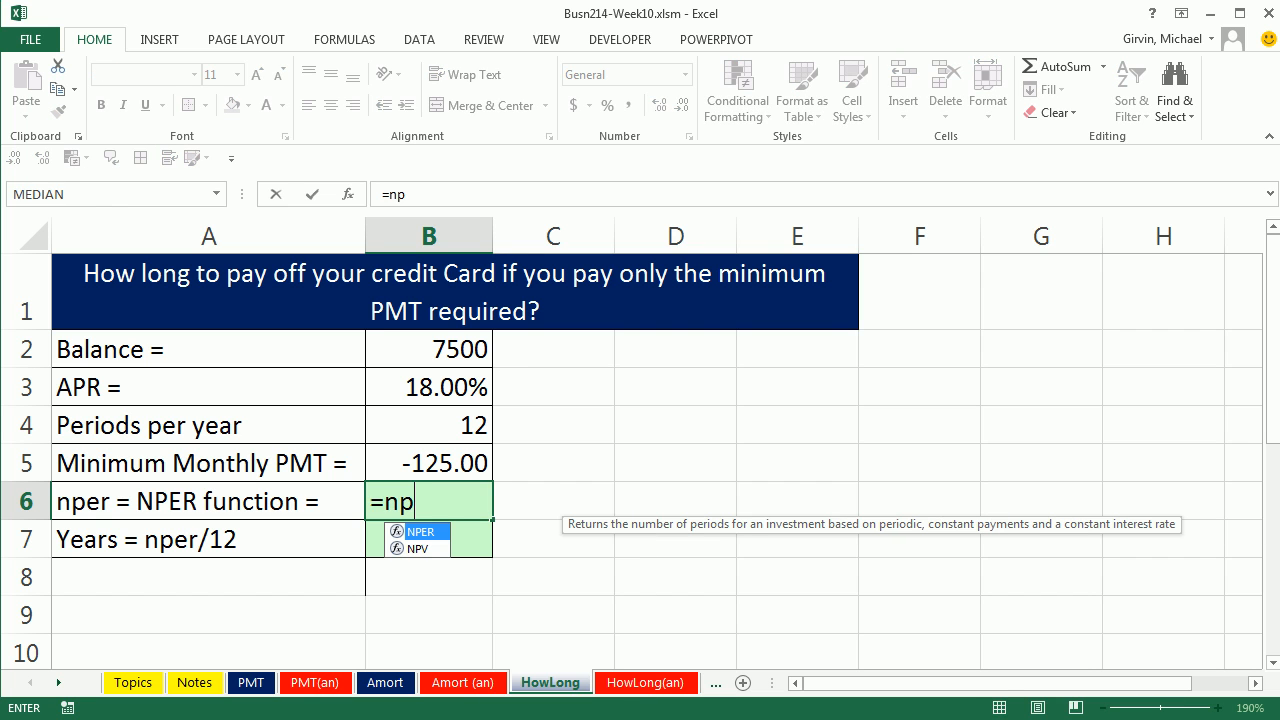
key(Tab)
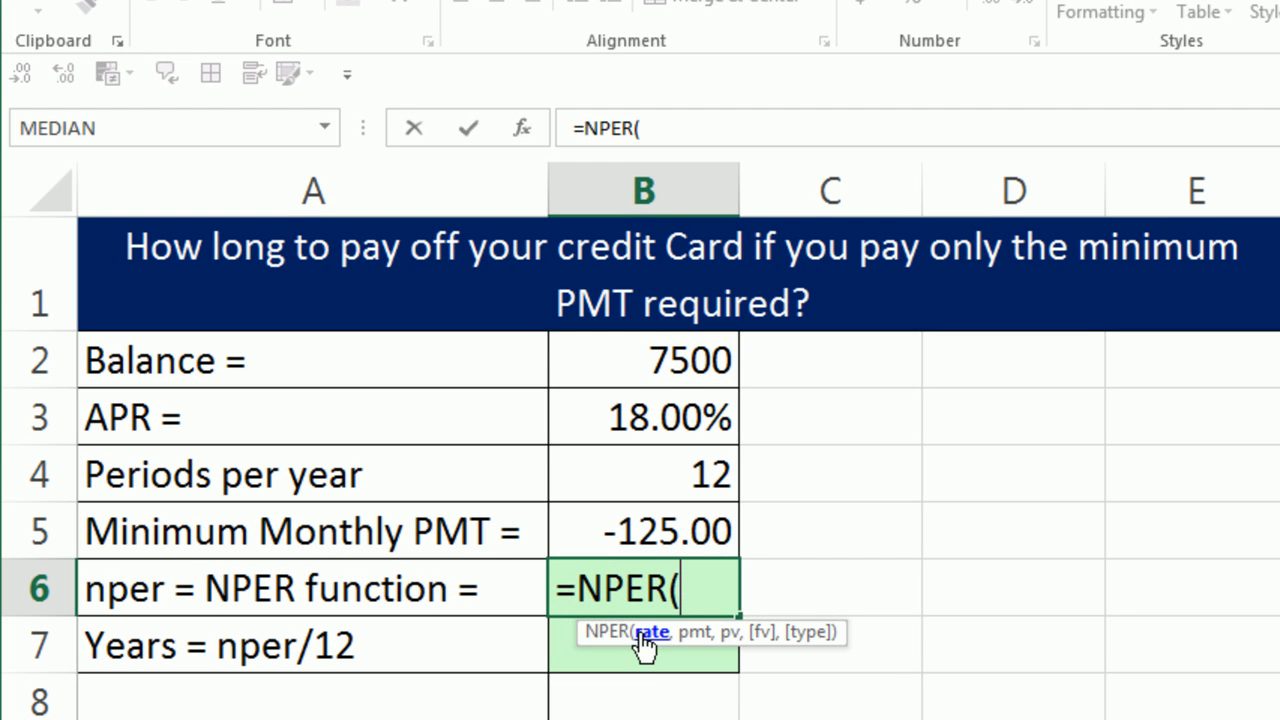
click(670, 414)
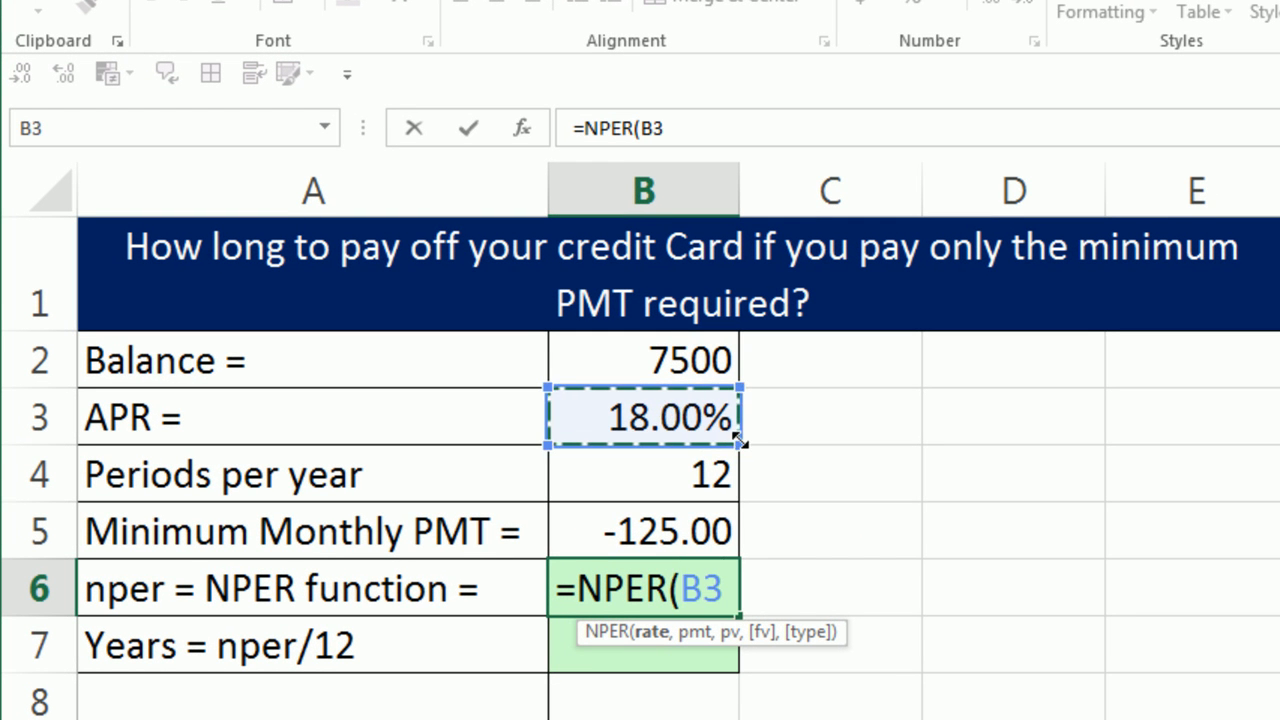
text(/)
click(648, 473)
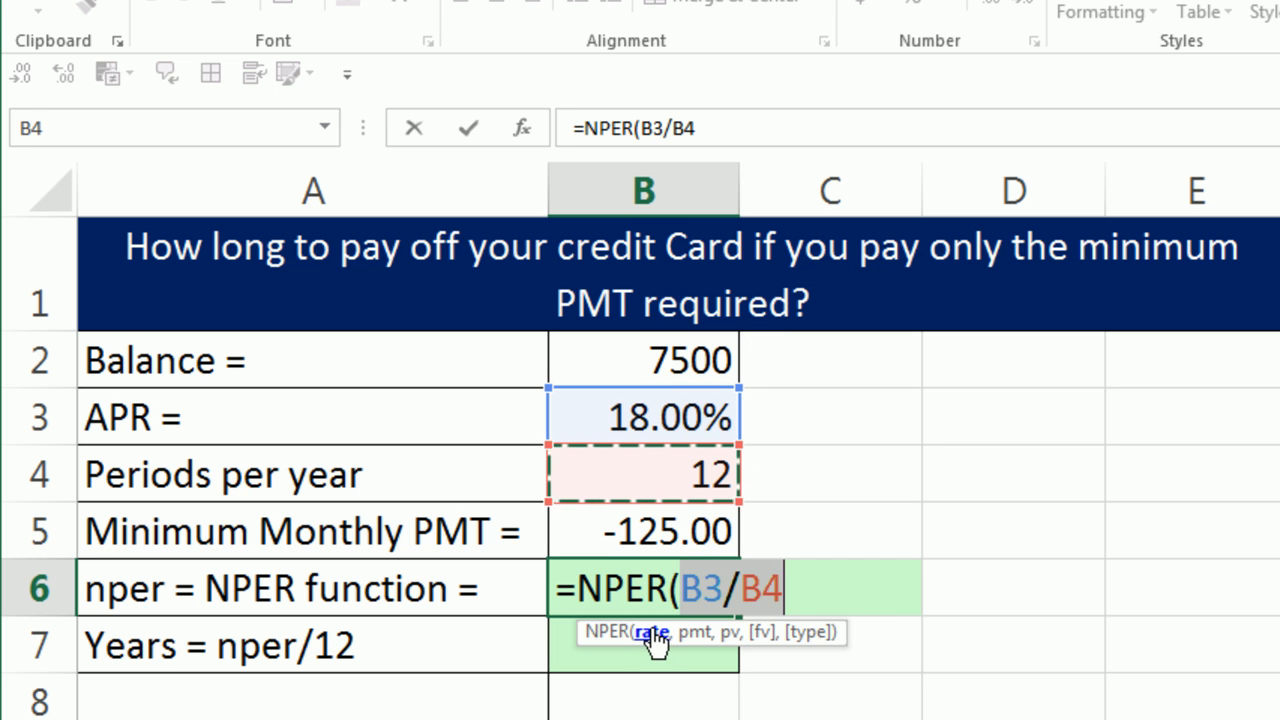
click(806, 590)
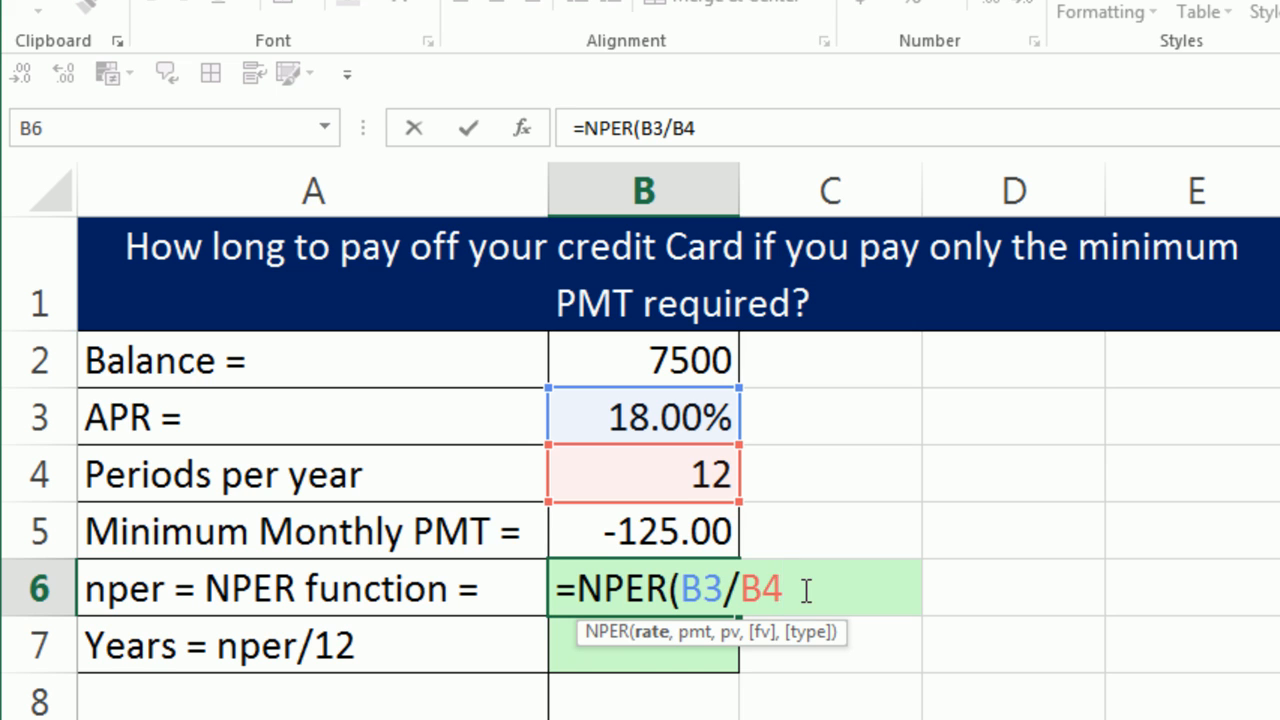
text(,)
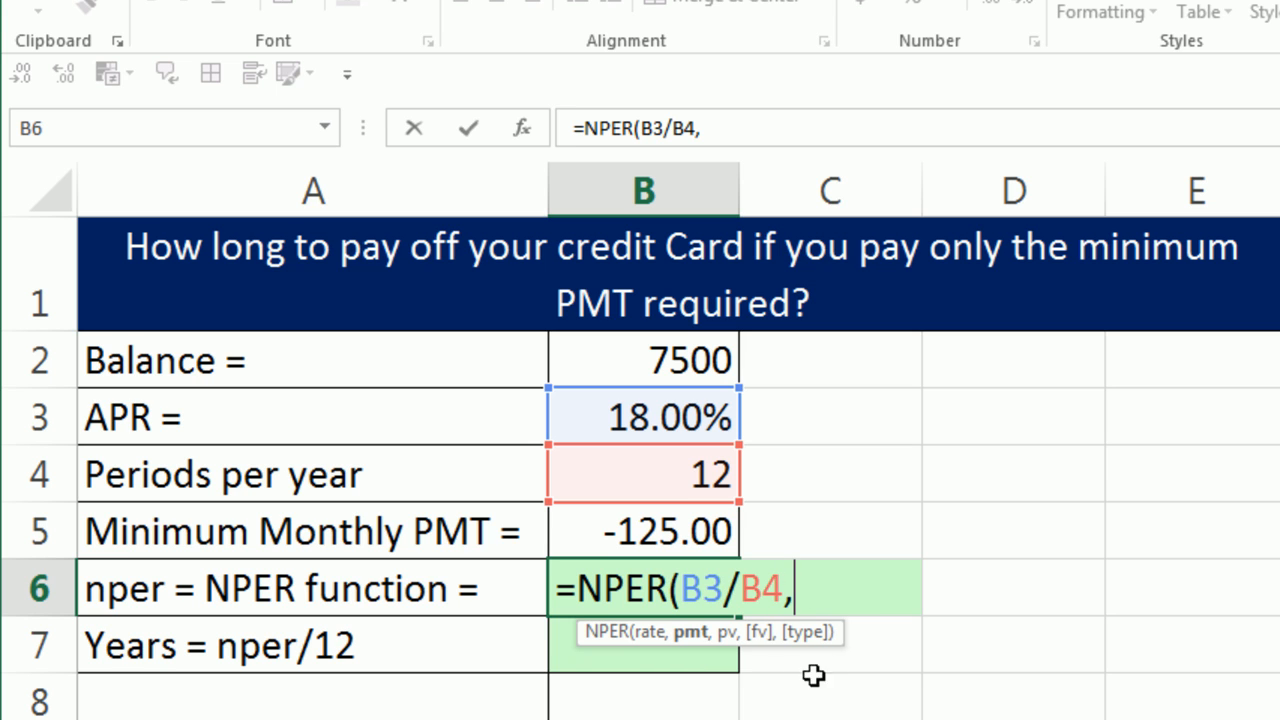
click(665, 537)
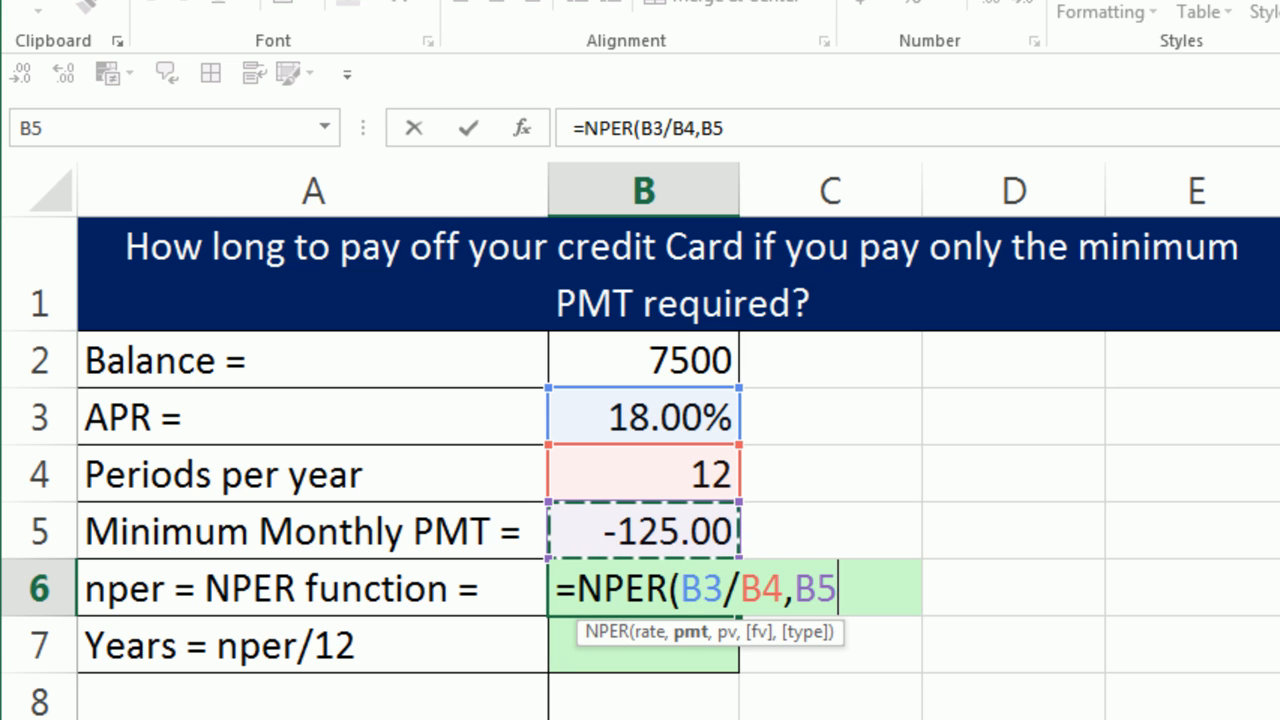
text(,)
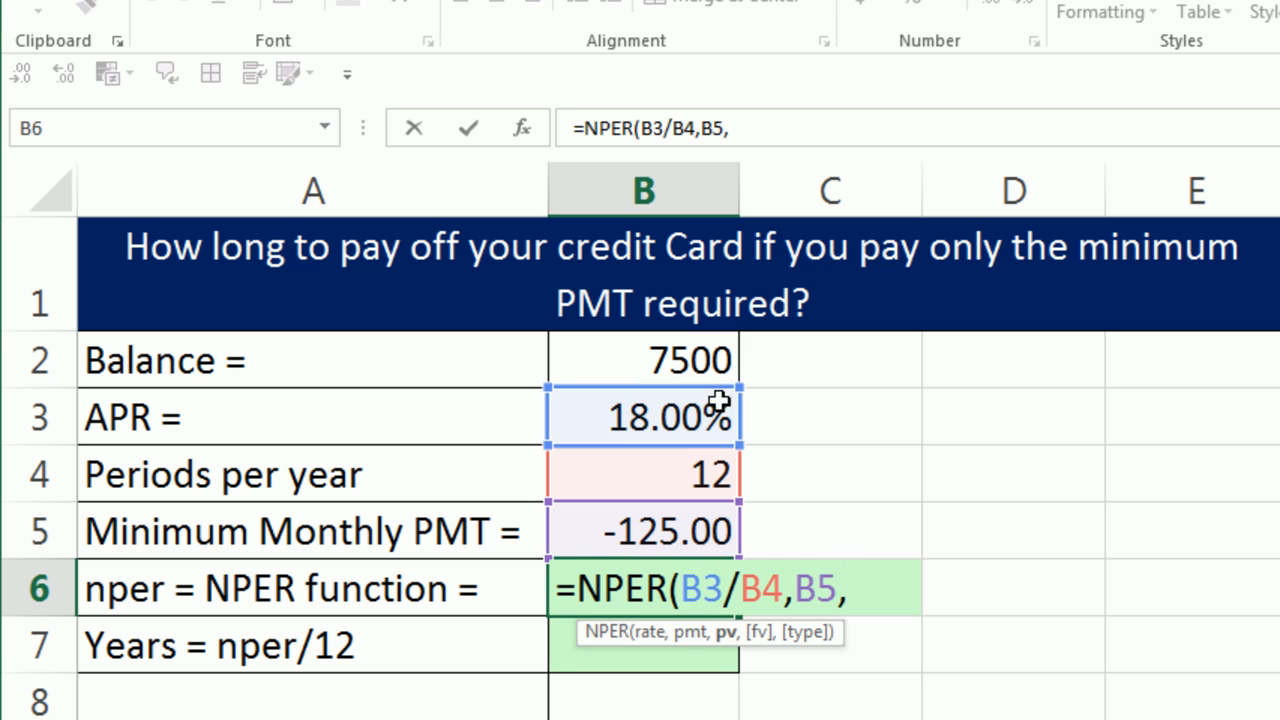
click(678, 366)
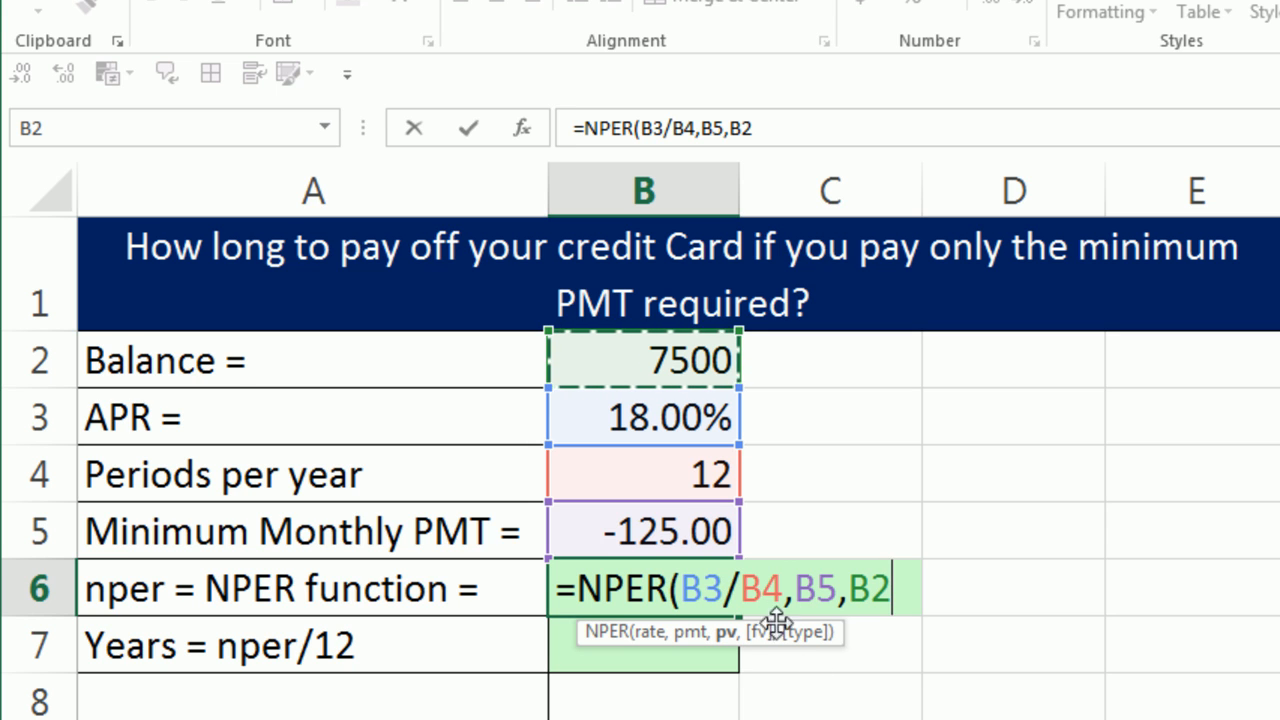
text())
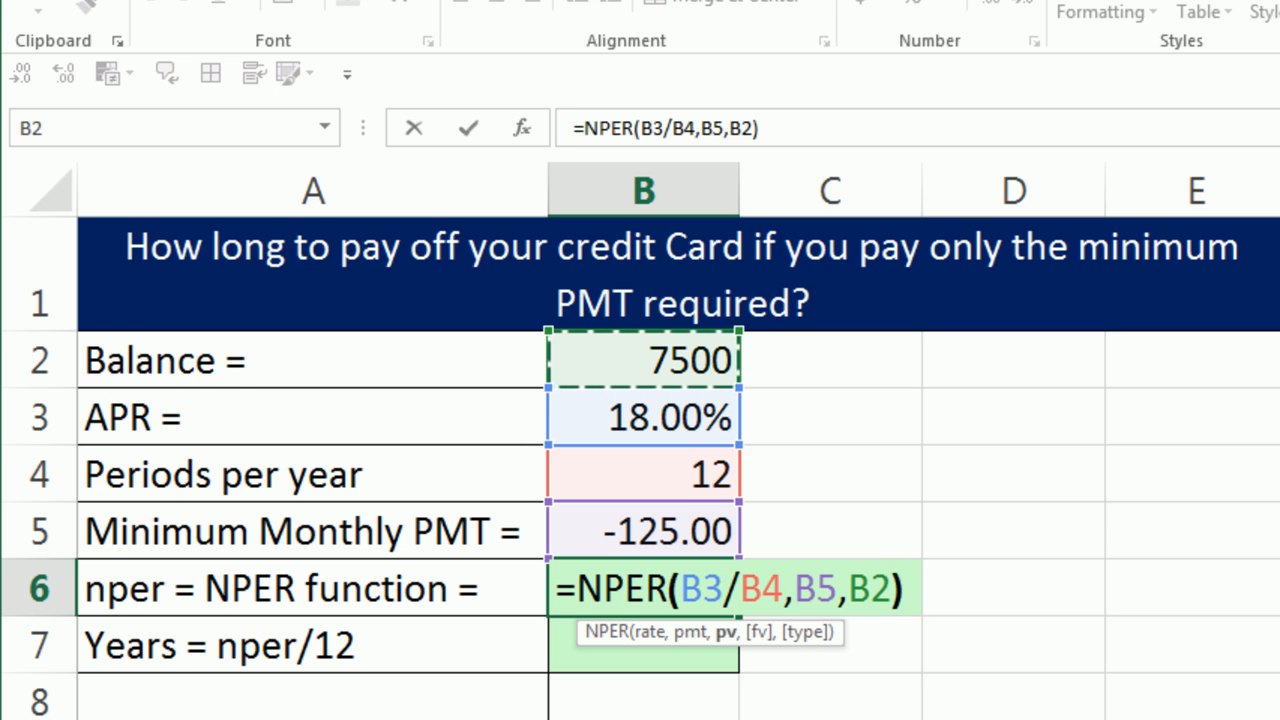
key(ctrl+Return)
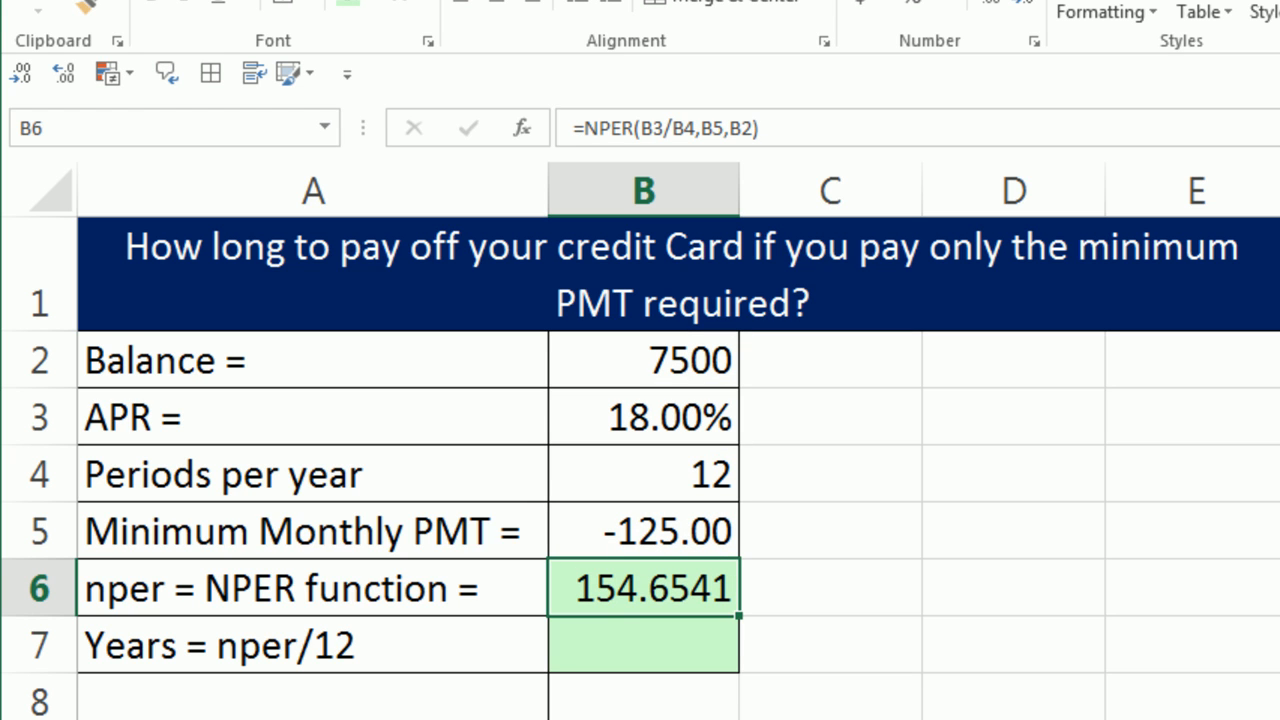
Step: Calculate the payoff time in years in B7 with =B6/B4
click(617, 650)
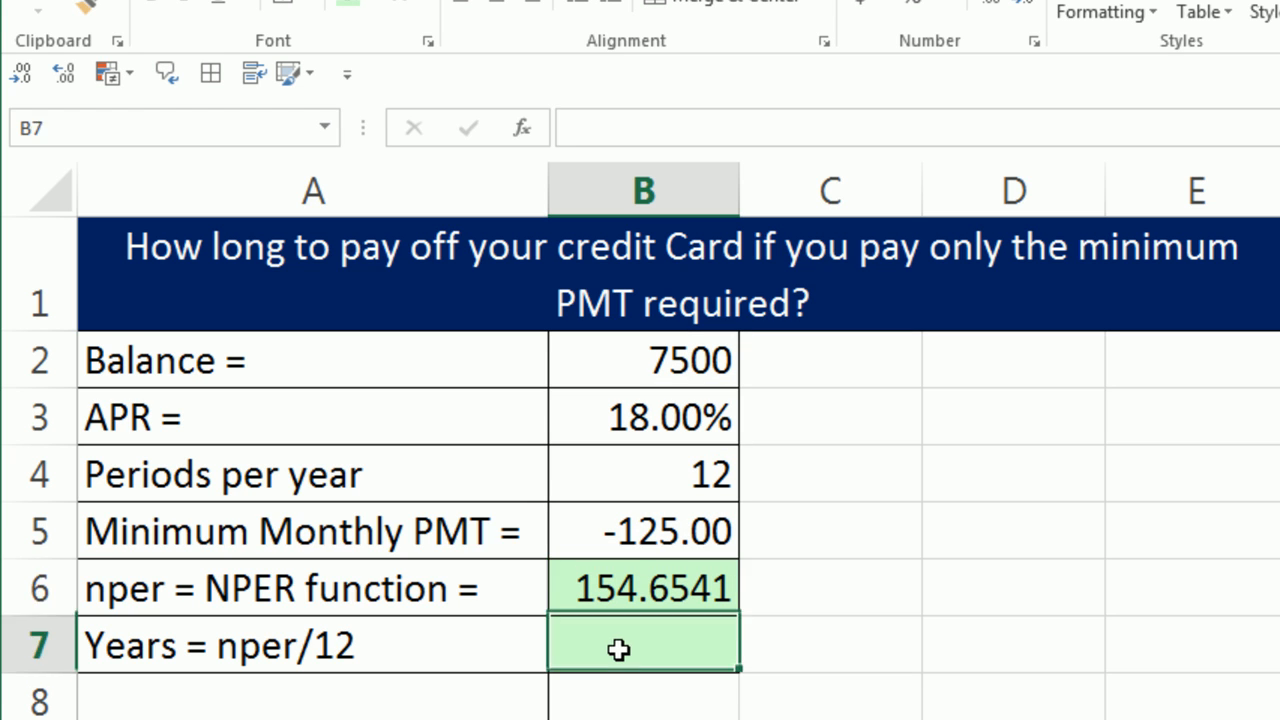
text(=)
key(Up)
text(/)
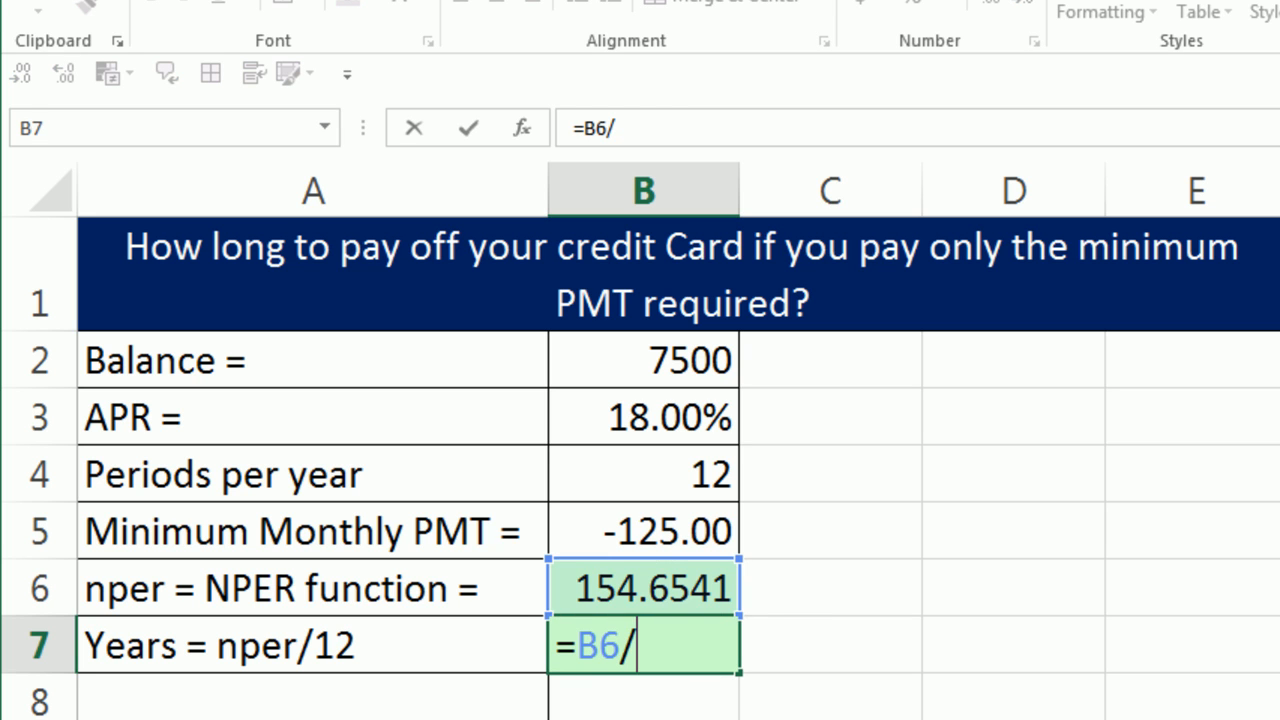
click(667, 478)
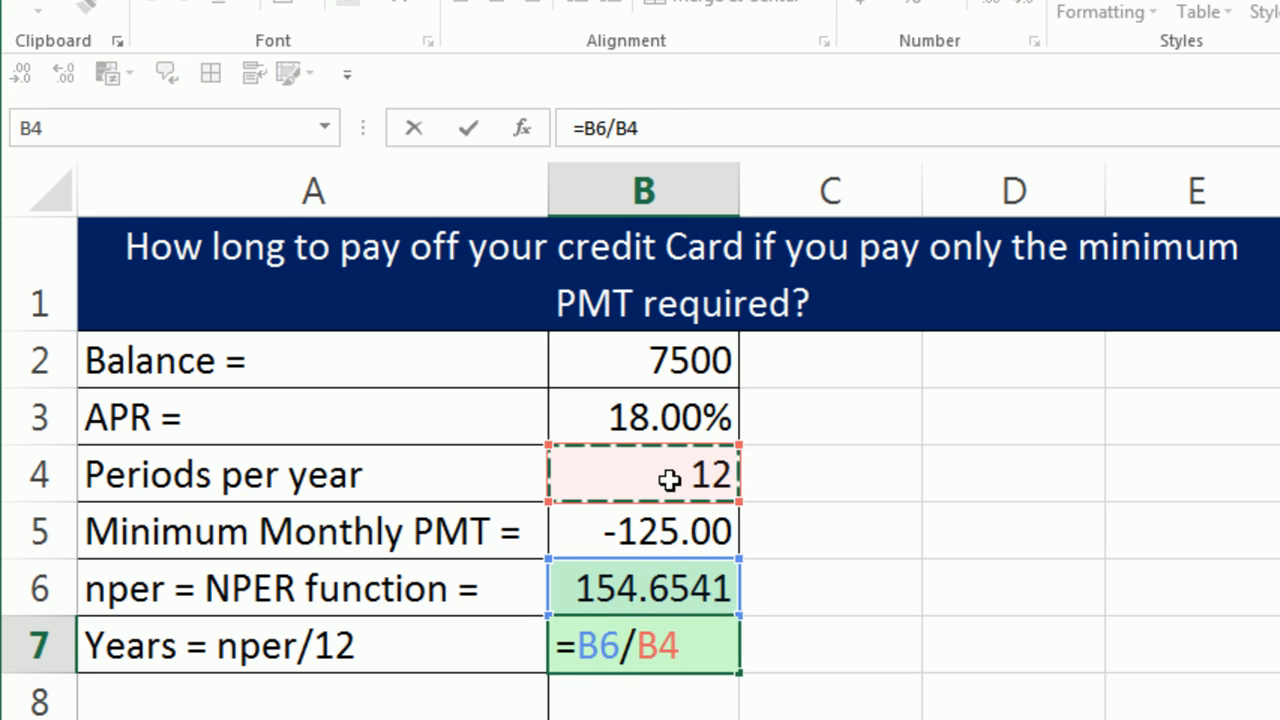
key(ctrl+Return)
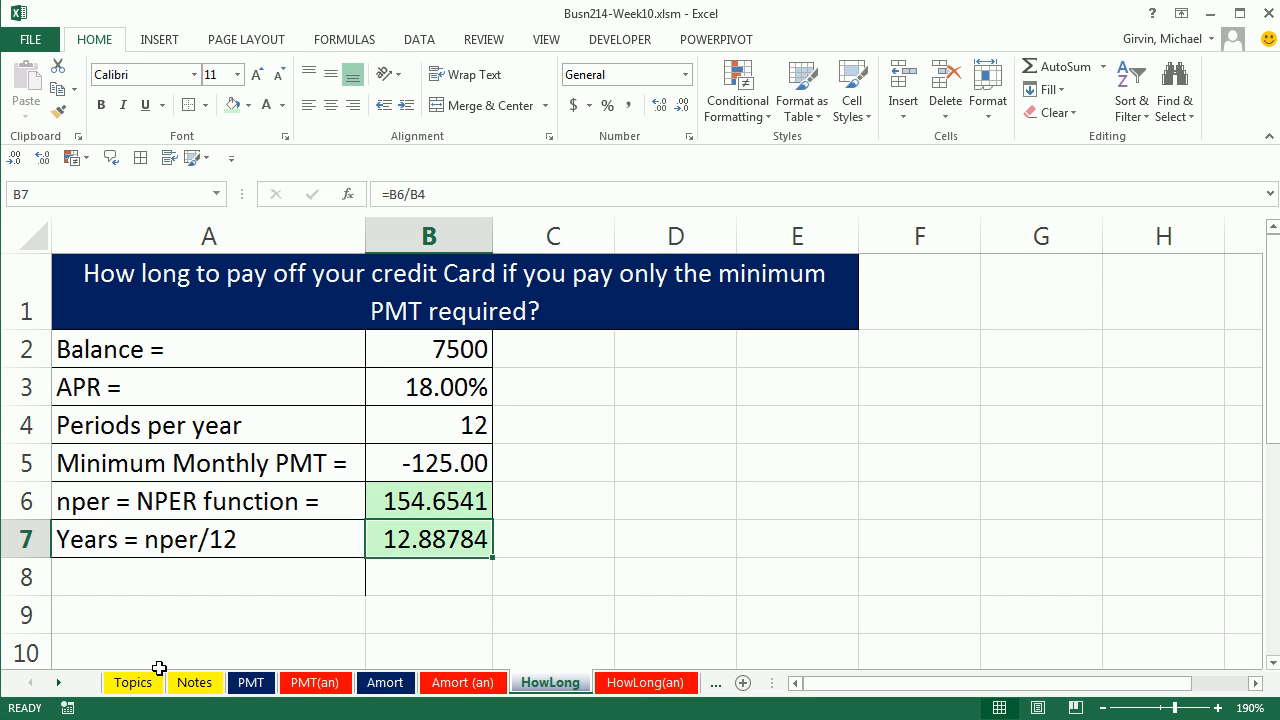
Step: Switch to the FV Annuity End sheet and check the periodic payment in B2 and the future value cell B8
click(62, 682)
click(62, 682)
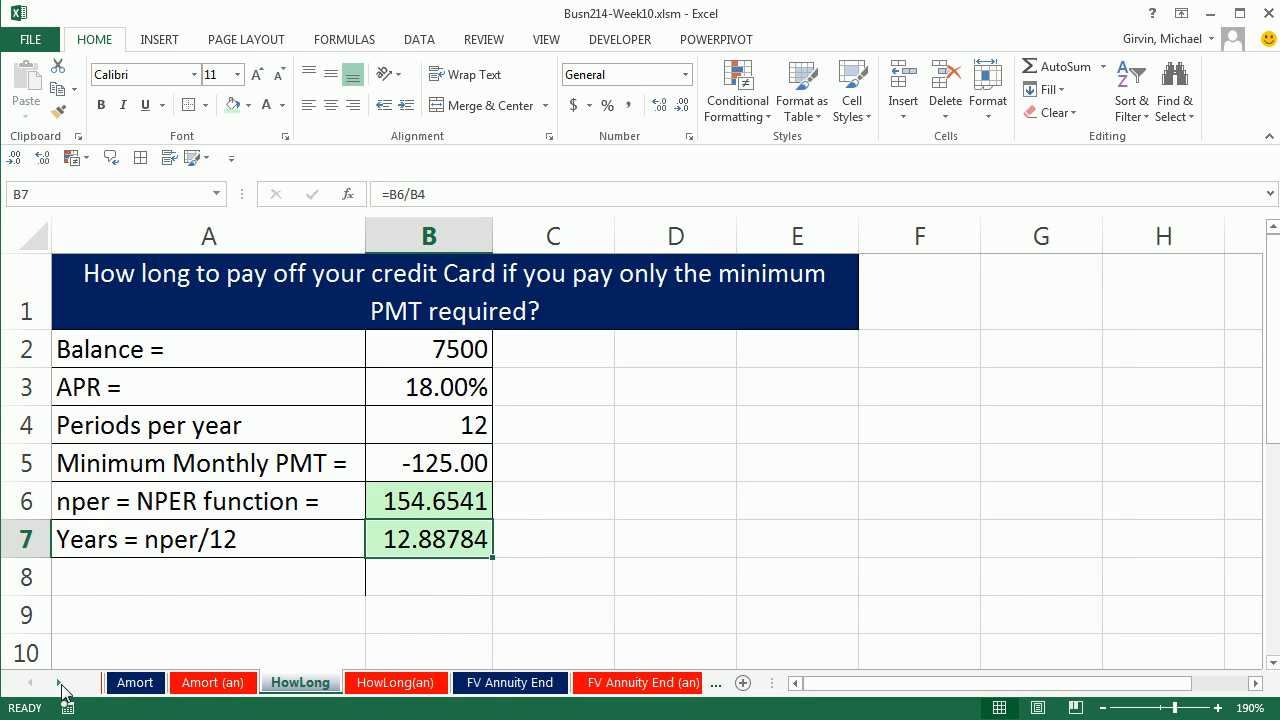
click(62, 682)
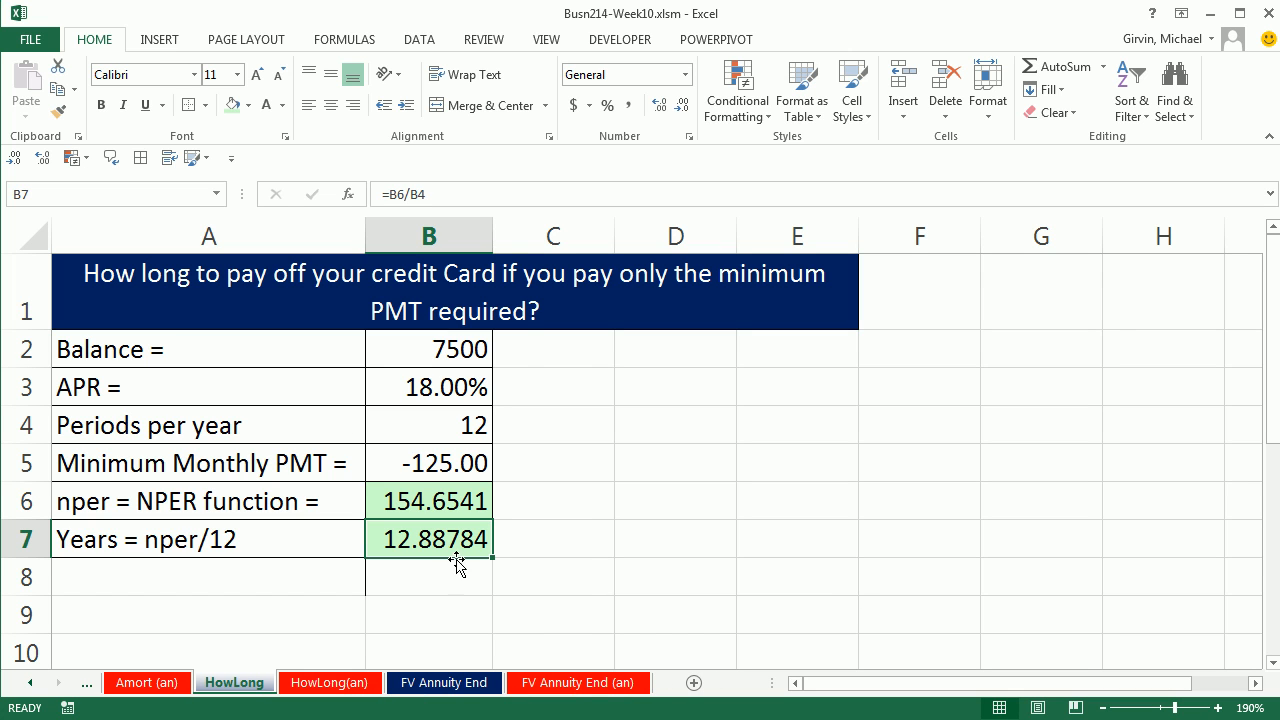
click(438, 692)
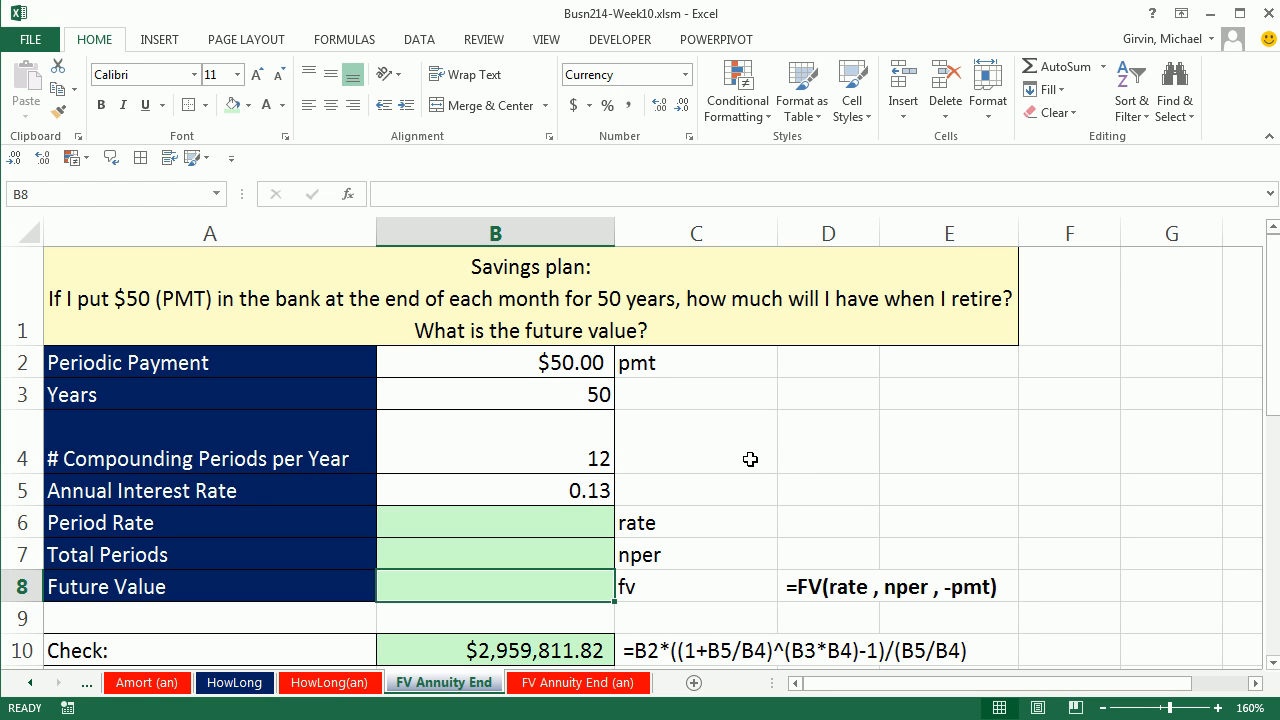
click(553, 364)
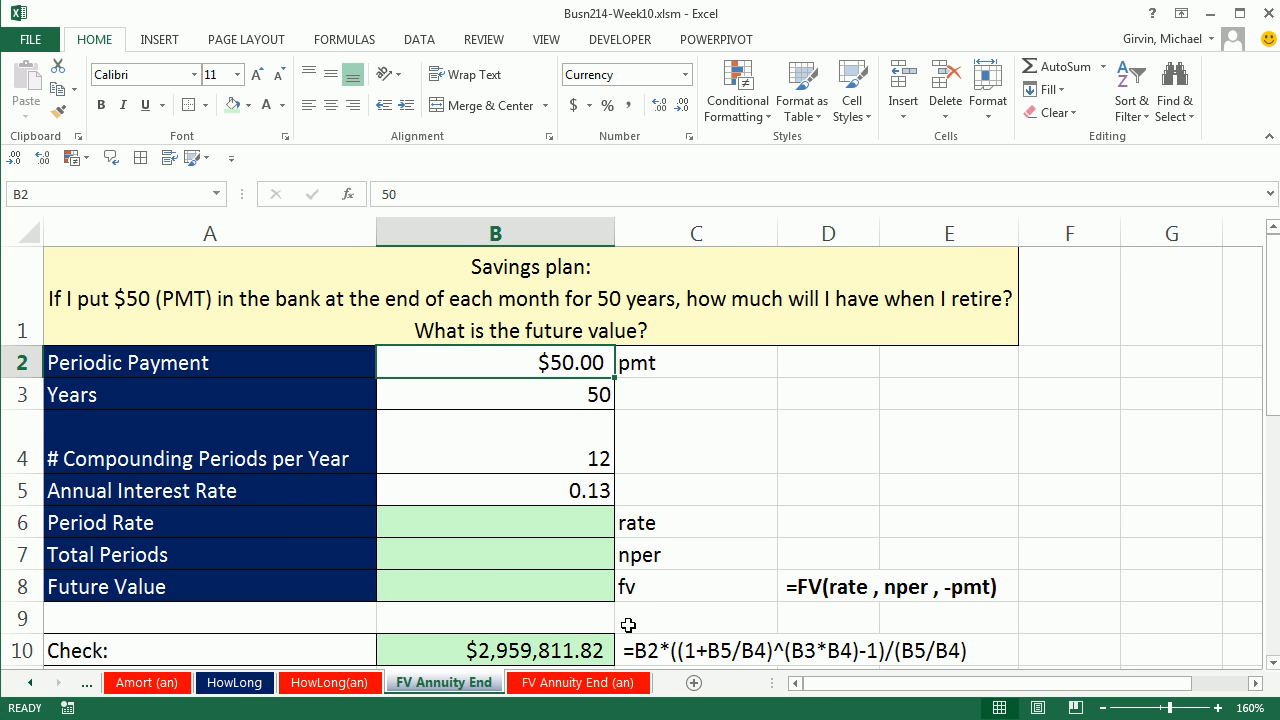
click(536, 591)
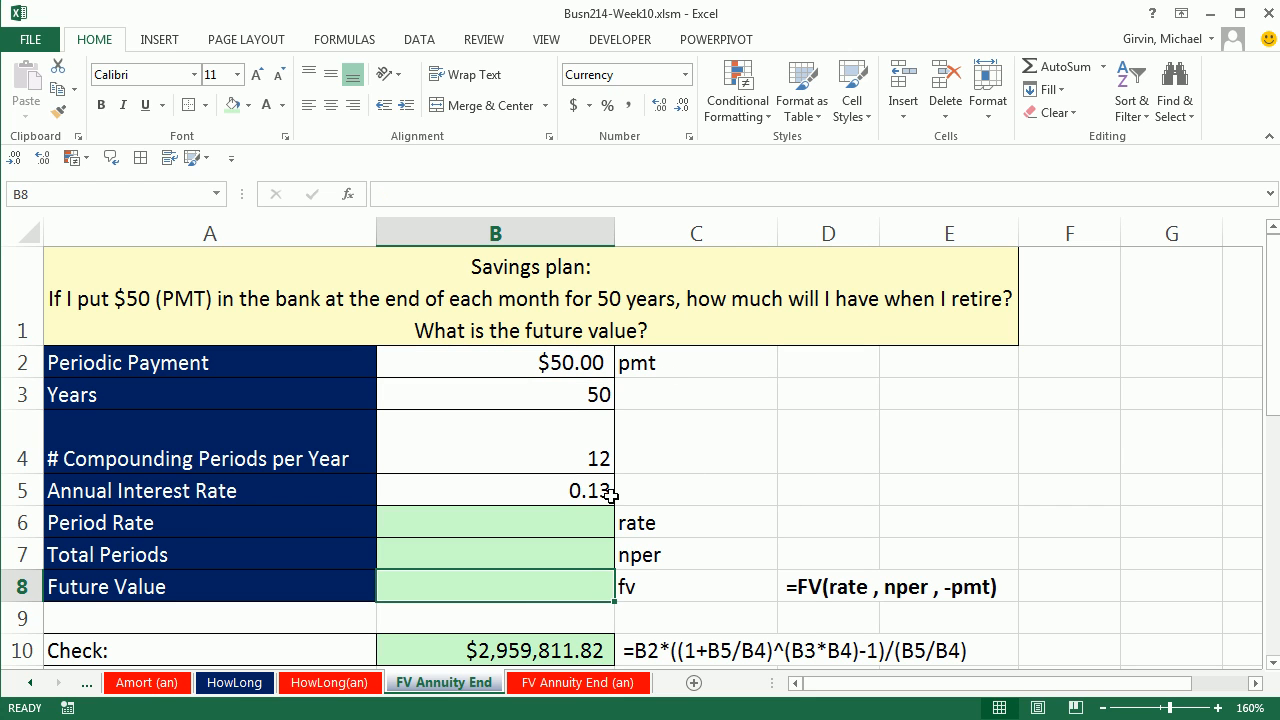
Step: Calculate the period rate in B6 with =B5/B4
click(534, 529)
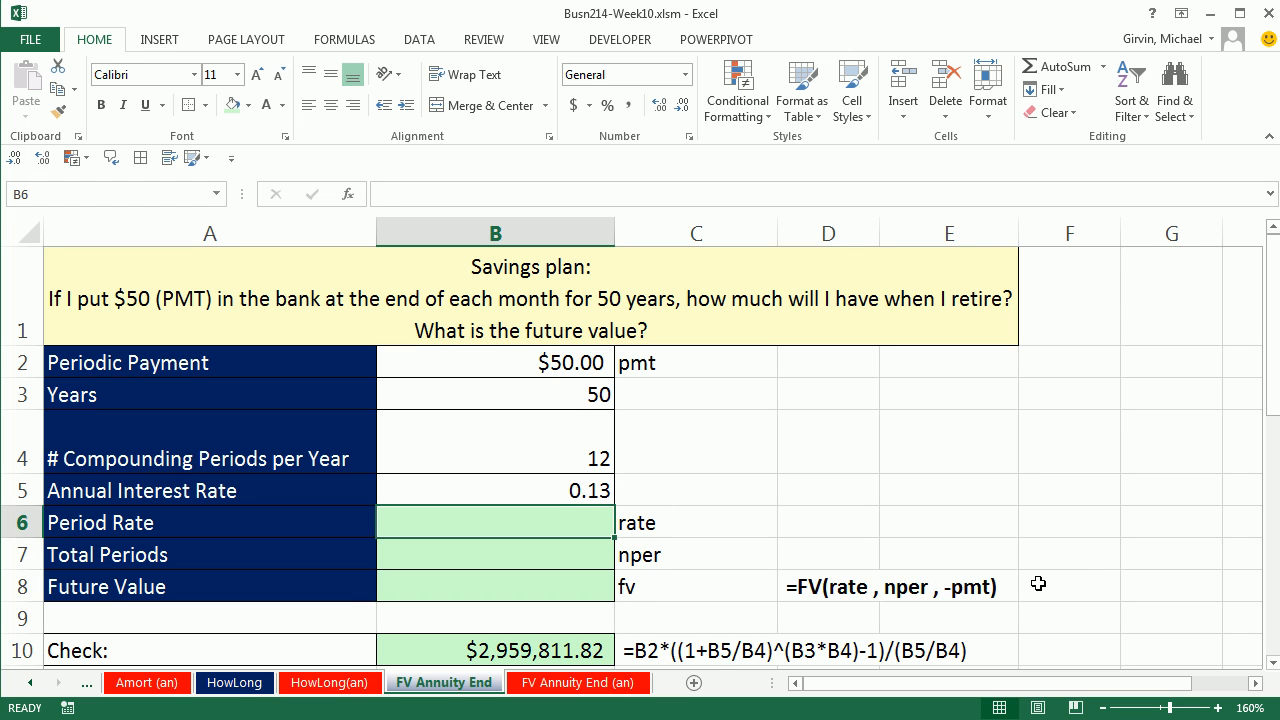
text(=)
key(Up)
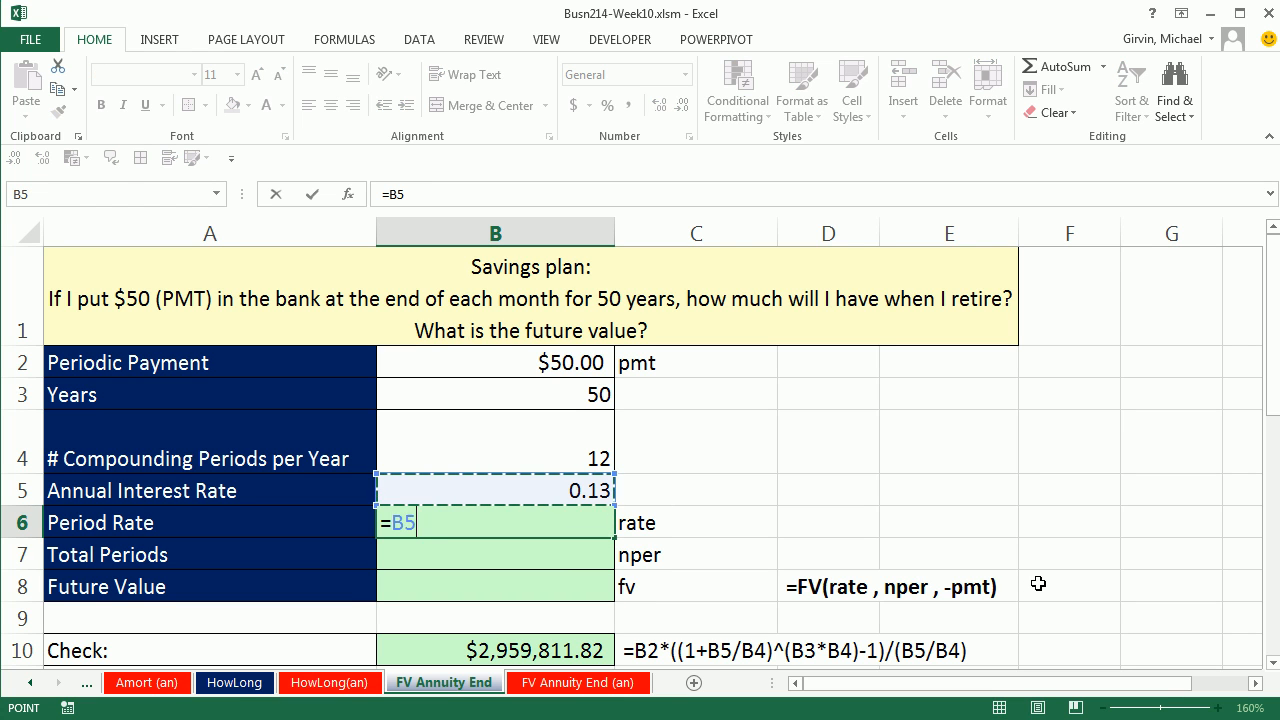
text(/)
key(Up)
Step: Calculate the total periods in B7 by multiplying the years in B3 and the compounding periods per year in B4
key(Up)
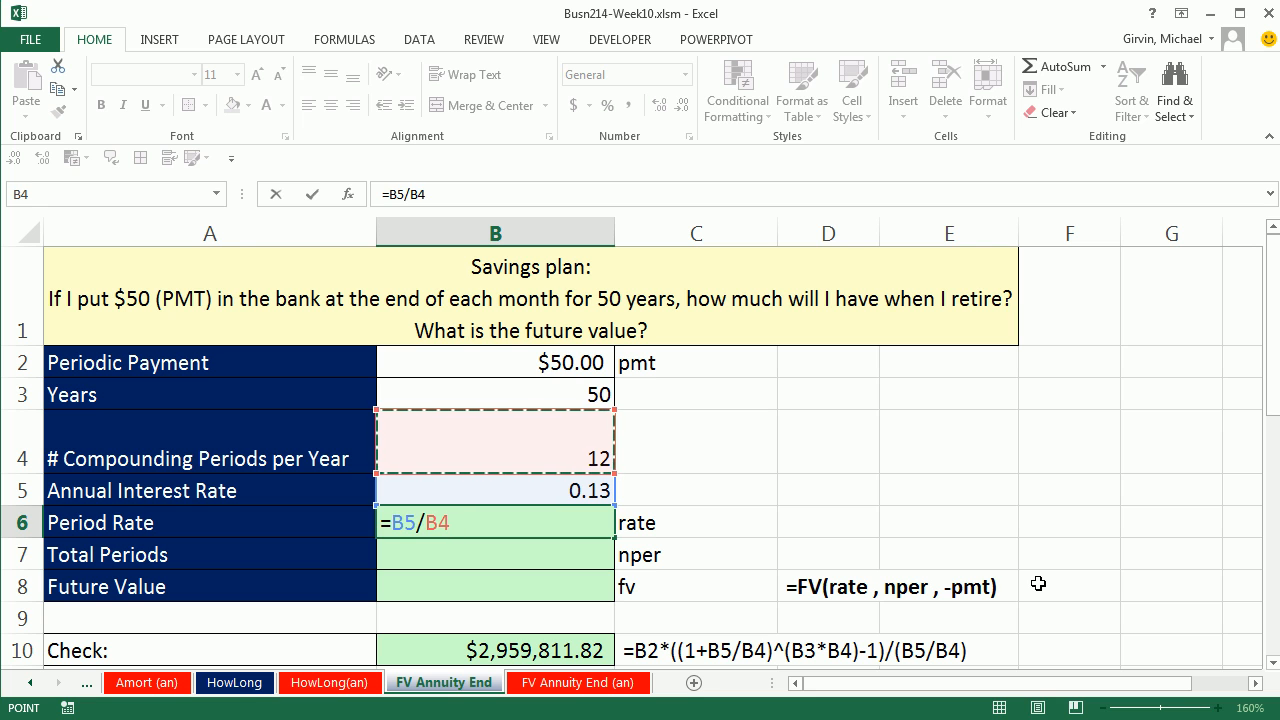
key(Return)
text(=)
key(Up)
key(Up)
key(Up)
text(*)
key(Up)
key(Up)
key(Up)
key(Up)
key(Up)
key(Down)
key(Return)
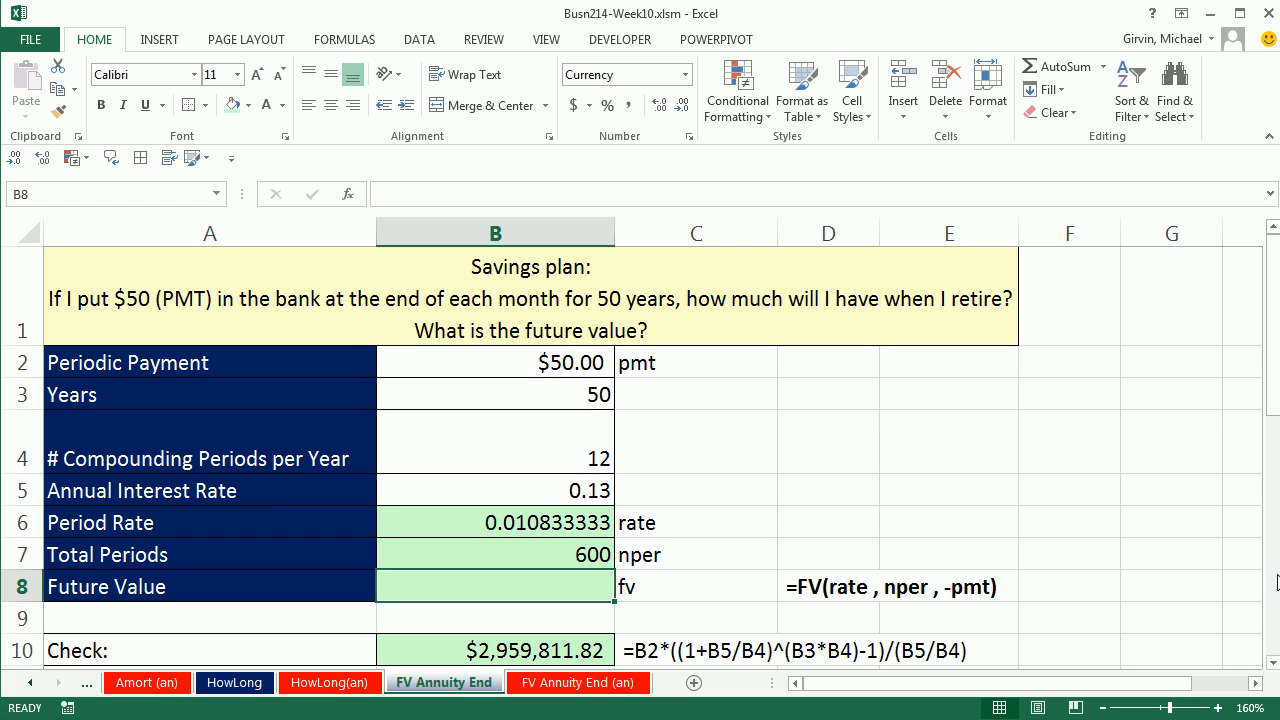
Step: Calculate the future value of the savings plan in B8 with =FV(B6,B7,-B2)
text(=fv()
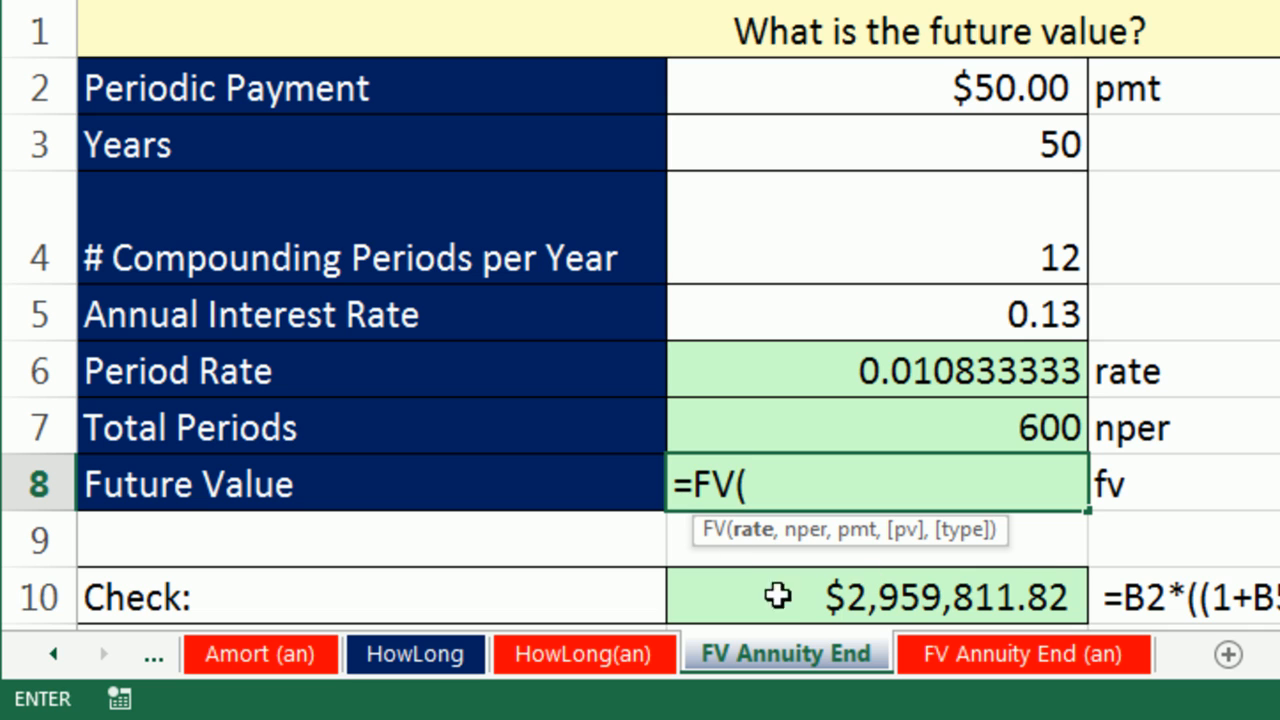
click(1022, 362)
text(,)
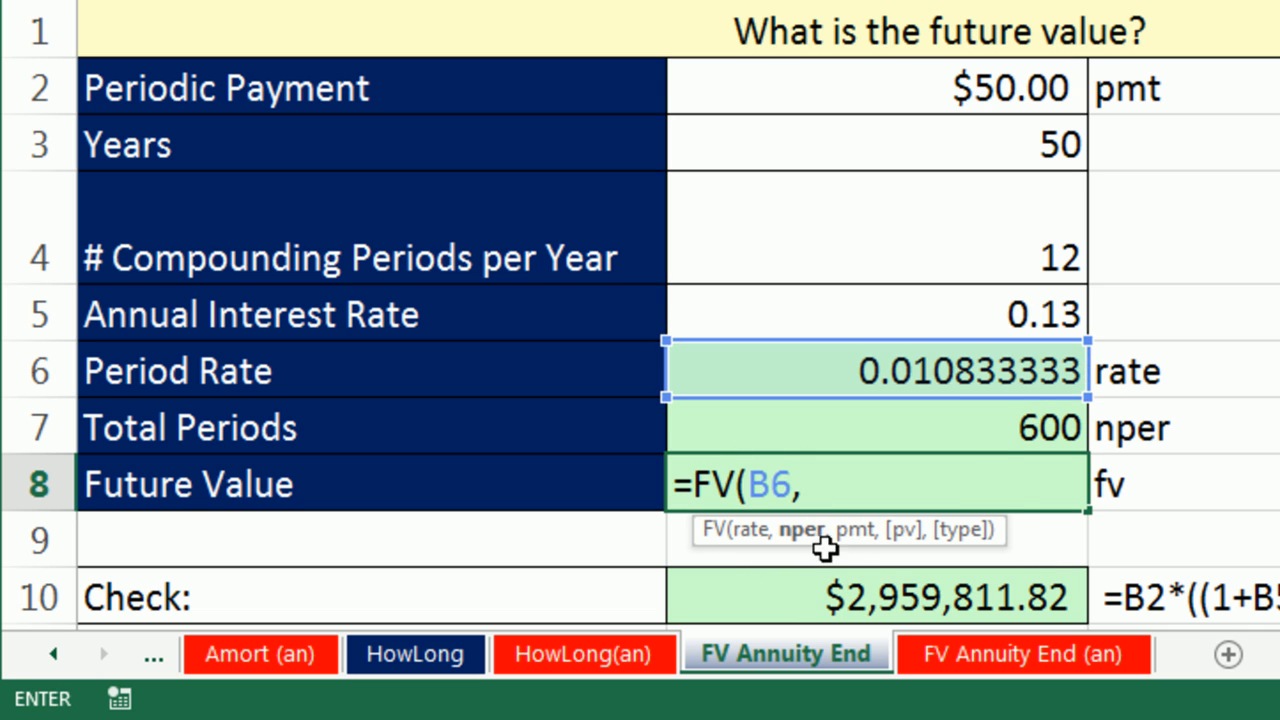
click(991, 430)
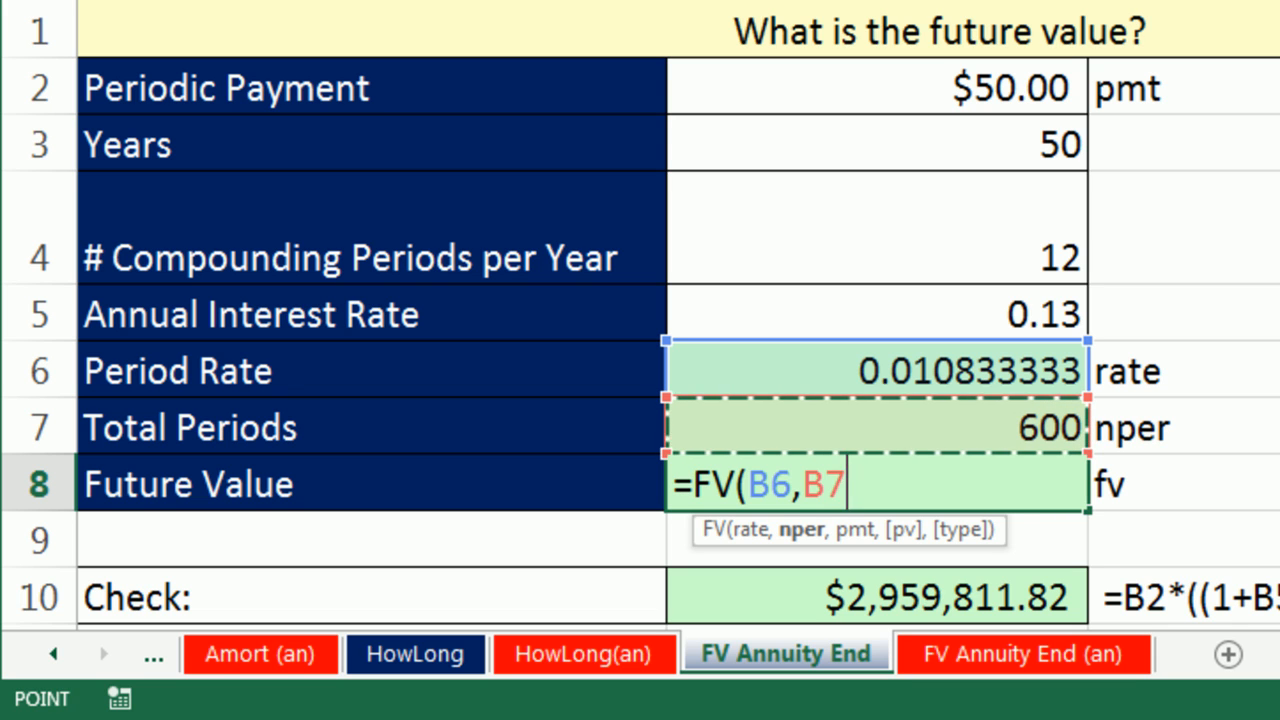
text(,)
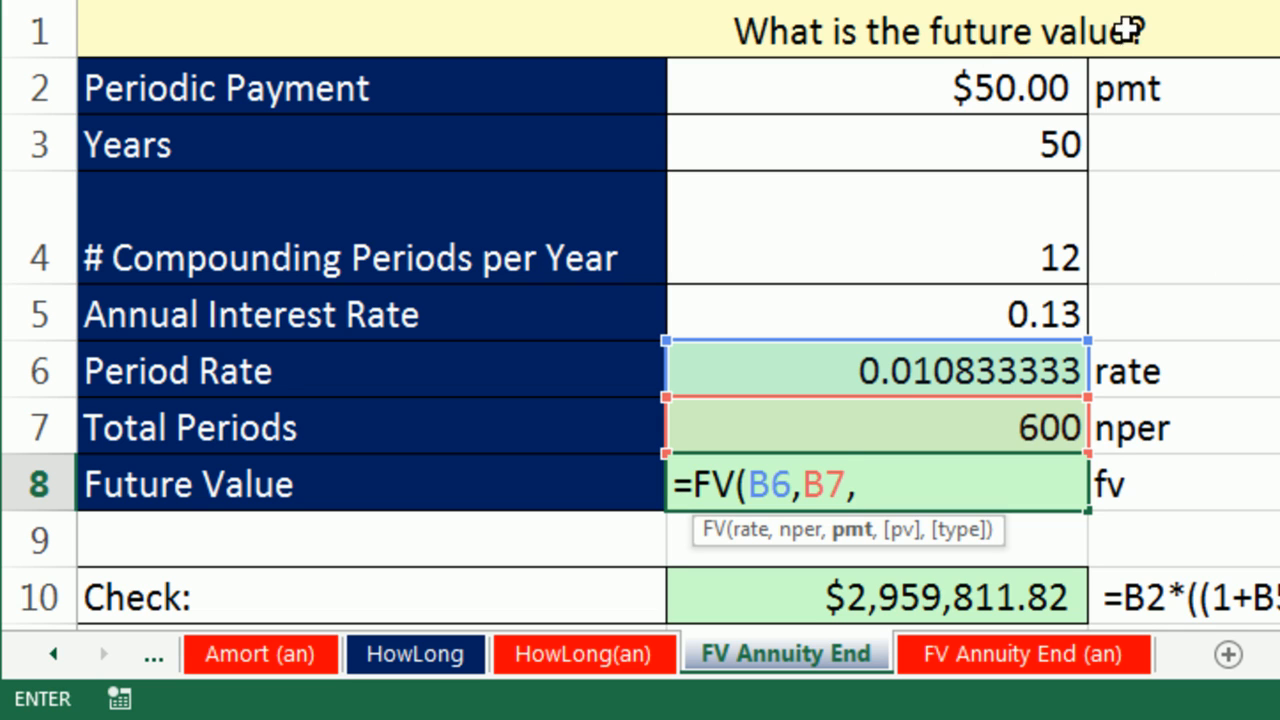
text(-)
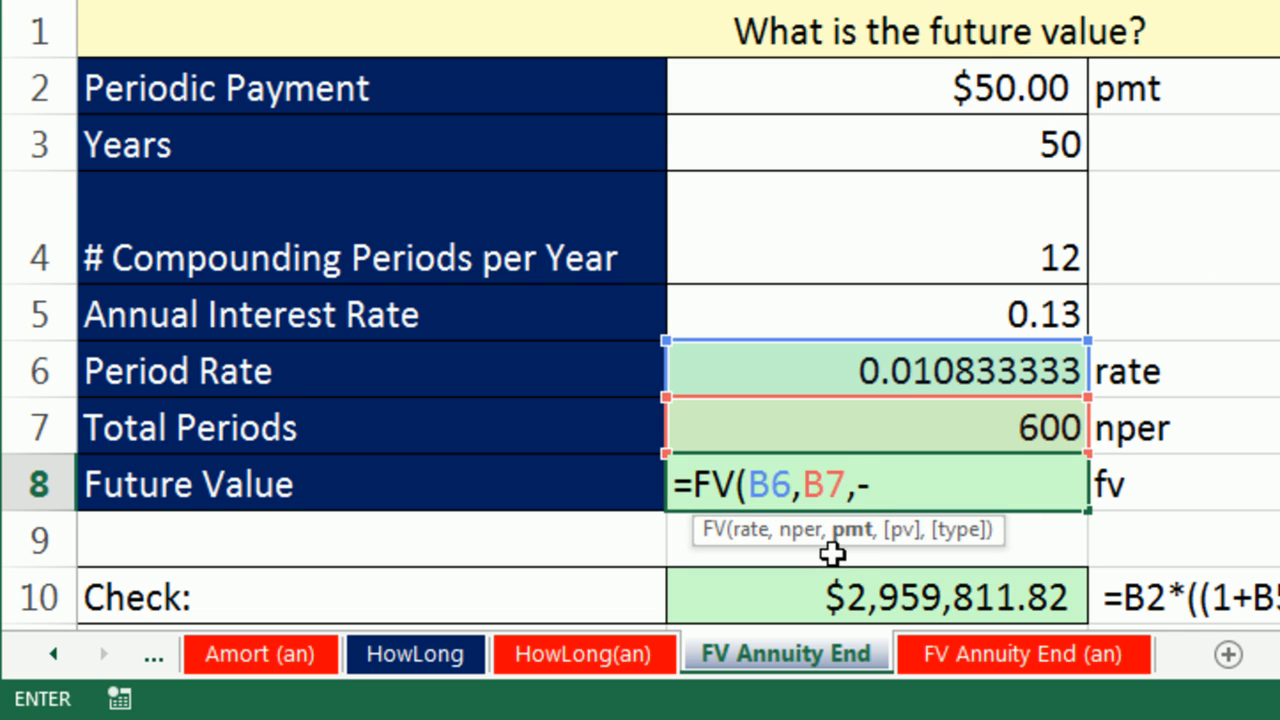
click(985, 91)
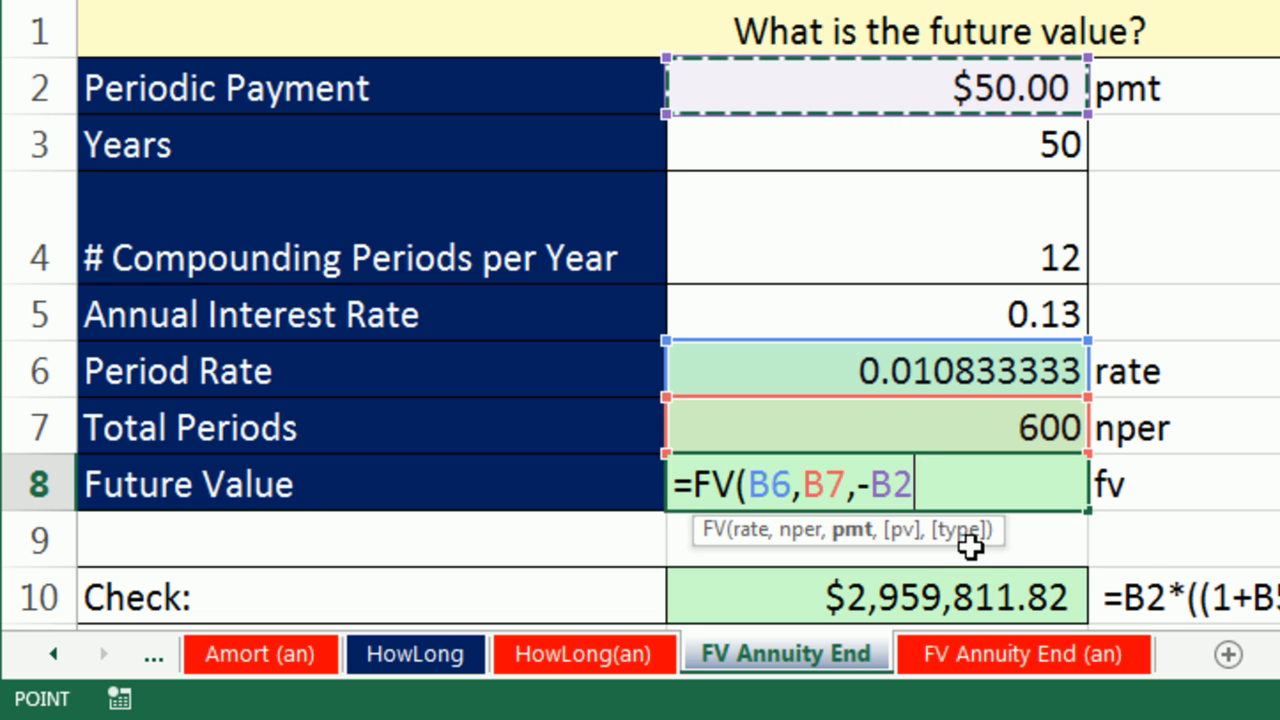
text())
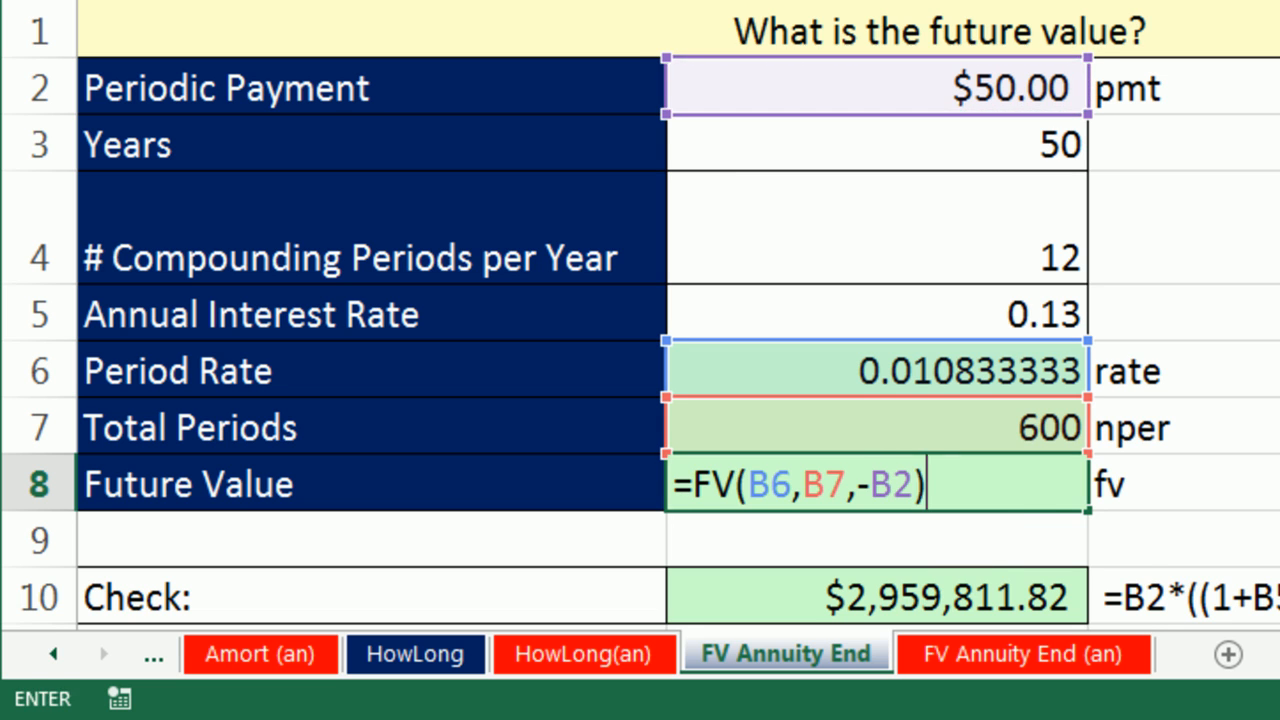
key(ctrl+Return)
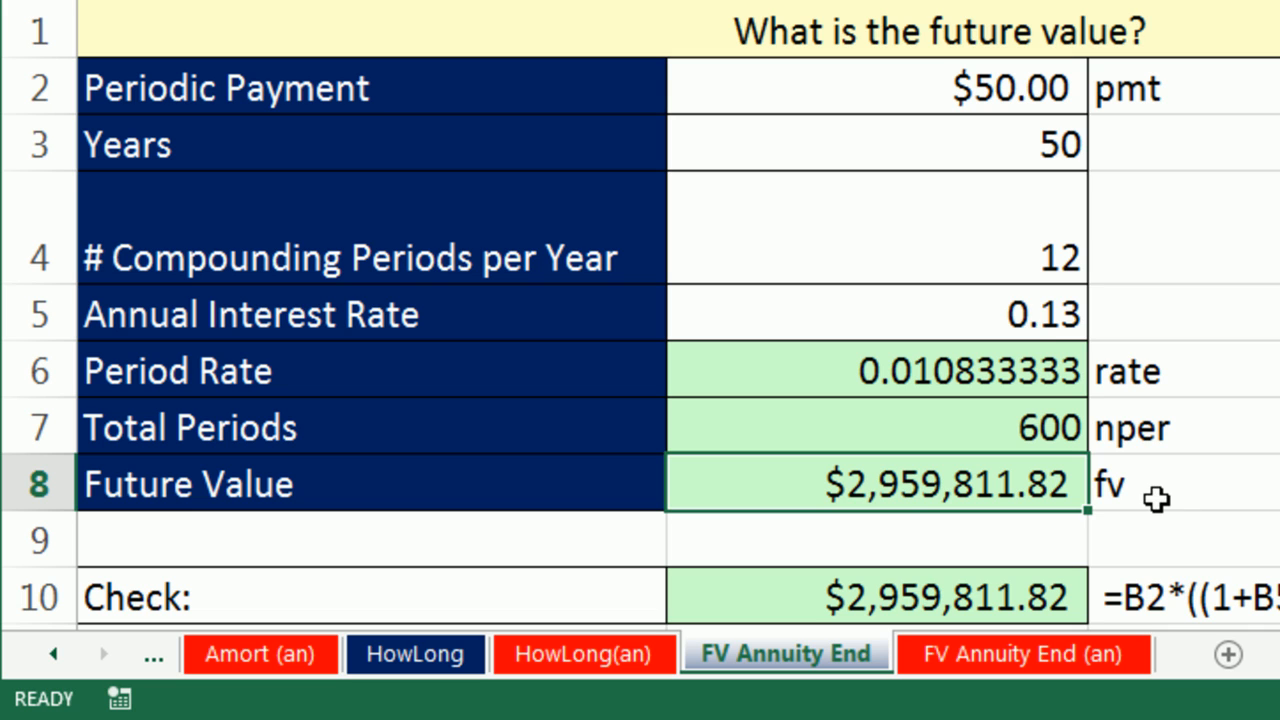
Step: Set the annual interest rate in B5 to 0.1
click(1006, 317)
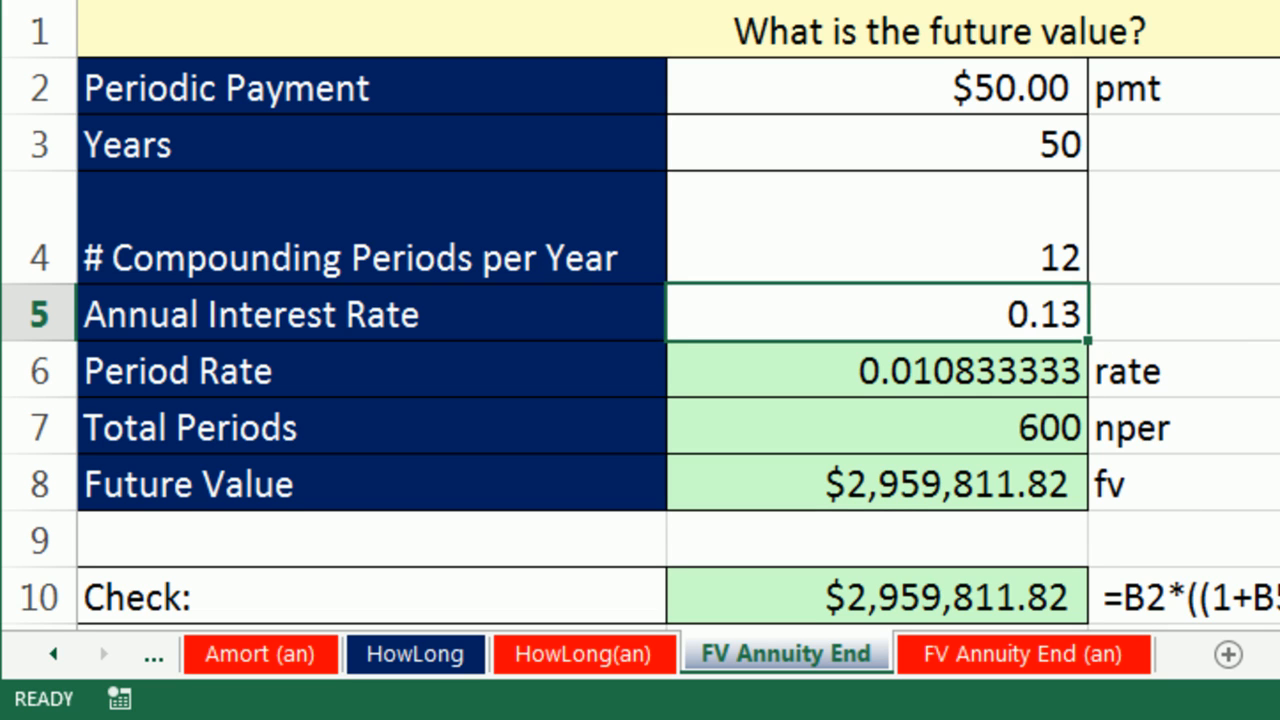
text(.1)
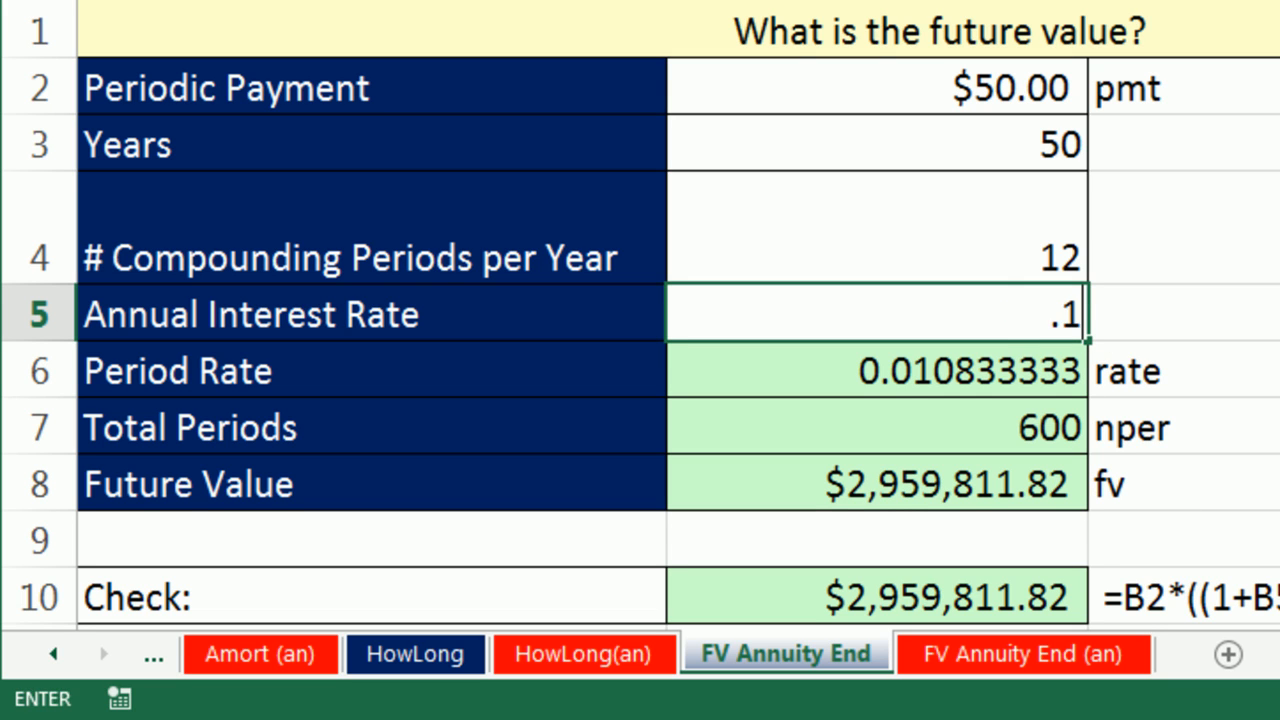
key(ctrl+Return)
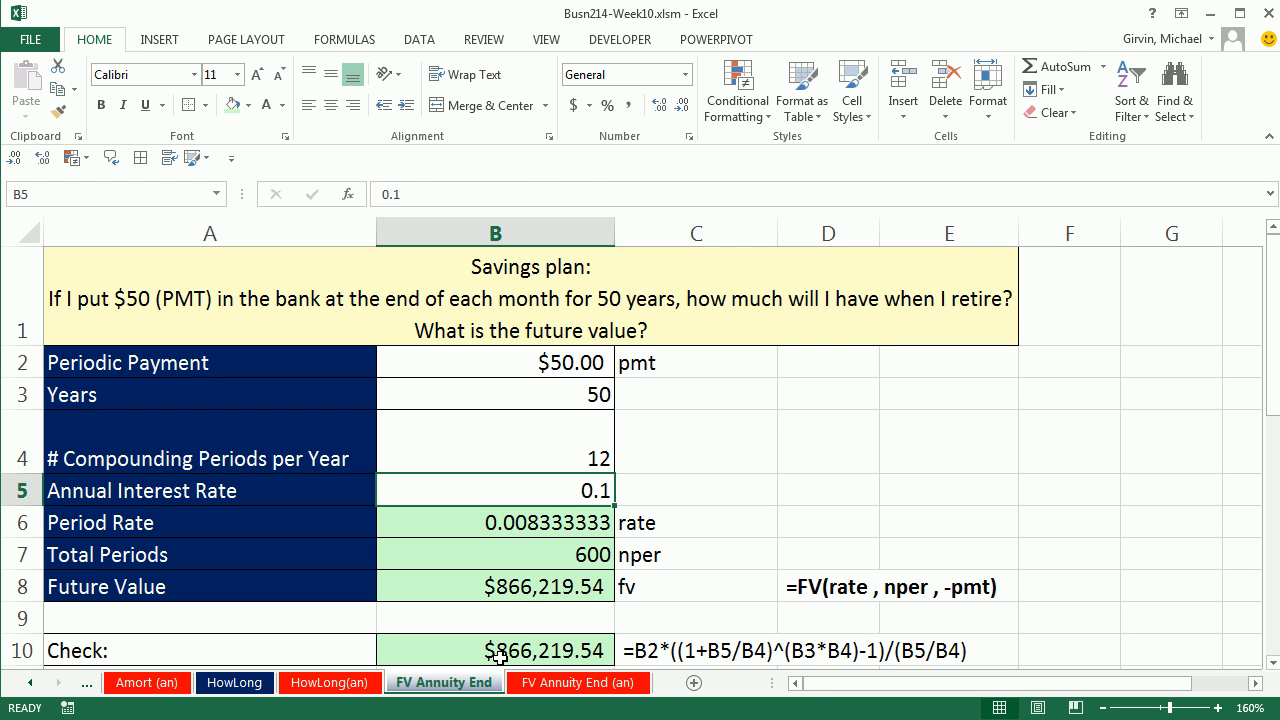
Step: Review the check formula in B10 and the FV formula in B8 without changing them
double_click(499, 652)
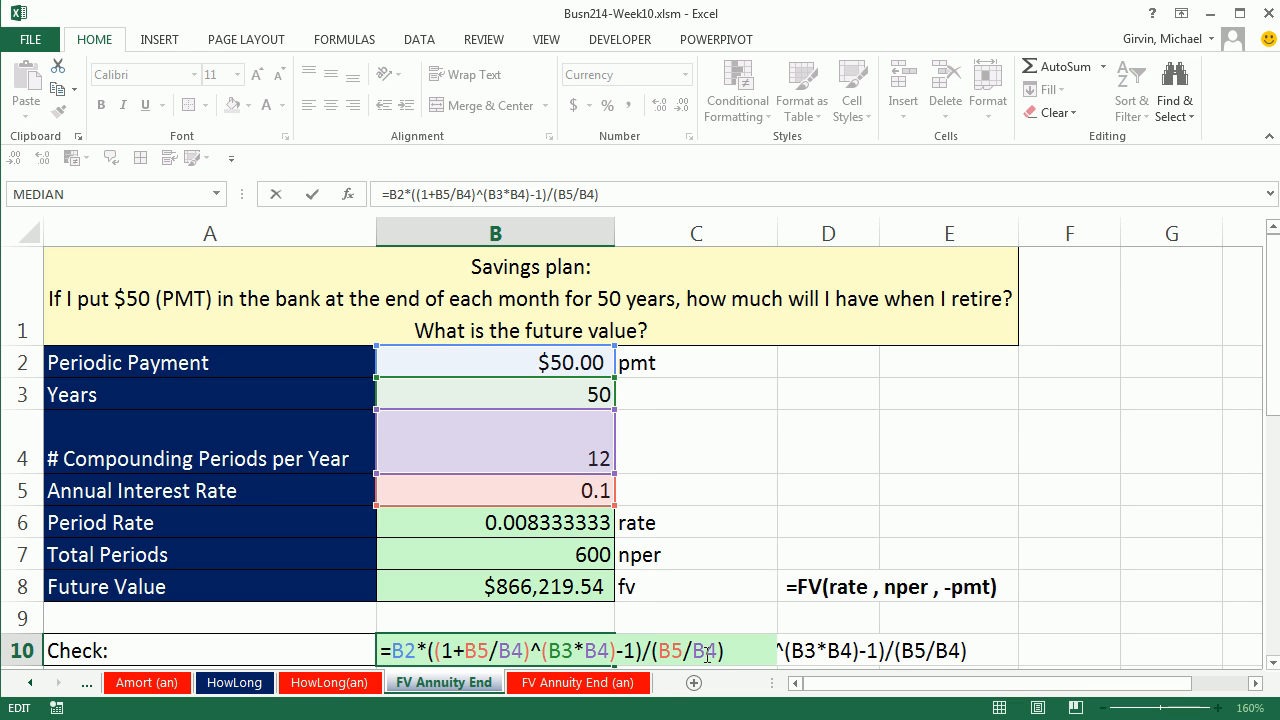
key(Escape)
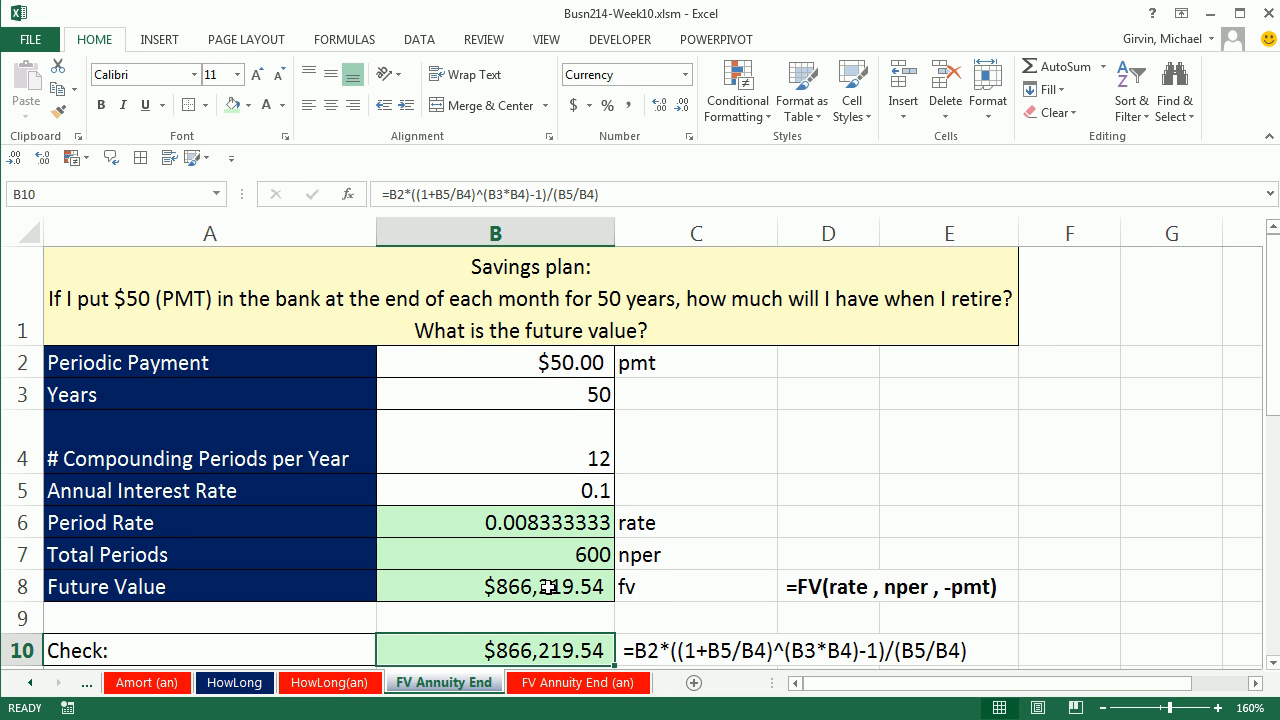
click(548, 587)
key(F2)
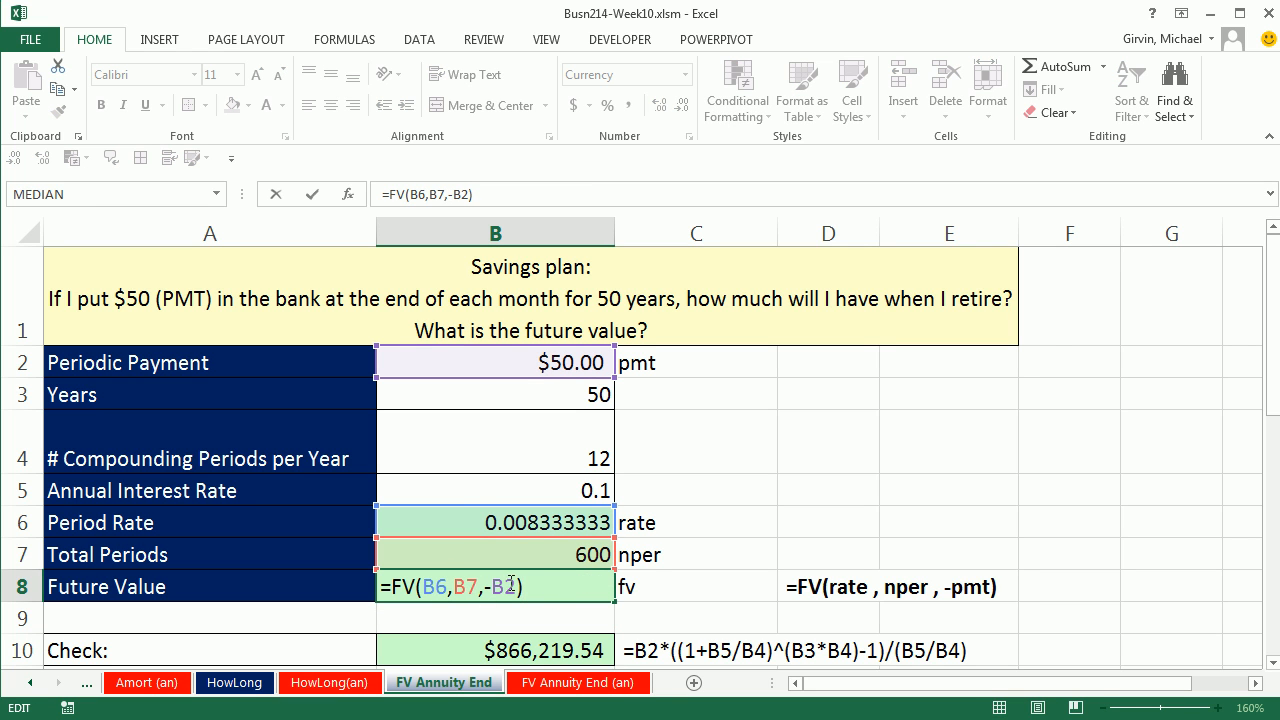
key(ctrl+Return)
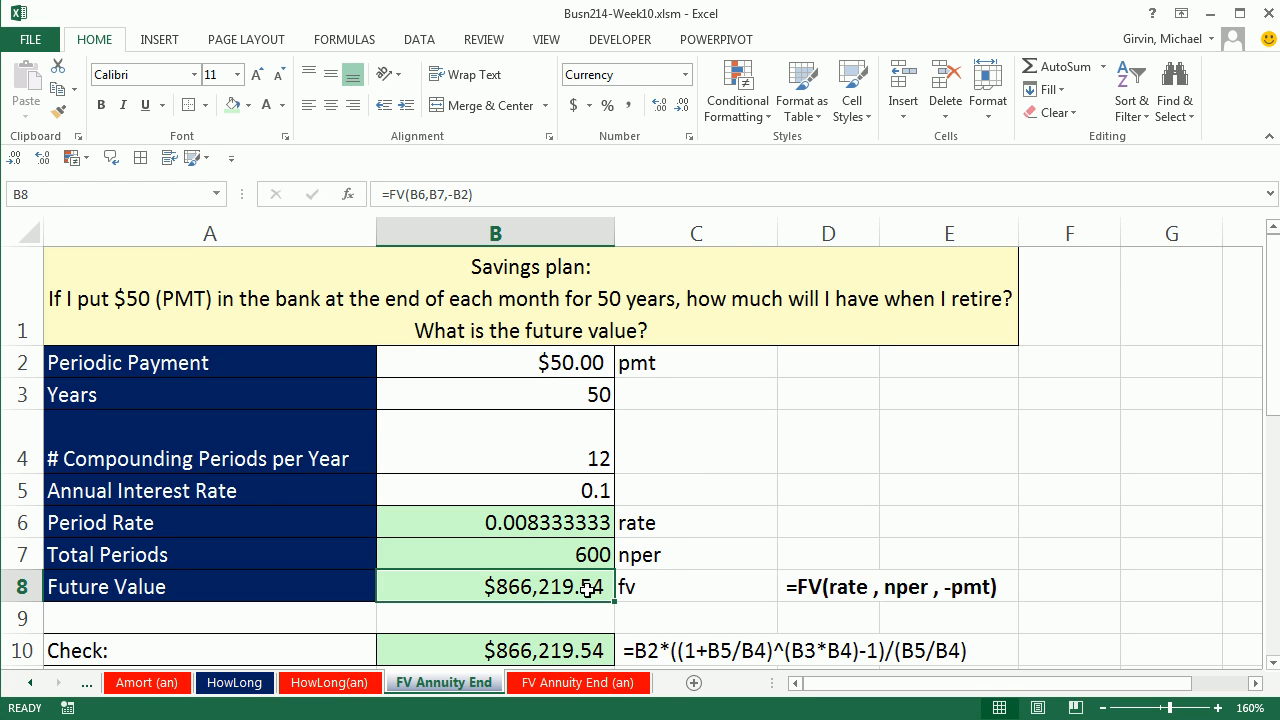
Step: Enter Year 35, Annual rate 0.05 and Peridos /year 12 in D2:E4, and the label Pv with =-B8 in D5:E5
click(838, 390)
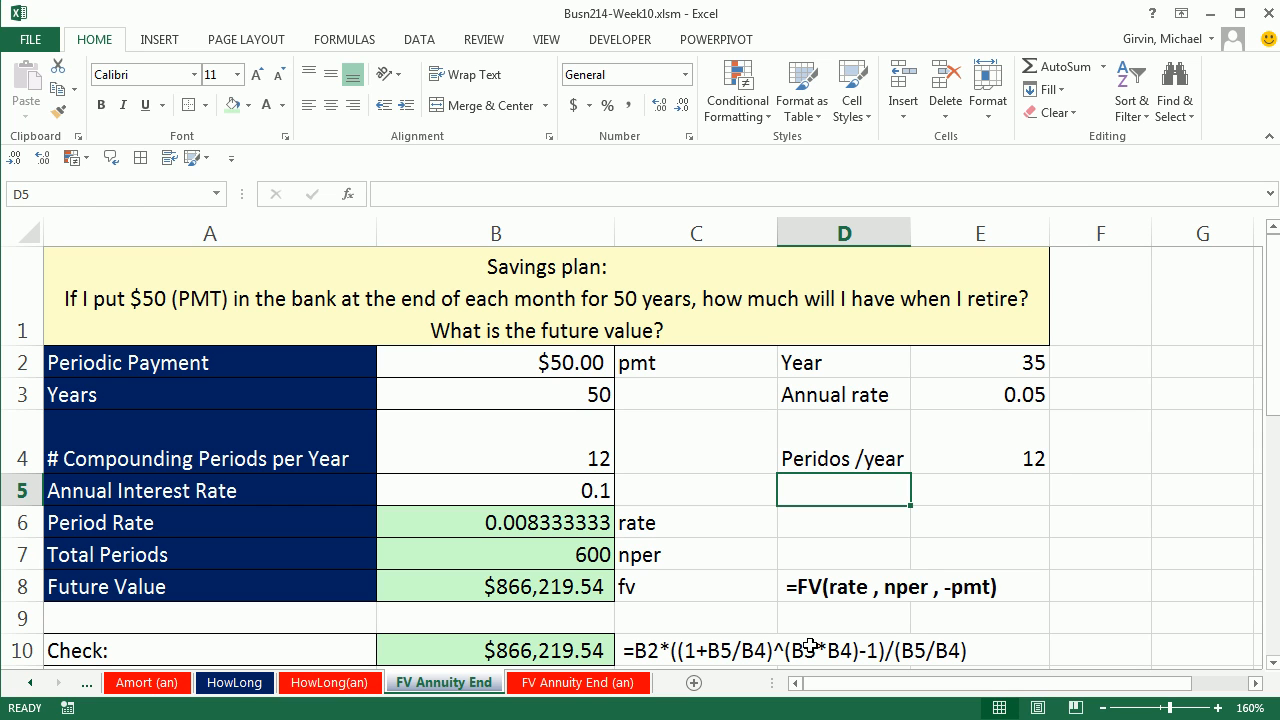
text(Pv)
key(Tab)
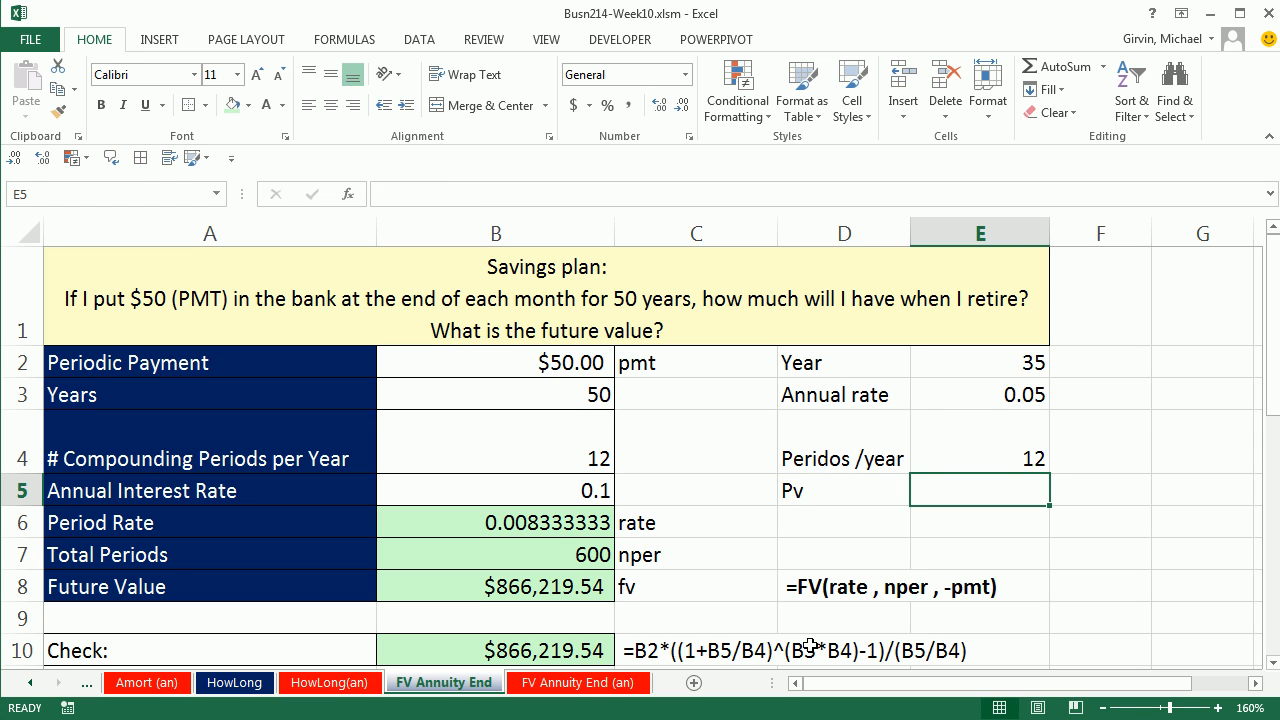
text(-)
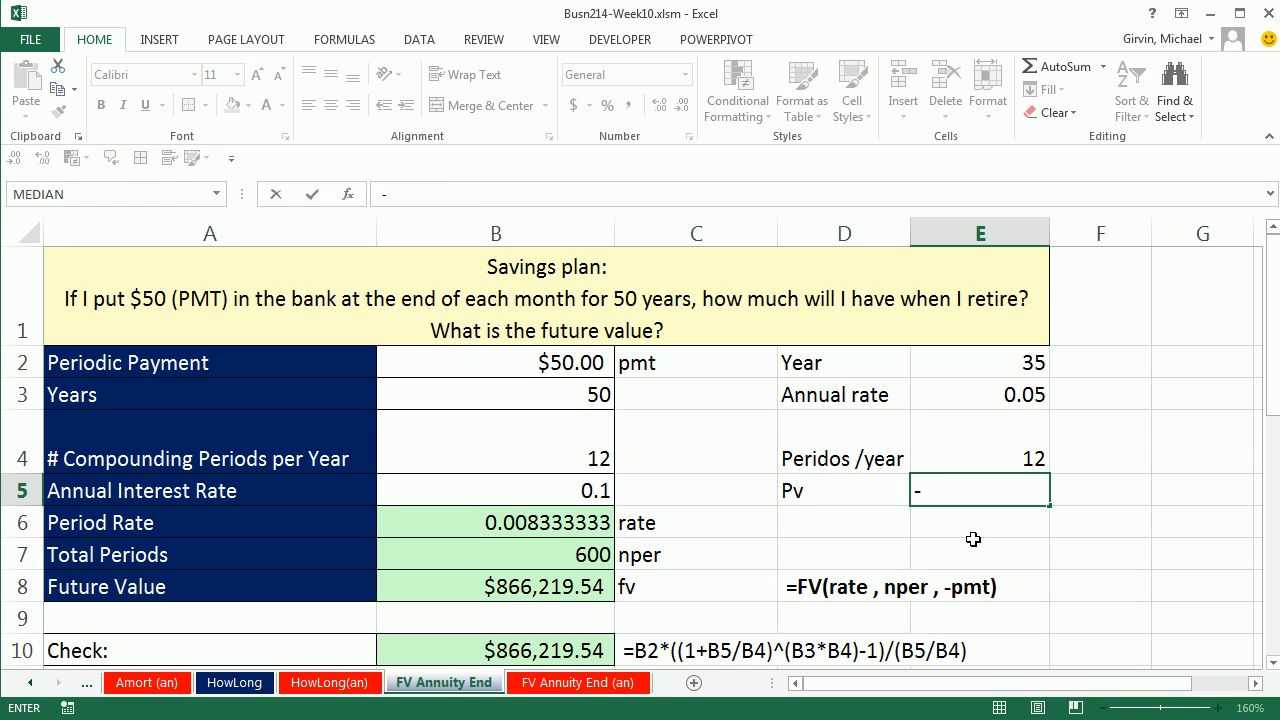
click(553, 586)
key(Return)
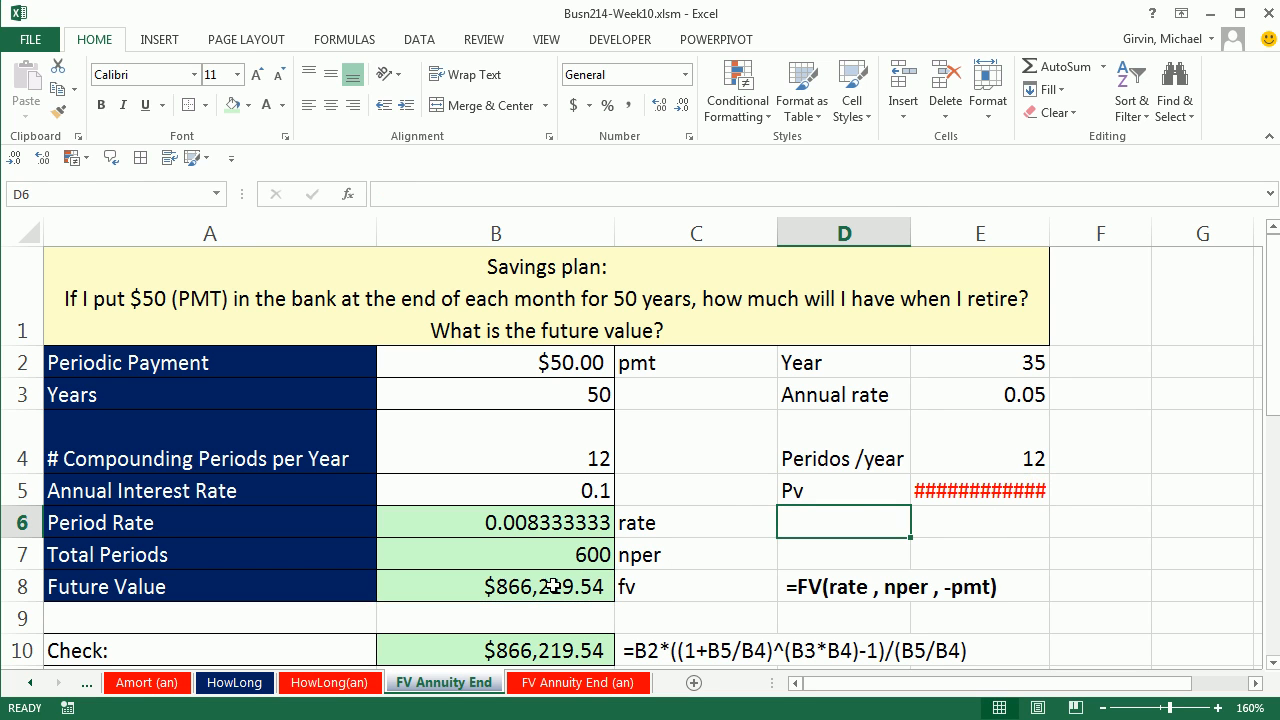
Step: Widen column E and apply the Currency number format to the Pv amount in E5
drag(1050, 233, 1083, 236)
click(996, 496)
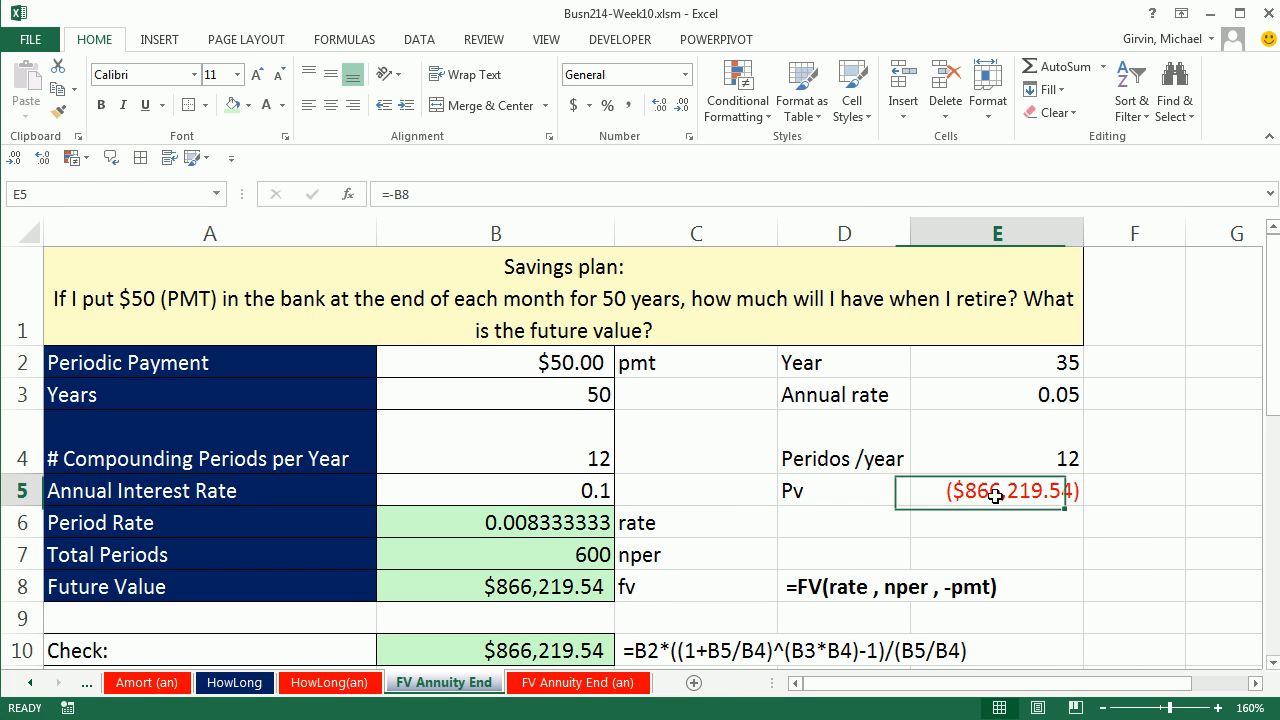
click(686, 75)
click(660, 200)
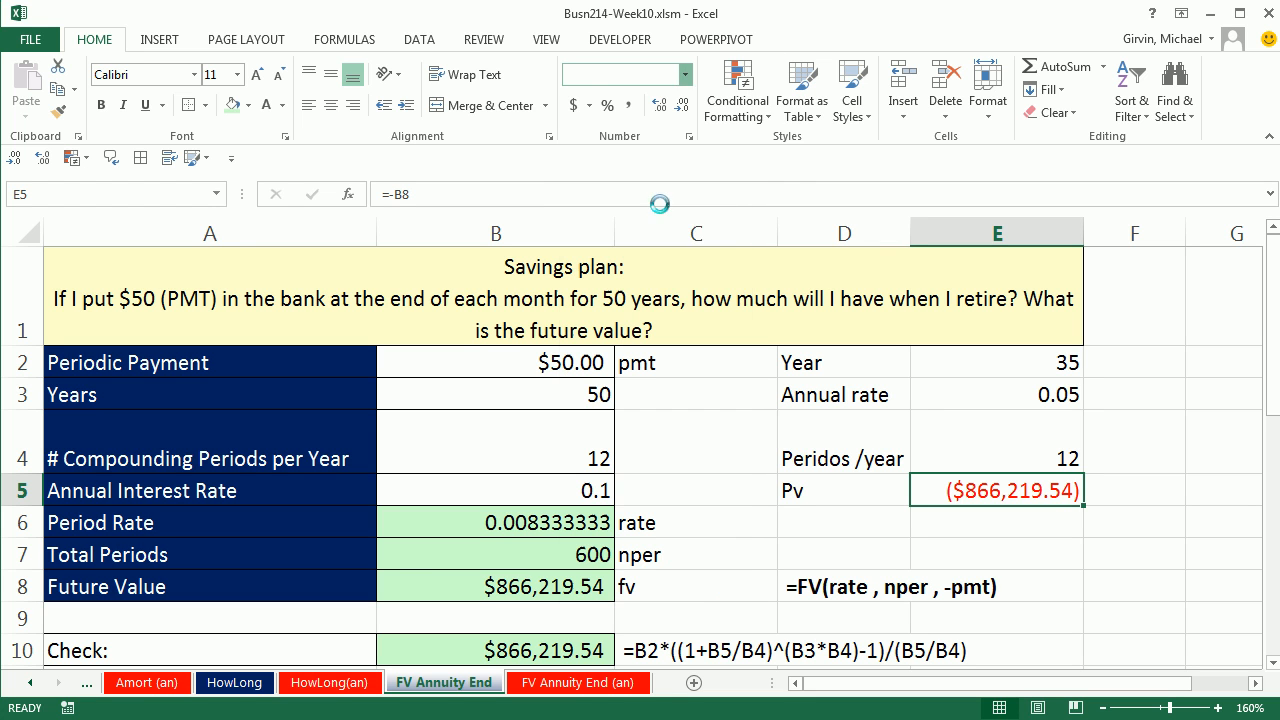
click(843, 521)
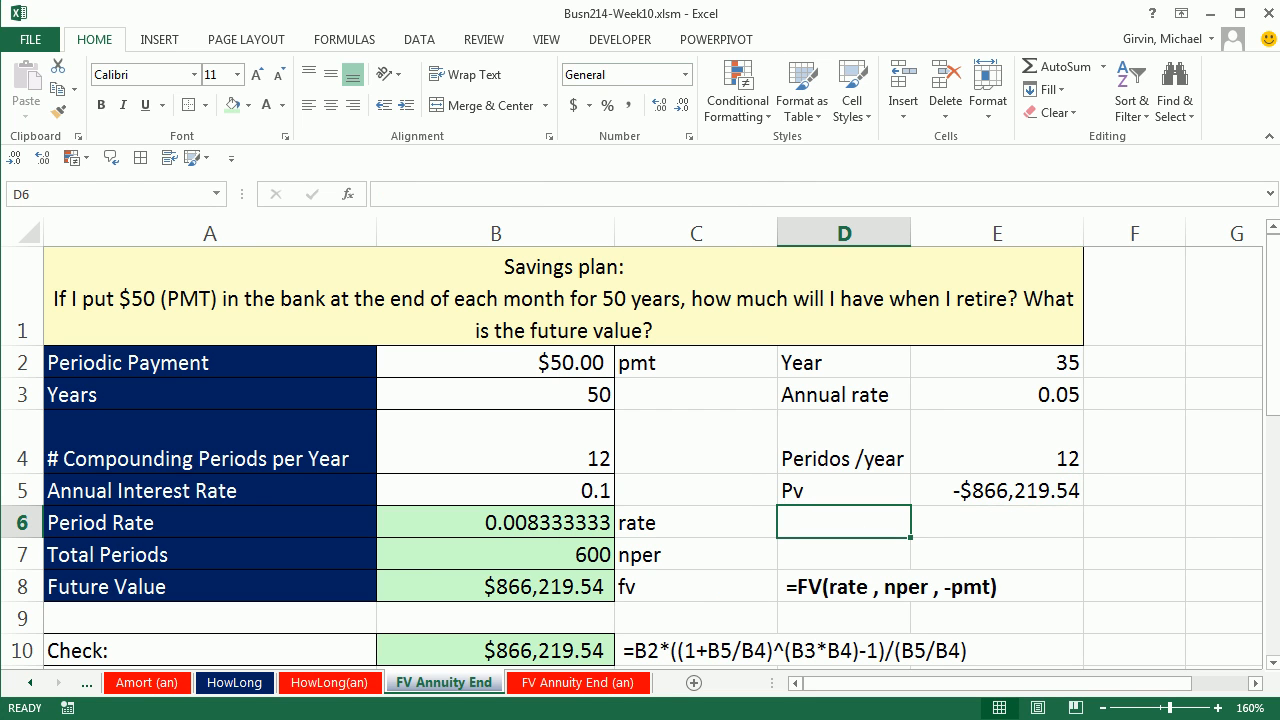
Step: Label D6 PMT, fill E6 light green and apply borders to the D2:E6 table
text(PMT)
key(Tab)
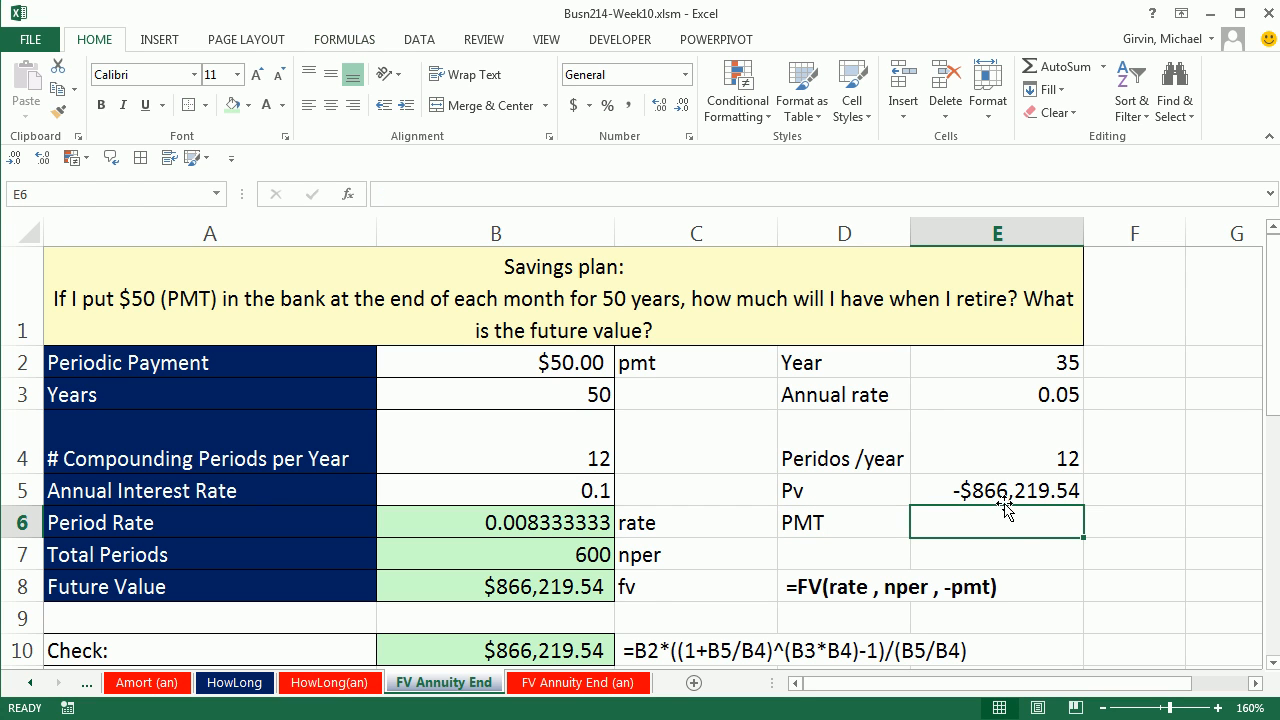
click(232, 104)
drag(848, 362, 994, 523)
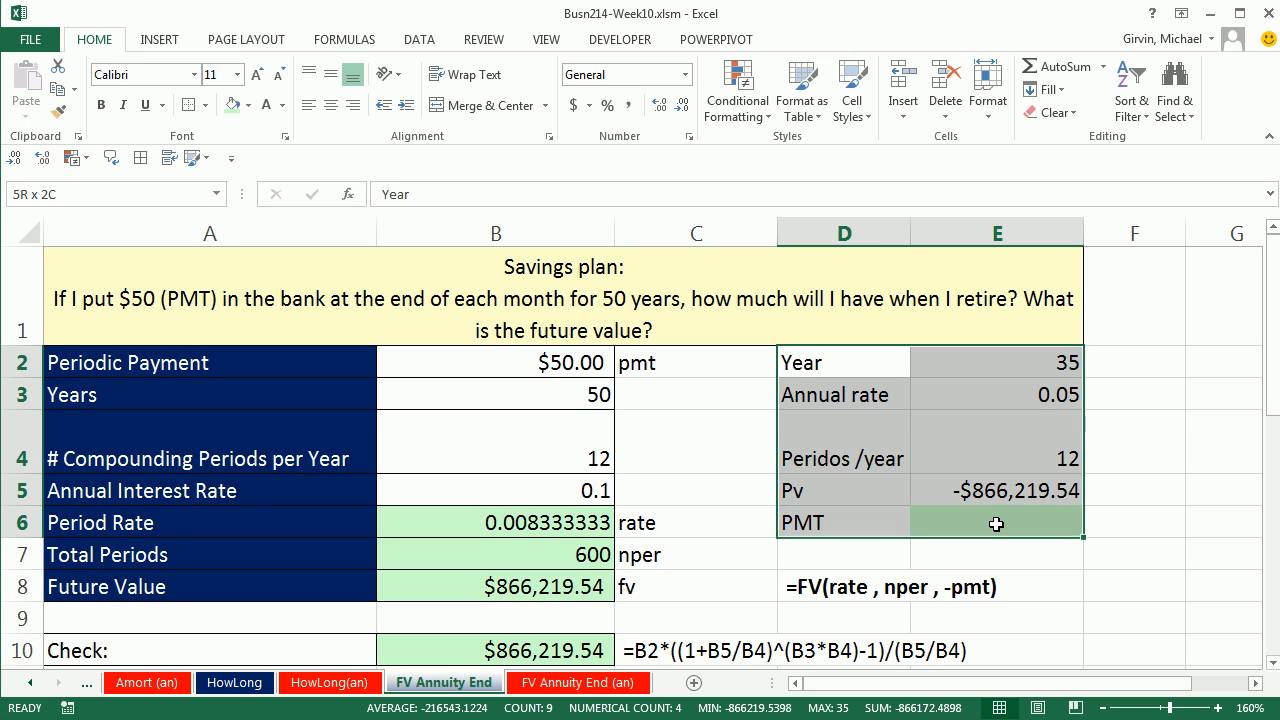
click(141, 158)
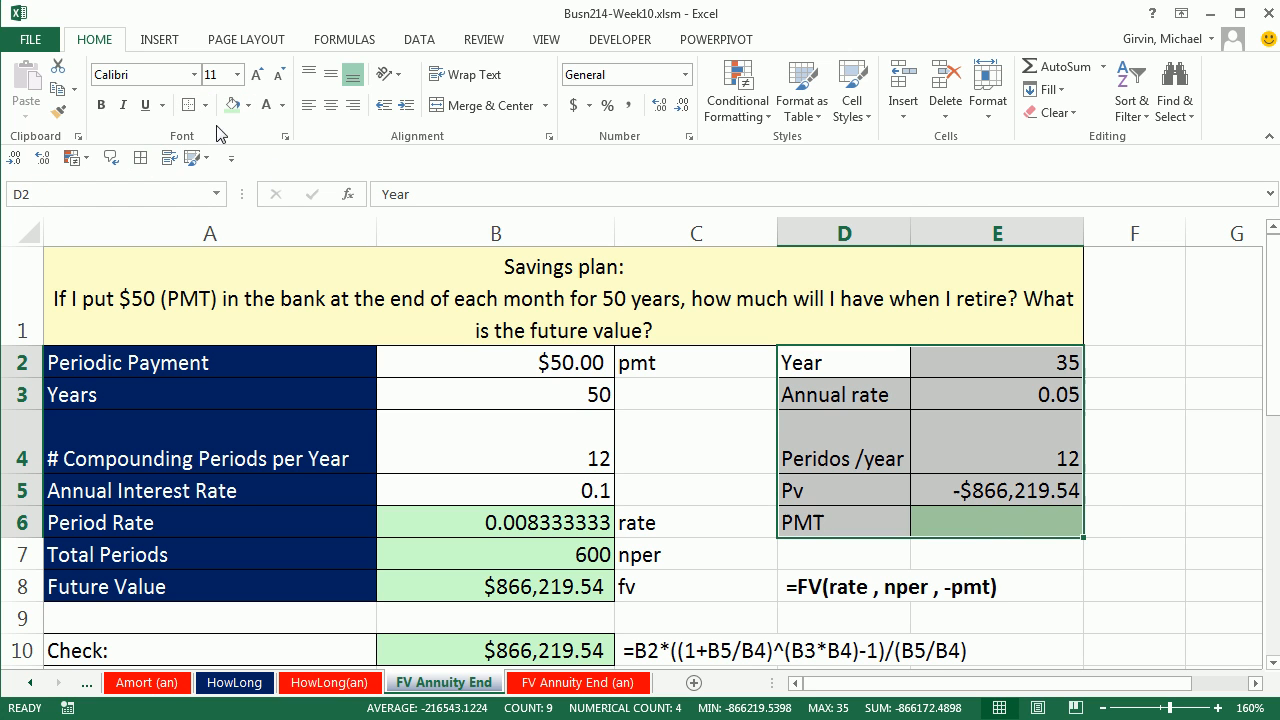
Step: Enter =PMT(E3/E4,E2*E4,E5,,1) in E6 to calculate the monthly withdrawal at the beginning of each period
click(1018, 522)
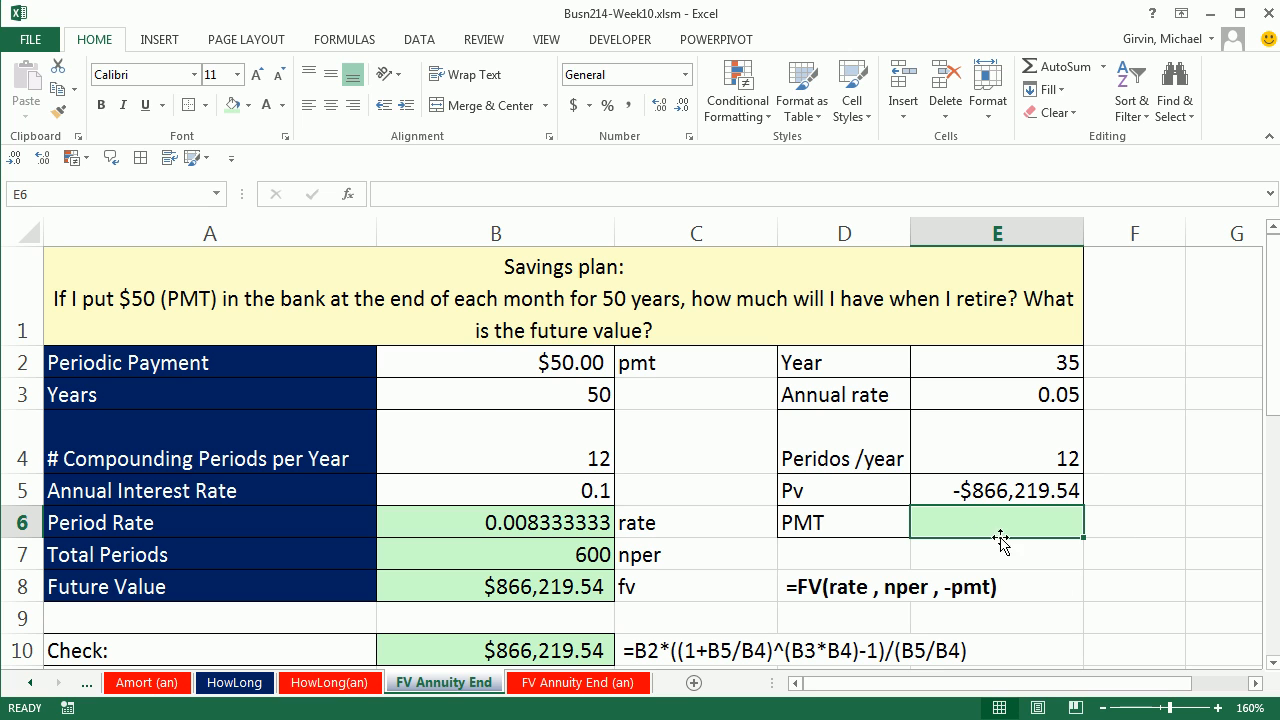
text(=pm)
key(Tab)
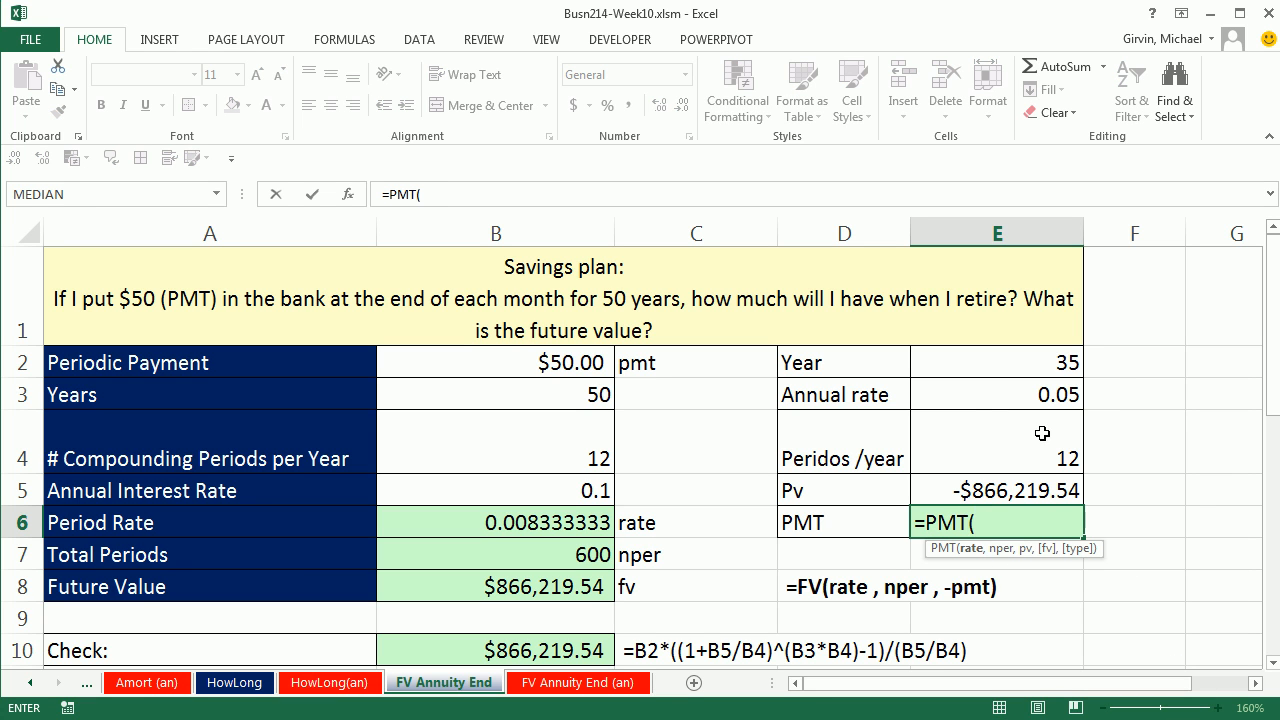
click(983, 391)
text(/)
click(1014, 433)
text(,)
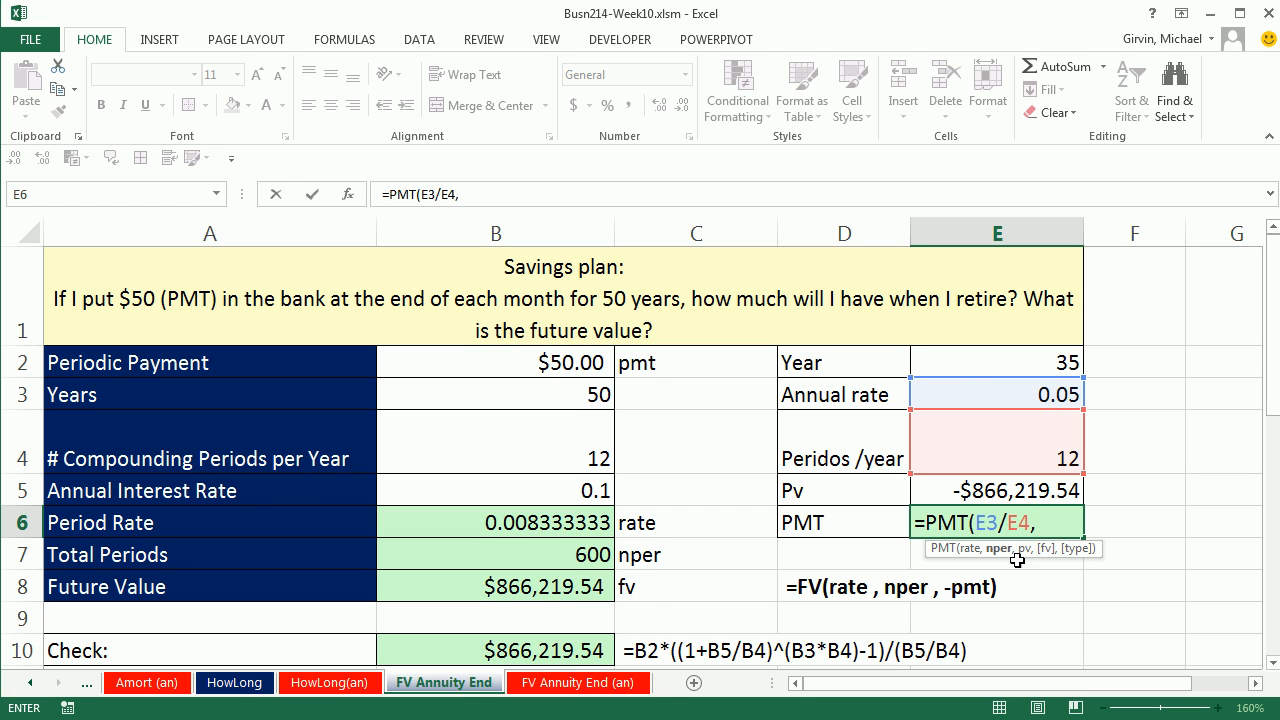
click(1042, 366)
text(*)
click(1043, 444)
text(,)
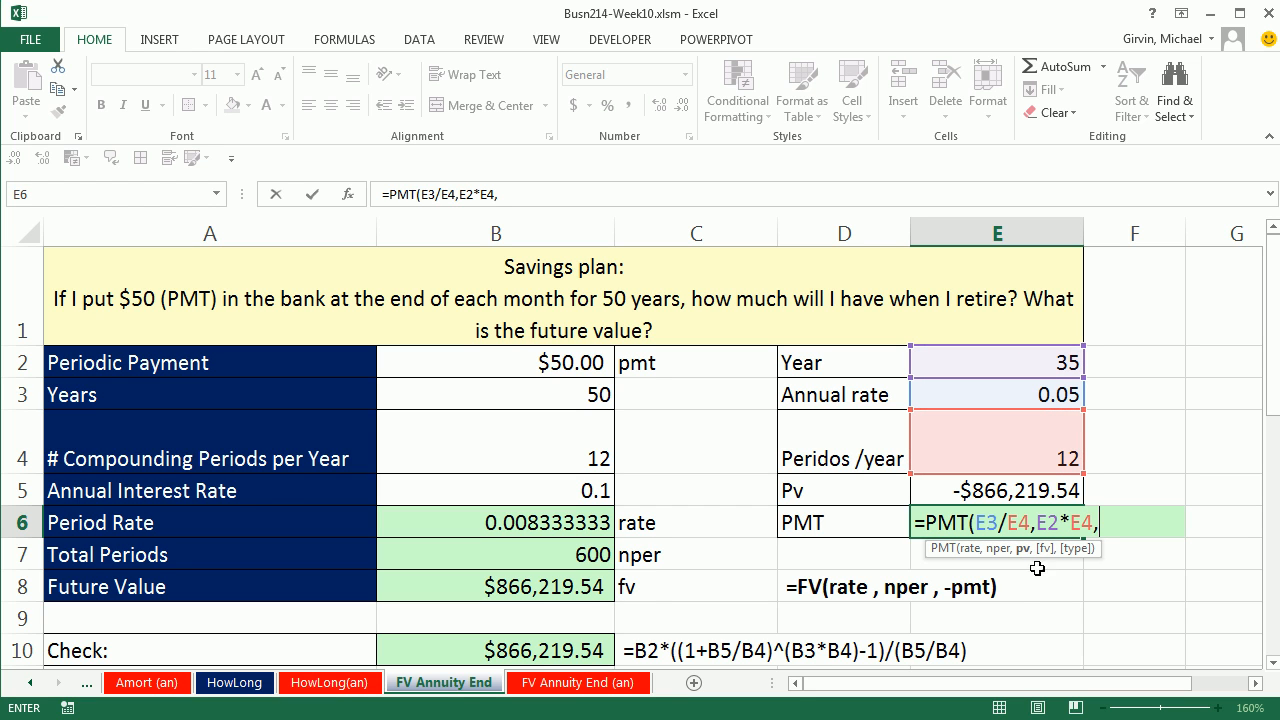
click(978, 493)
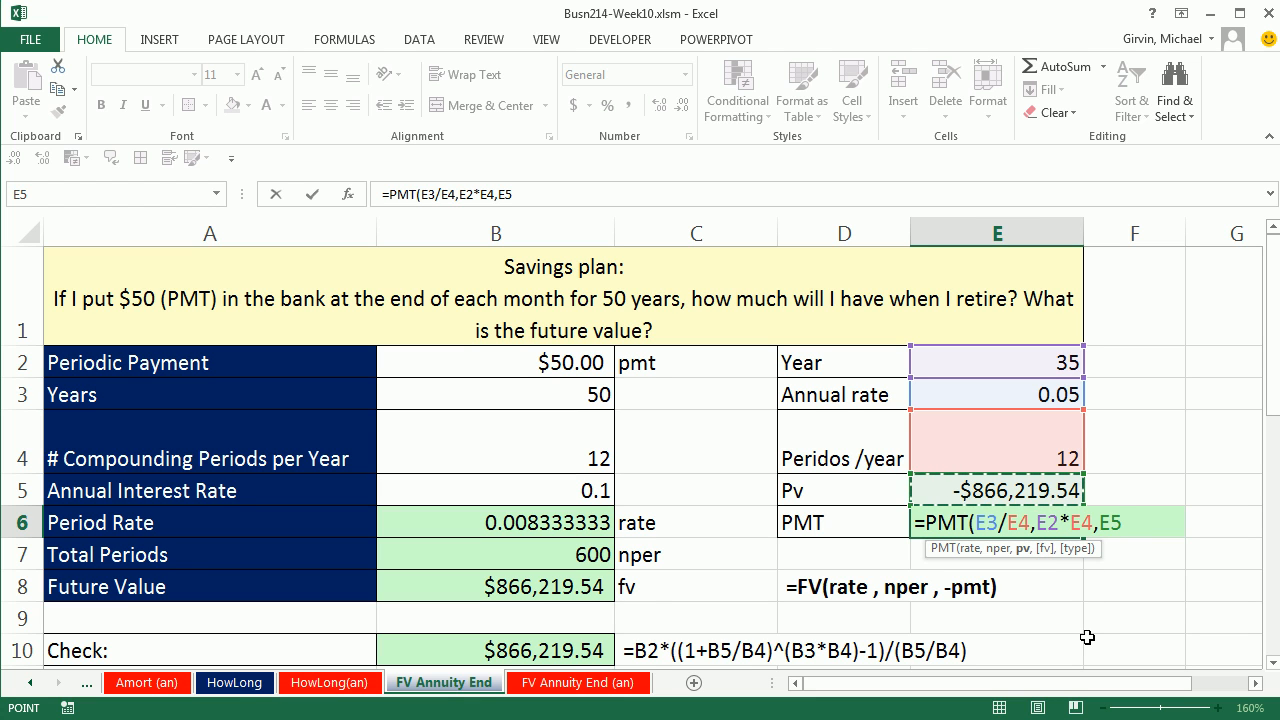
text(,)
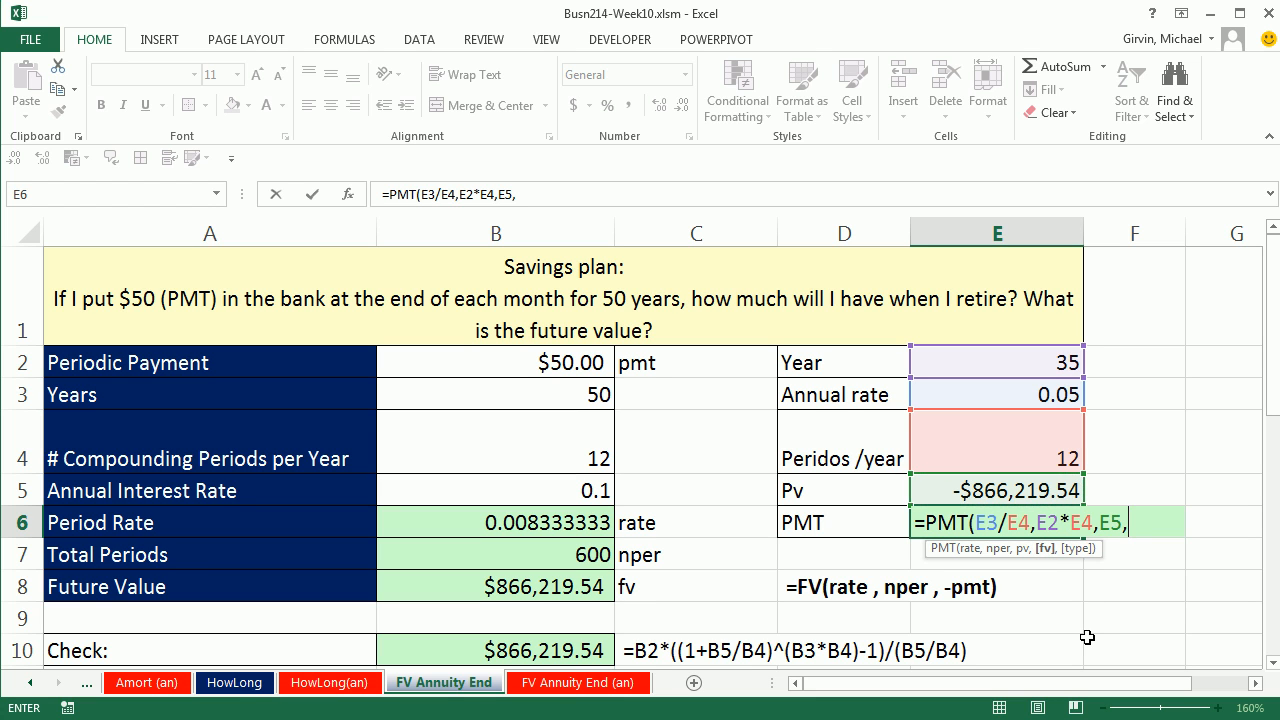
text(,)
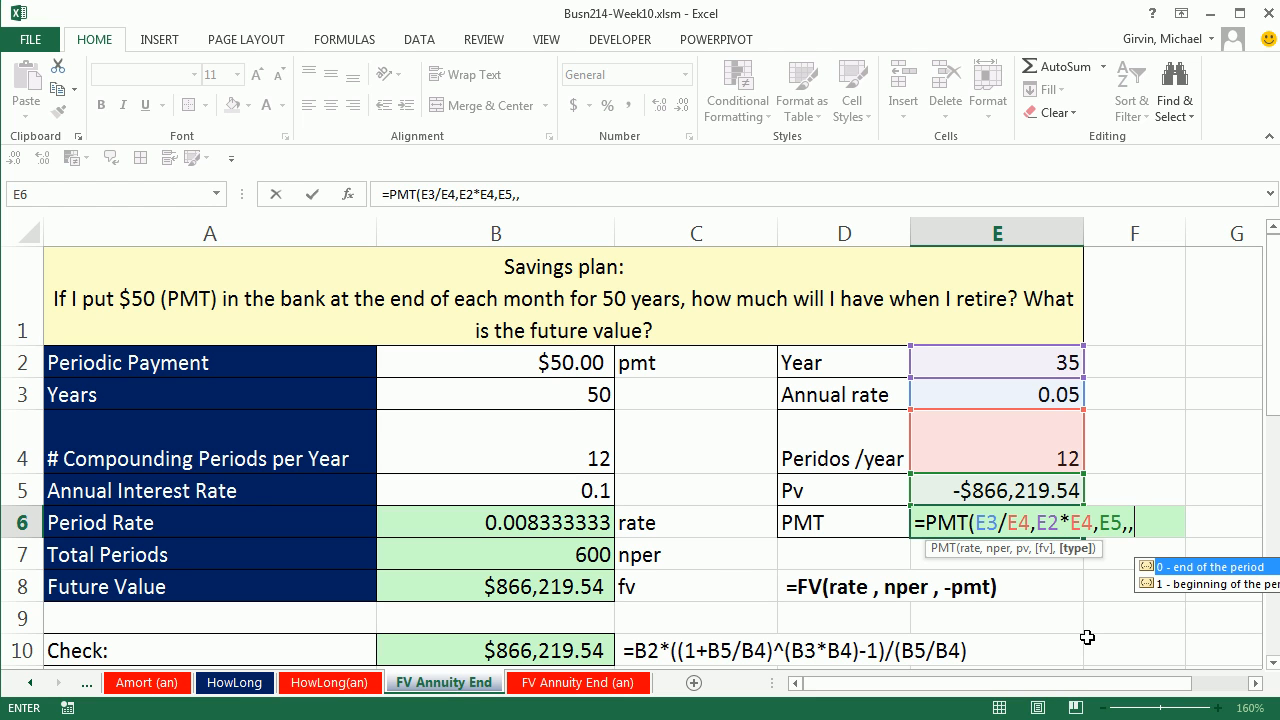
click(1203, 590)
double_click(1203, 590)
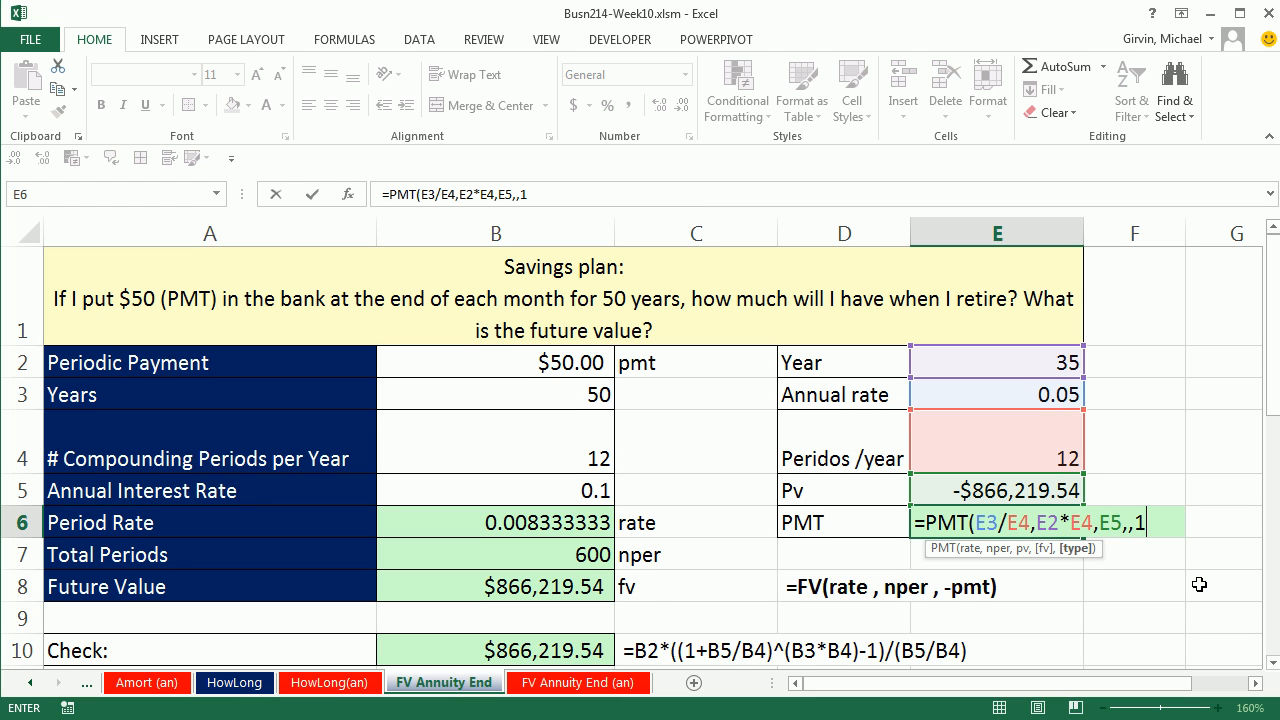
key(ctrl+Return)
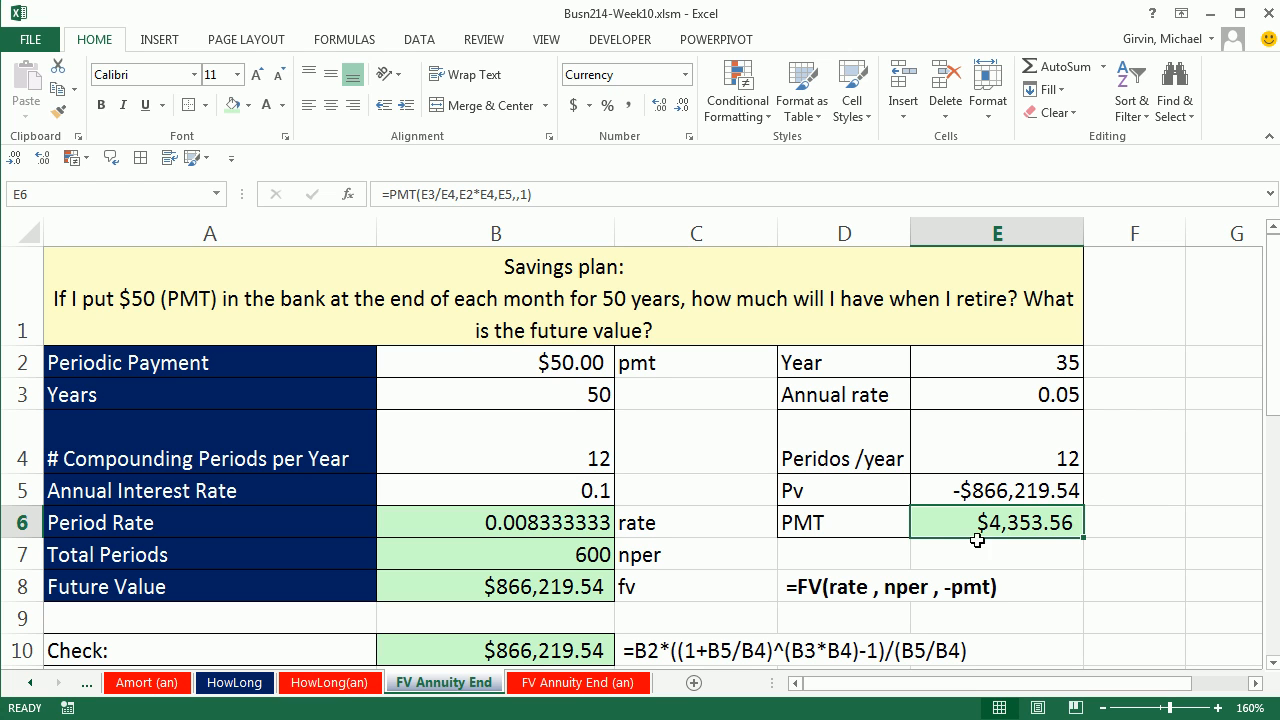
Step: Enter the label Total Withdrawn in D7 and widen column D to fit it
click(866, 552)
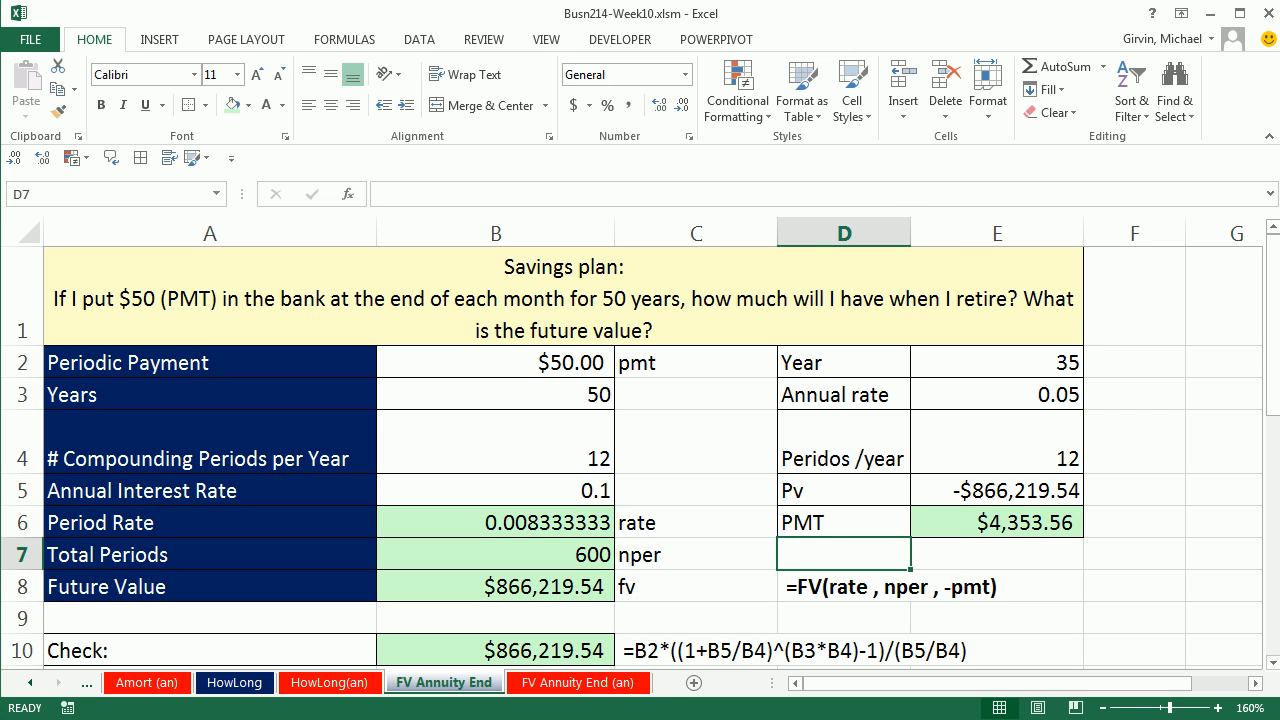
text(Total Withdrawn)
click(915, 226)
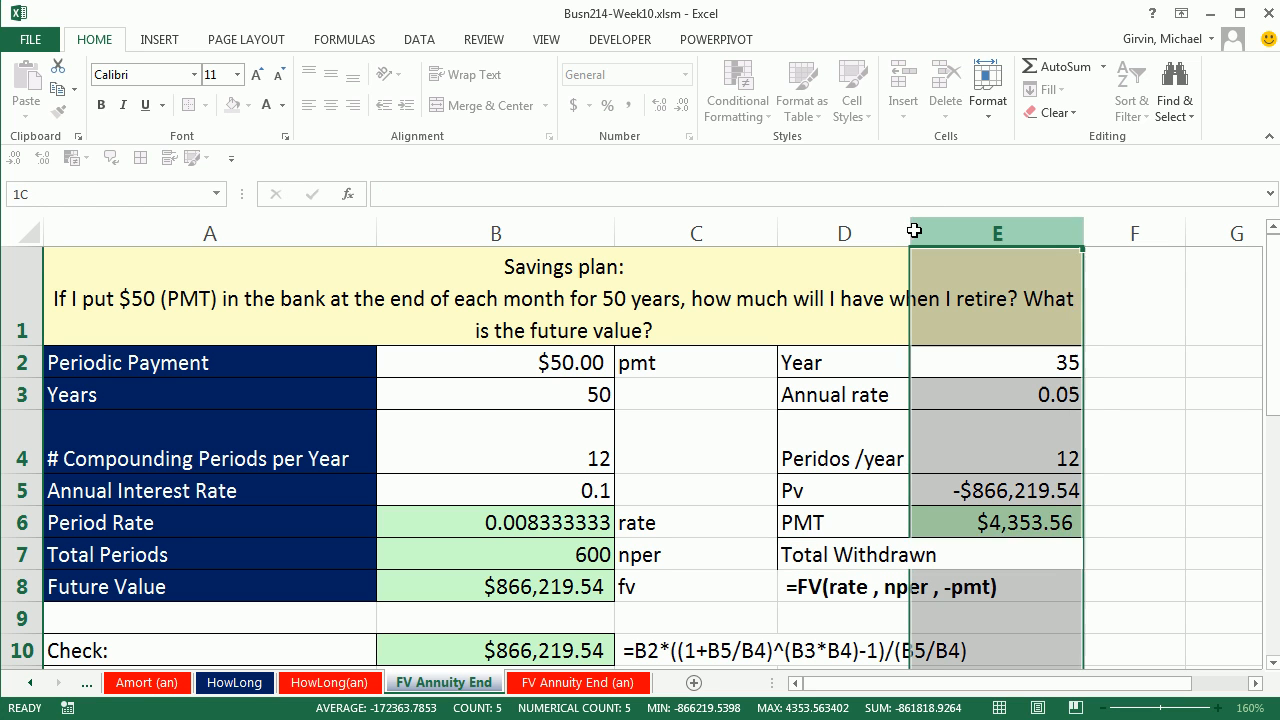
drag(910, 233, 946, 239)
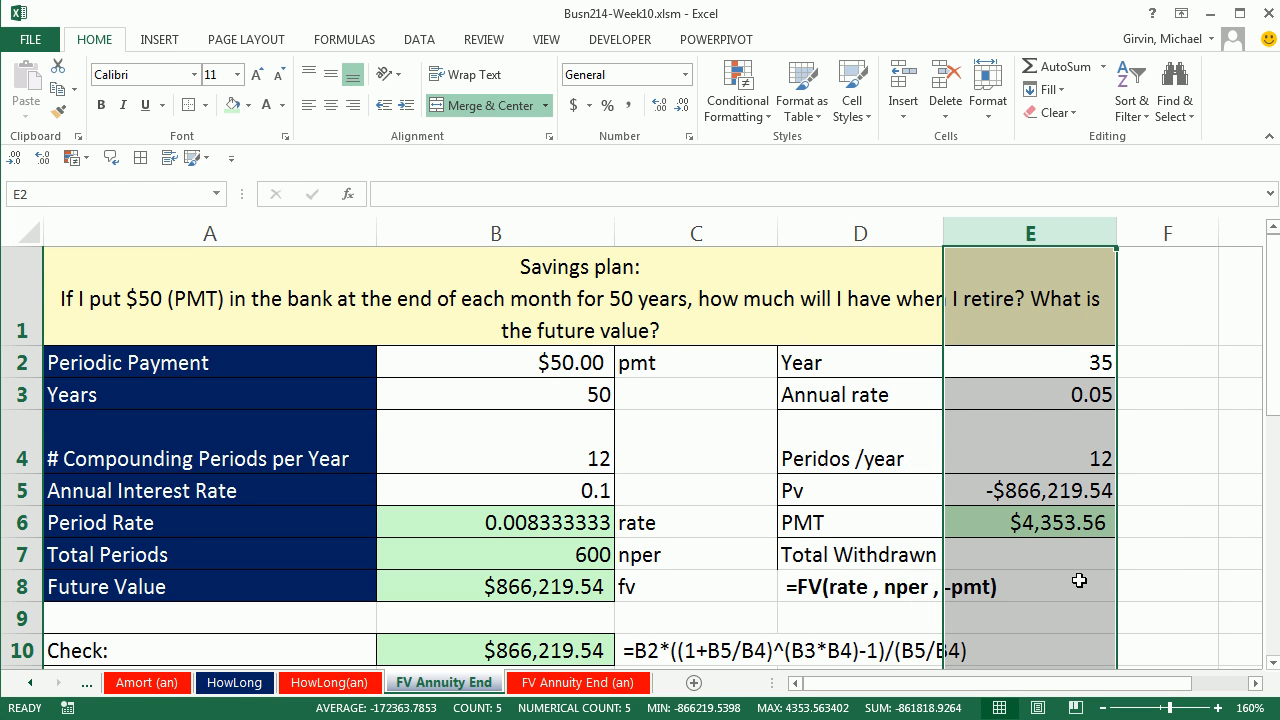
Step: Copy the PMT cell E6 into E7 to carry over its fill, border and currency formatting
click(1030, 526)
key(ctrl+c)
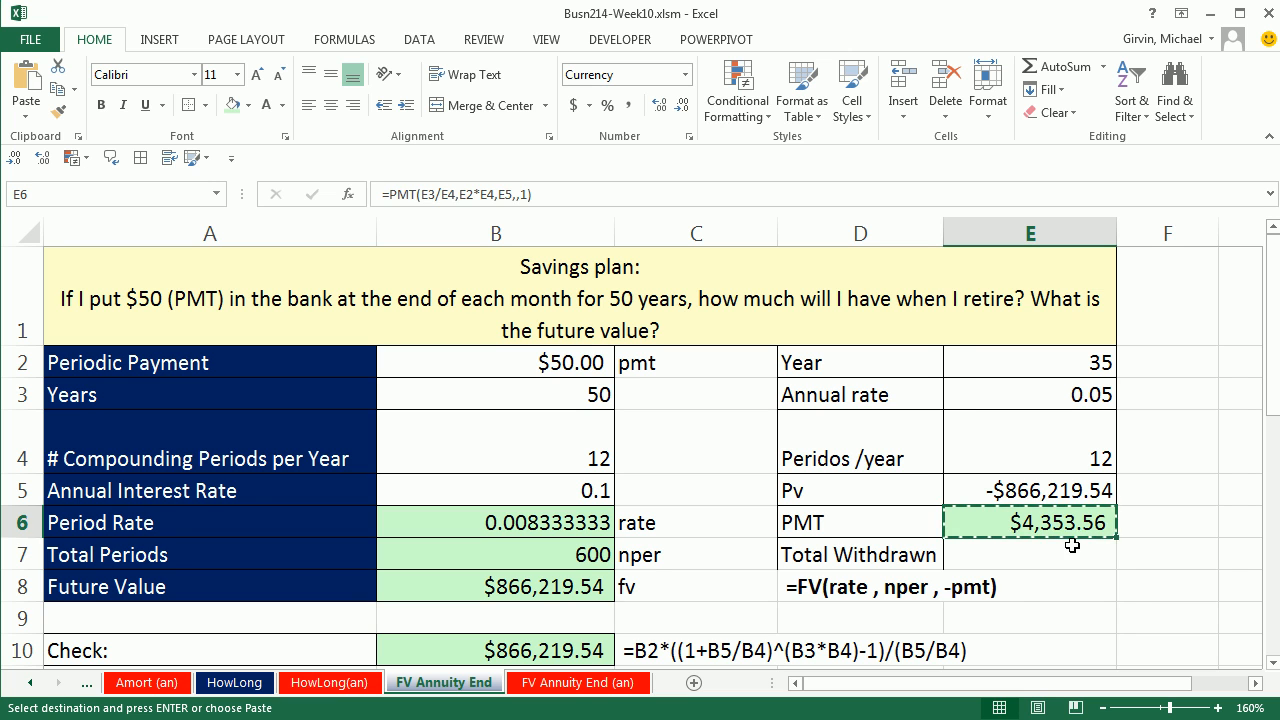
click(1074, 552)
key(ctrl+v)
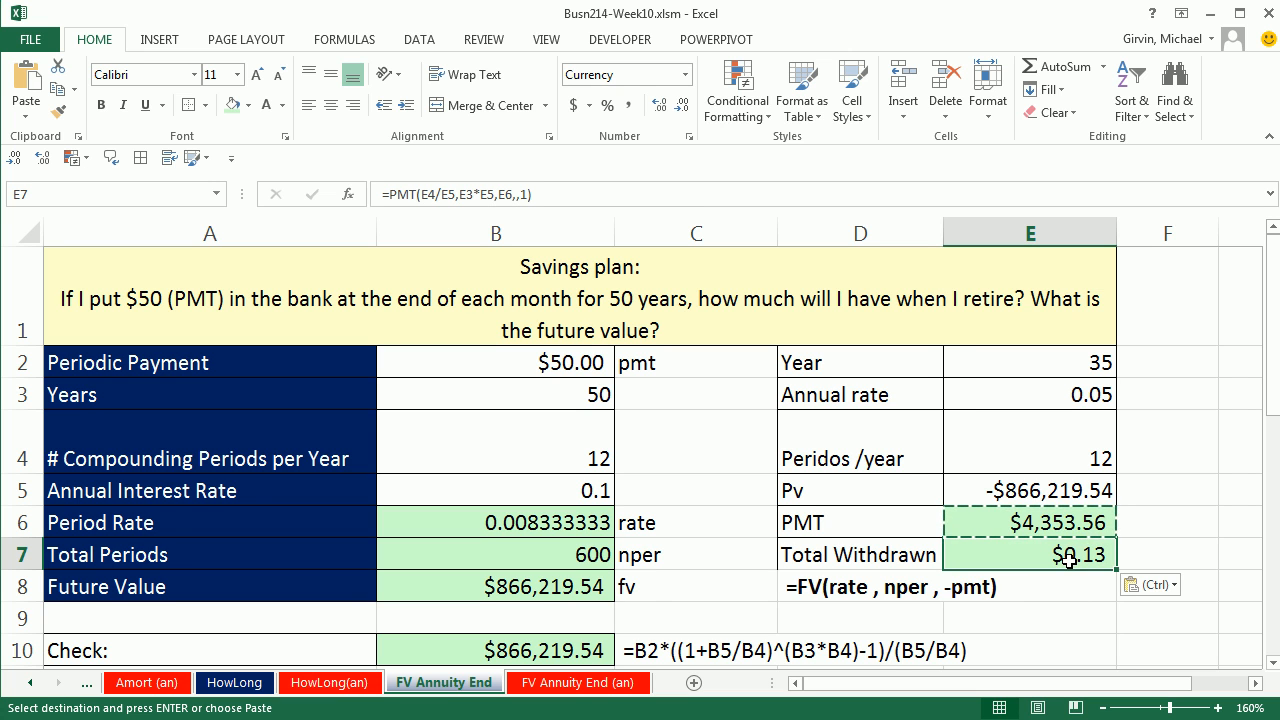
key(Escape)
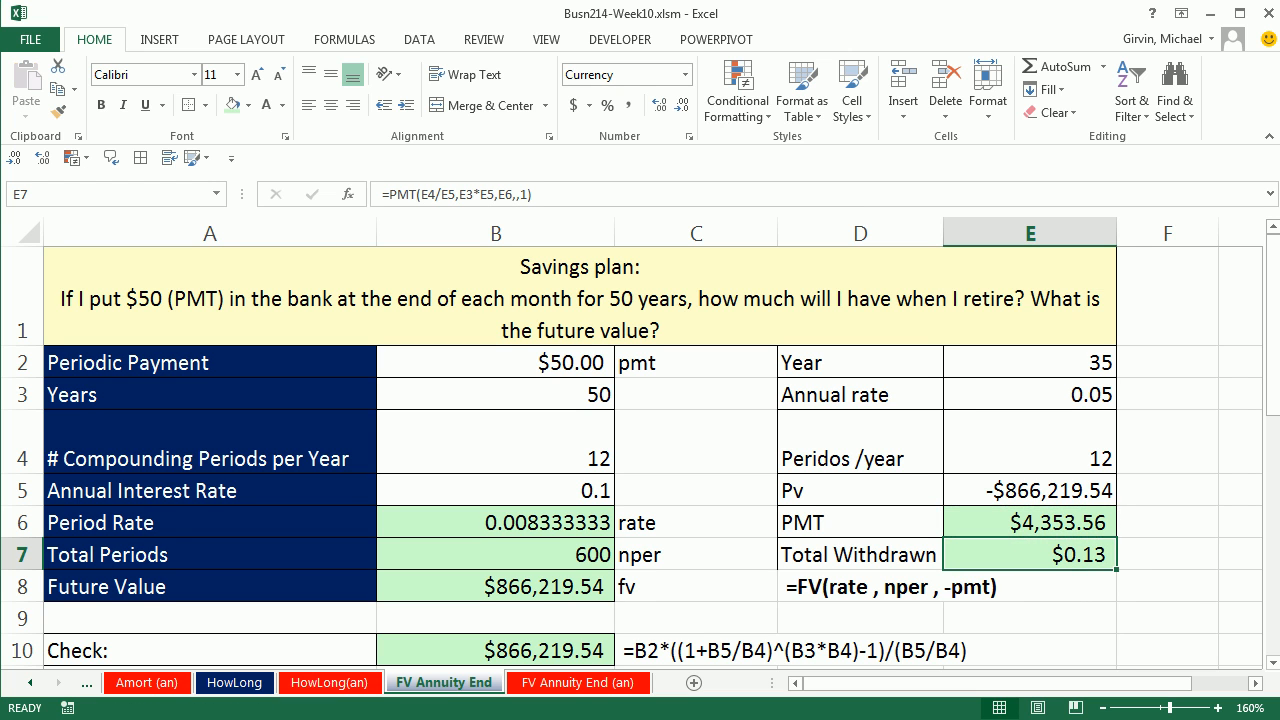
Step: Replace the formula in E7 with =E6*E2*E4 to calculate the total withdrawn
text(=)
key(Up)
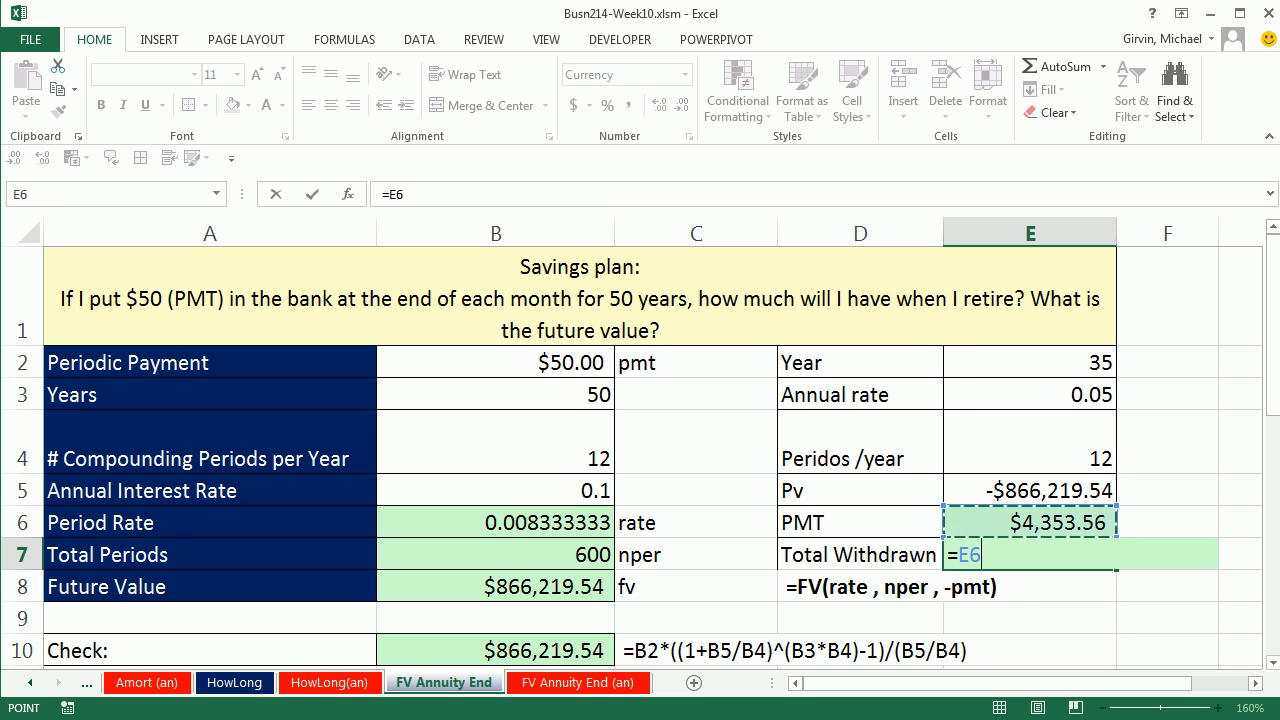
text(*)
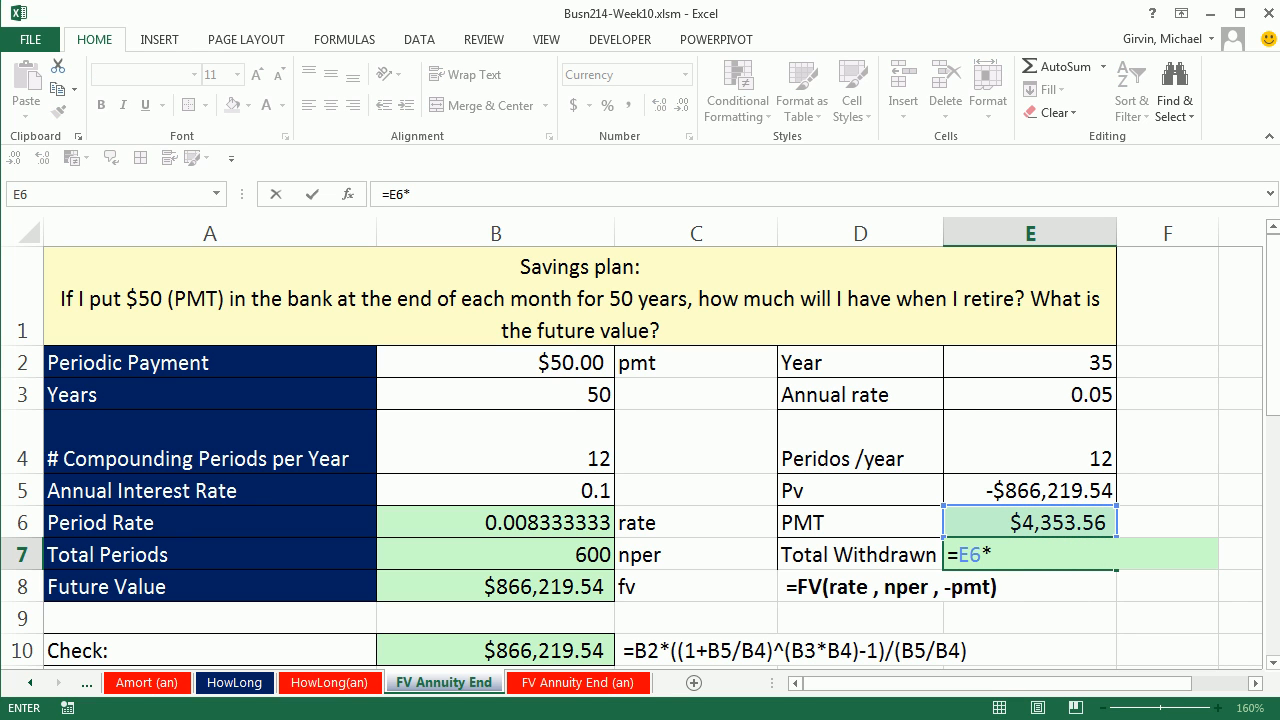
click(1052, 362)
text(*)
click(1051, 445)
key(ctrl+Return)
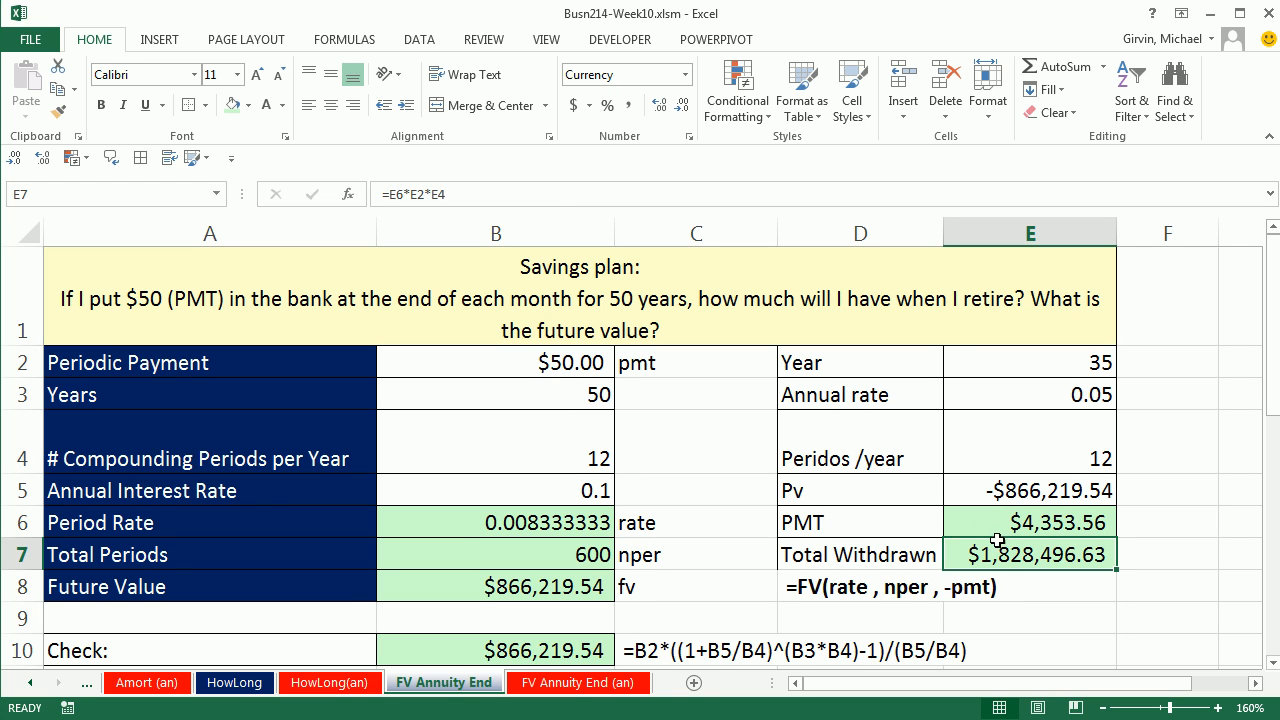
Step: Enter the label Total put in in G2 and widen column G to fit it
click(968, 489)
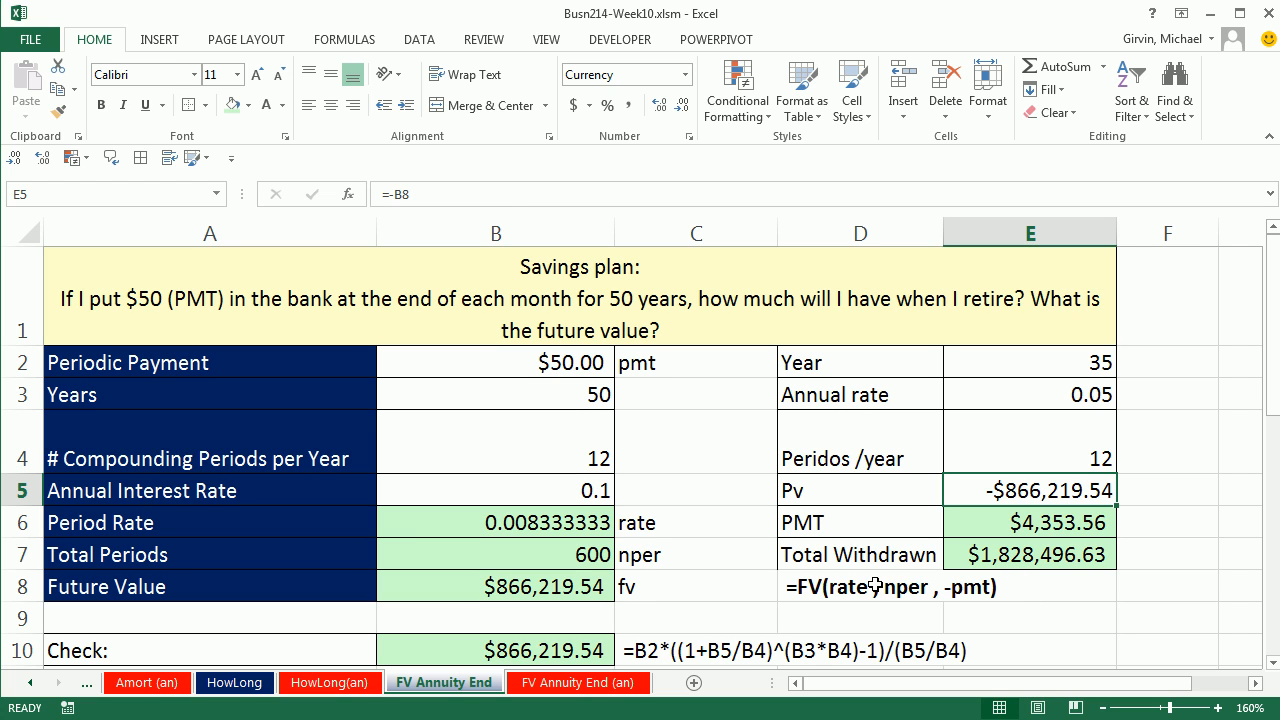
click(1258, 683)
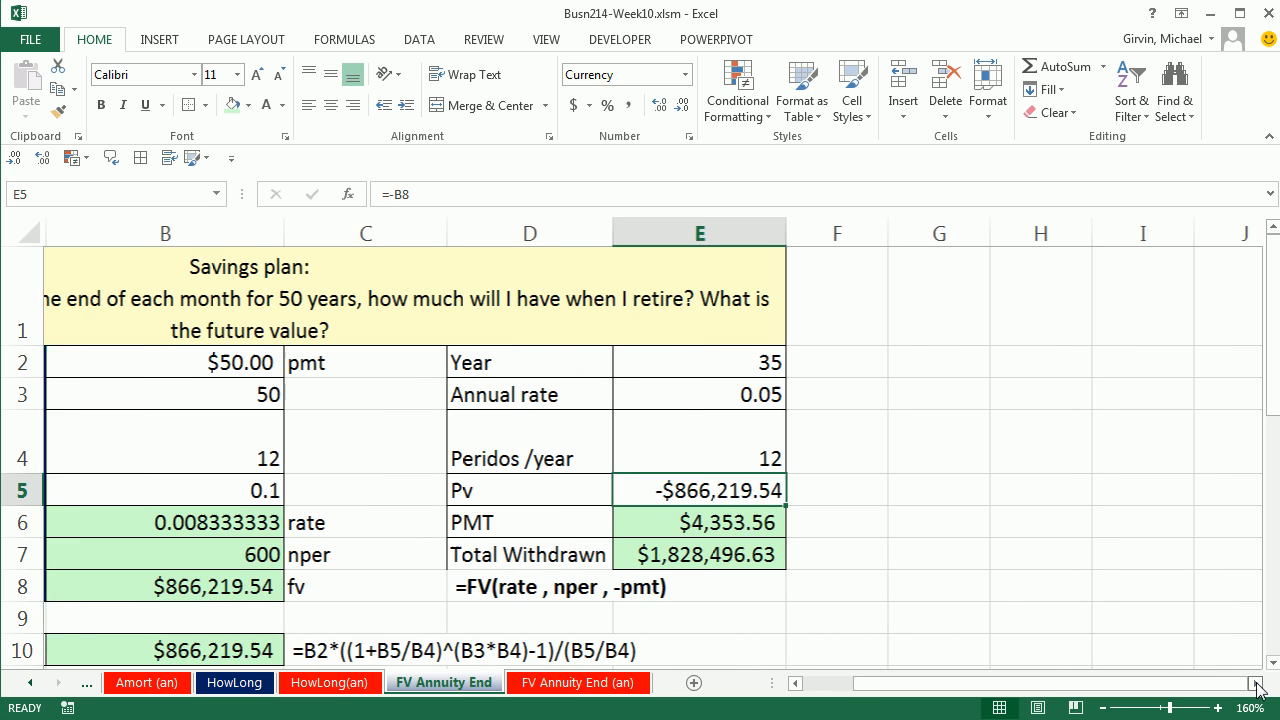
click(928, 366)
text(T)
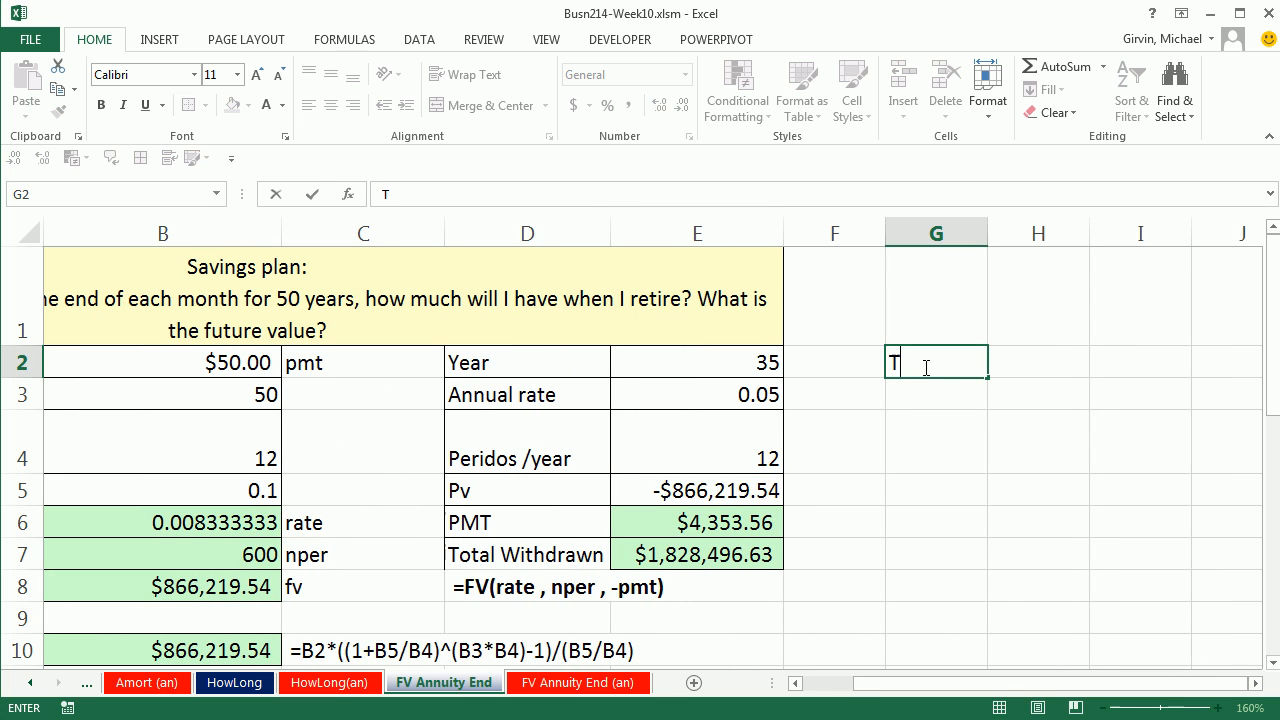
text(otal put in)
key(Tab)
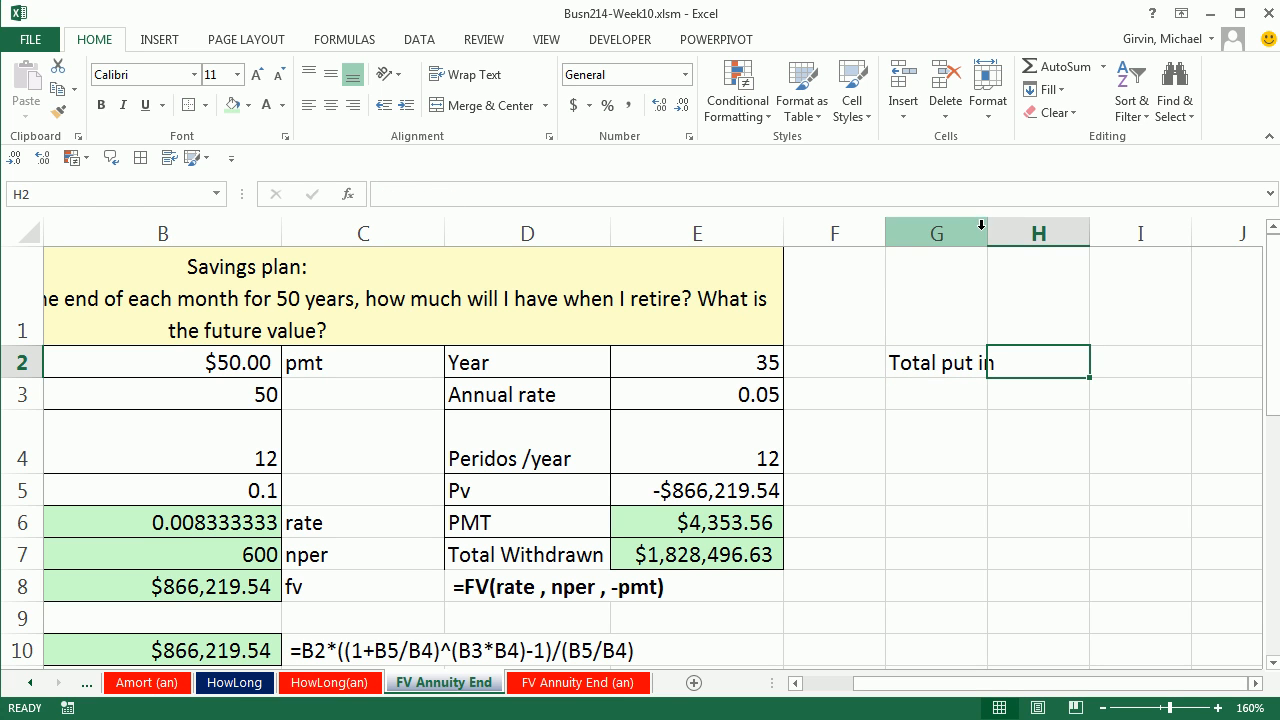
drag(988, 232, 1010, 233)
Step: Enter =B2*B3*B4 in H2 to calculate the total amount deposited over the savings plan
text(=)
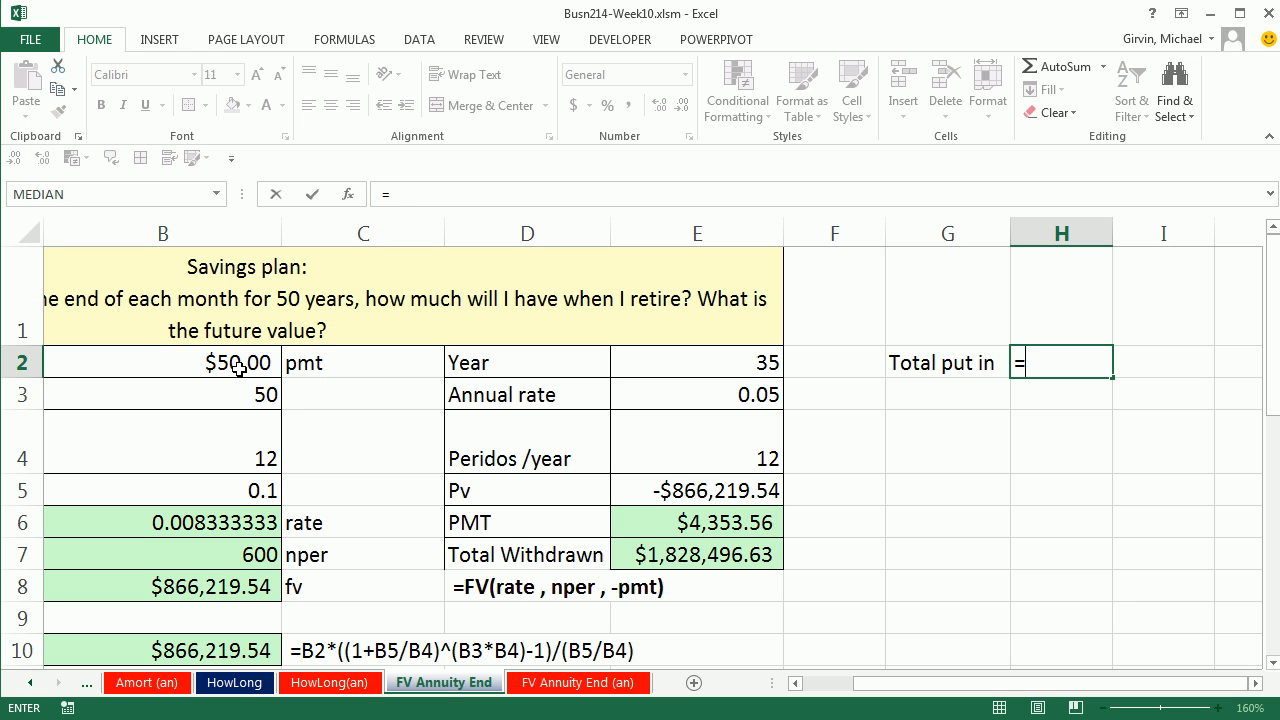
click(238, 368)
text(*)
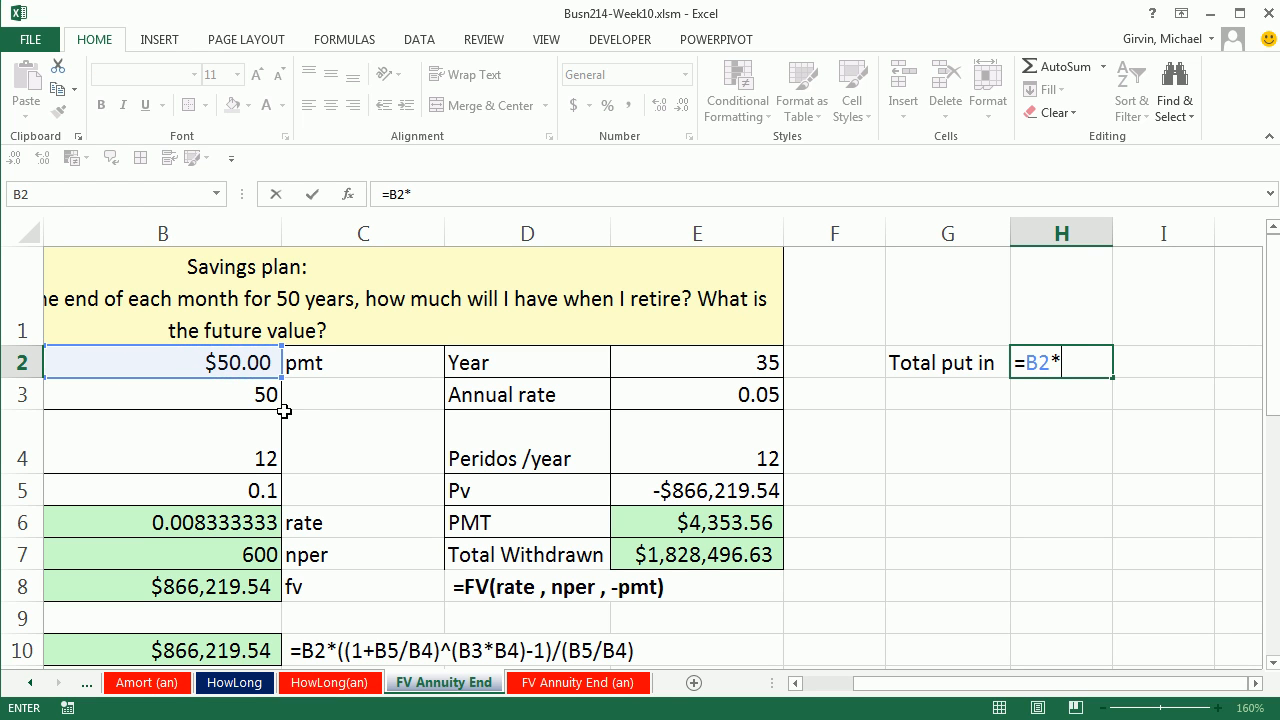
click(258, 395)
text(*)
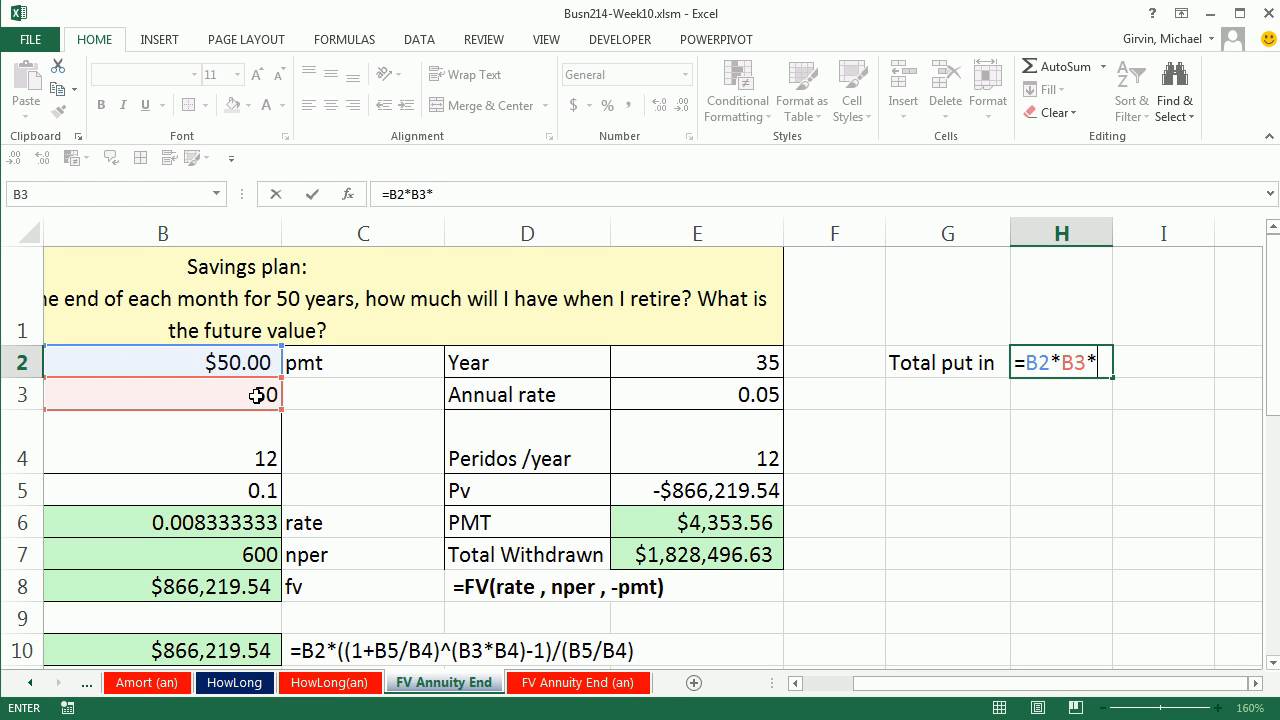
click(262, 447)
key(ctrl+Return)
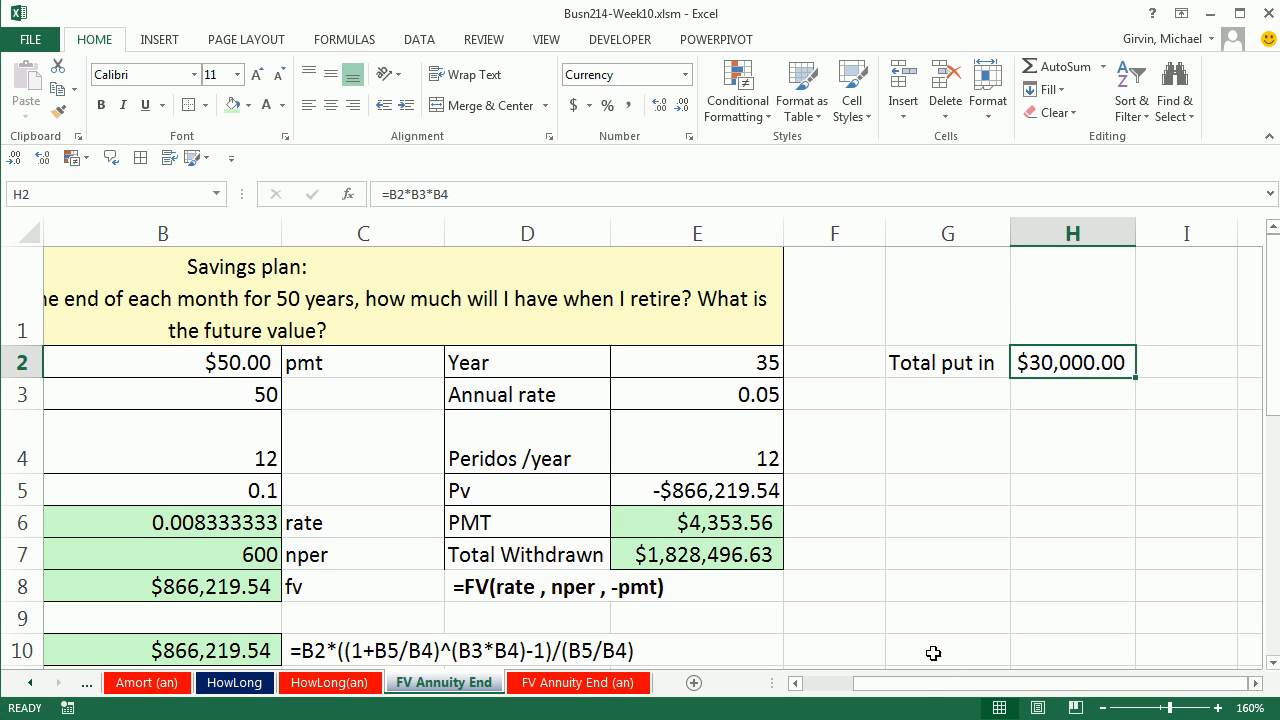
Step: Examine the millionaire savings problem and its Future Value, Years and Annual Interest Rate inputs in B14, B15 and B17
drag(928, 690, 878, 690)
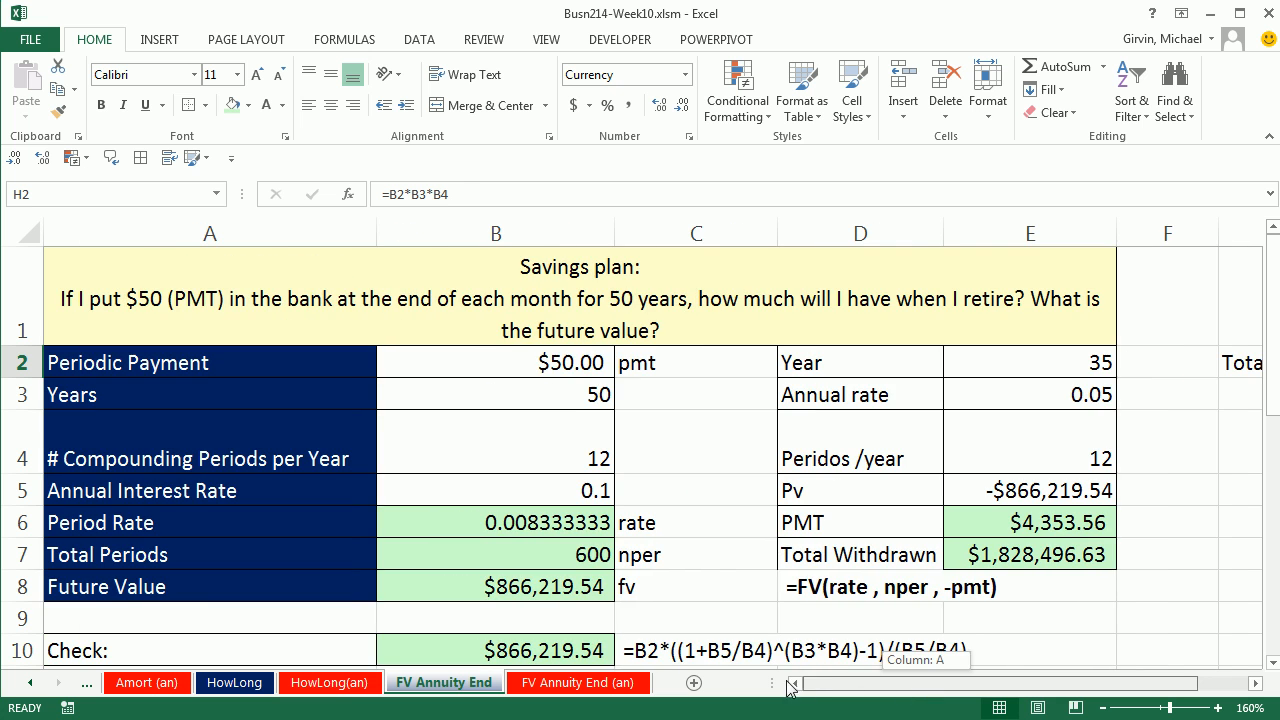
scroll(718, 555, down, 4)
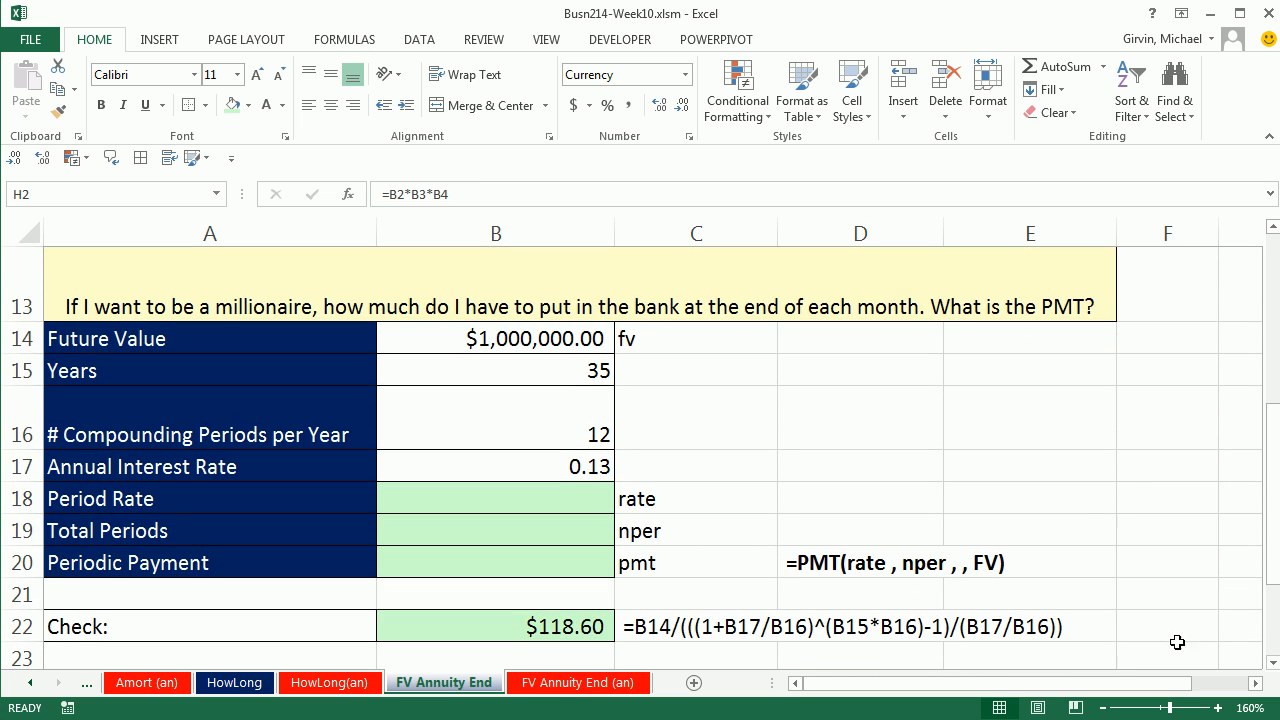
click(1083, 492)
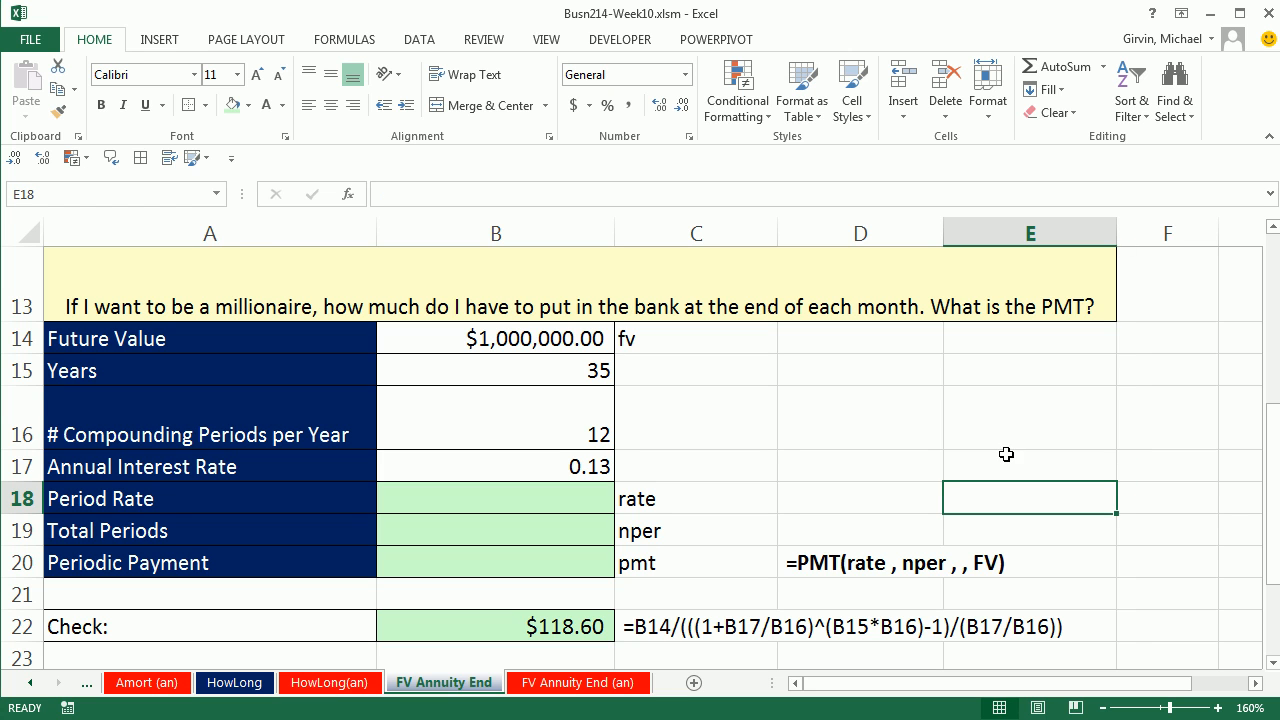
click(565, 350)
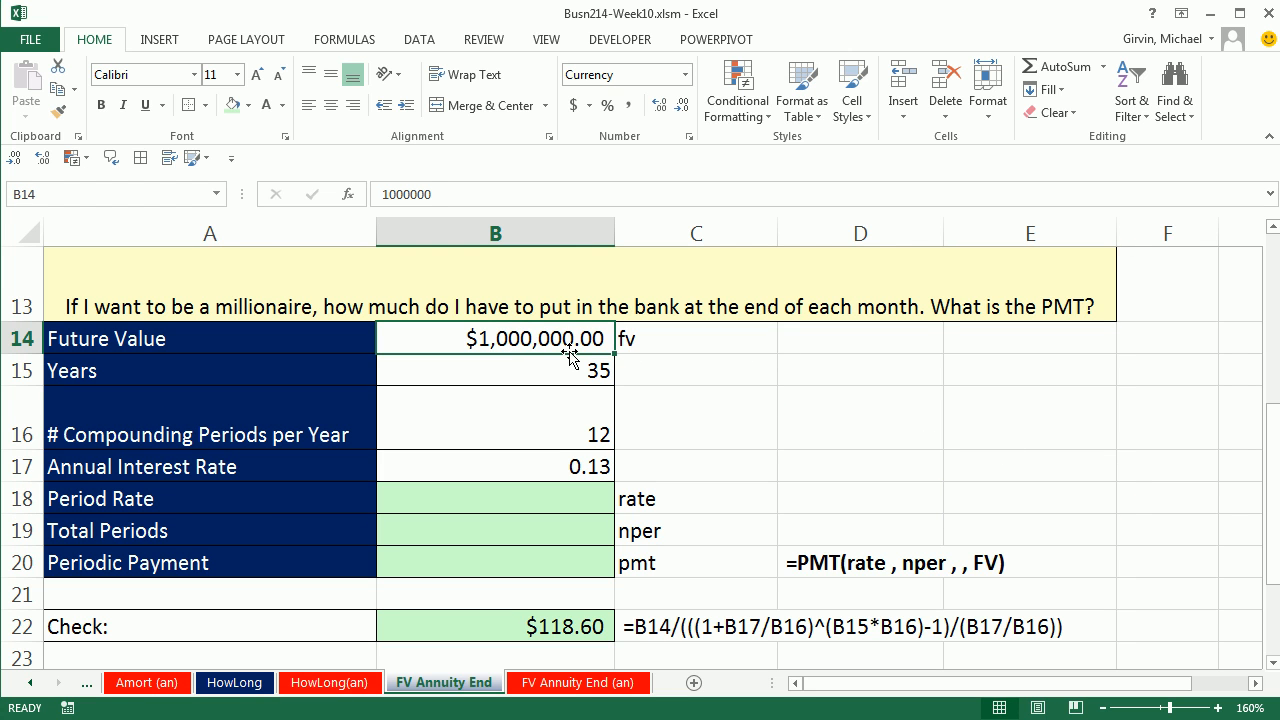
click(569, 376)
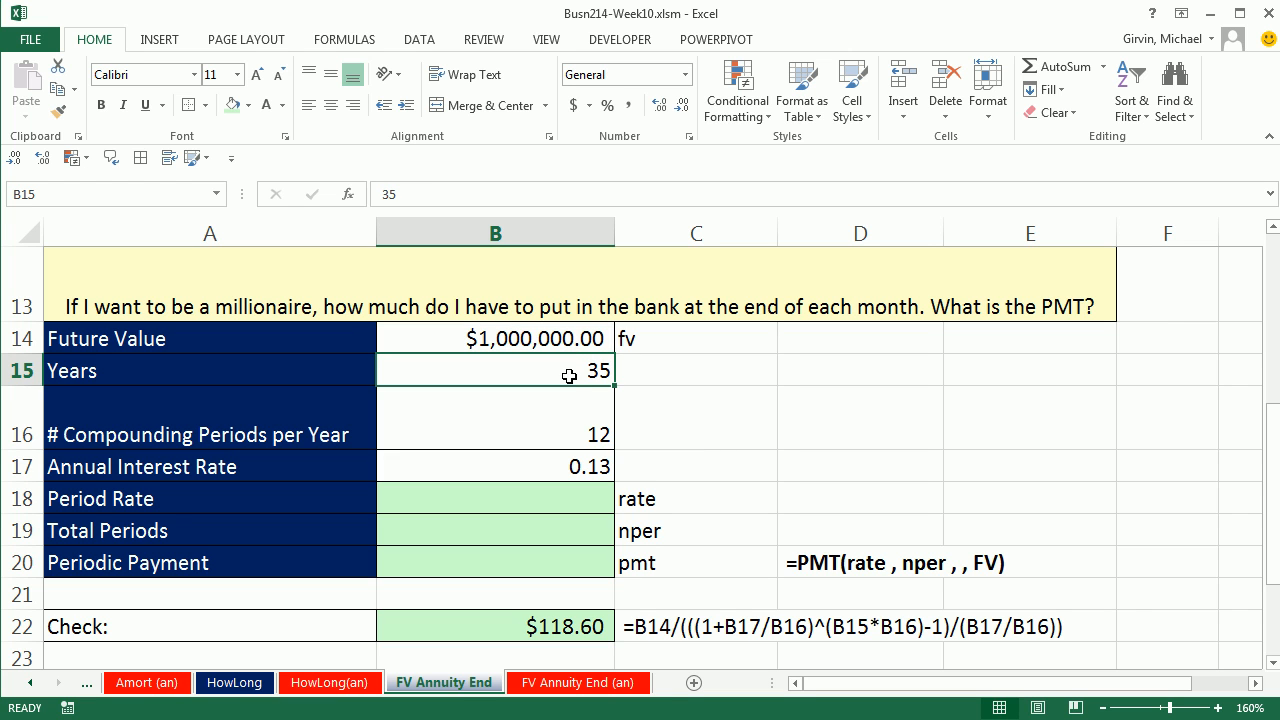
click(558, 460)
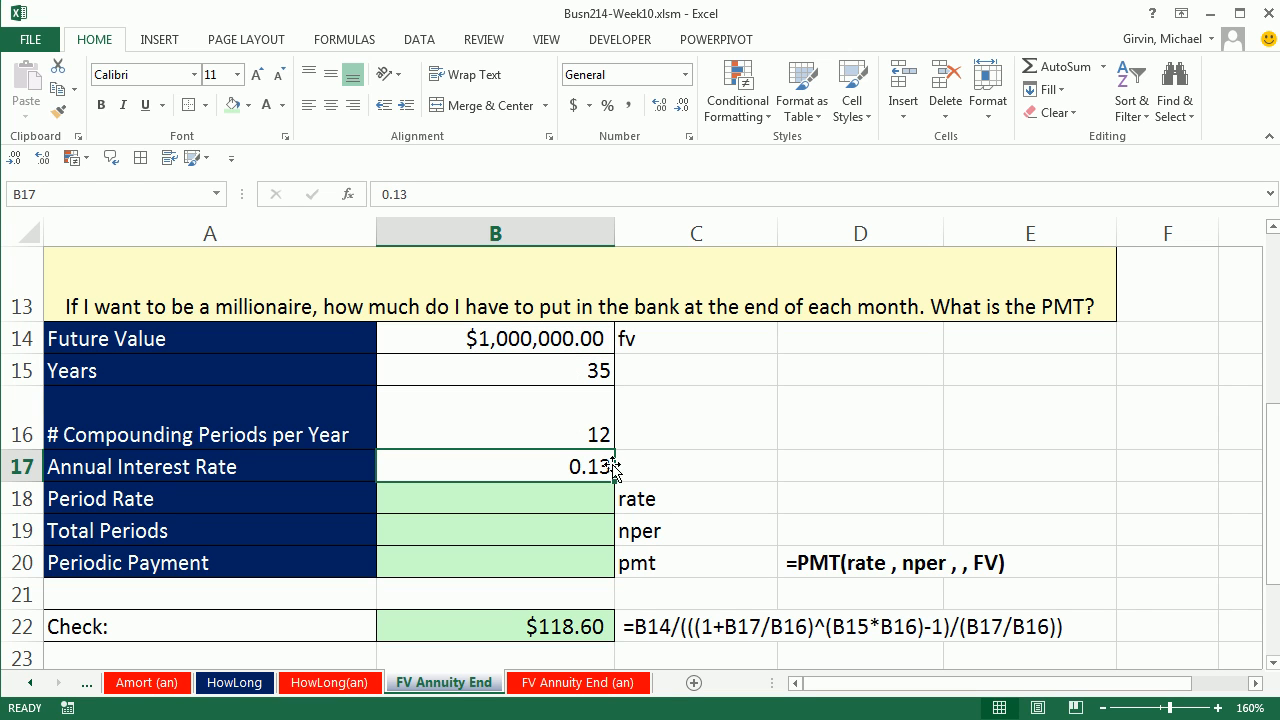
Step: Review the arguments of the existing PMT withdrawal formula in E6 and leave it unedited before returning to Periodic Payment in B20
click(568, 500)
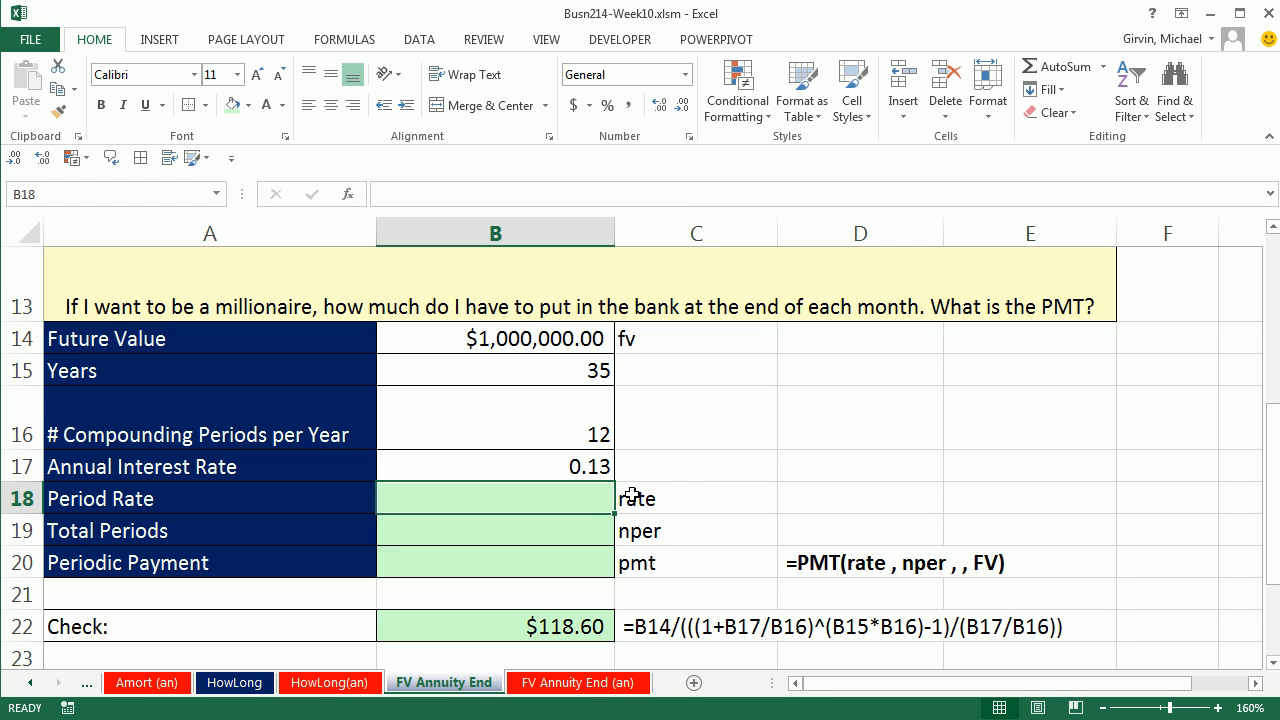
scroll(621, 497, up, 3)
double_click(1030, 361)
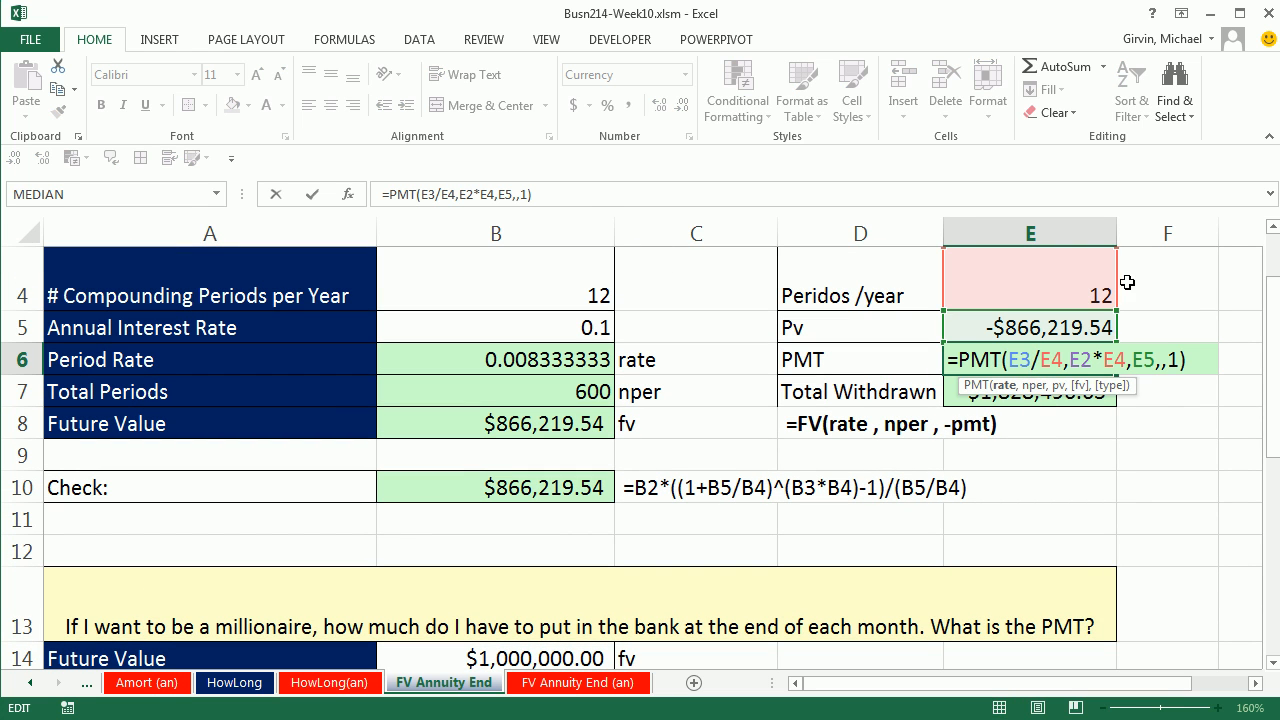
key(Escape)
scroll(843, 505, down, 3)
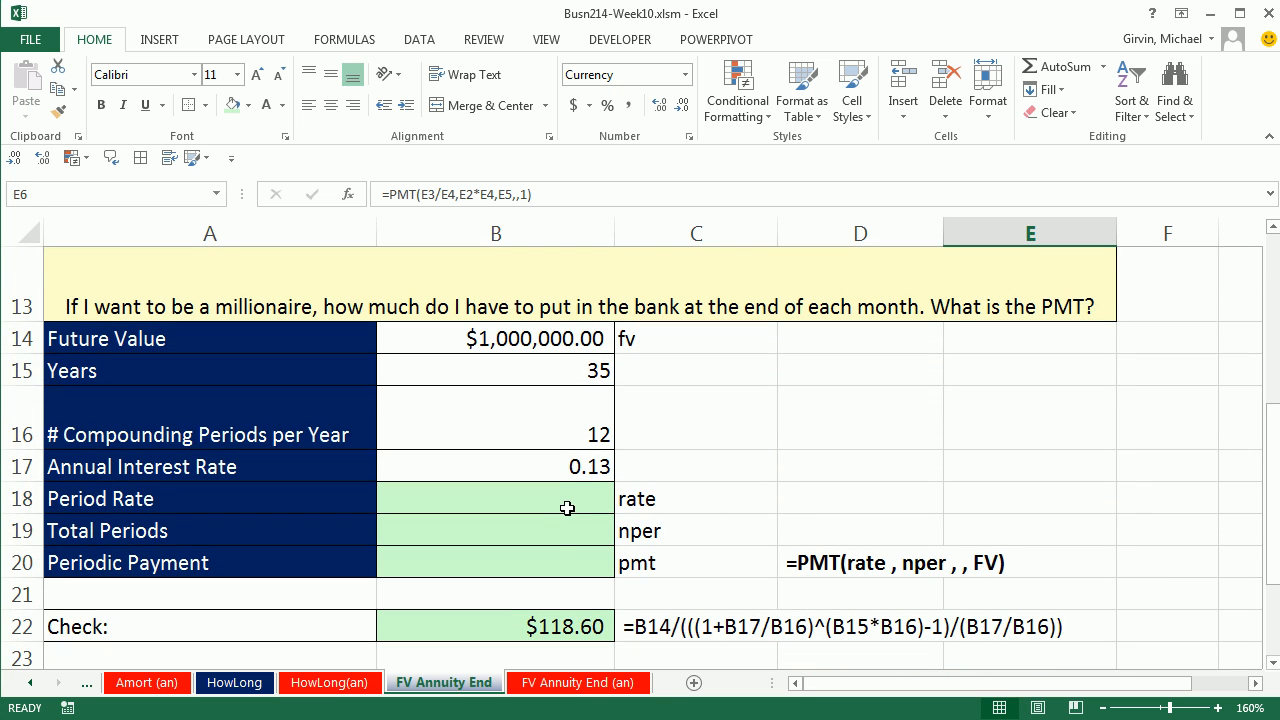
click(555, 565)
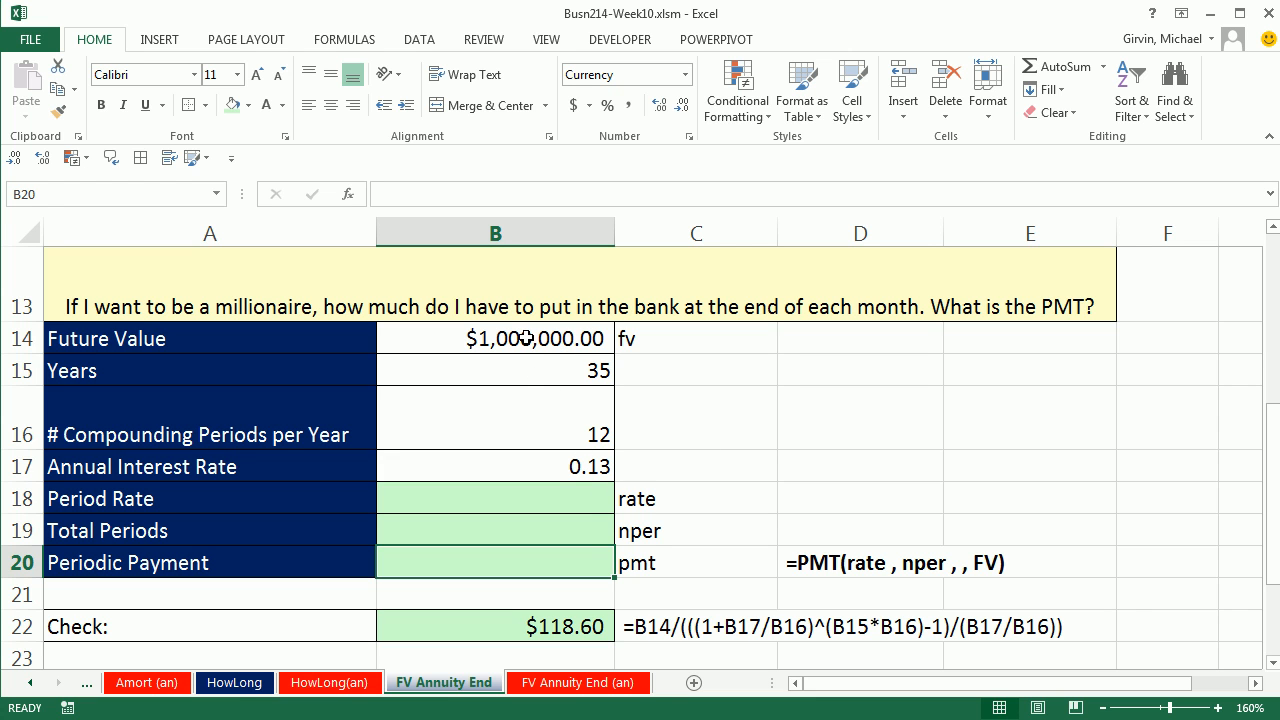
Step: Enter =B17/B16 in B18 to calculate the period rate for the millionaire savings problem
click(565, 499)
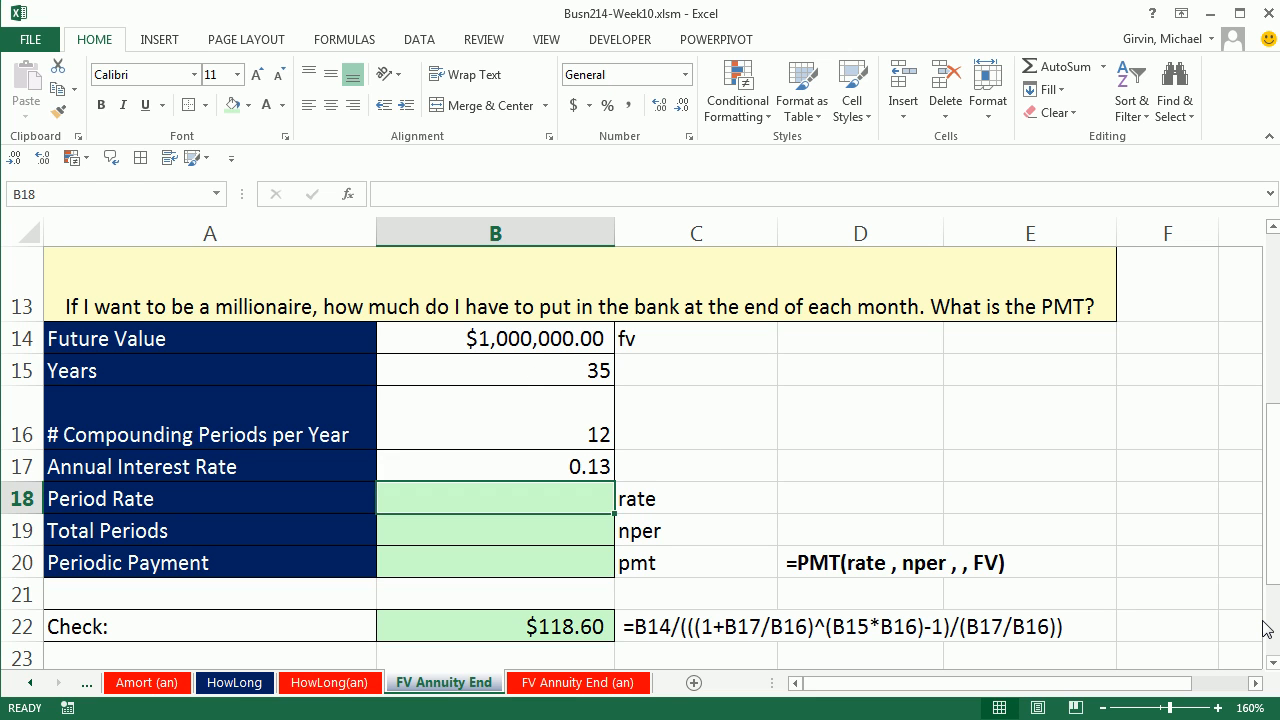
text(=)
key(Up)
text(/)
key(Up)
Step: Enter =B16*B15 in B19 to calculate the total number of periods
key(Up)
key(Return)
text(=)
key(Up)
key(Up)
key(Up)
text(*)
key(Up)
key(Up)
key(Up)
key(Up)
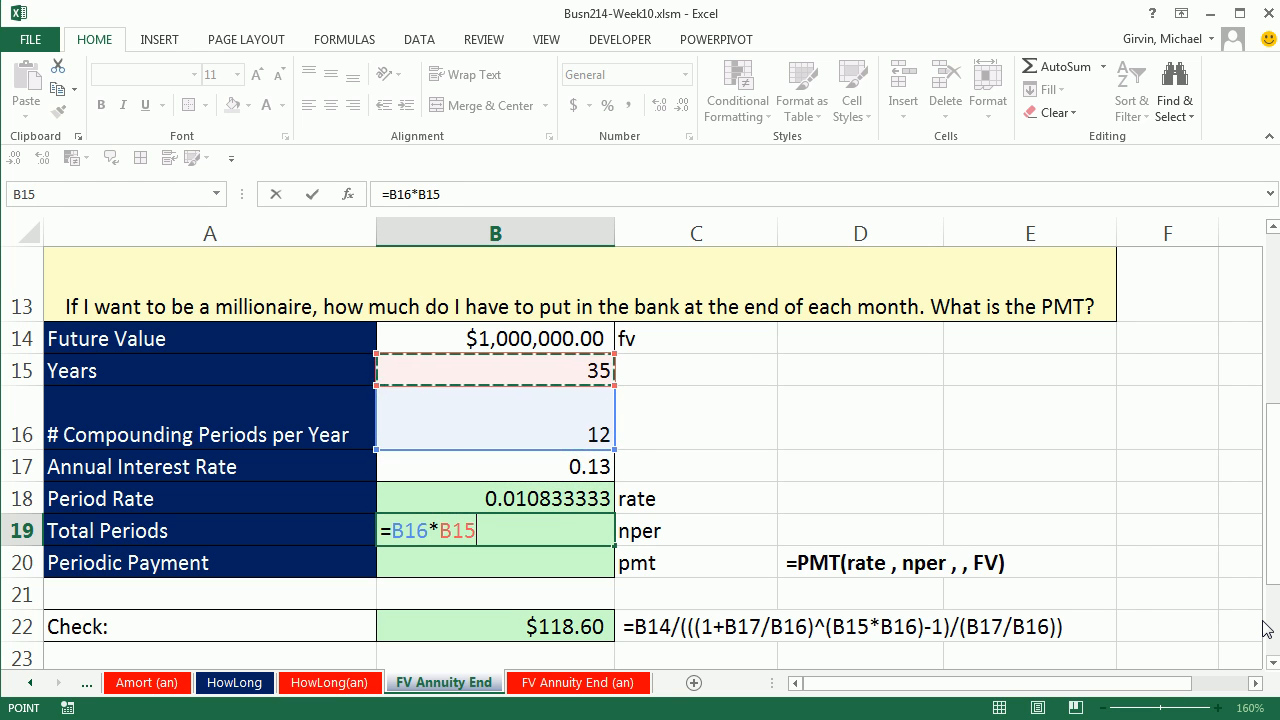
key(Return)
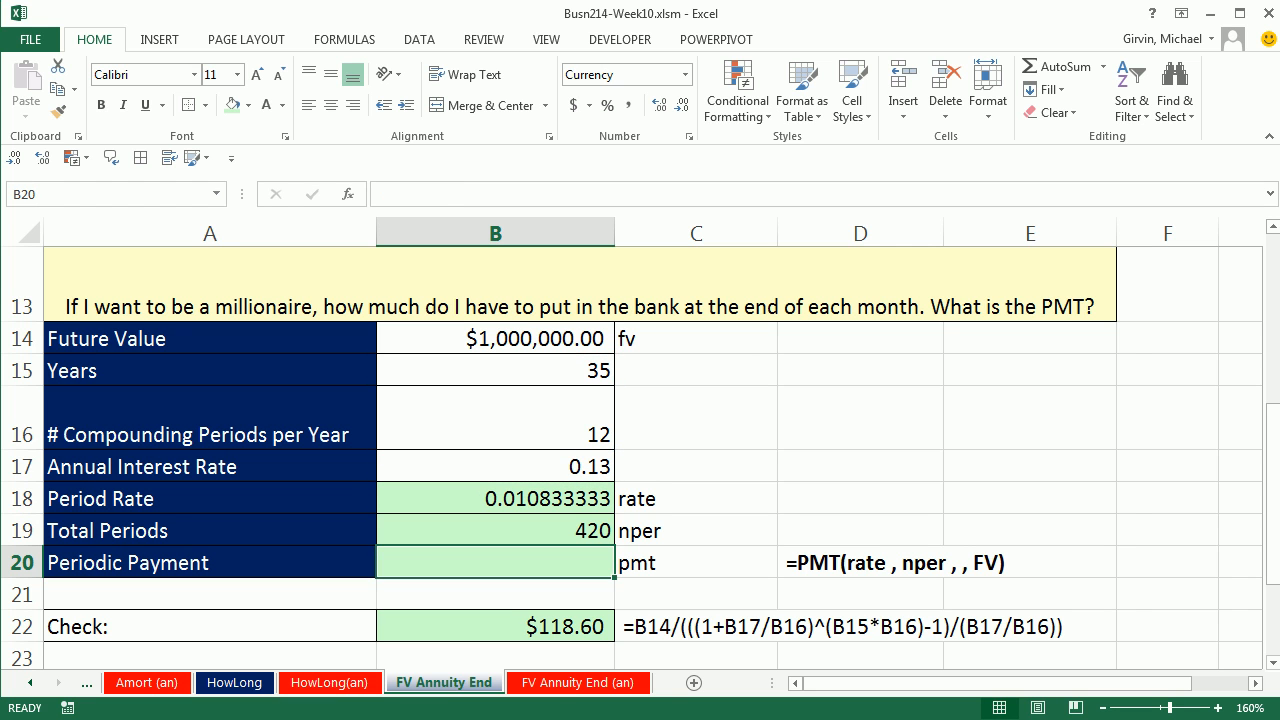
Step: Enter =PMT(B18,B19,,B14) in B20 to calculate the periodic payment, leaving the present value argument empty
text(=pm)
key(Tab)
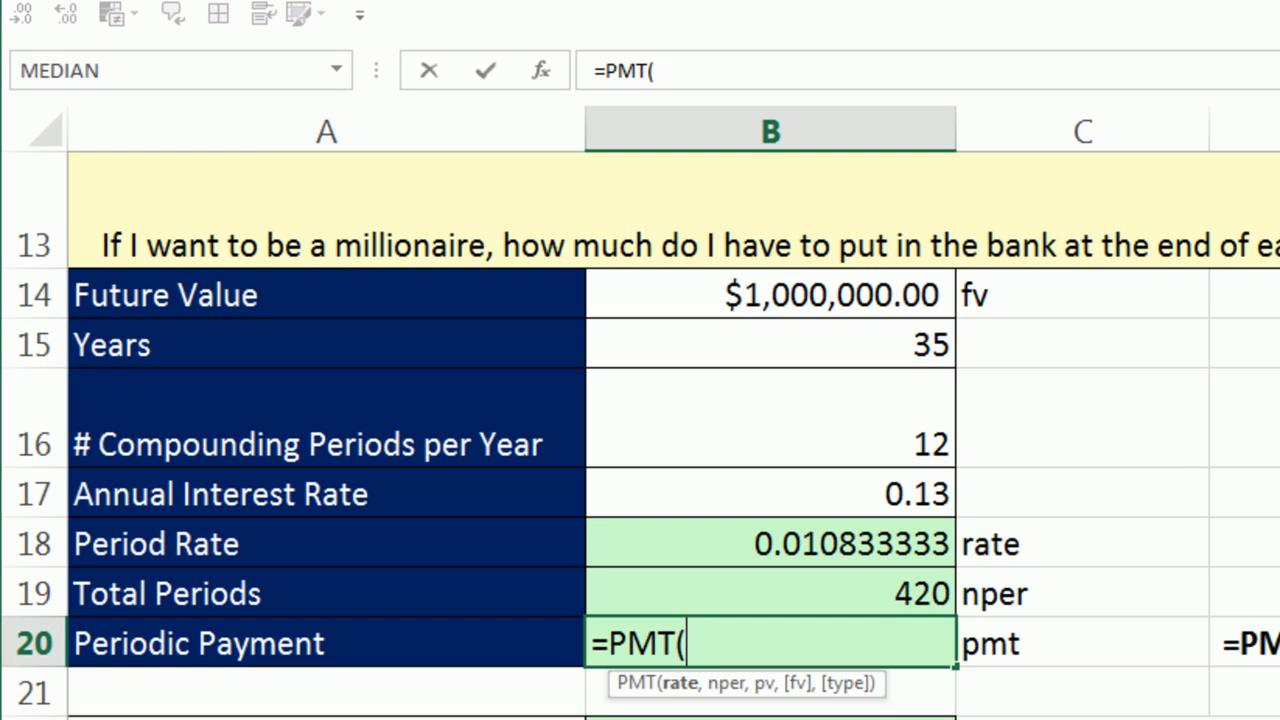
click(808, 544)
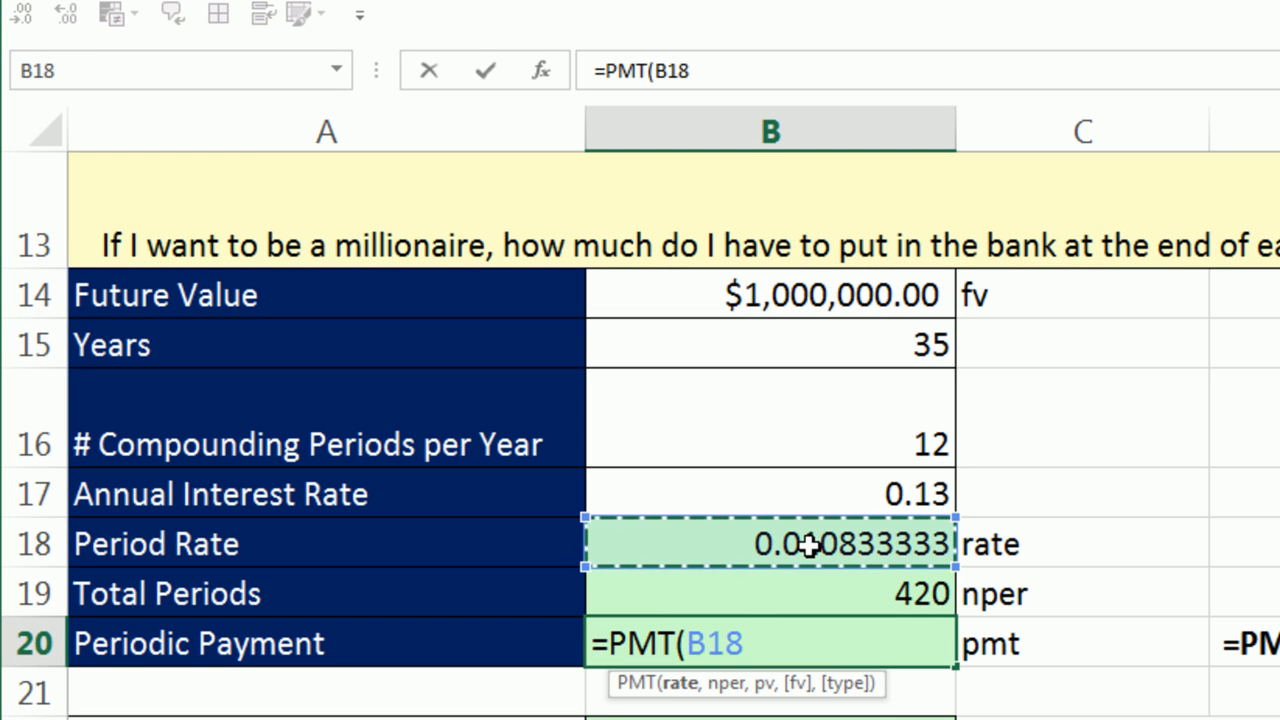
text(,)
click(892, 583)
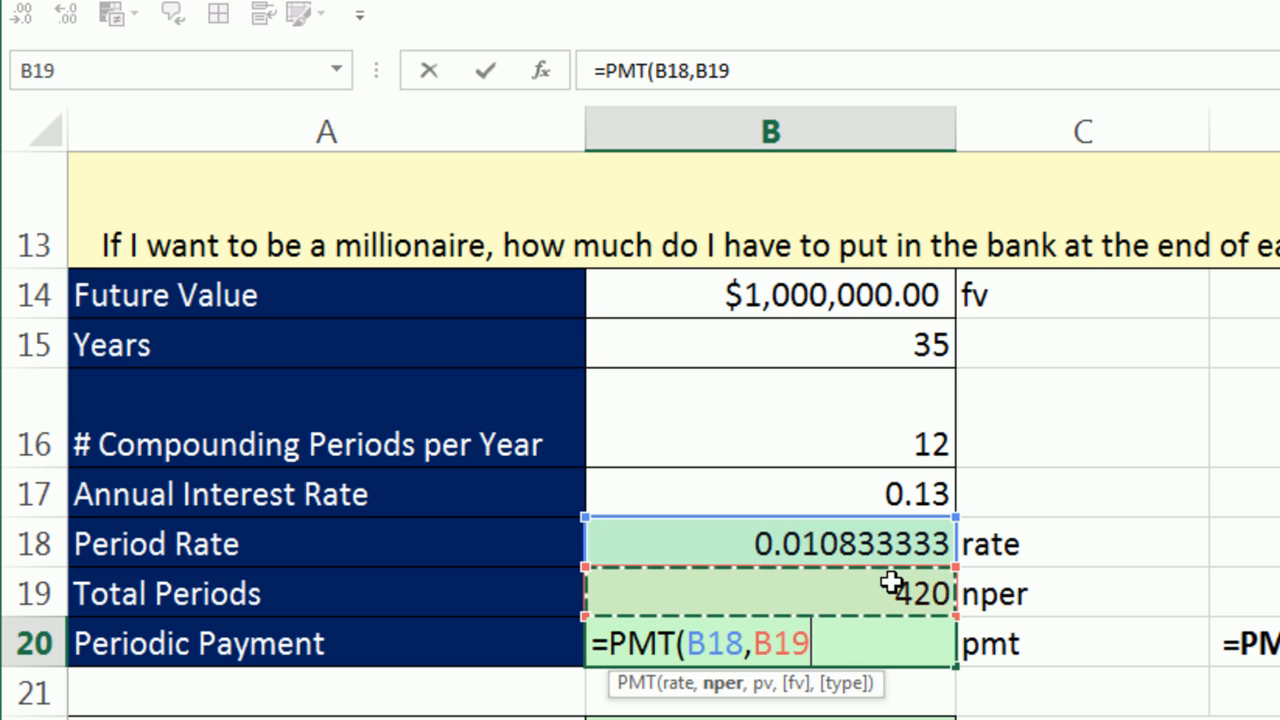
text(,)
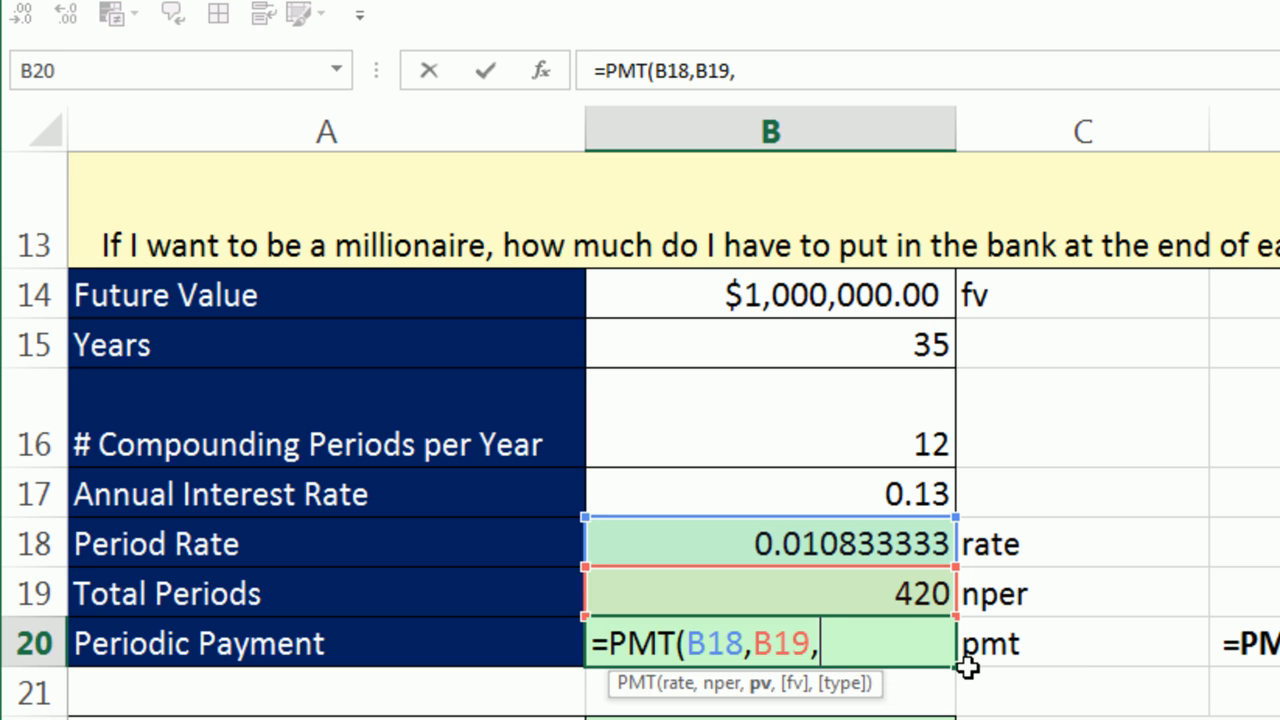
text(,)
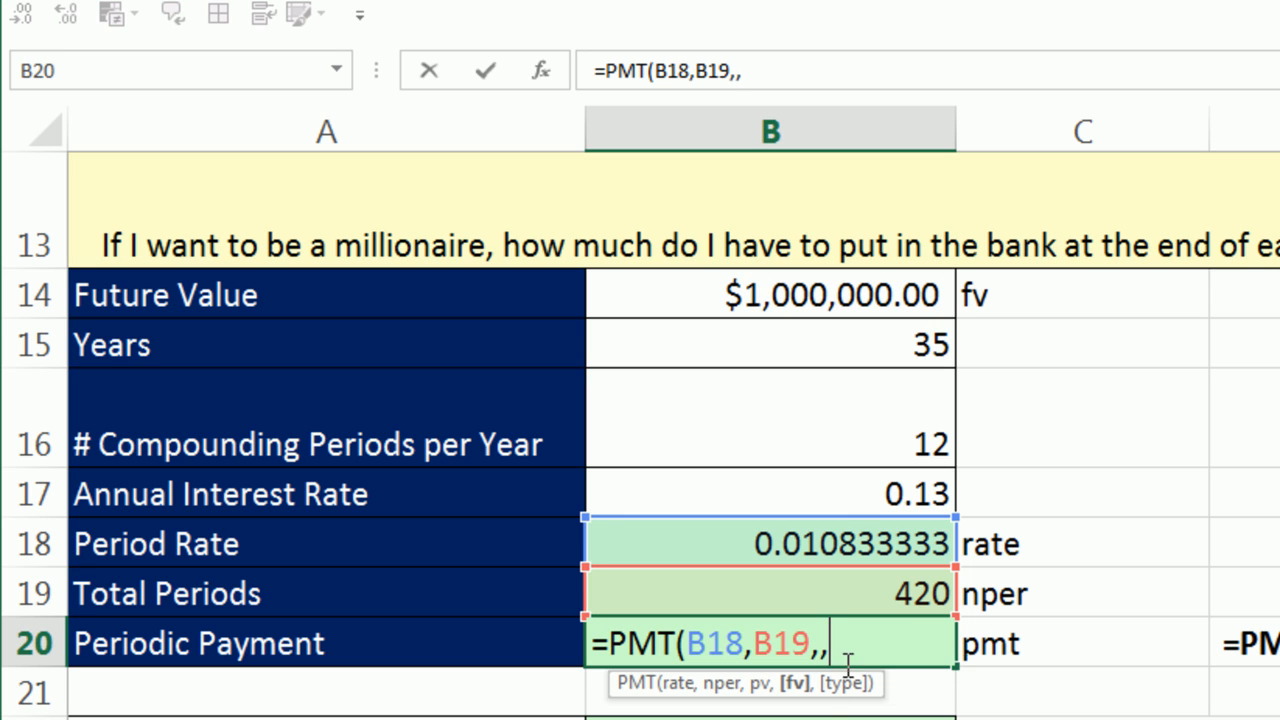
click(807, 299)
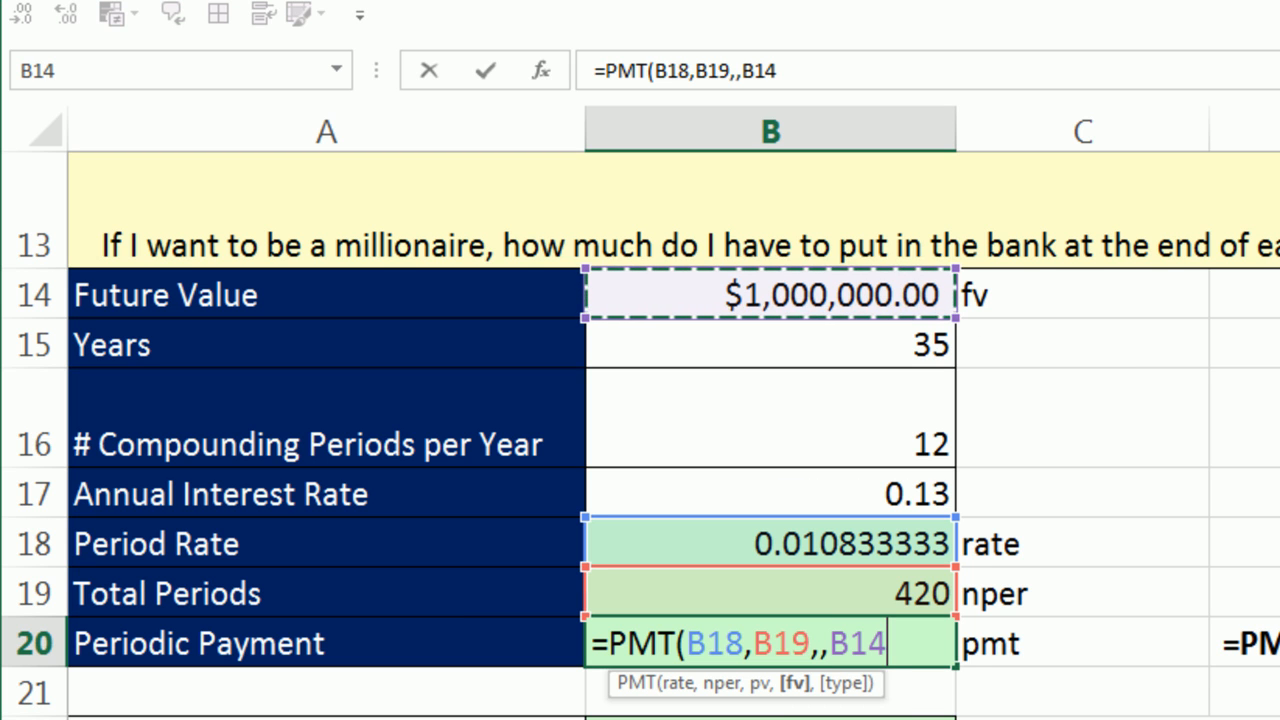
text())
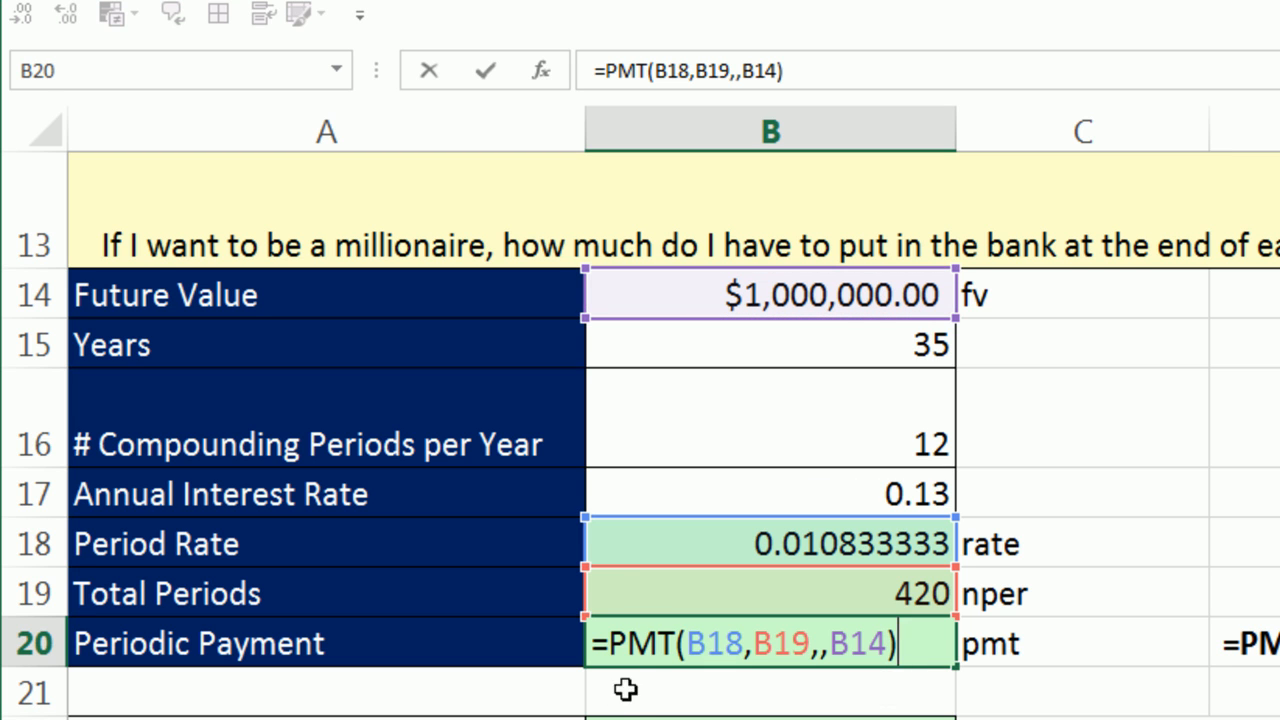
key(ctrl+Return)
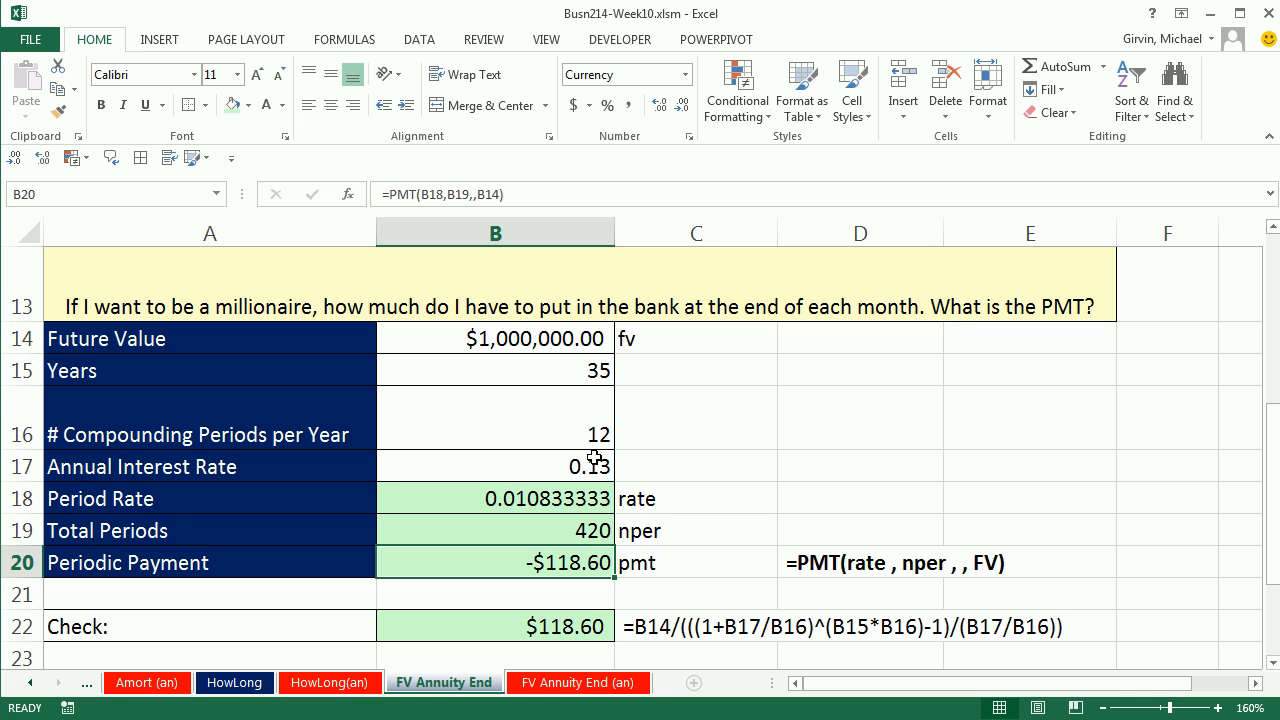
Step: Set the Annual Interest Rate in B17 to 0.1
click(594, 458)
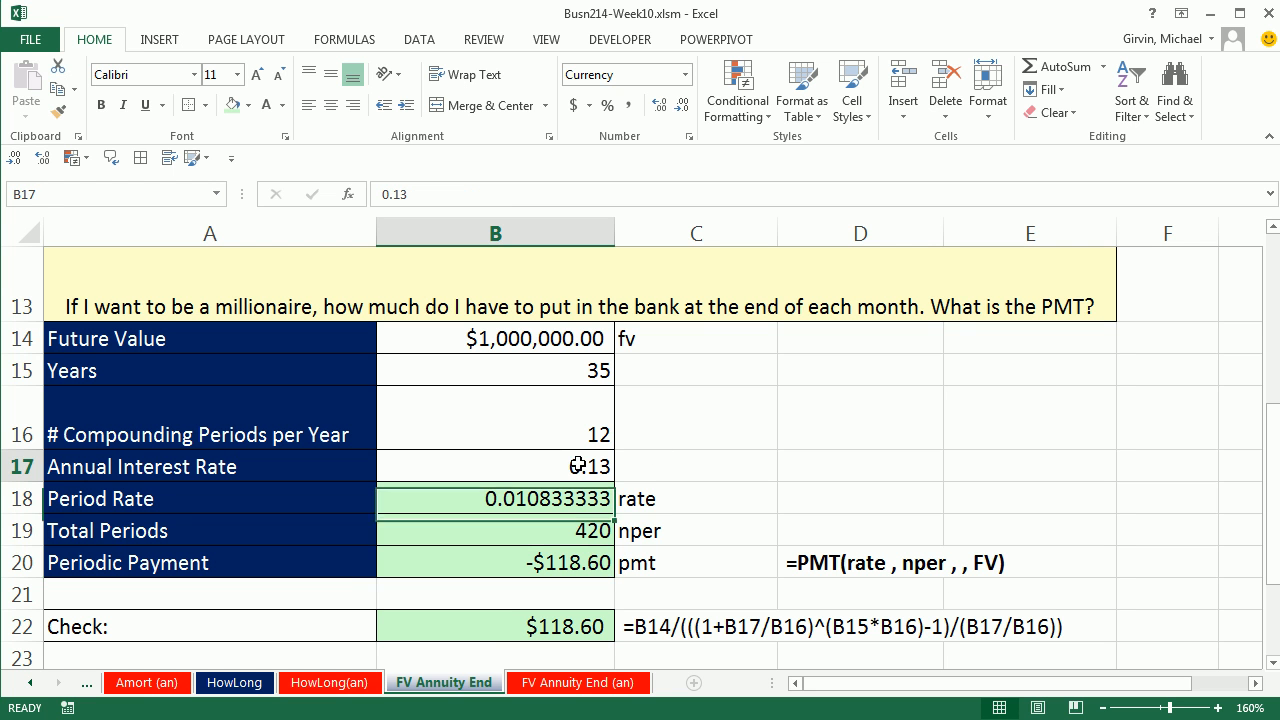
text(.)
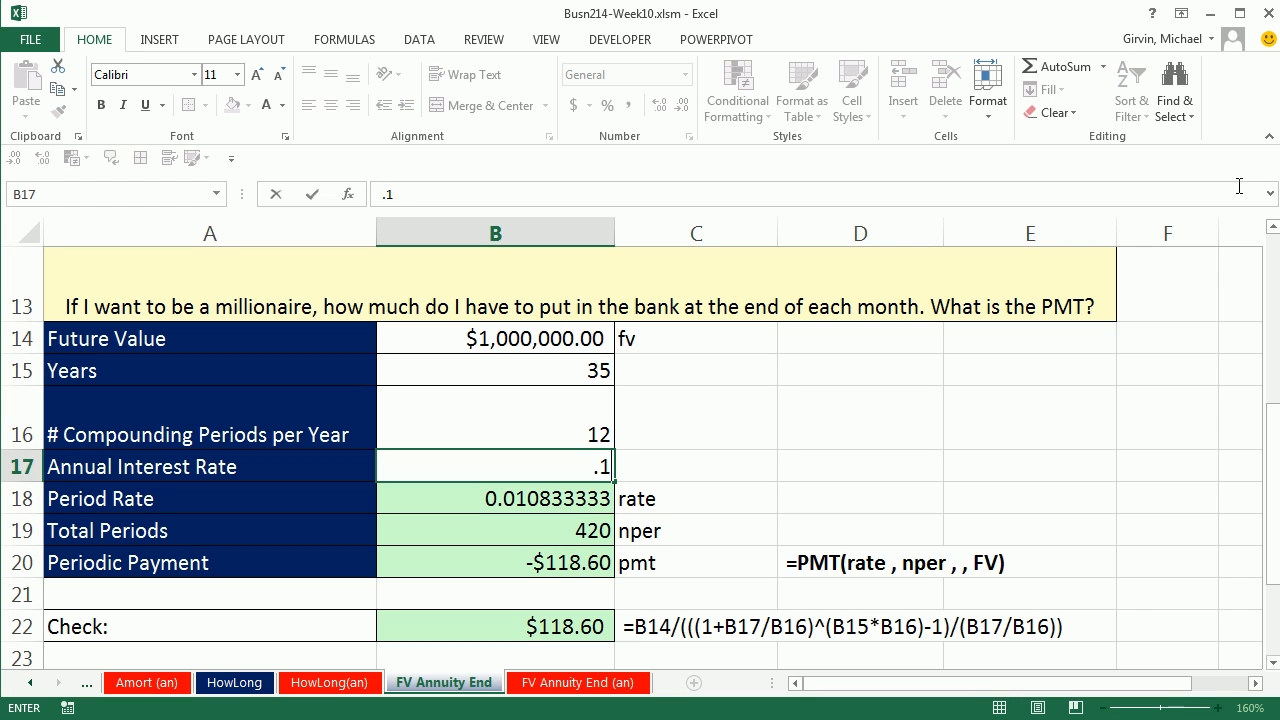
key(ctrl+Return)
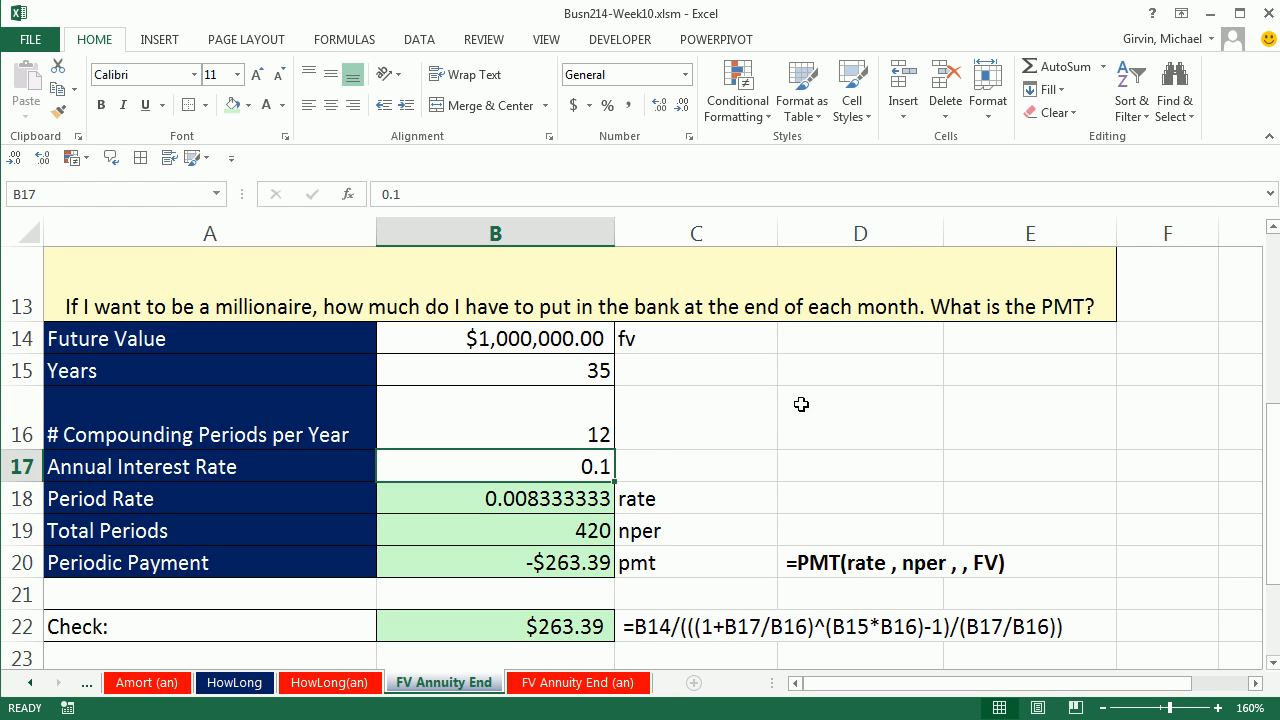